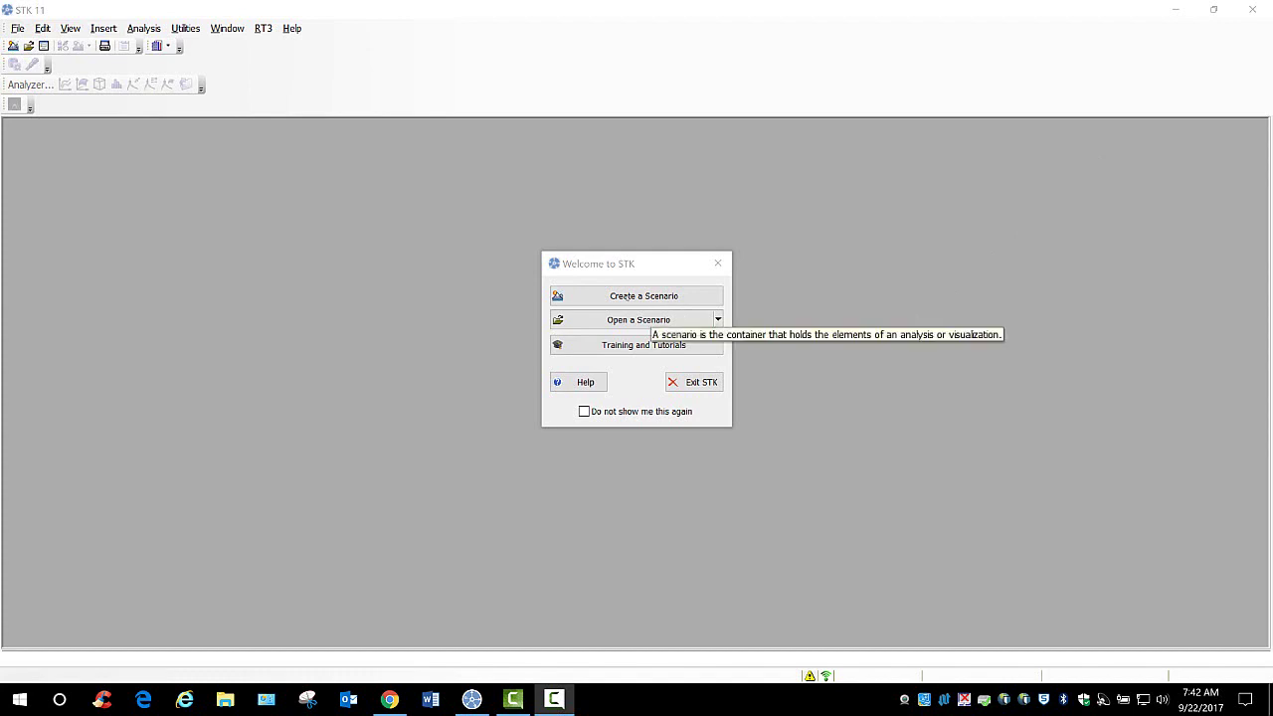
# Step: Create a new scenario named STK_Radar and set its start time to 1 Jul 2017 16:00:00.000 UTCG
pyautogui.click(644, 297)
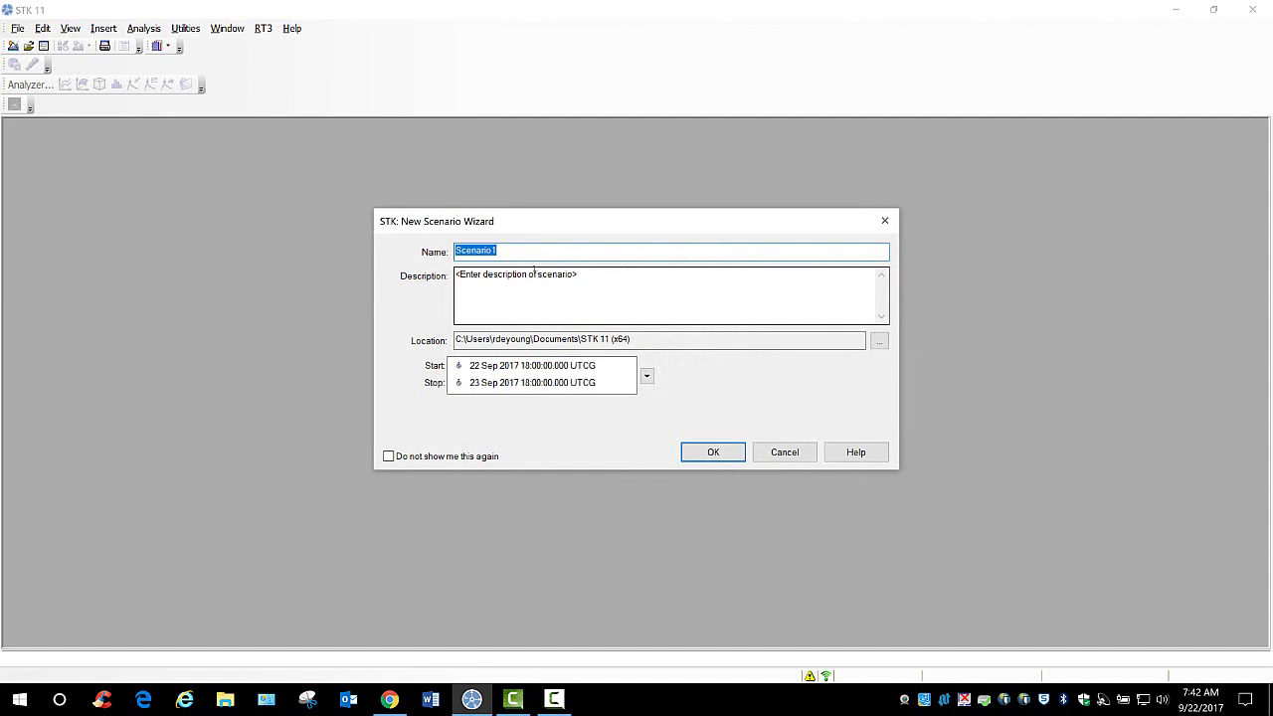
pyautogui.write('STK_Radar')
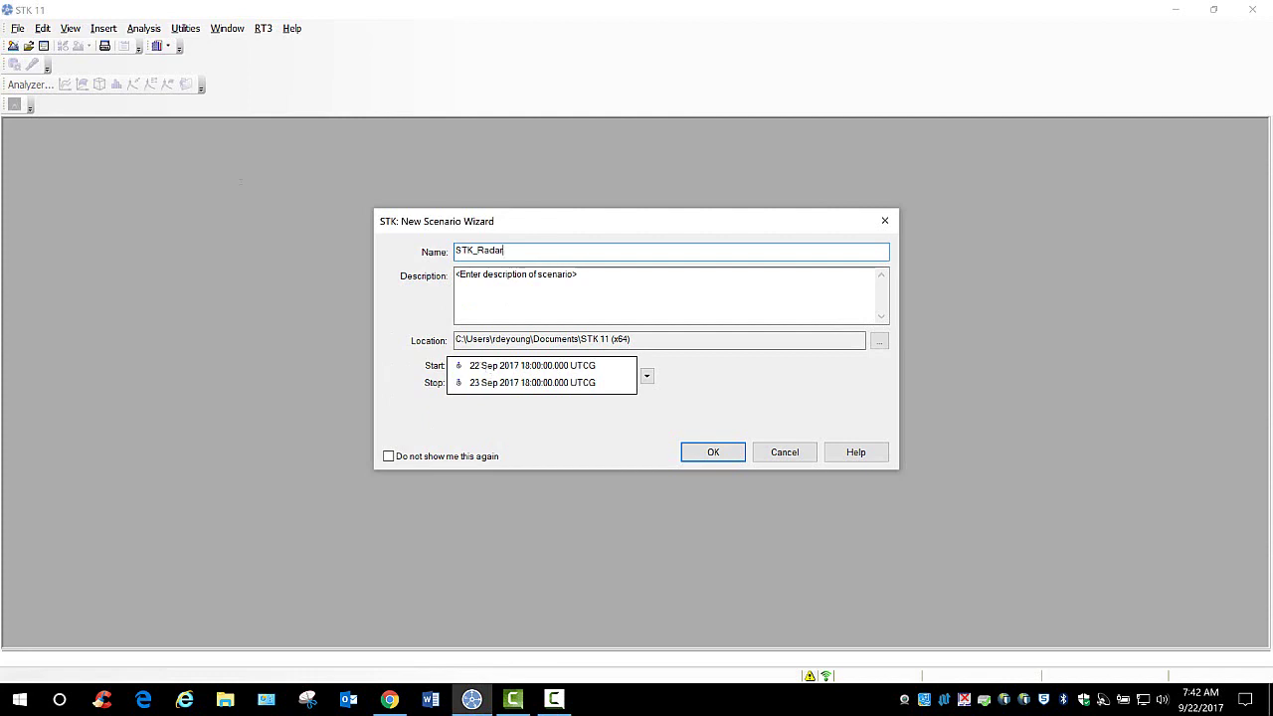
pyautogui.click(482, 365)
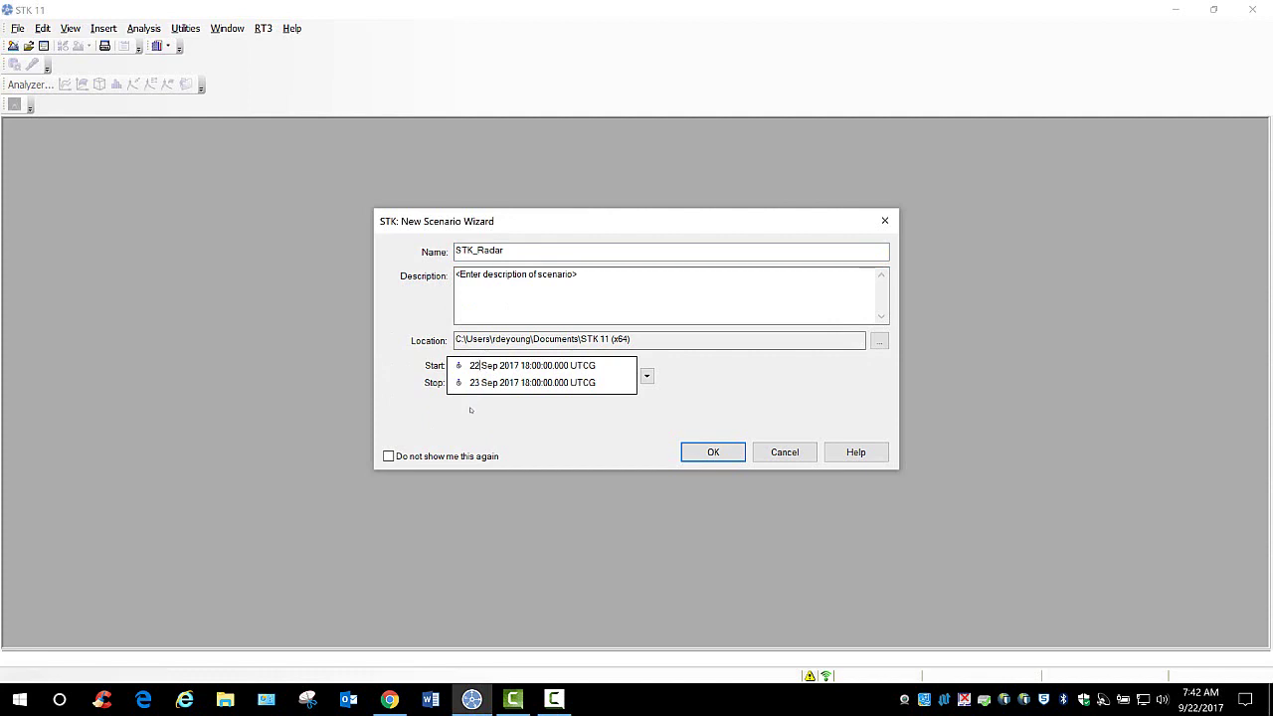
pyautogui.press('BackSpace')
pyautogui.press('BackSpace')
pyautogui.write('1')
pyautogui.doubleClick(487, 367)
pyautogui.write('Ju')
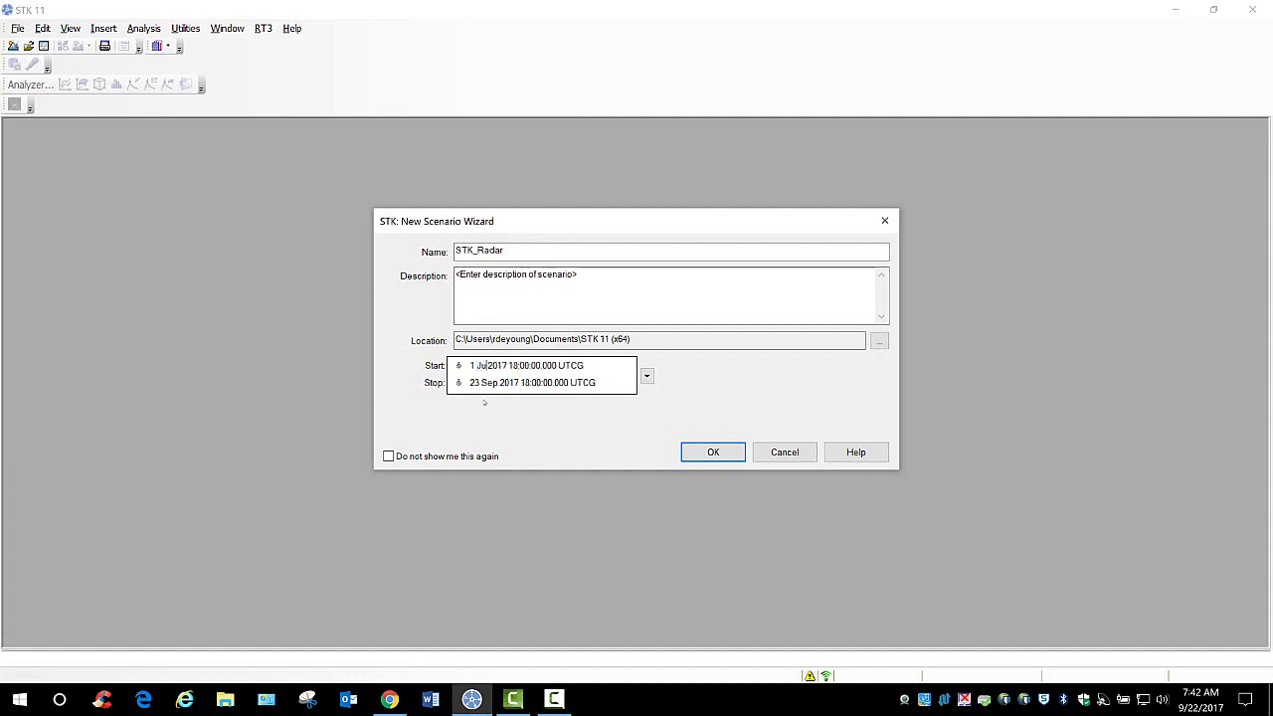
pyautogui.write('l')
pyautogui.click(519, 365)
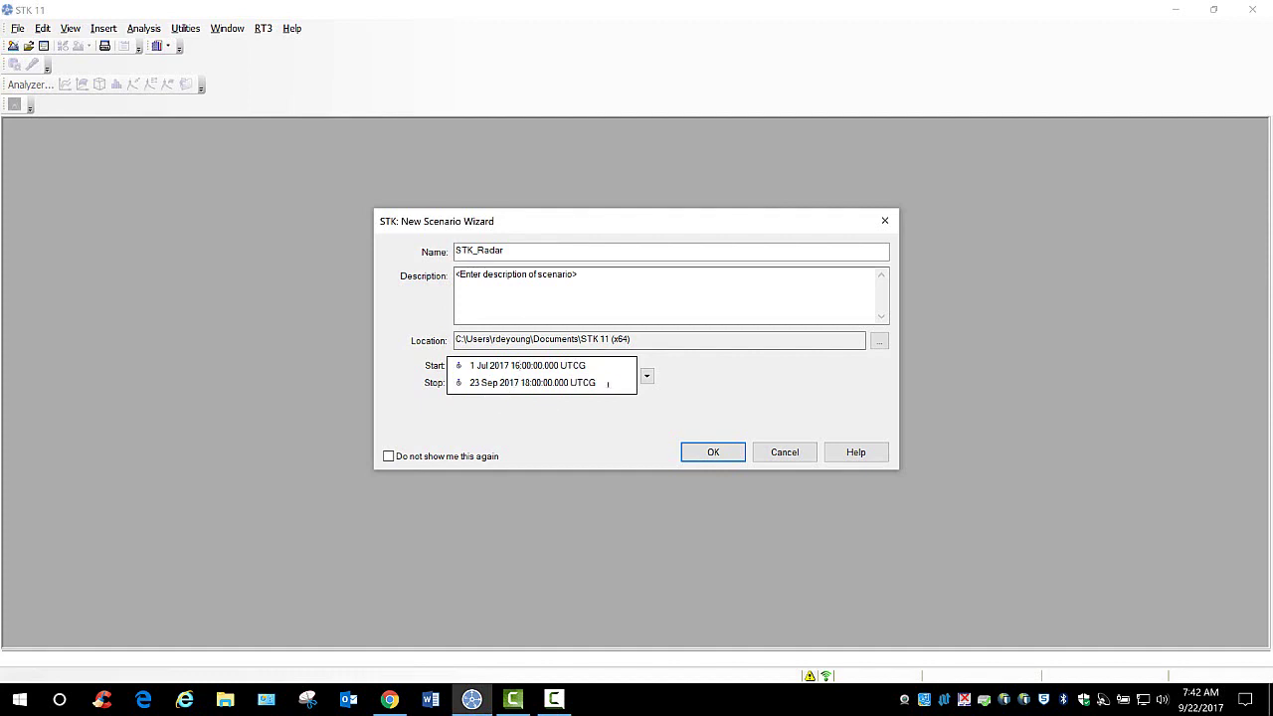
# Step: Set the scenario's stop time to + 3 days and finish the New Scenario Wizard
pyautogui.moveTo(606, 383); pyautogui.dragTo(457, 386)
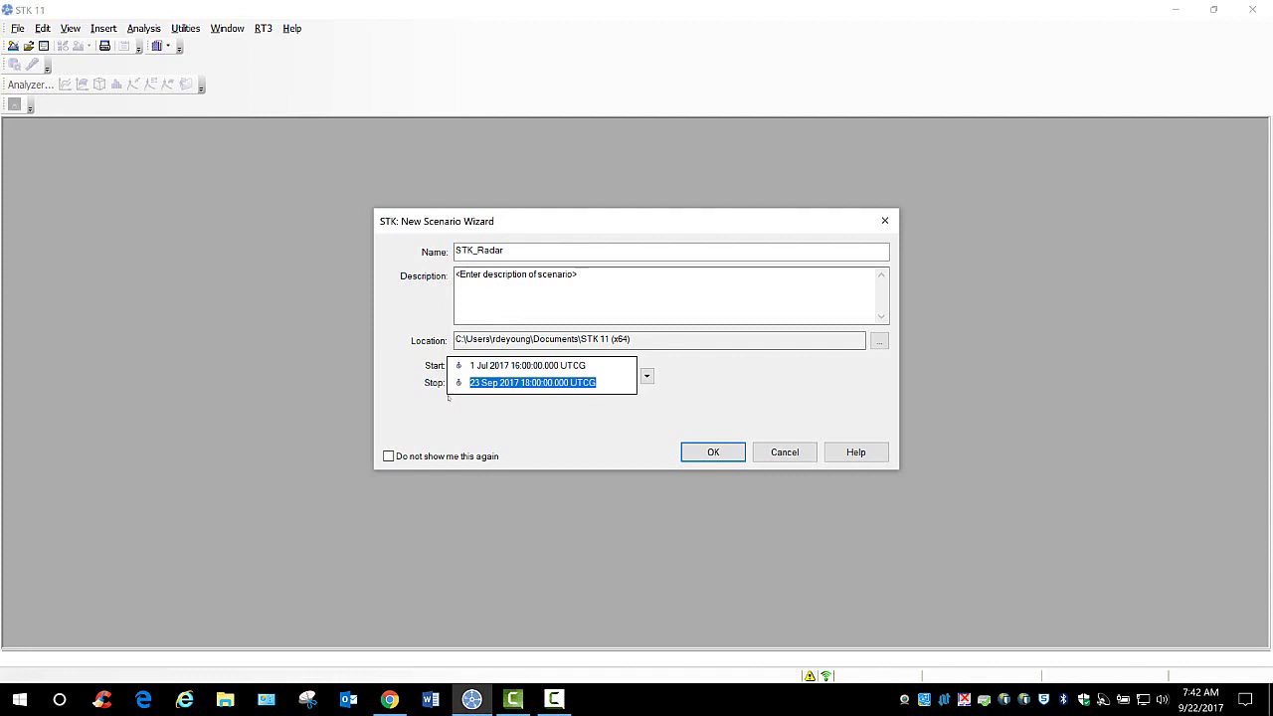
pyautogui.write('+ 3')
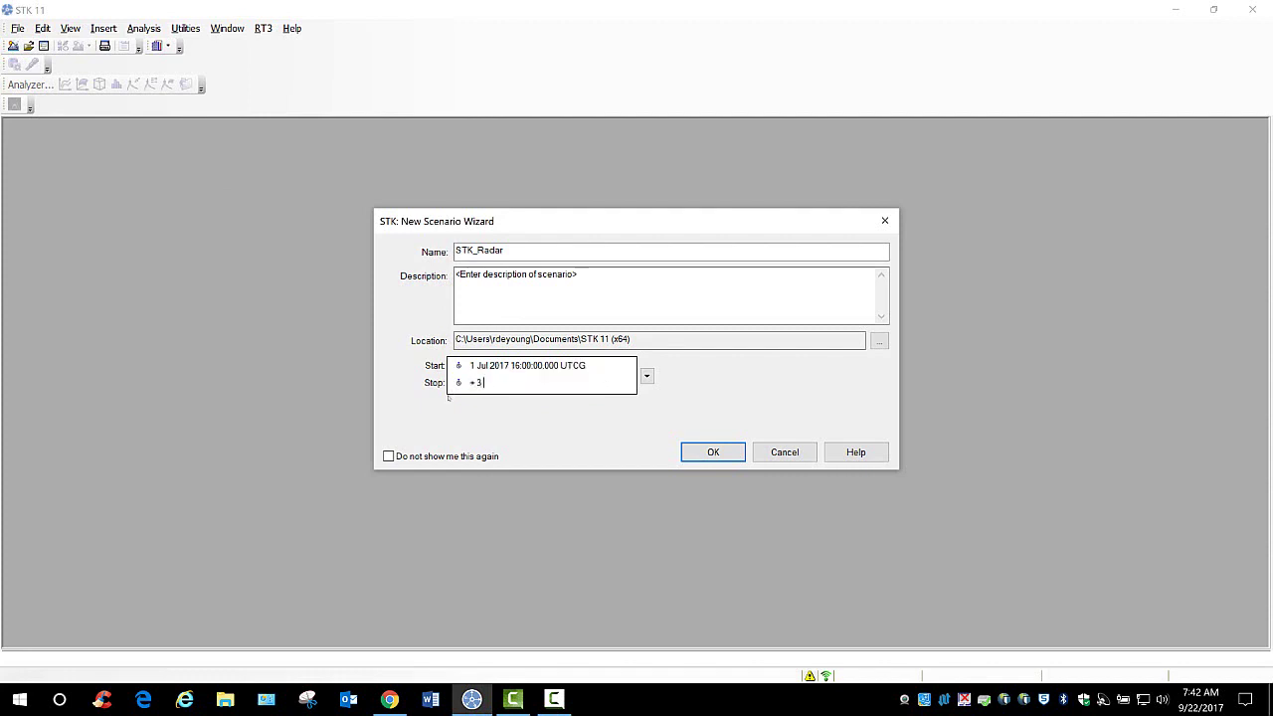
pyautogui.write(' days')
pyautogui.click(701, 451)
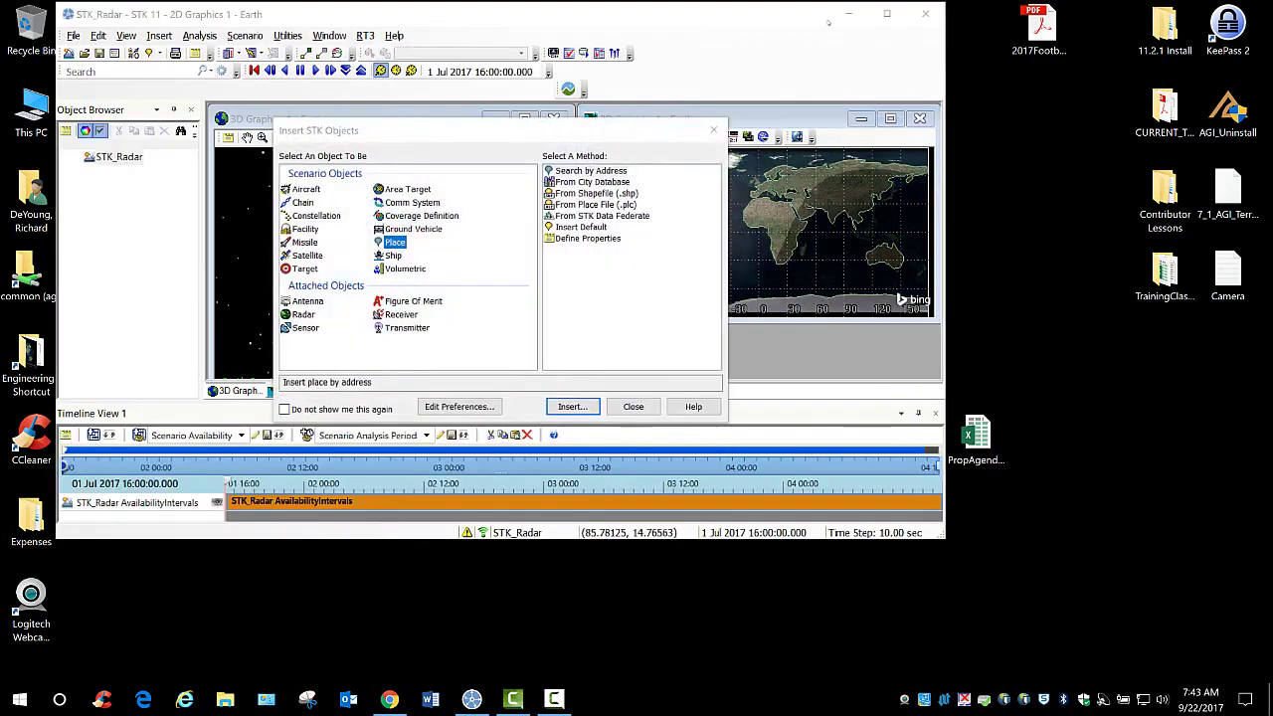
# Step: Maximize the program window, dismiss the Insert STK Objects dialog without adding anything, and dock the stray single-icon toolbar beside the animation controls
pyautogui.click(886, 14)
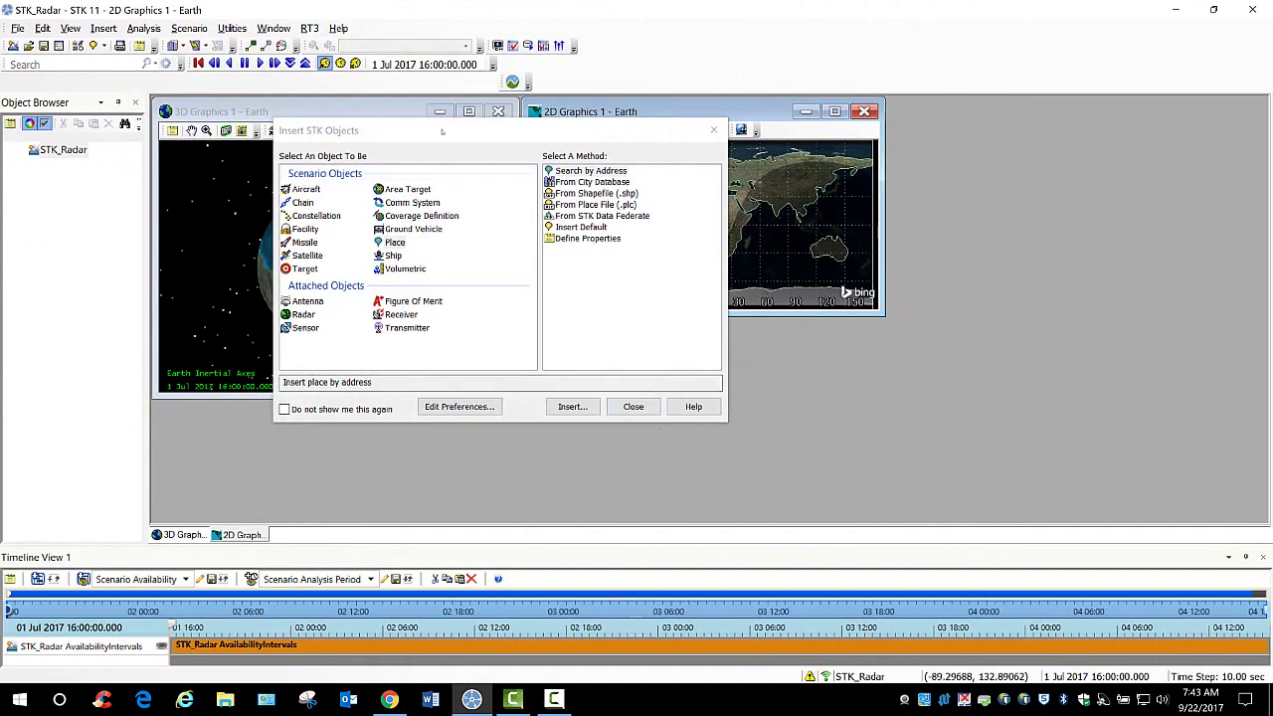
pyautogui.moveTo(492, 134); pyautogui.dragTo(543, 161)
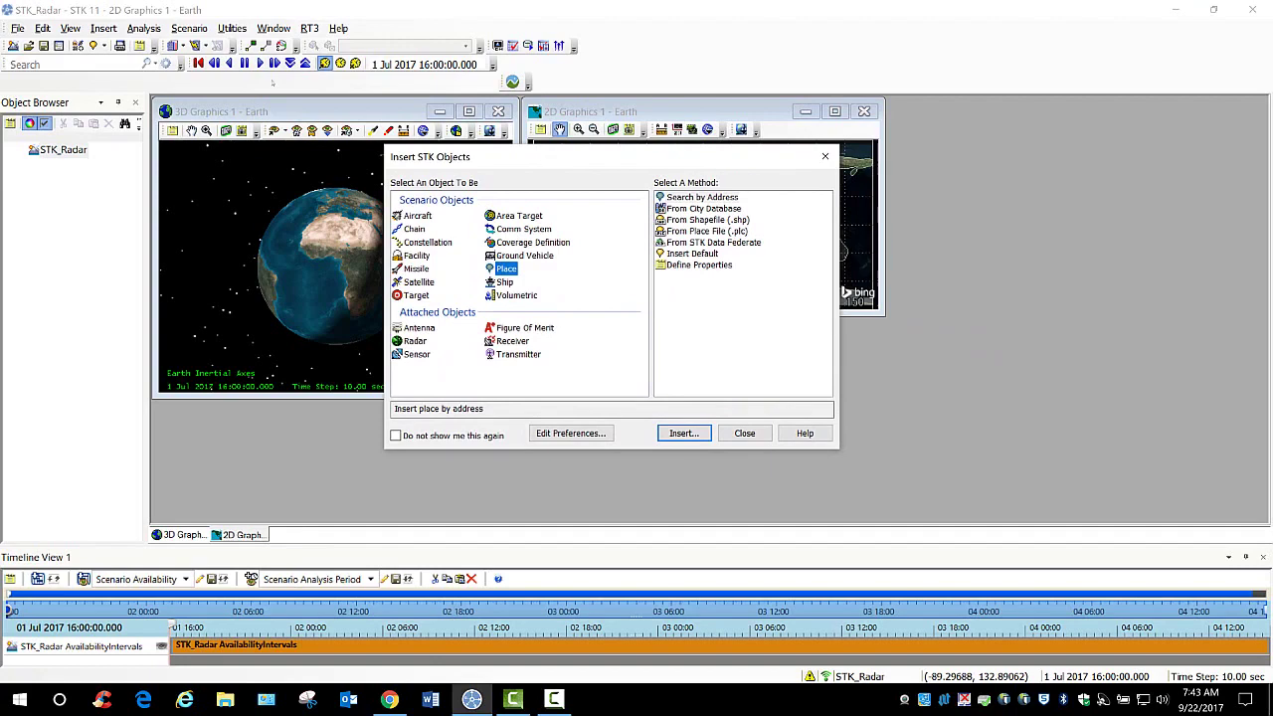
pyautogui.click(54, 559)
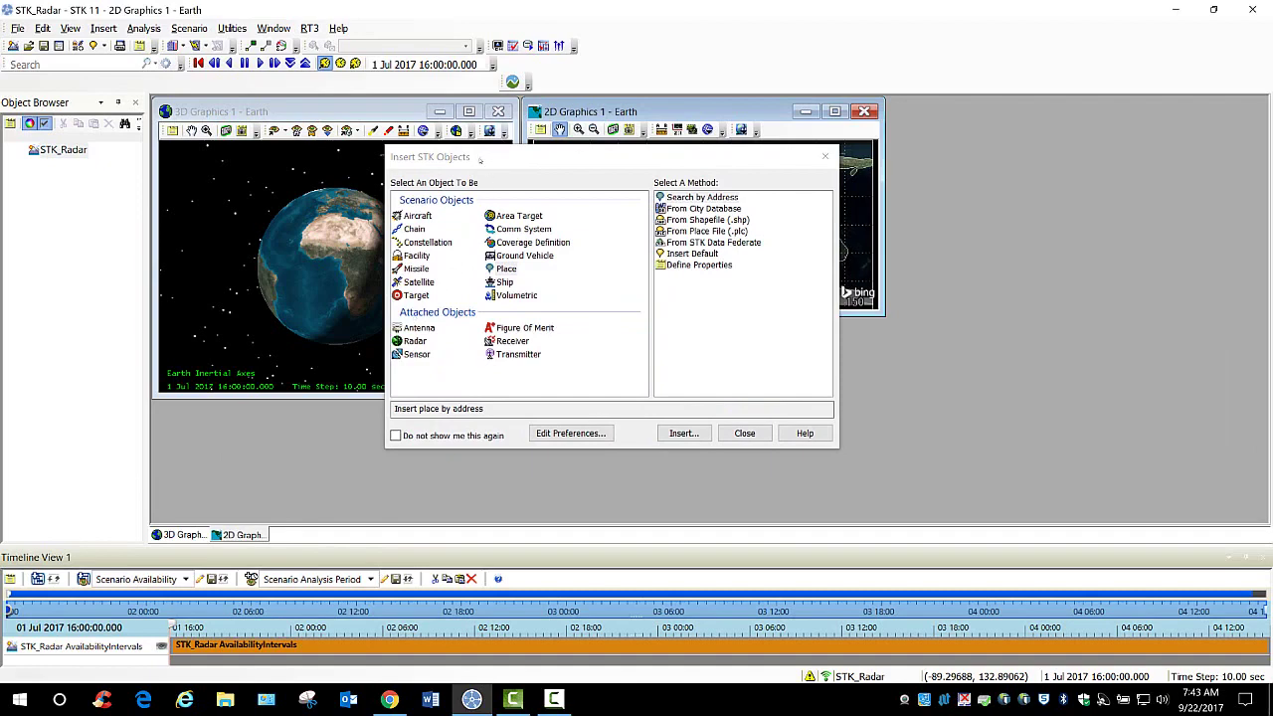
pyautogui.moveTo(479, 160); pyautogui.dragTo(511, 111)
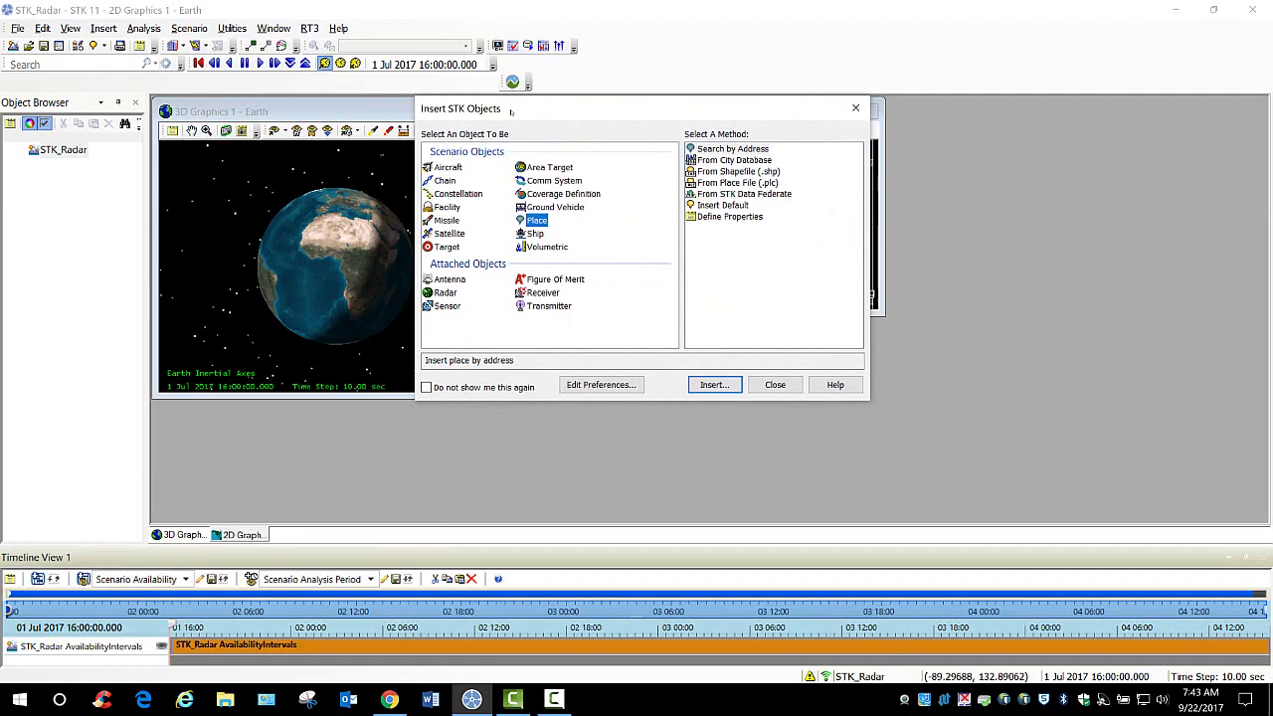
pyautogui.moveTo(511, 111); pyautogui.dragTo(513, 112)
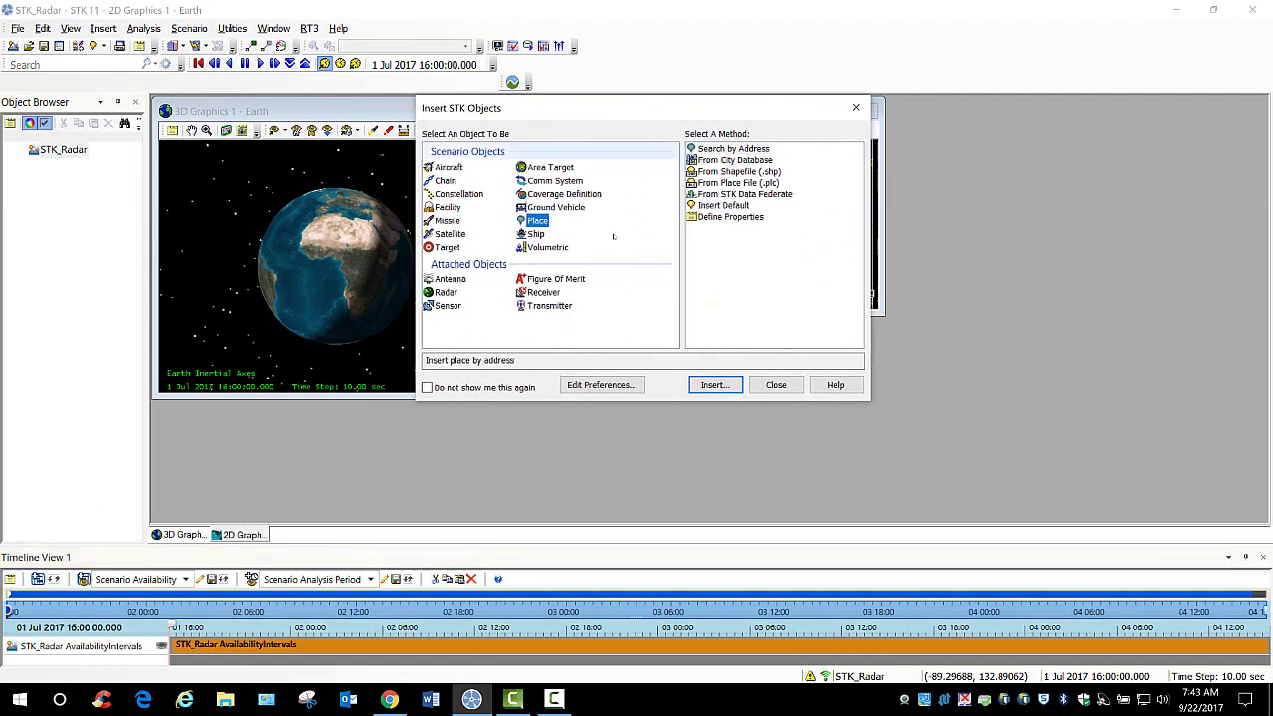
pyautogui.click(775, 384)
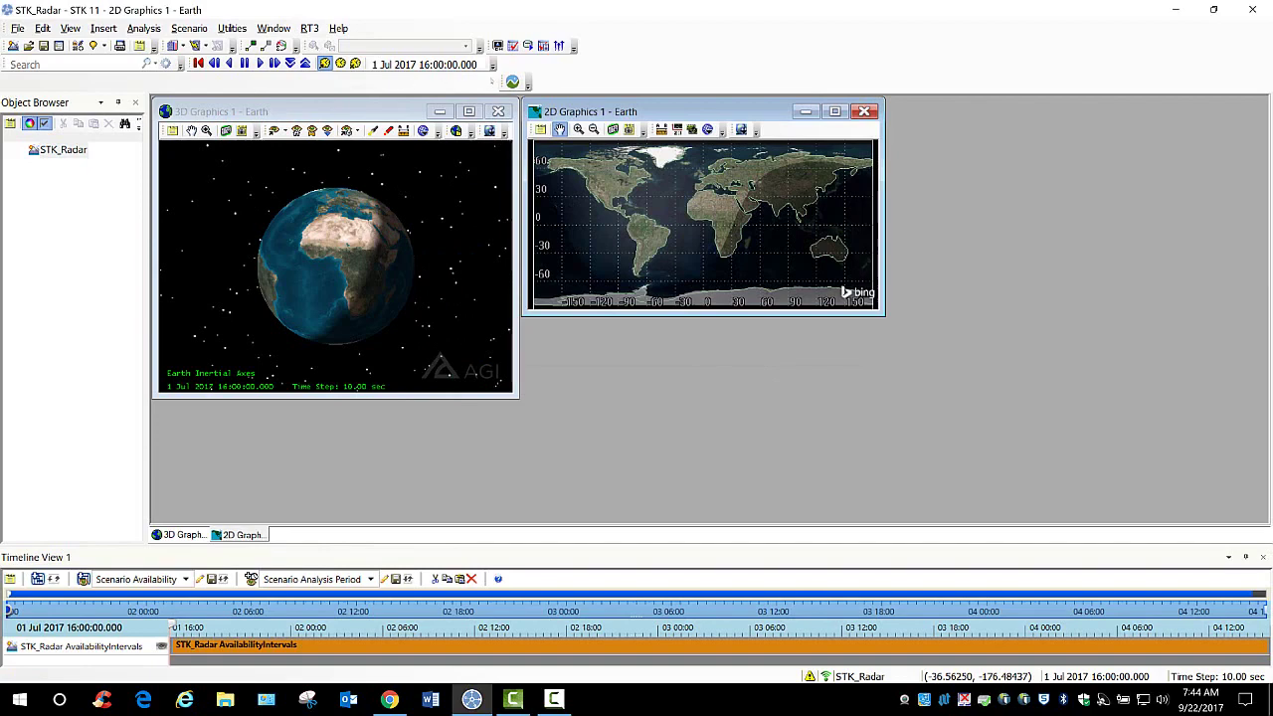
pyautogui.moveTo(492, 81); pyautogui.dragTo(508, 65)
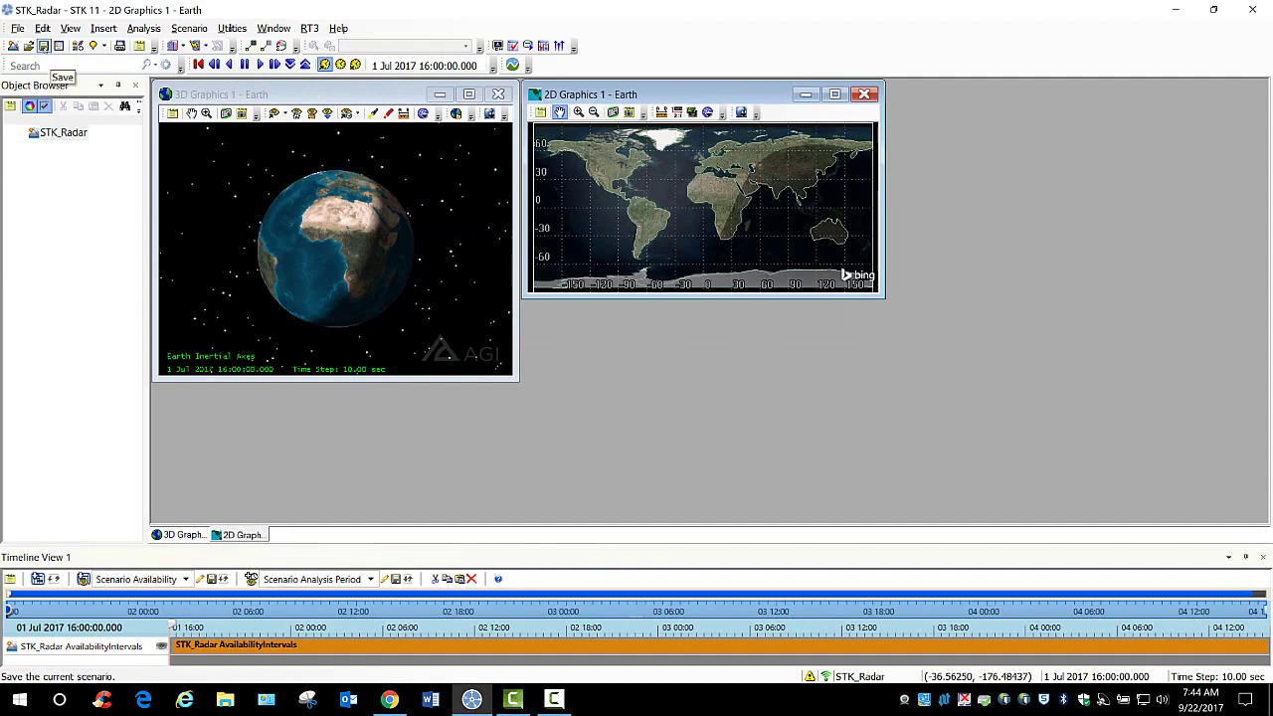
# Step: Save the scenario as STK_Radar in the STK_Radar folder
pyautogui.click(42, 46)
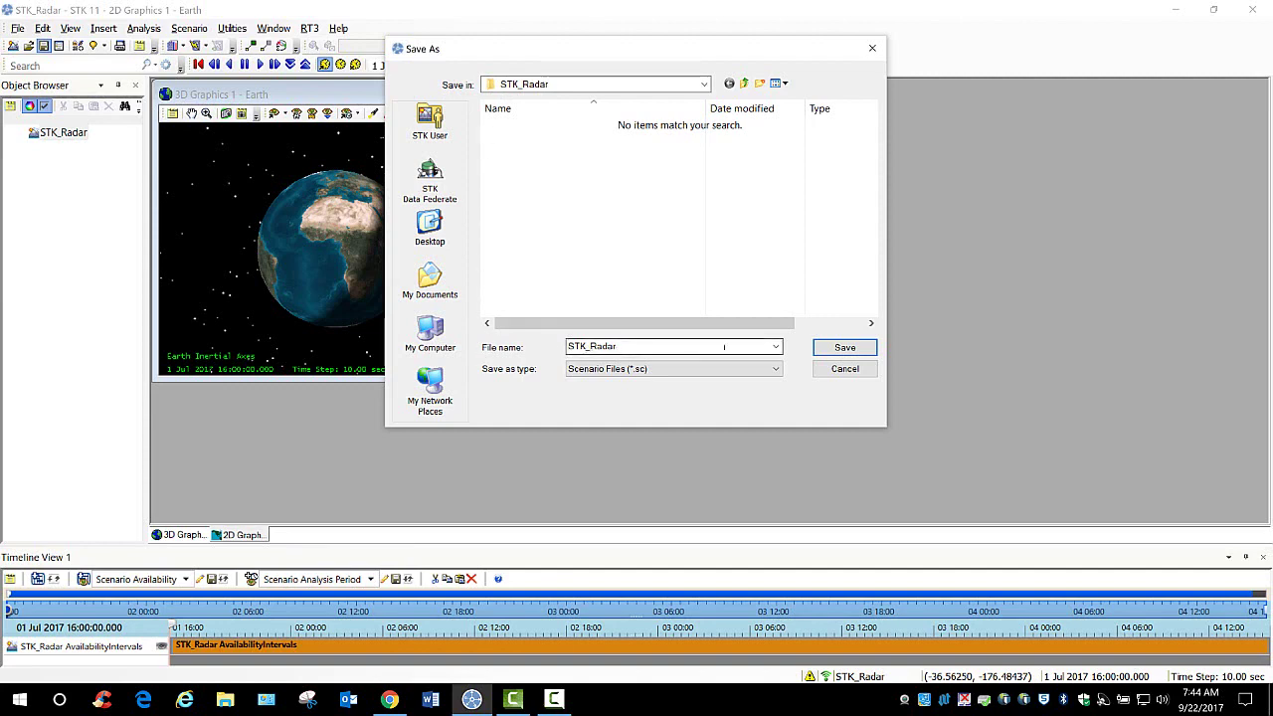
pyautogui.click(844, 347)
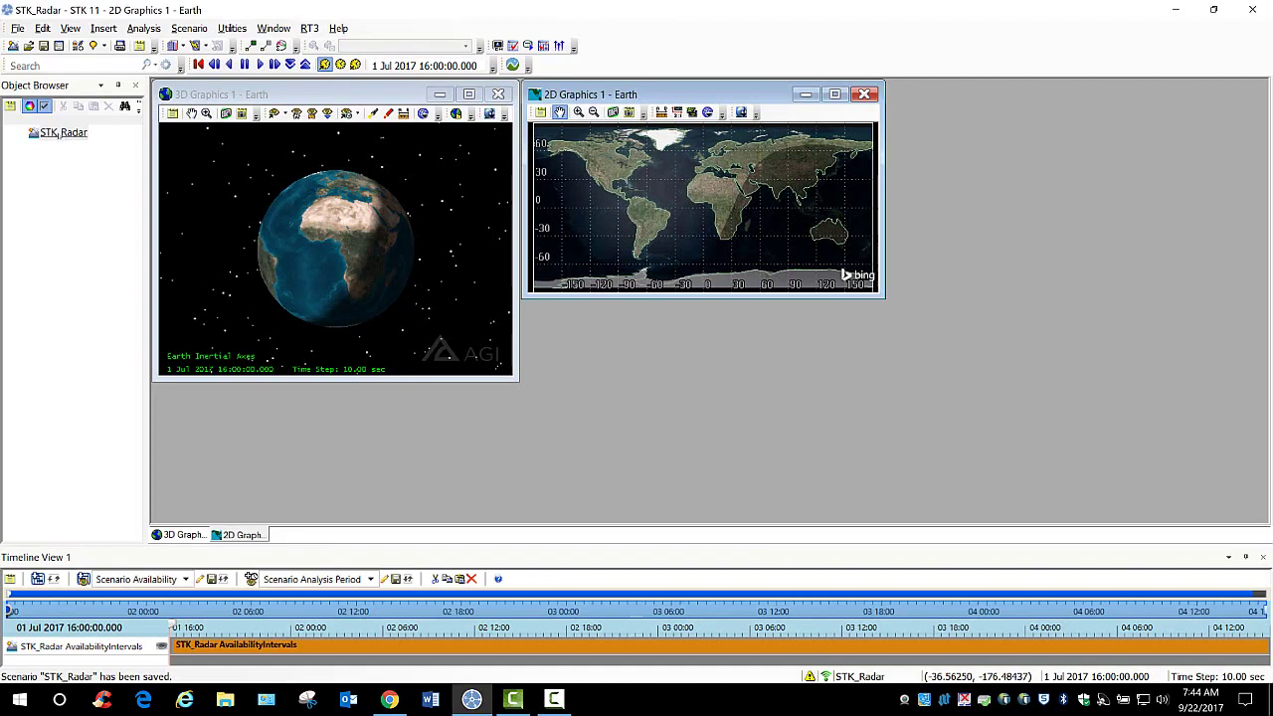
# Step: Open the STK_Radar scenario's properties, maximize them, and select Satellite as the database type
pyautogui.rightClick(58, 133)
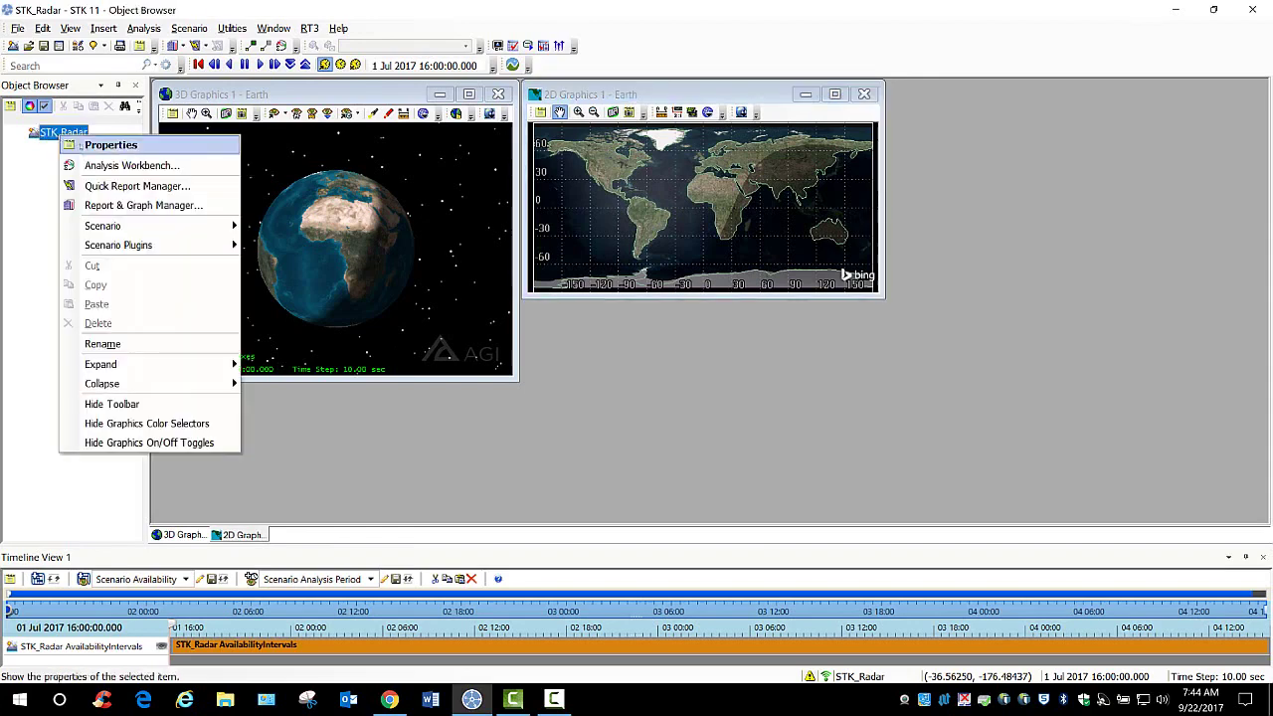
pyautogui.click(99, 146)
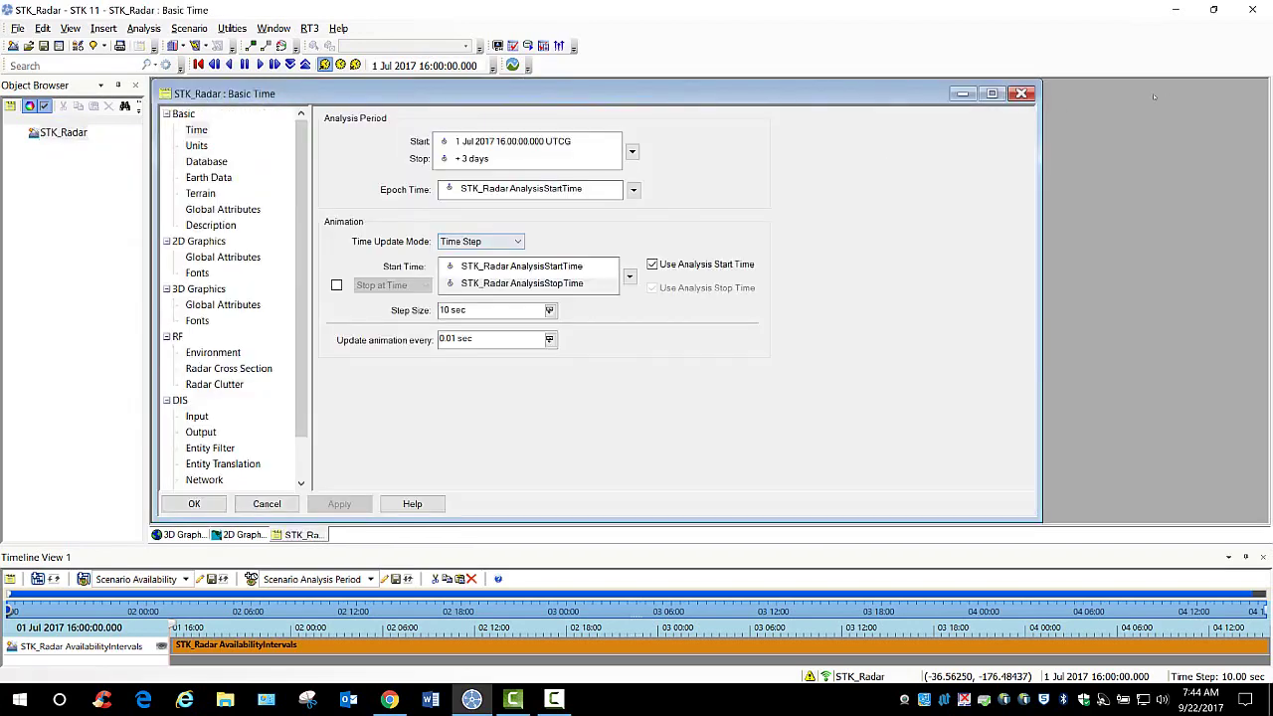
pyautogui.click(991, 94)
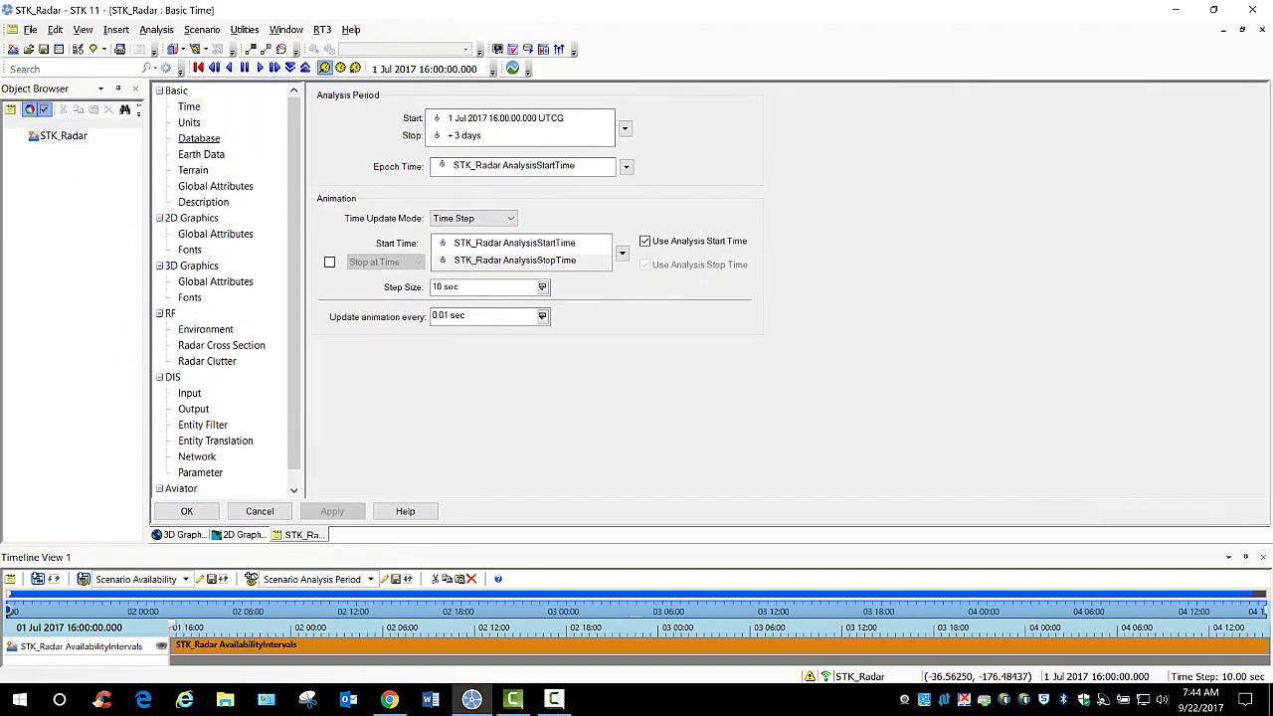
pyautogui.click(199, 138)
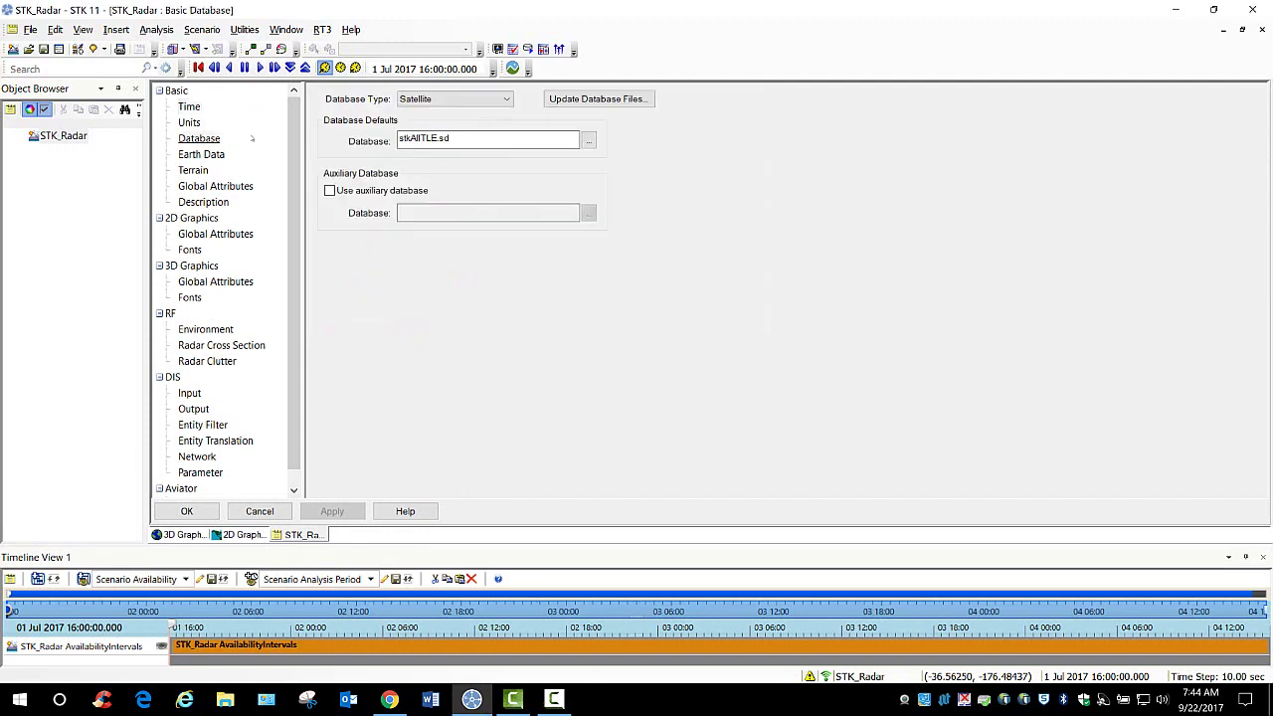
pyautogui.click(454, 98)
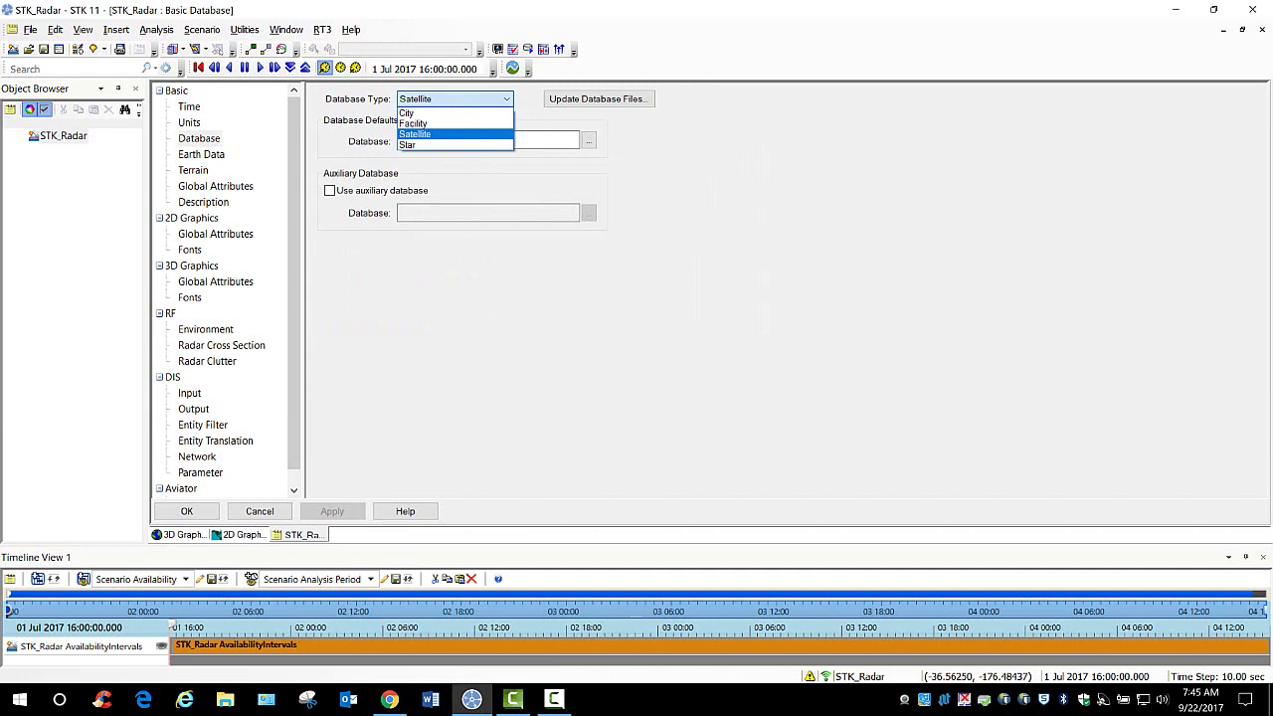
pyautogui.click(415, 133)
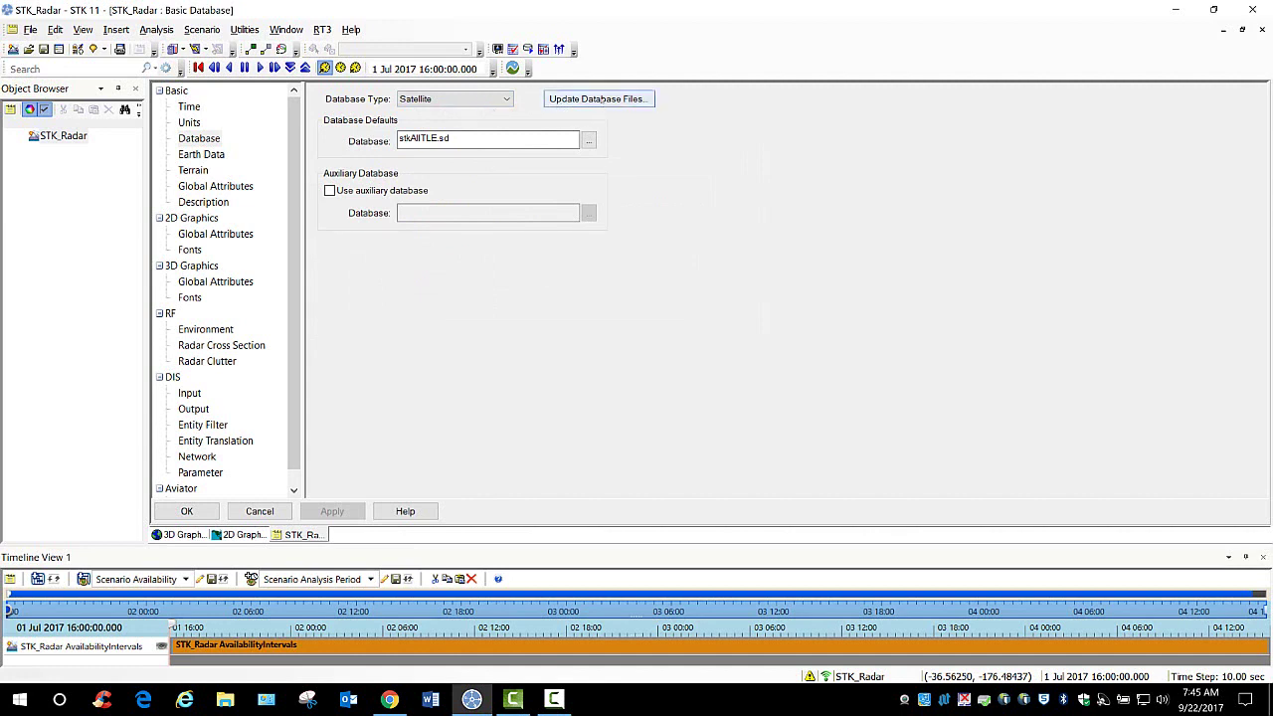
# Step: Download the archived version of the specific satellite database stkAllTLE for the archive date 1 Jul 2017 16:00:00.000 UTCG
pyautogui.click(600, 99)
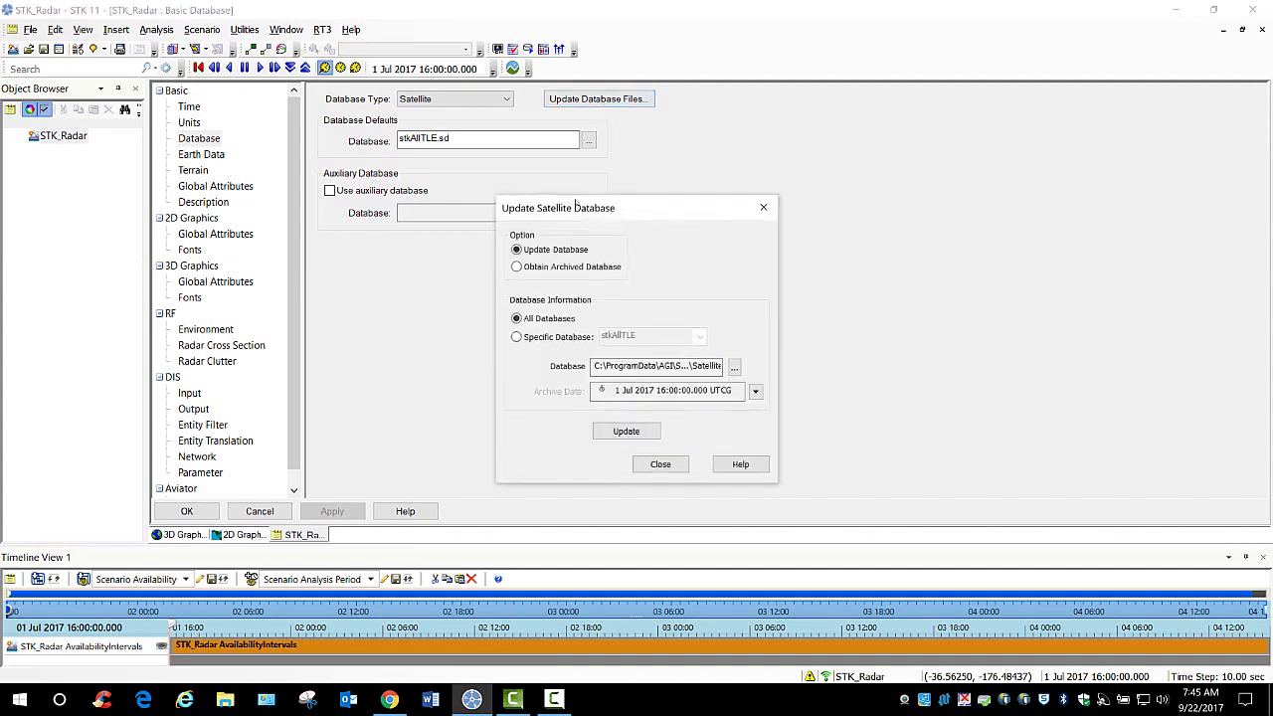
pyautogui.moveTo(572, 199); pyautogui.dragTo(571, 61)
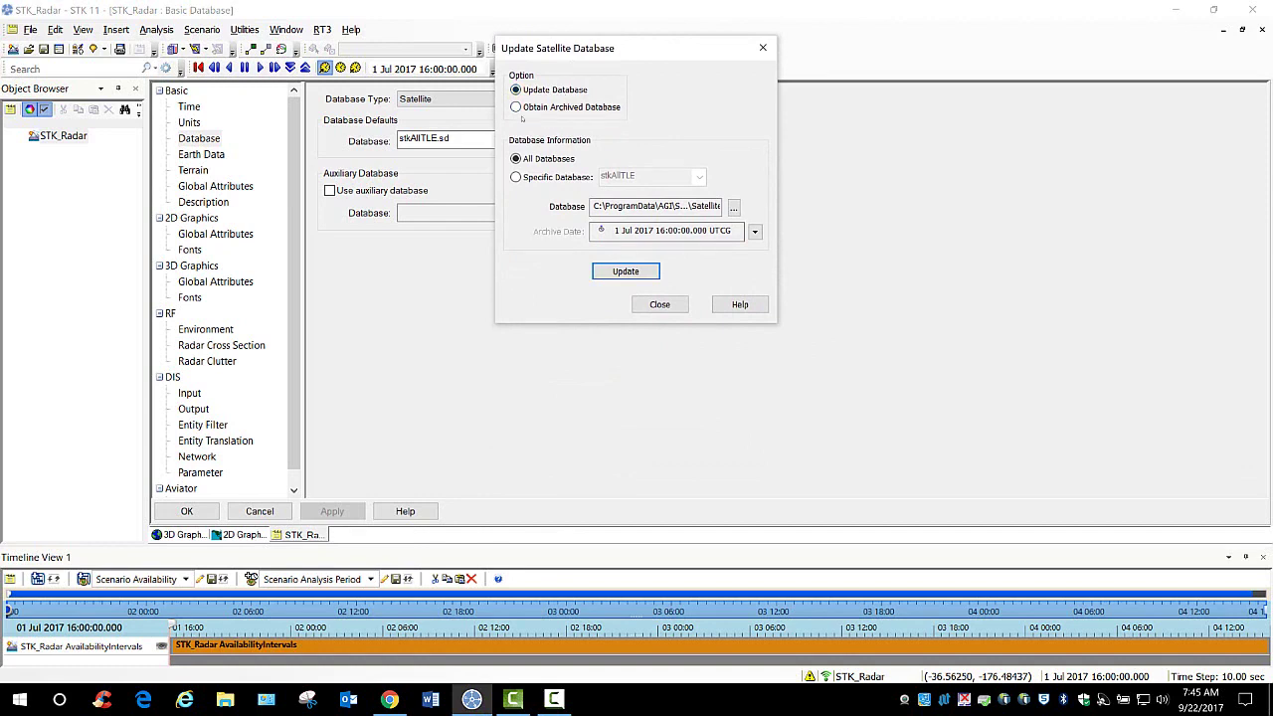
pyautogui.click(515, 107)
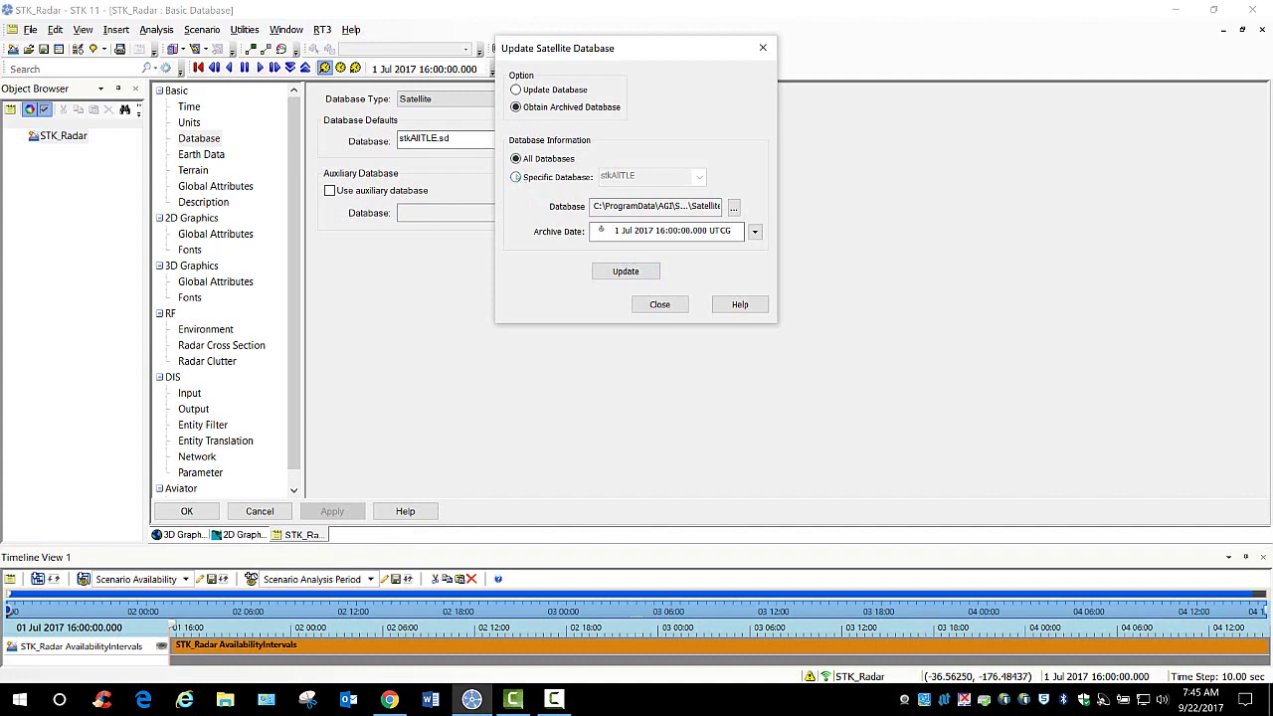
pyautogui.click(515, 176)
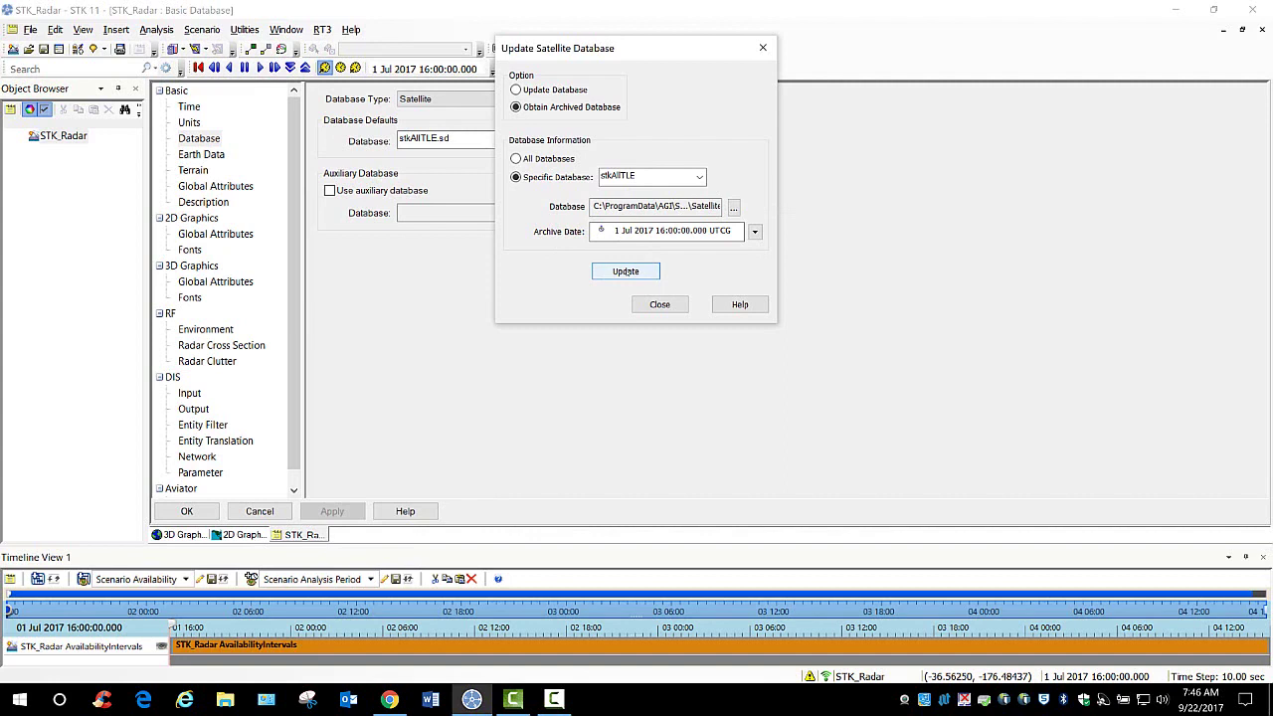
pyautogui.click(627, 271)
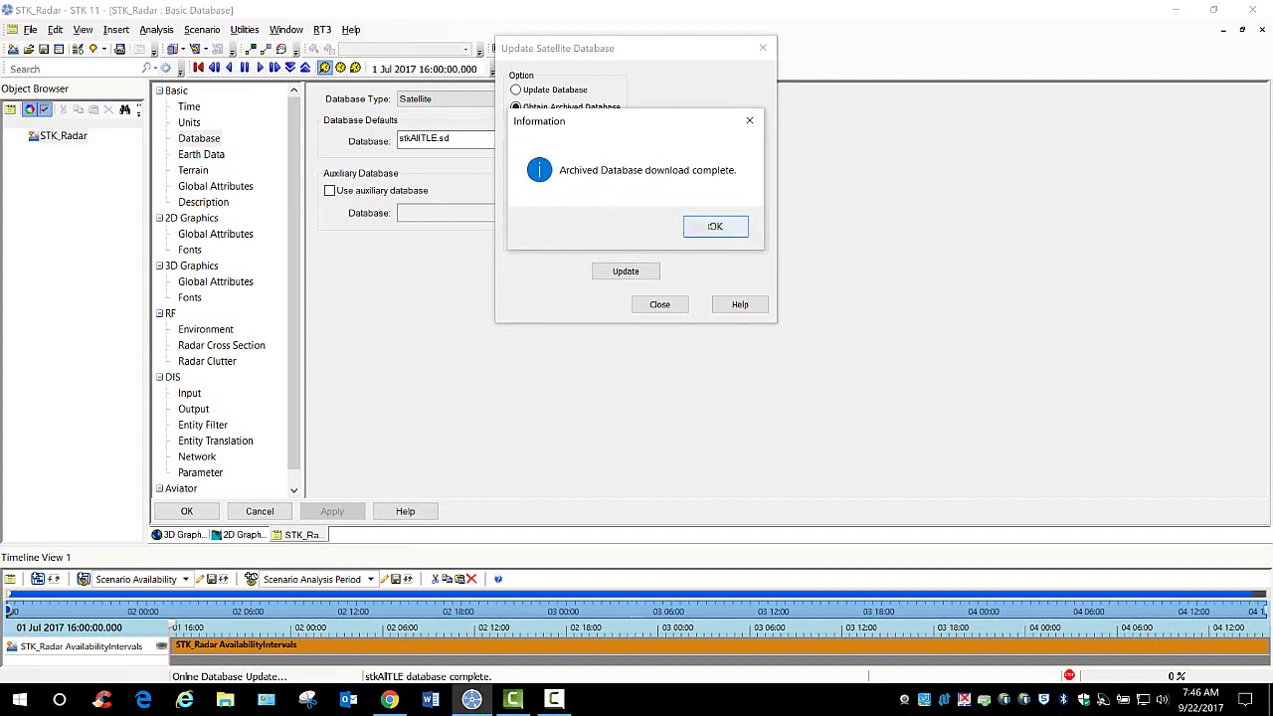
pyautogui.click(709, 225)
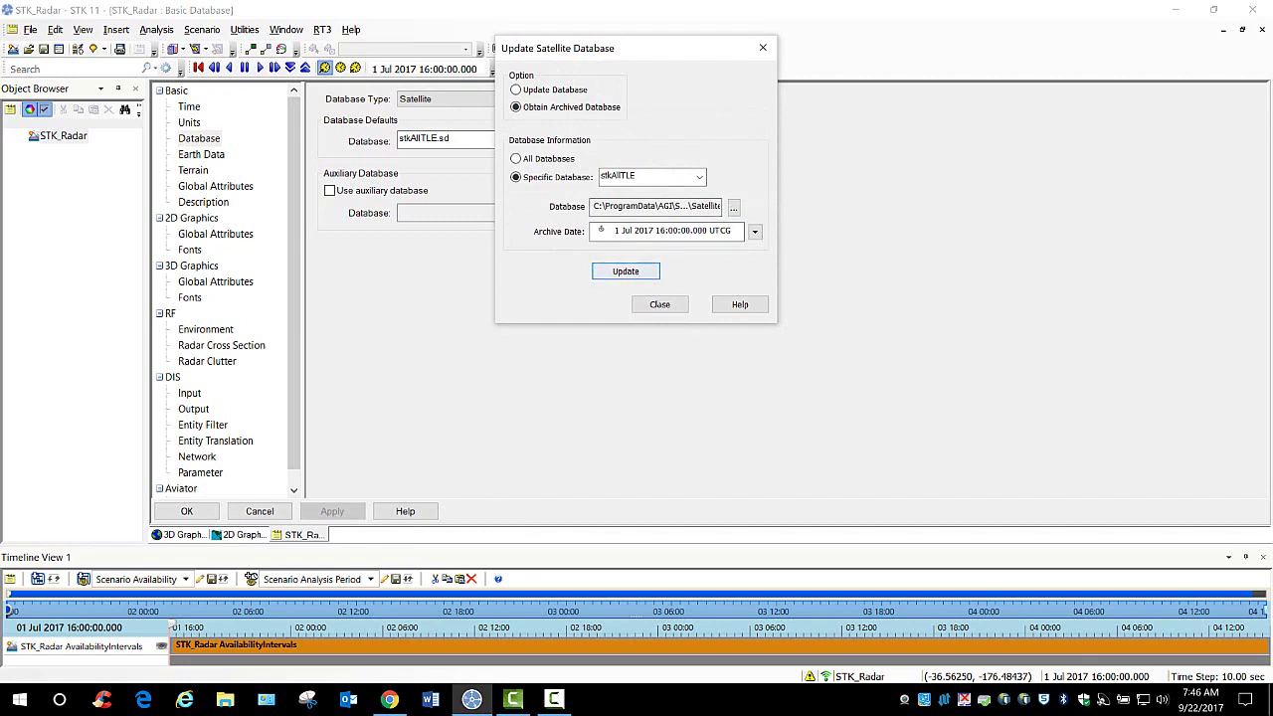
pyautogui.click(659, 304)
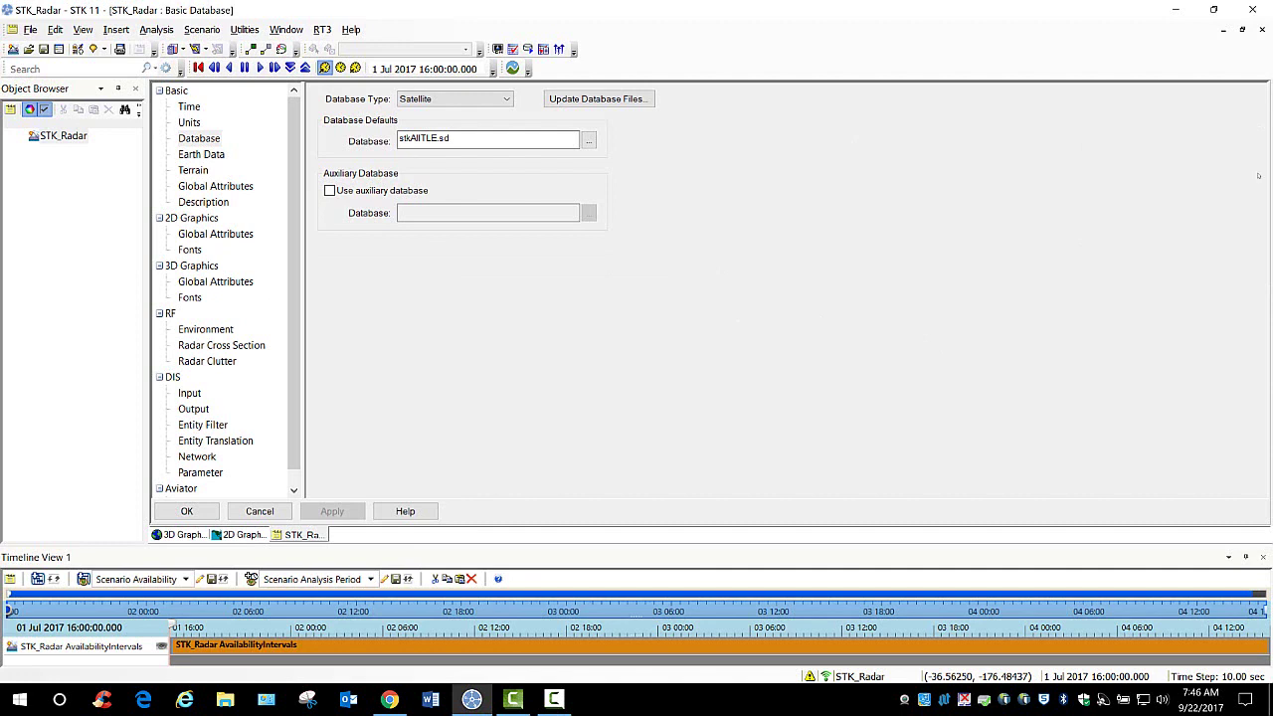
pyautogui.hotkey('alt', 'Tab')
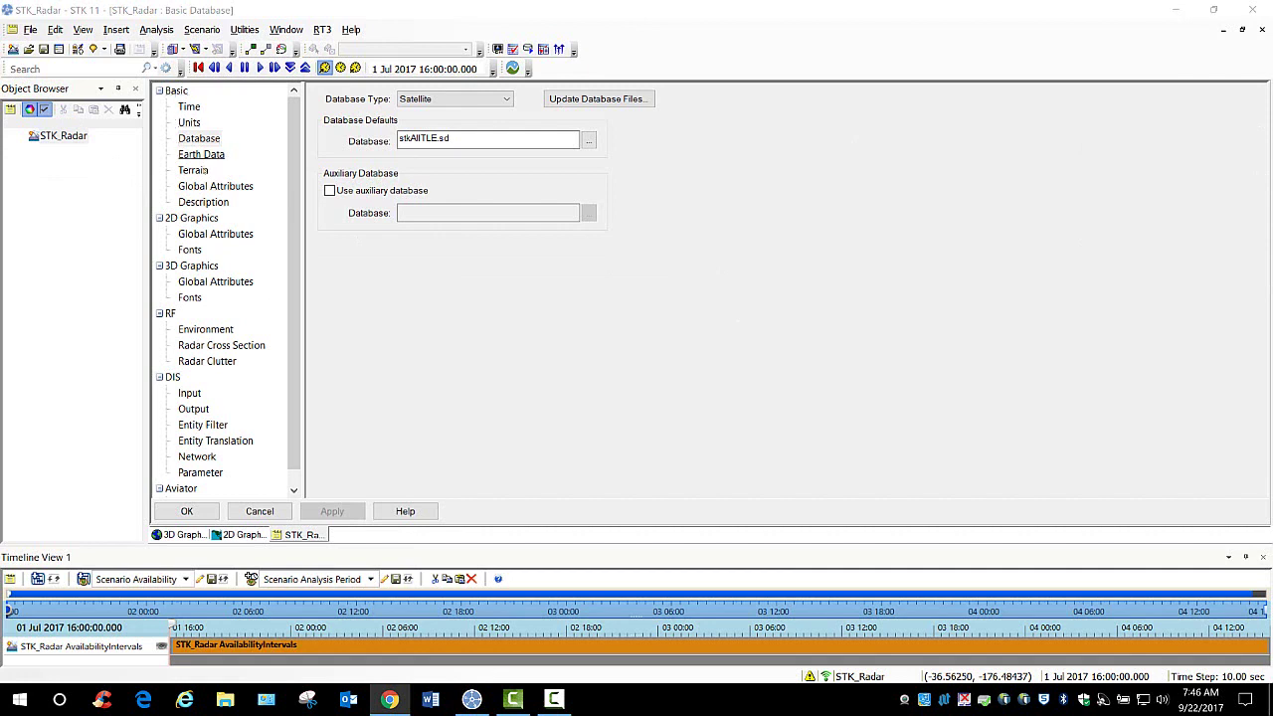
# Step: Enable Line-Of-Sight Terrain Mask and Coverage for terrain server analysis, accept the scenario properties, and save the scenario
pyautogui.click(193, 170)
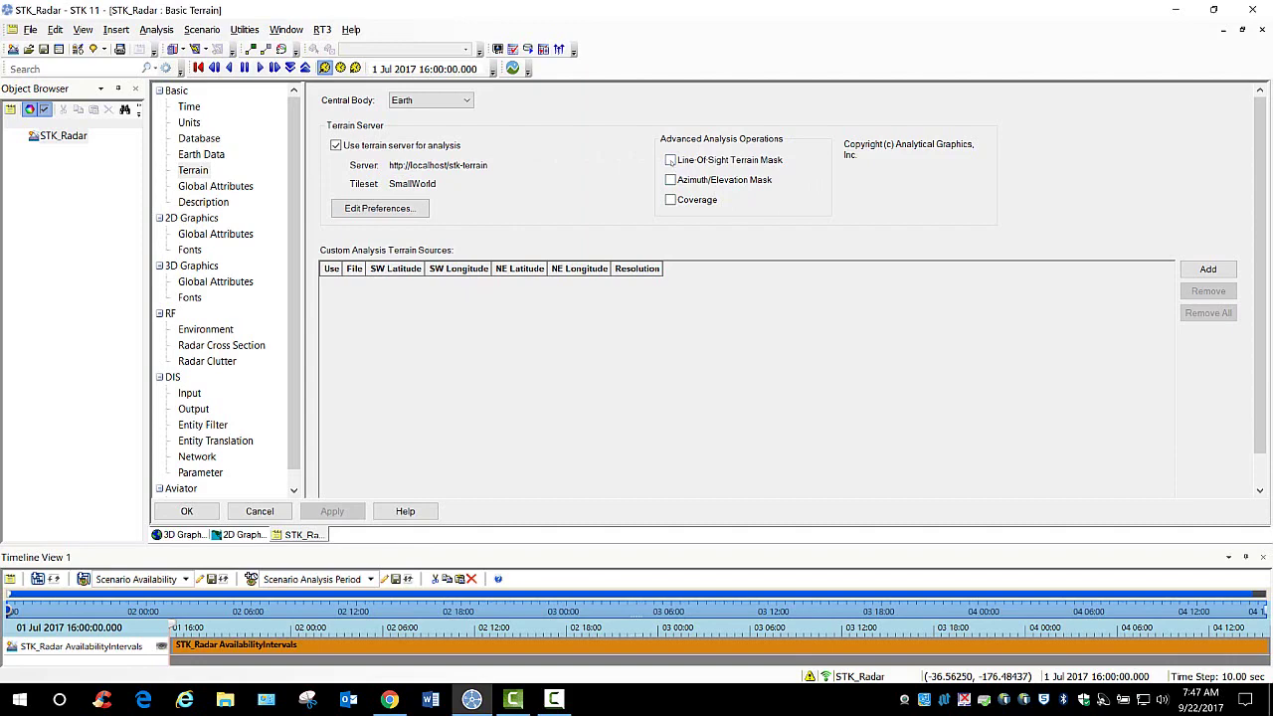
pyautogui.click(670, 160)
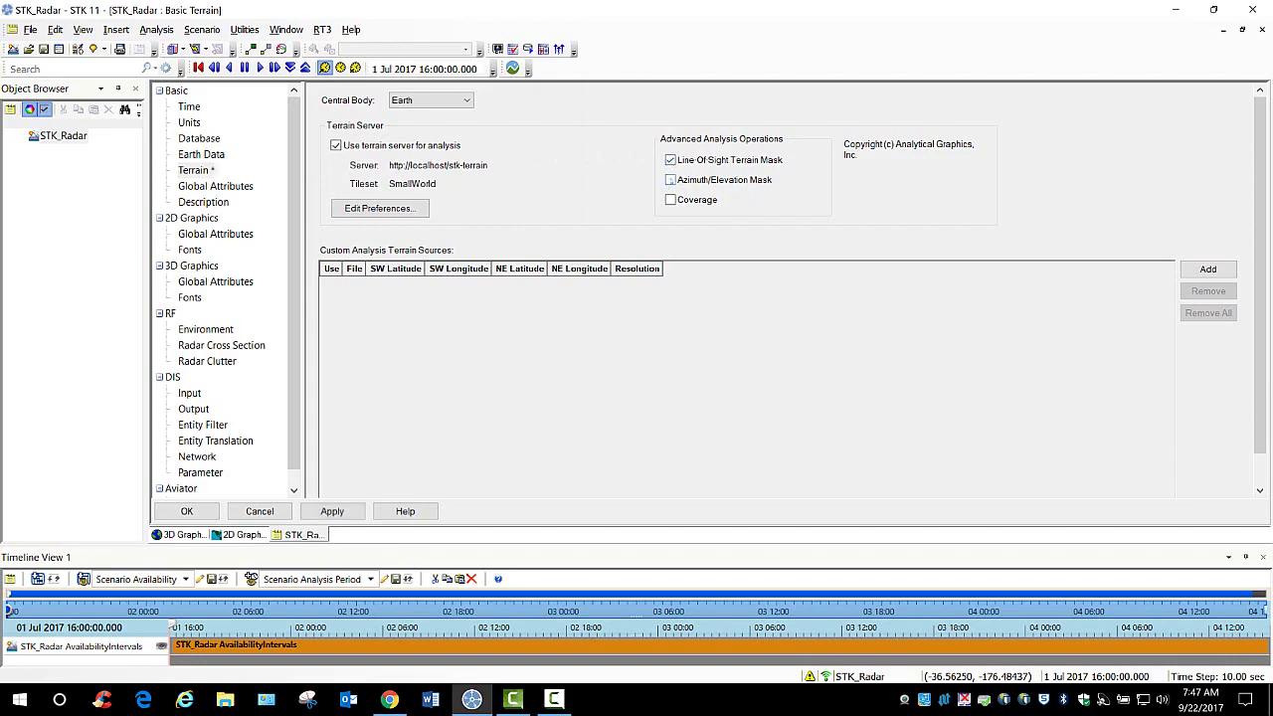
pyautogui.click(671, 201)
pyautogui.click(186, 511)
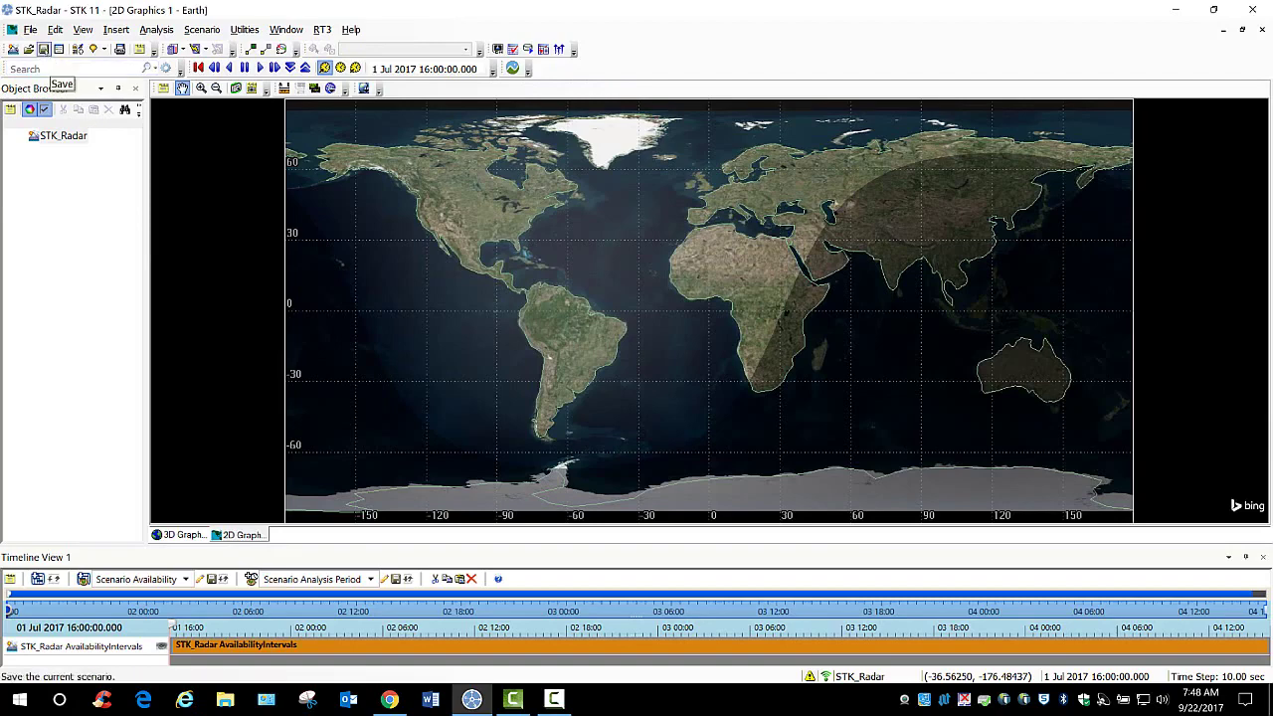
pyautogui.click(44, 48)
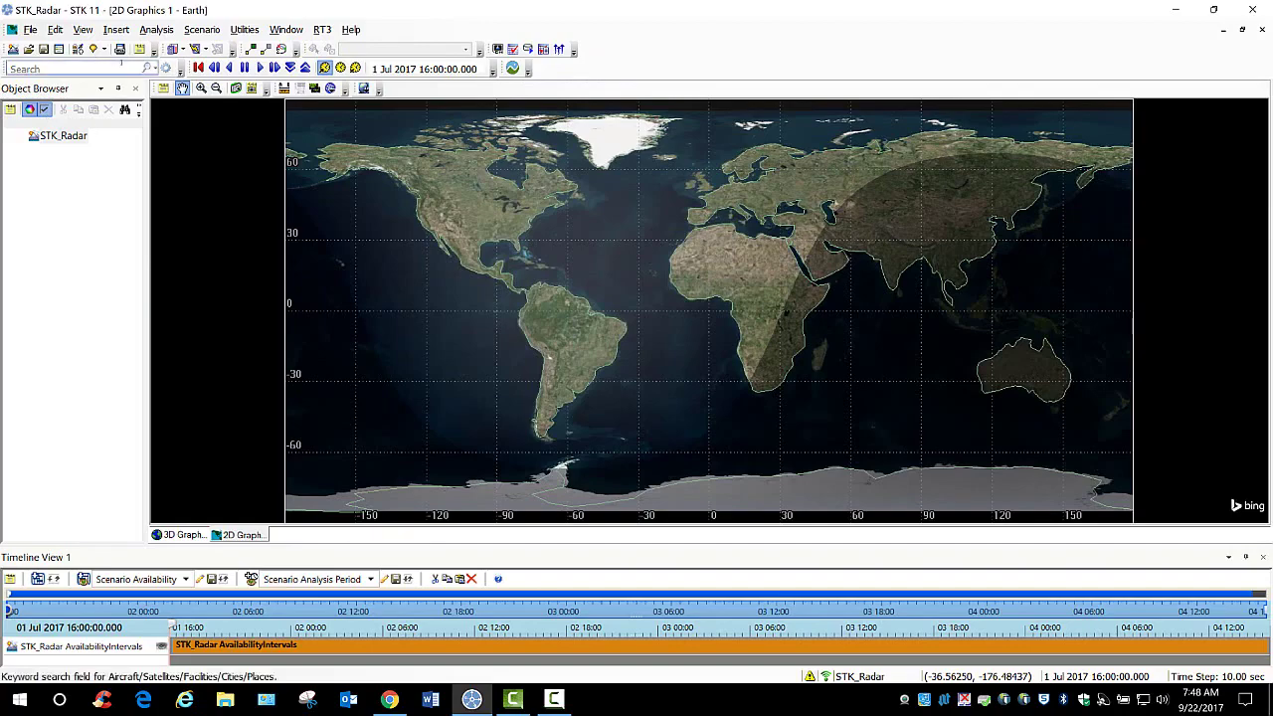
# Step: Insert a facility into the scenario using the Insert Default method and close the object insertion dialog
pyautogui.click(77, 48)
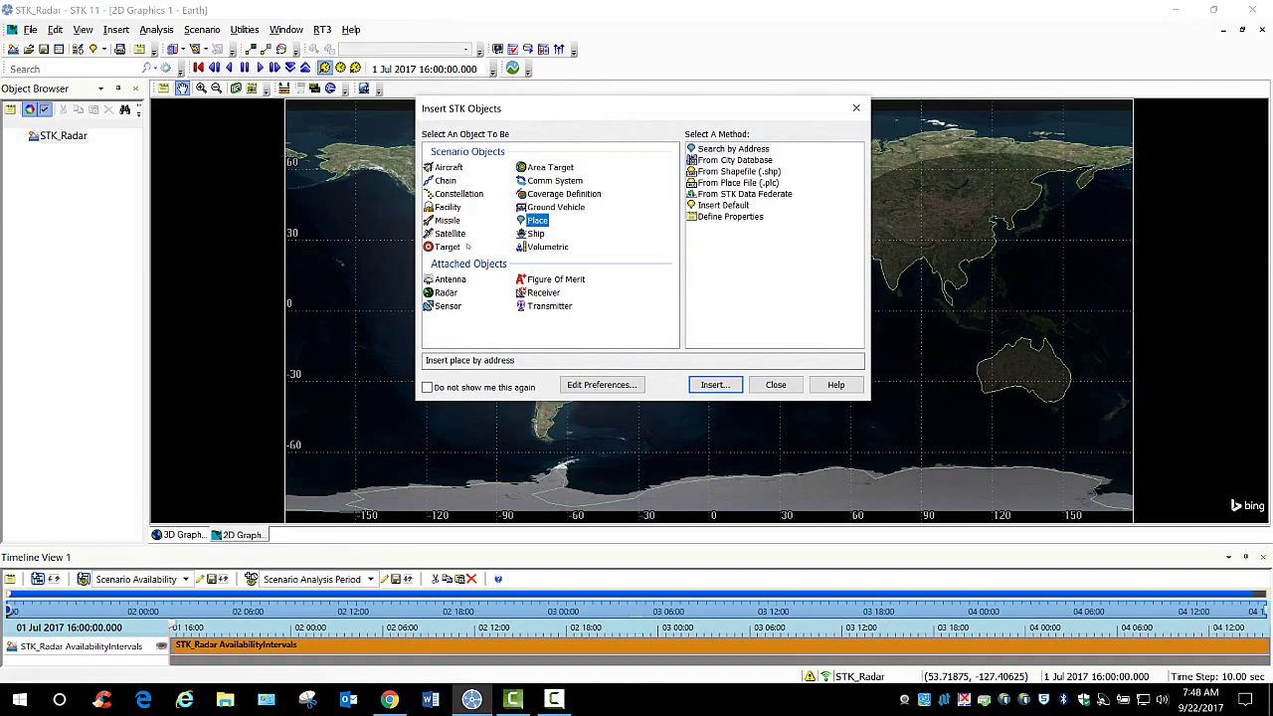
pyautogui.click(447, 207)
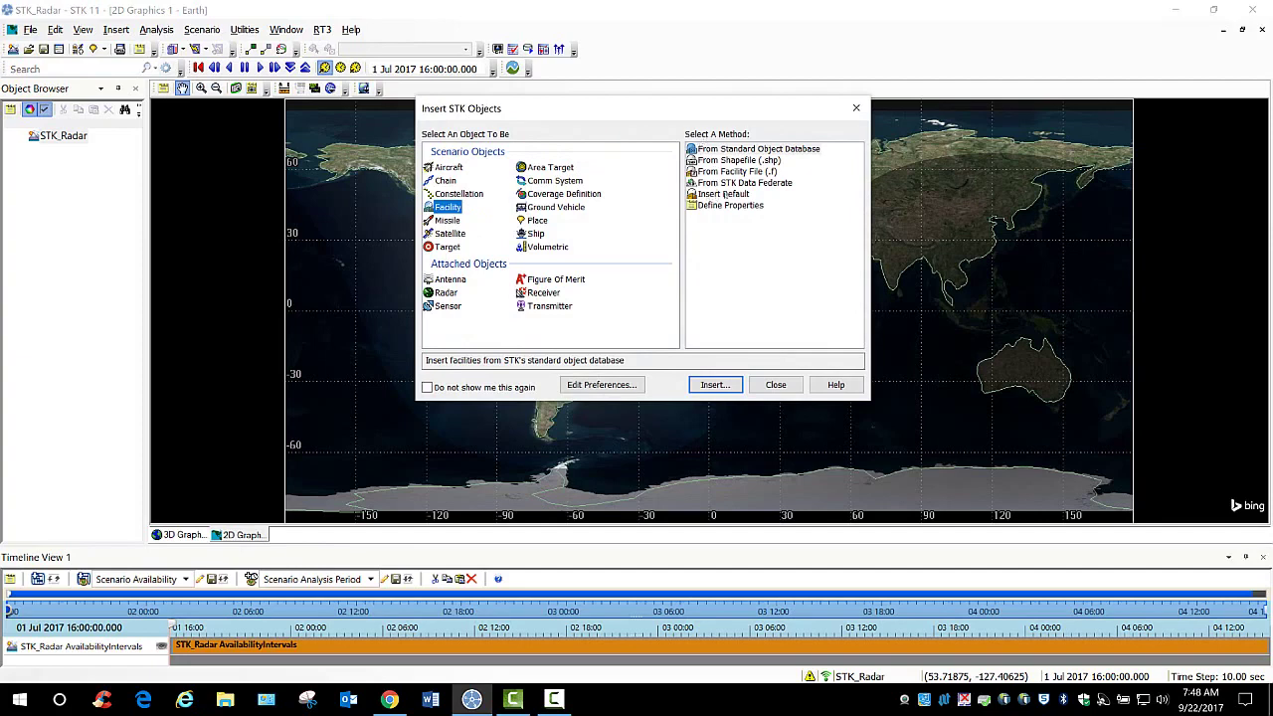
pyautogui.click(713, 194)
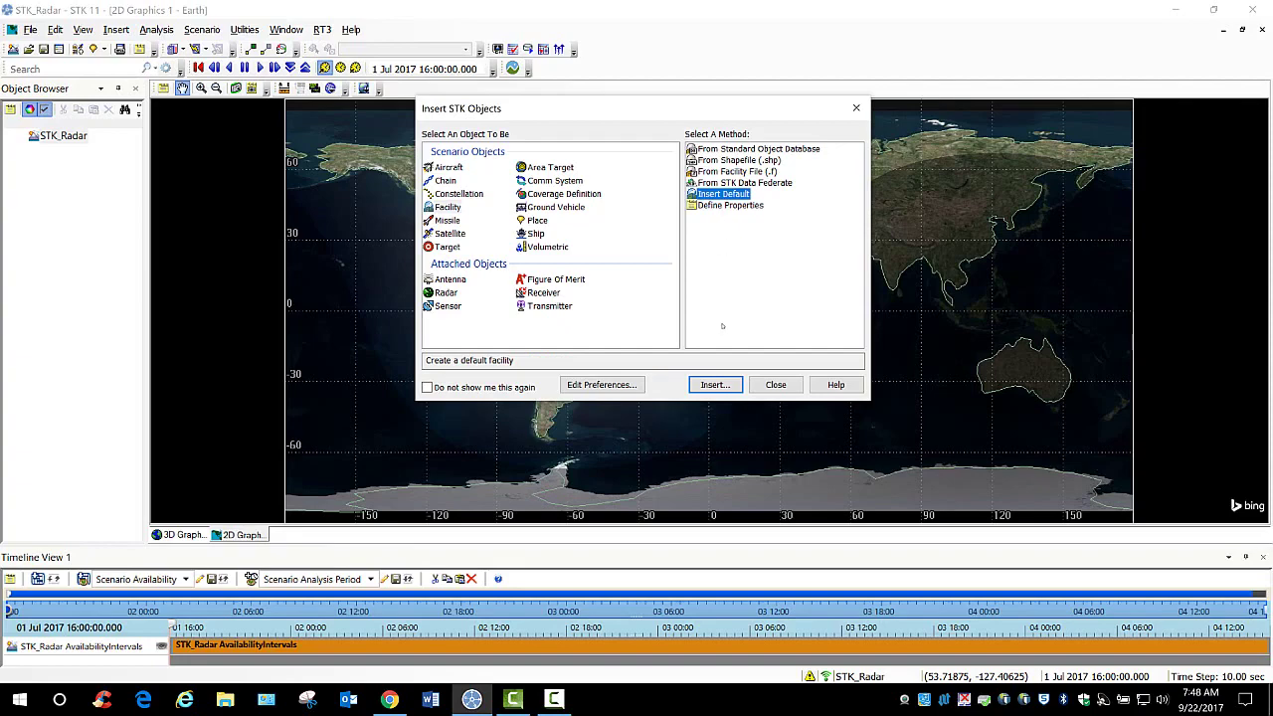
pyautogui.click(734, 386)
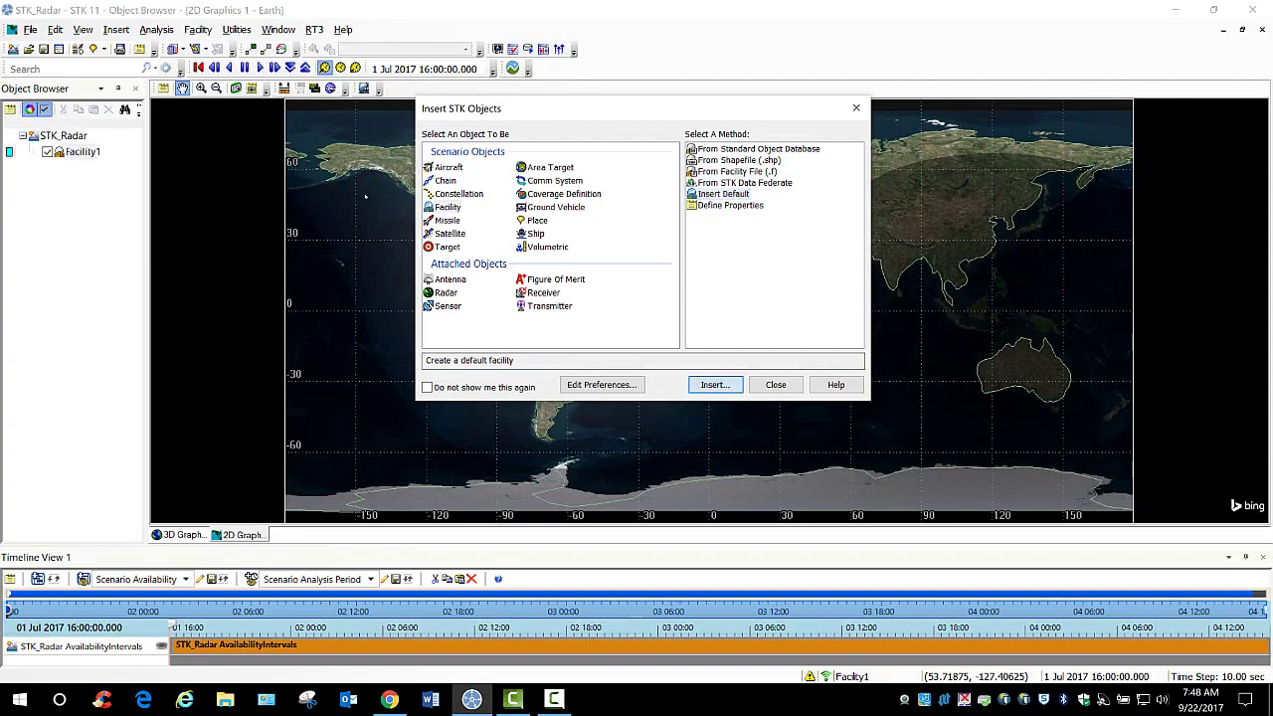
pyautogui.click(775, 385)
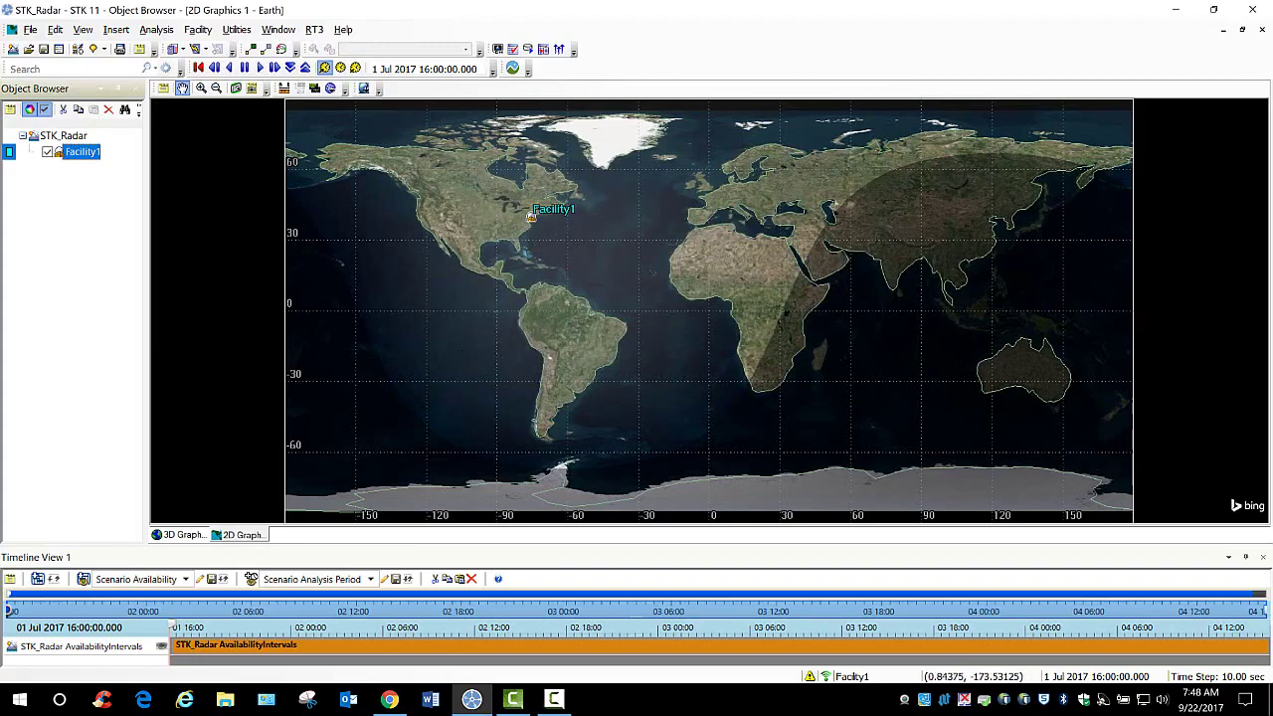
# Step: Rename the newly inserted facility as Radar_Site
pyautogui.click(82, 151)
pyautogui.rightClick(74, 152)
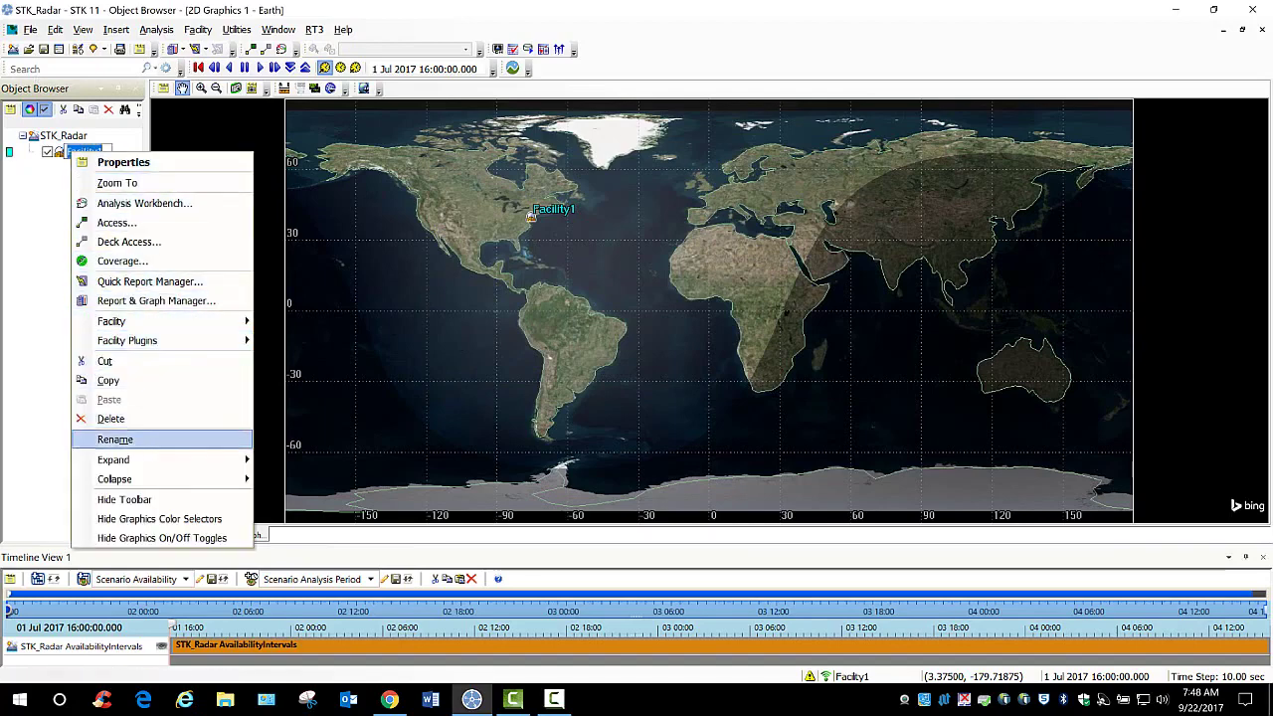
pyautogui.click(115, 439)
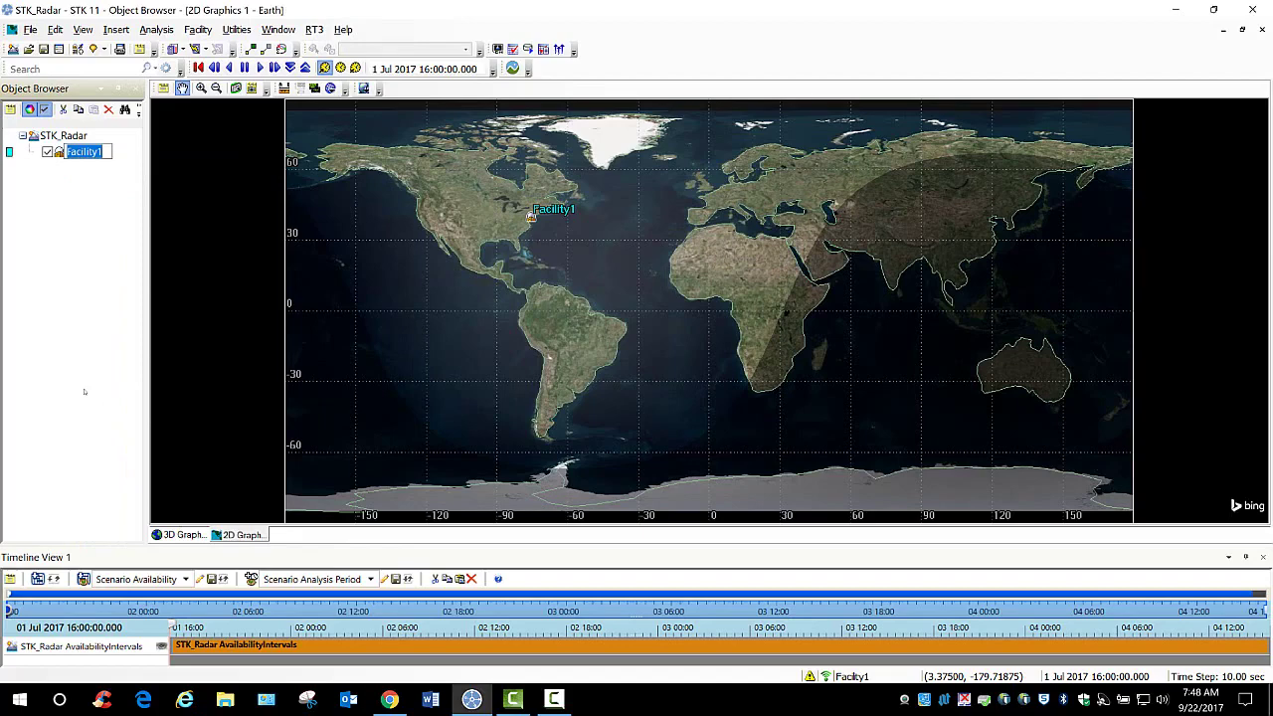
pyautogui.write('Radar_Site')
pyautogui.press('Return')
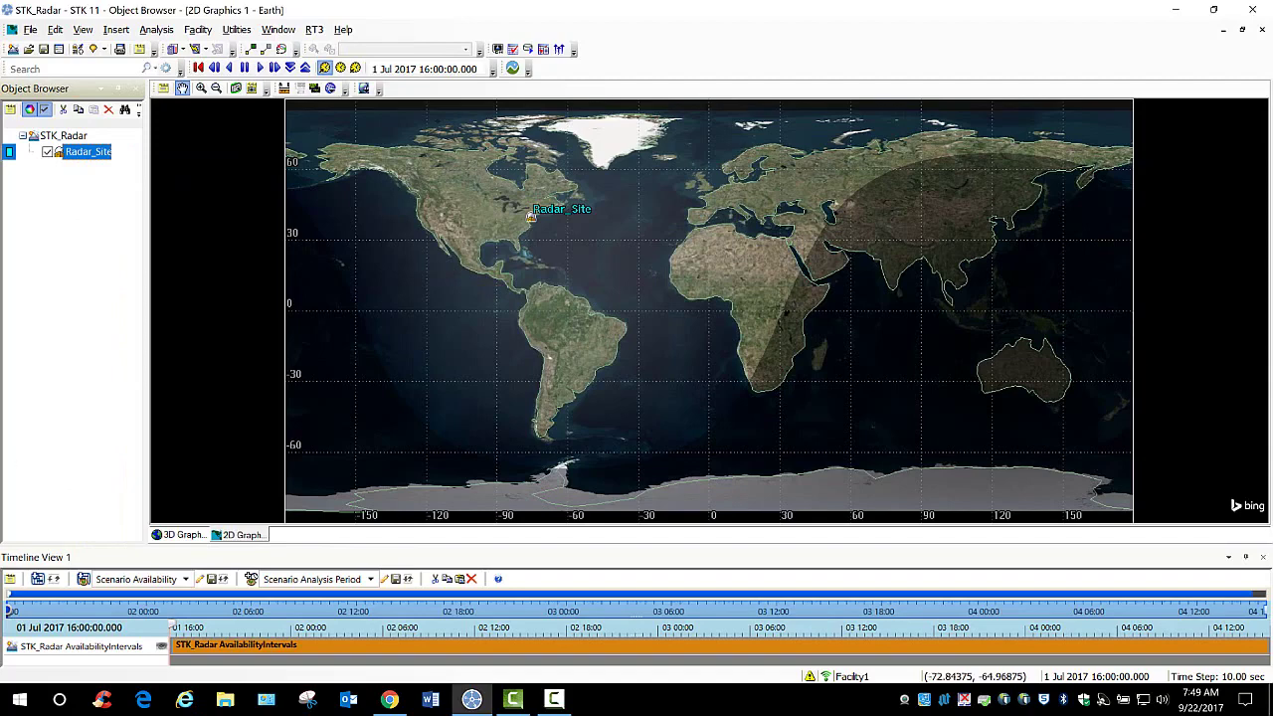
# Step: Set Radar_Site's position to latitude 30.5301 deg and longitude -86.2135 deg, and apply the change
pyautogui.doubleClick(89, 152)
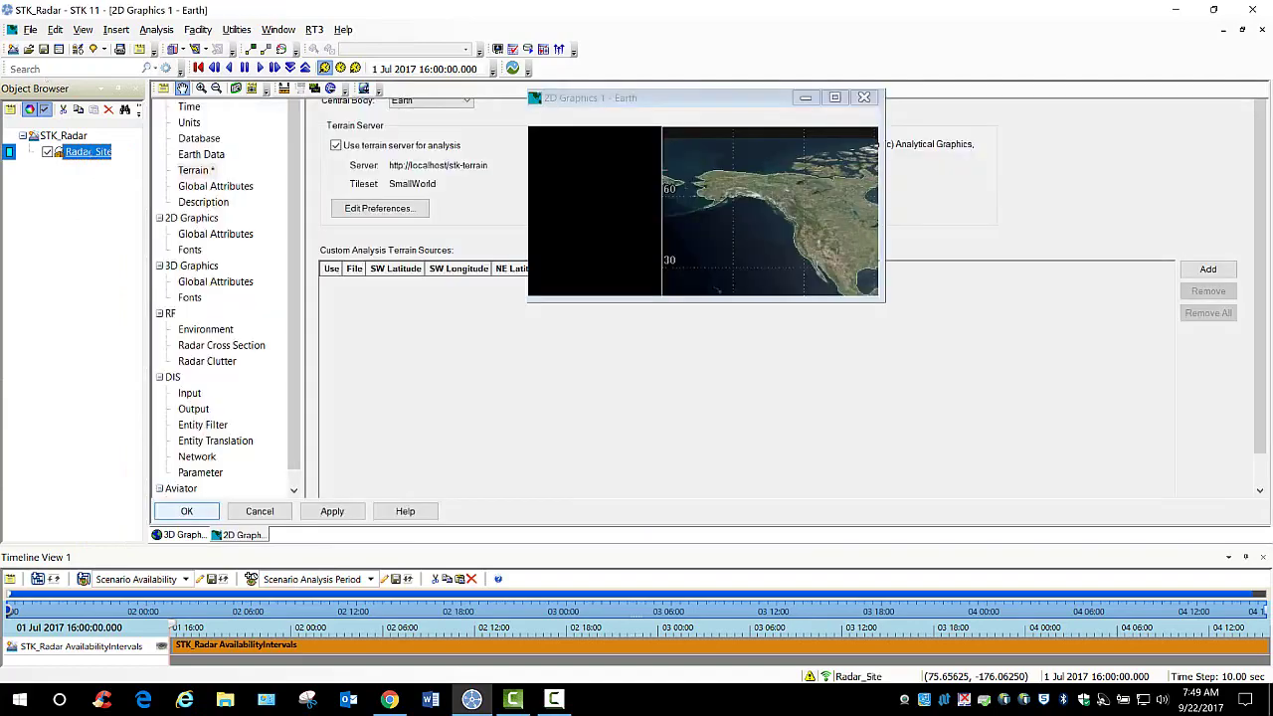
pyautogui.click(89, 152)
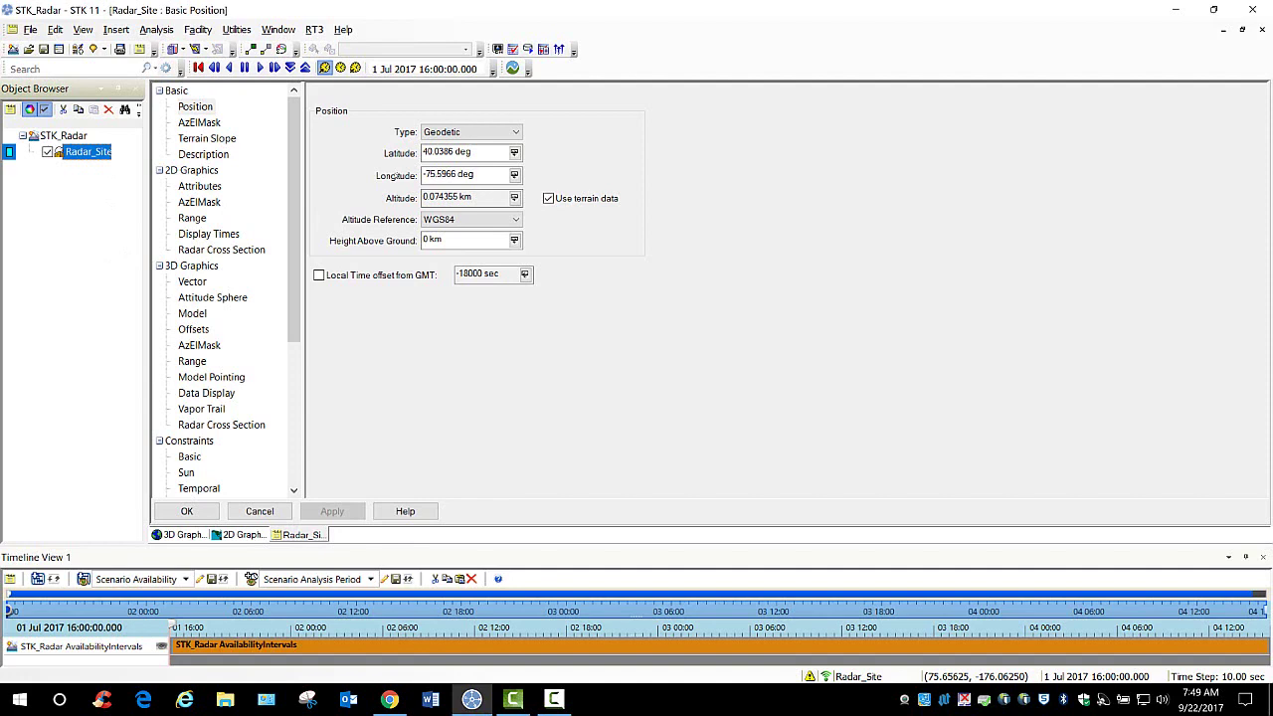
pyautogui.click(458, 151)
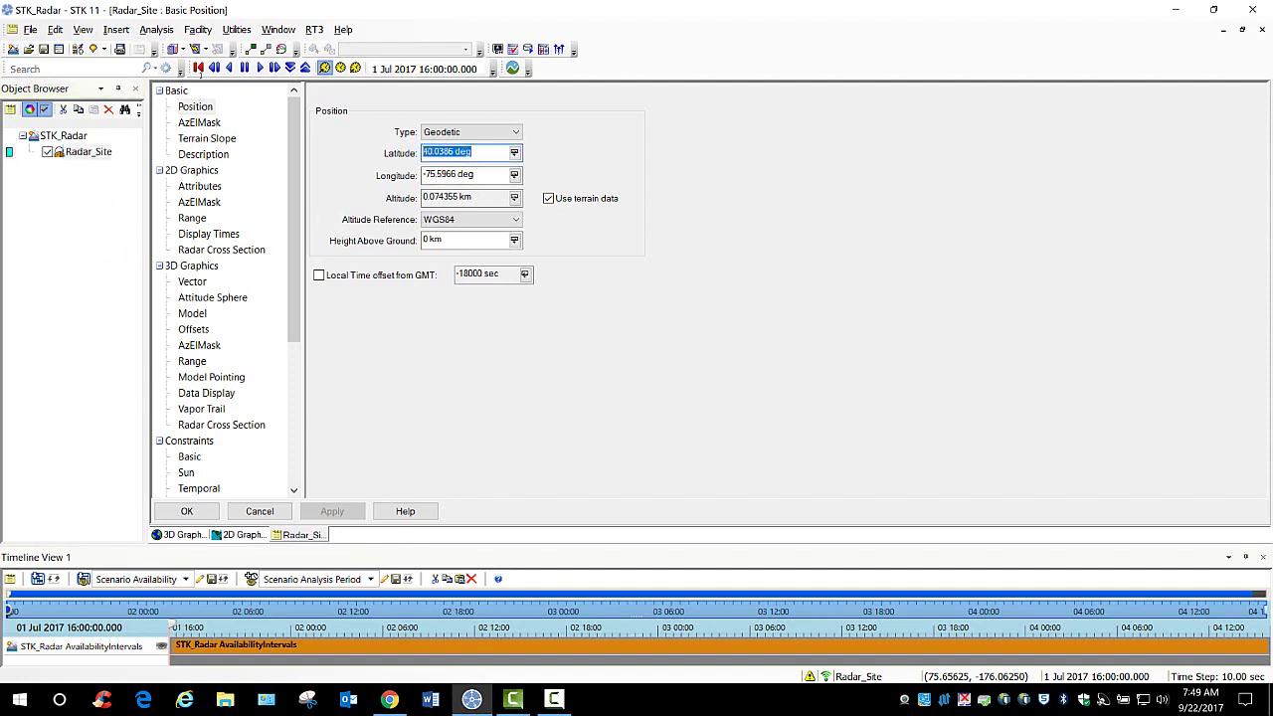
pyautogui.write('30')
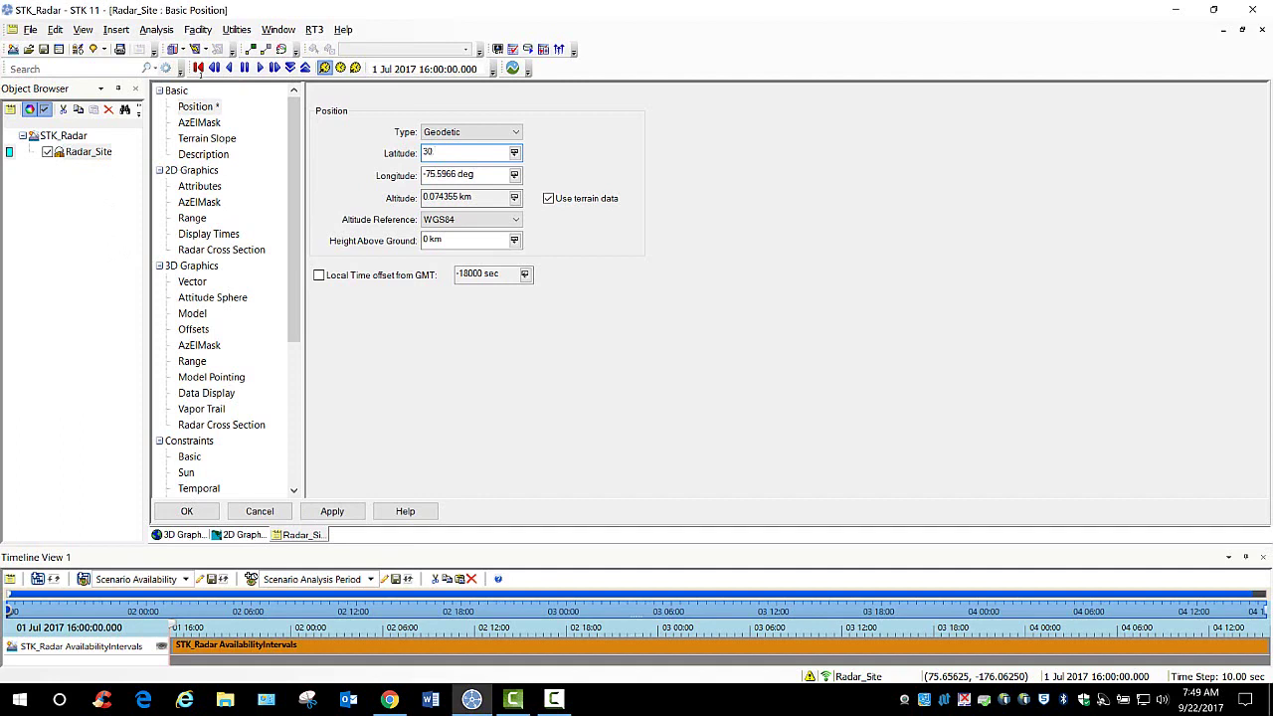
pyautogui.write('.5301')
pyautogui.press('Tab')
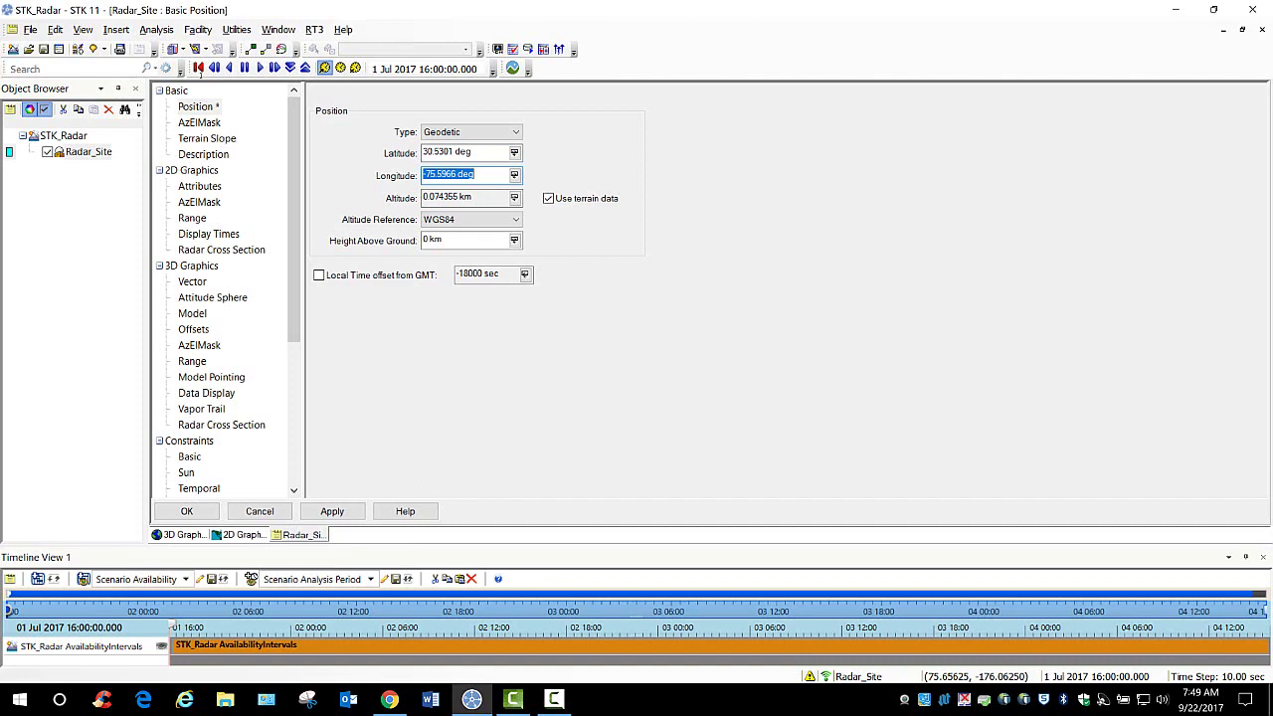
pyautogui.write('-86.2135')
pyautogui.click(339, 510)
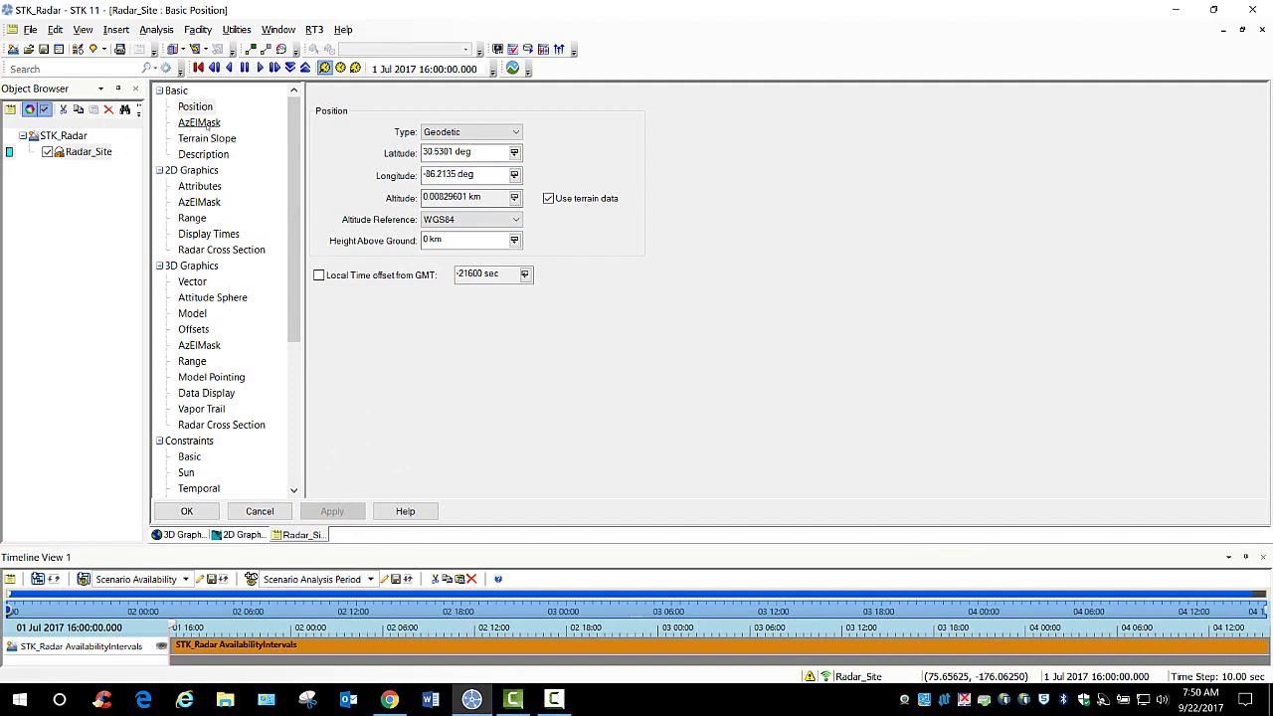
# Step: Set Radar_Site's azimuth-elevation mask to use Terrain Data, and save the scenario
pyautogui.click(199, 122)
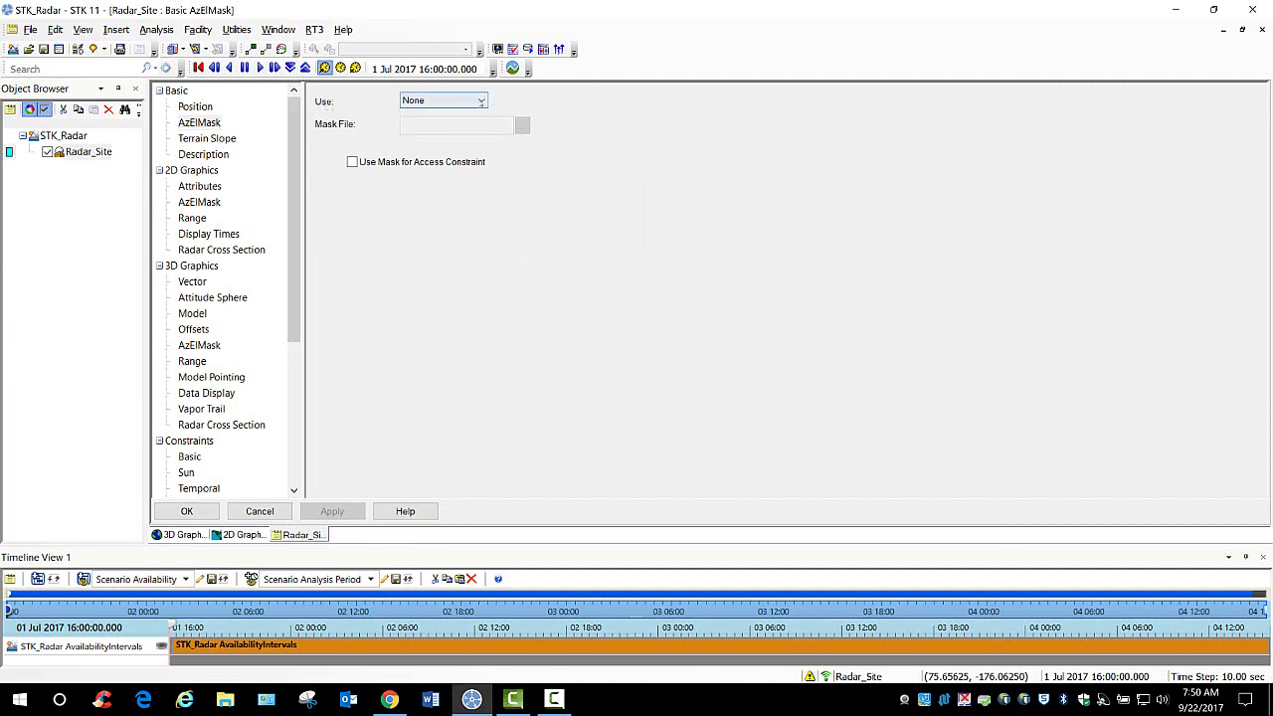
pyautogui.click(481, 101)
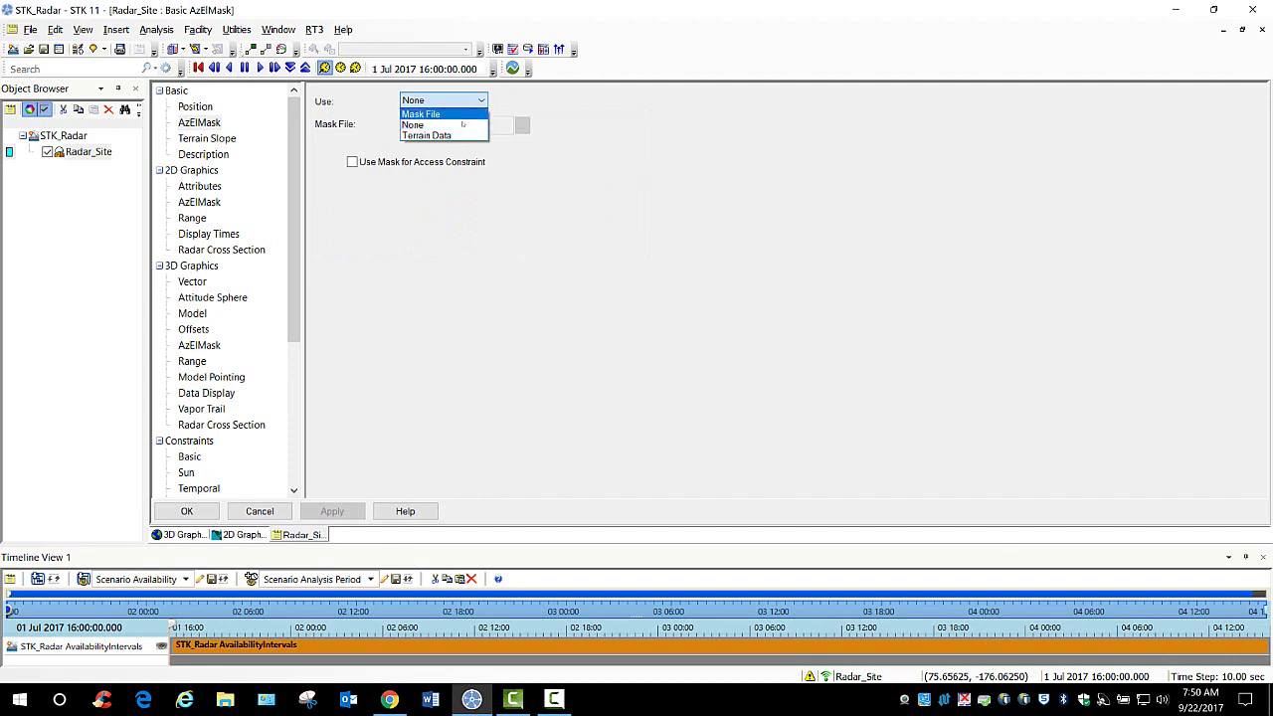
pyautogui.click(453, 136)
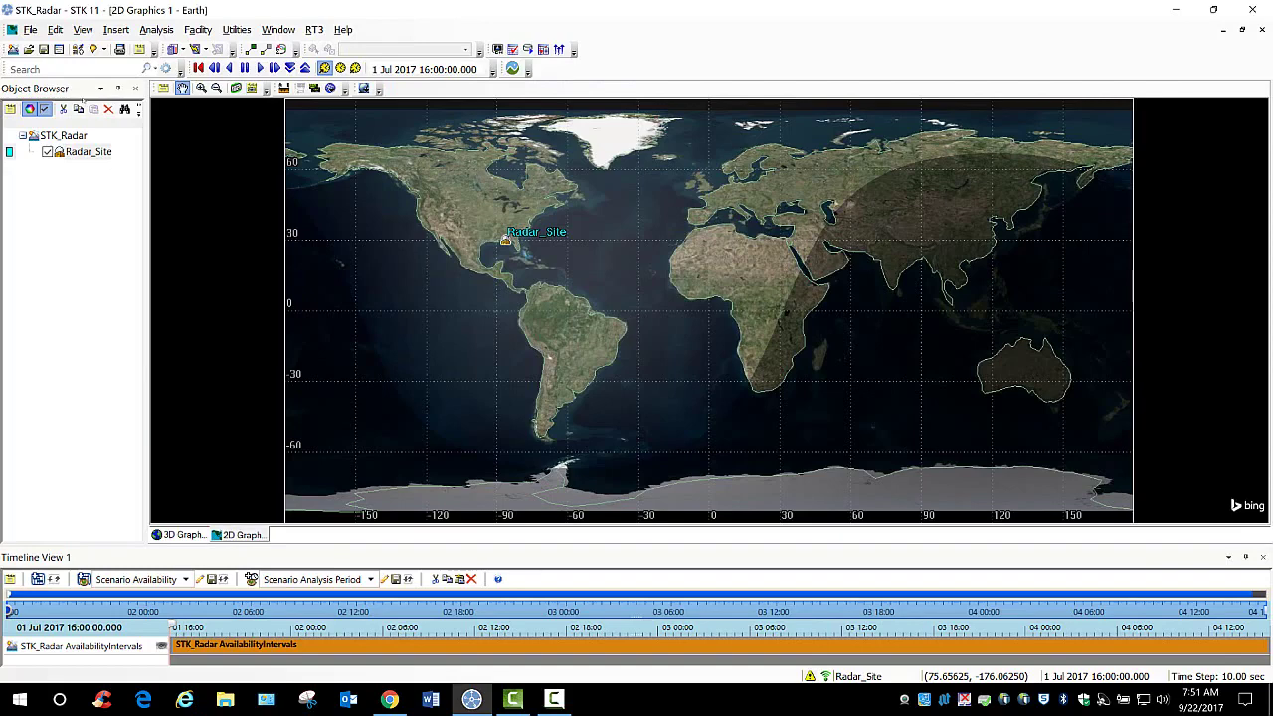
pyautogui.click(44, 49)
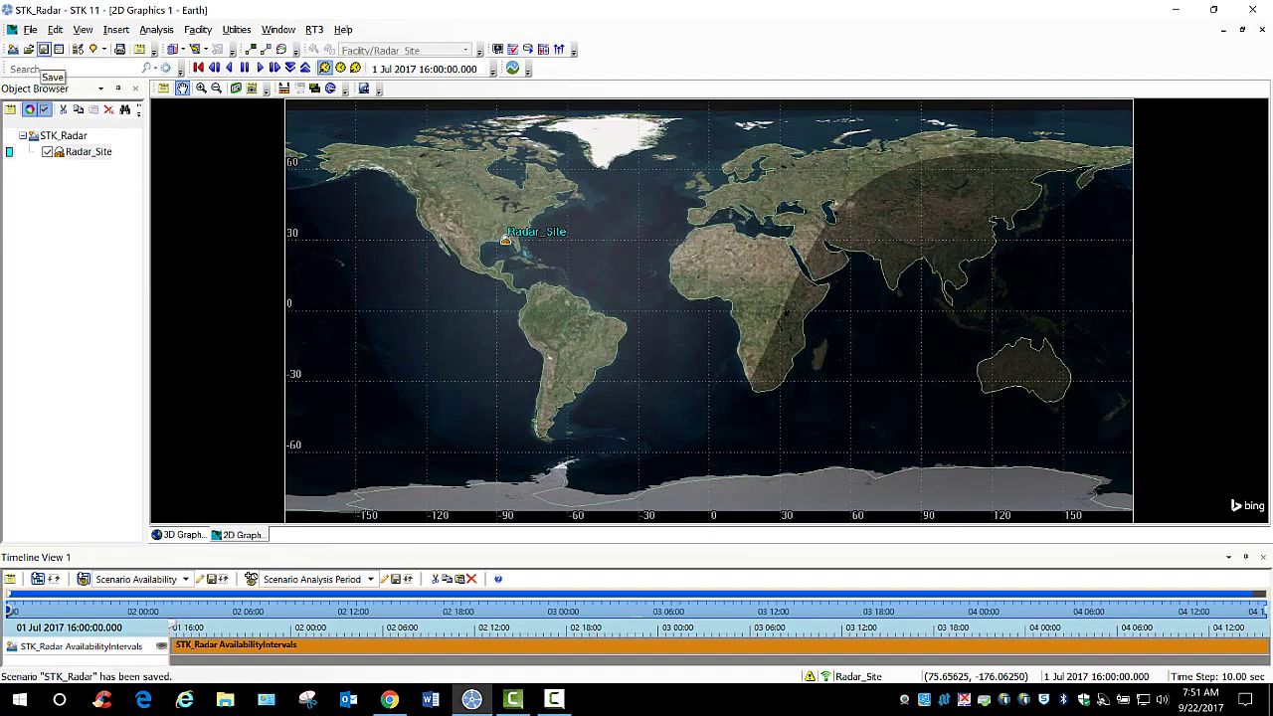
pyautogui.click(389, 699)
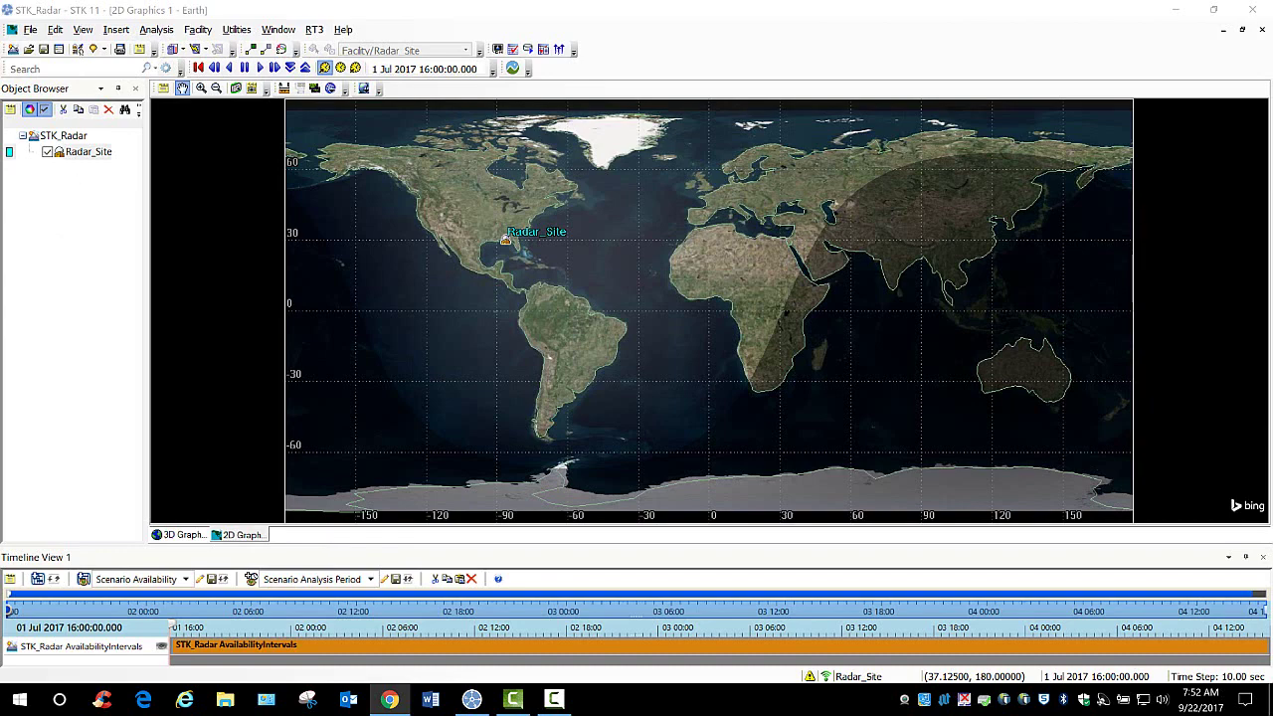
# Step: Attach a sensor to the Radar_Site facility using the Insert Default method and close the object insertion dialog
pyautogui.click(78, 49)
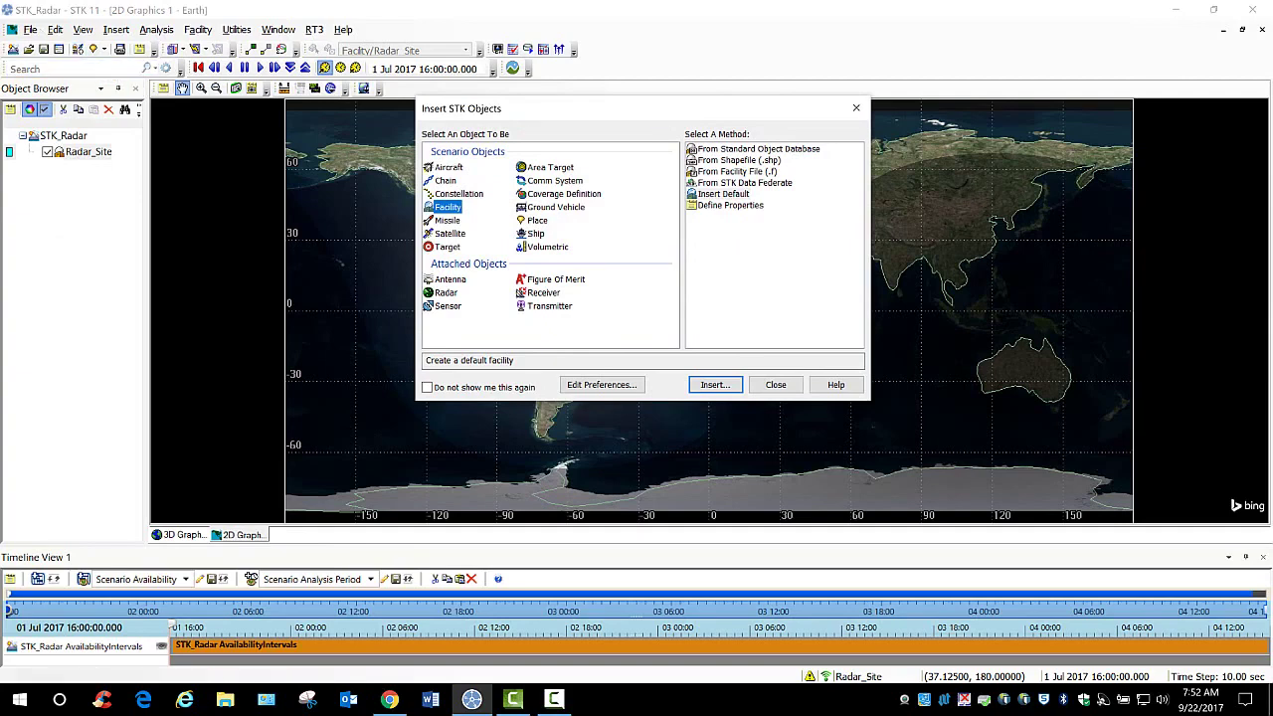
pyautogui.click(448, 307)
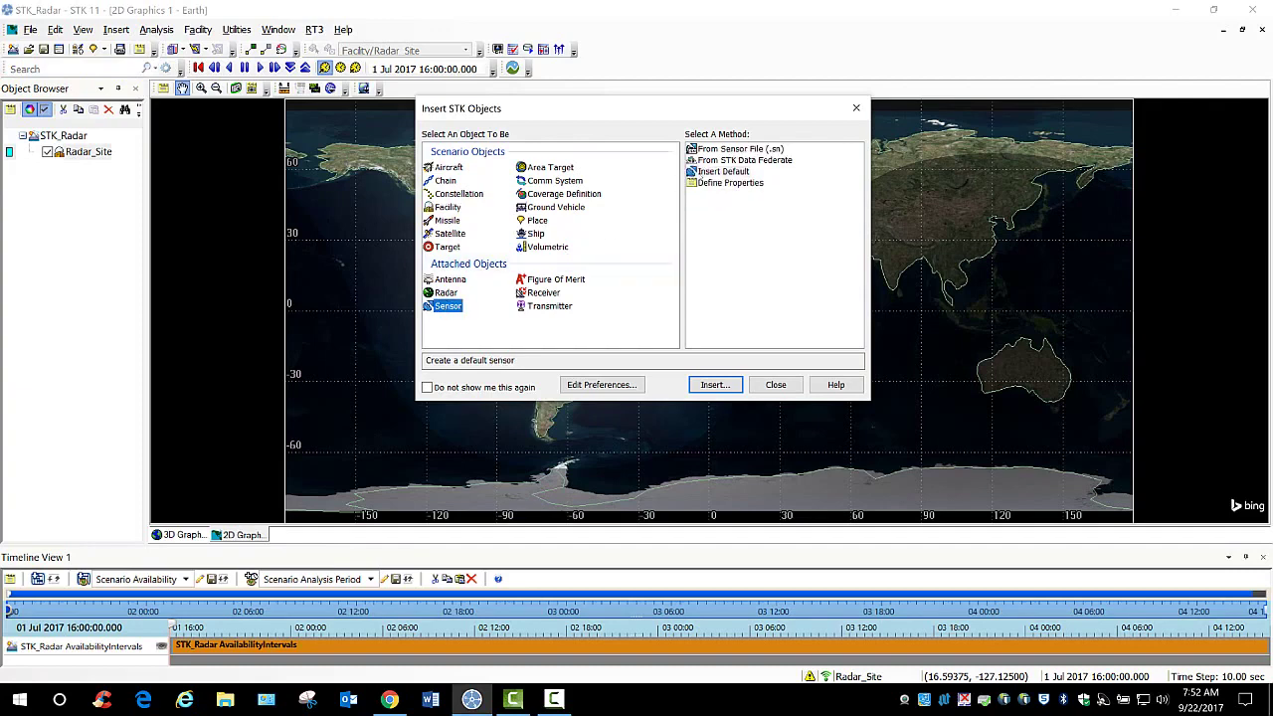
pyautogui.click(723, 172)
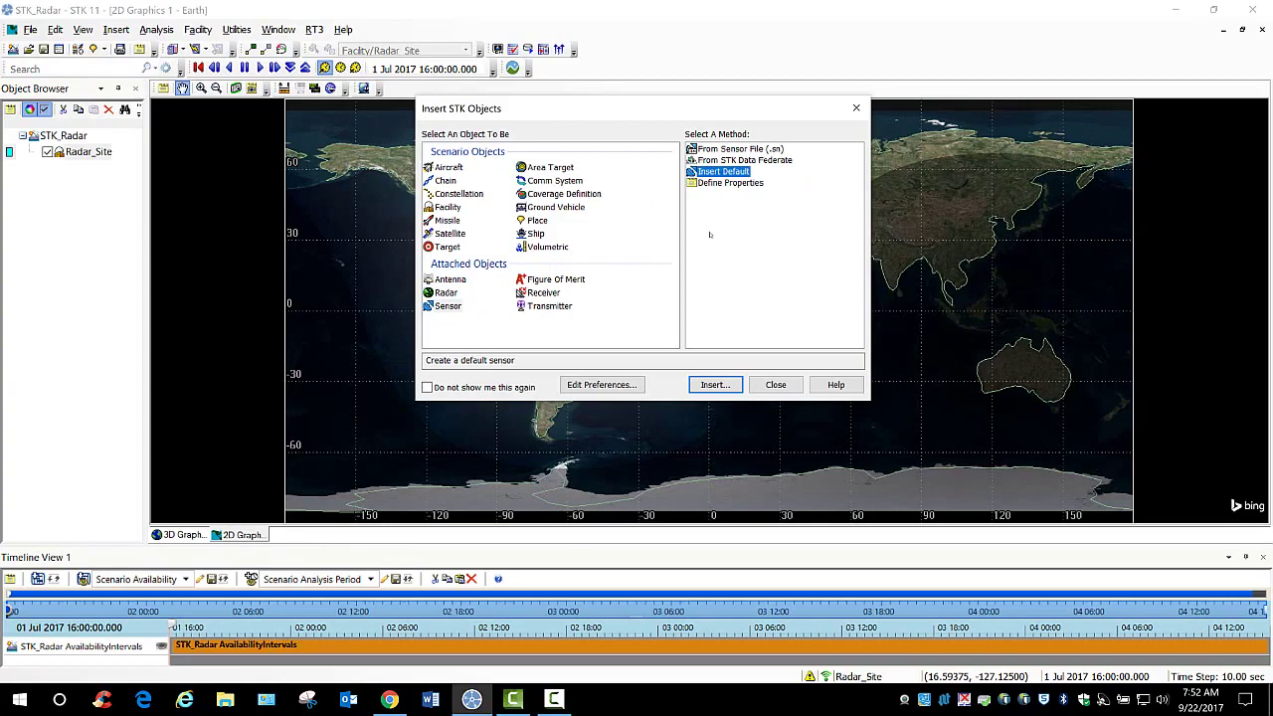
pyautogui.click(715, 384)
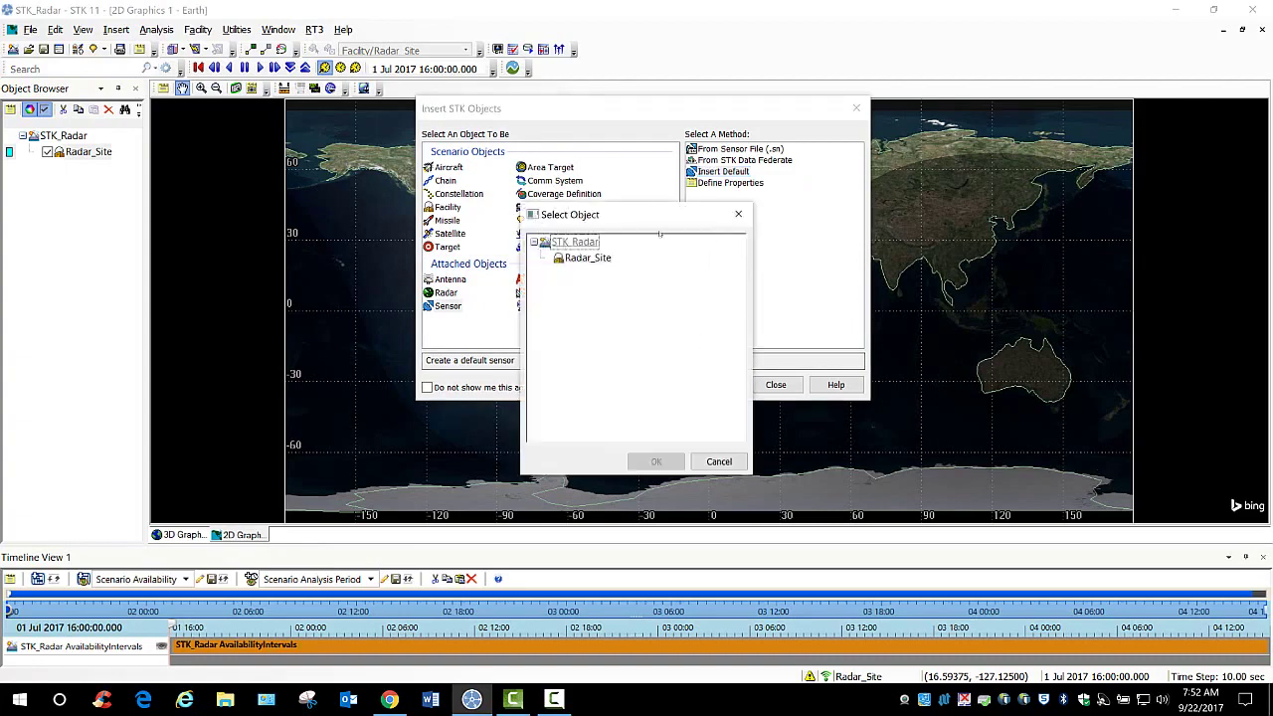
pyautogui.moveTo(642, 213); pyautogui.dragTo(659, 72)
pyautogui.click(604, 115)
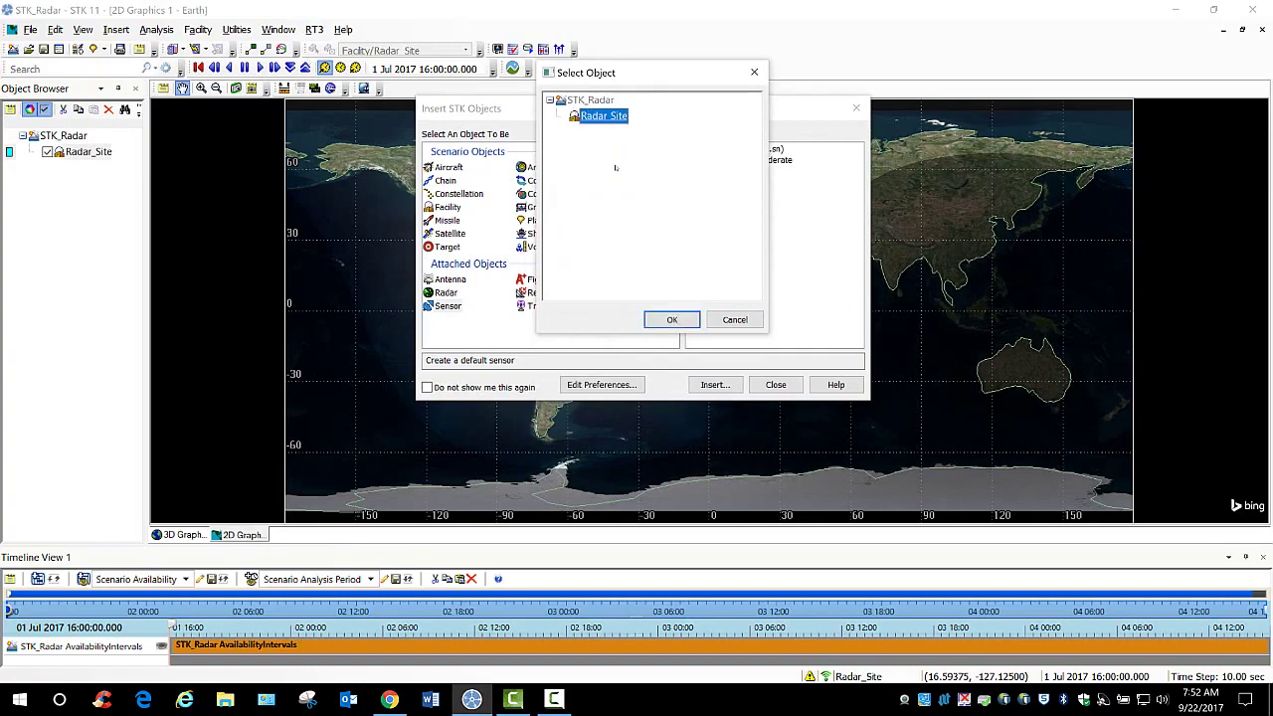
pyautogui.click(673, 319)
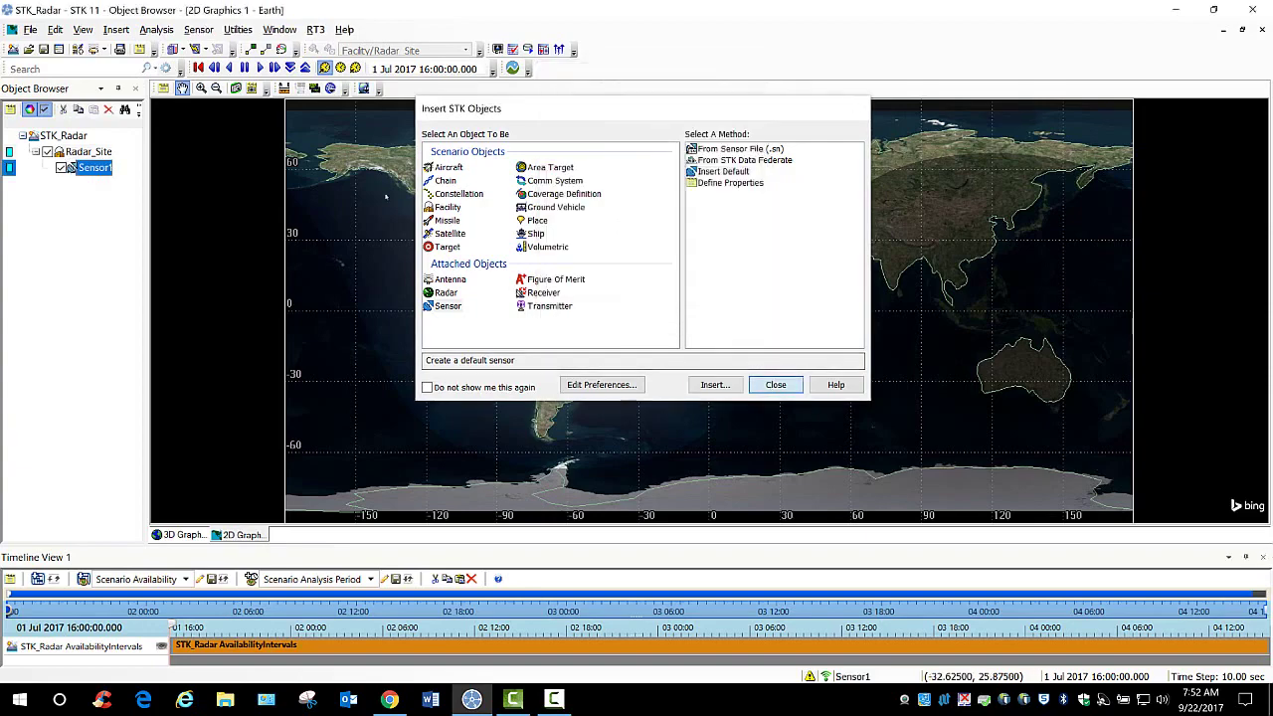
pyautogui.click(775, 384)
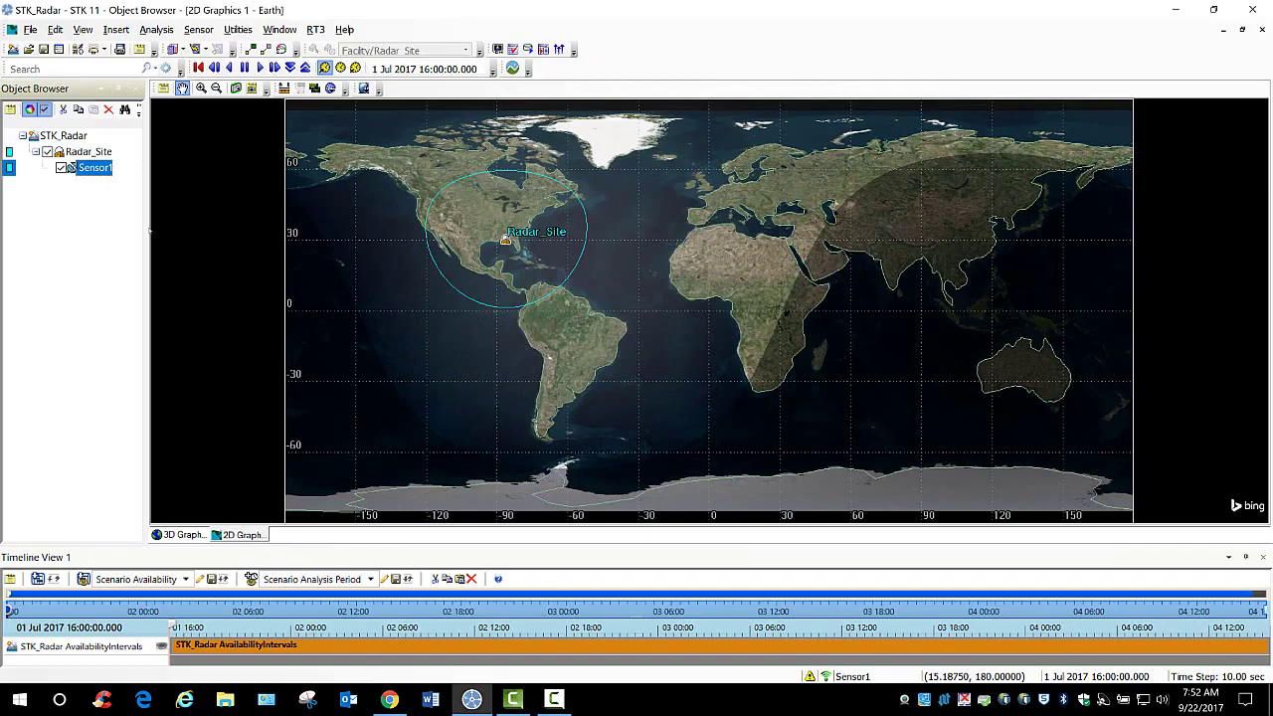
# Step: Rename the sensor attached to Radar_Site as Radar_FOV
pyautogui.press('F2')
pyautogui.rightClick(96, 169)
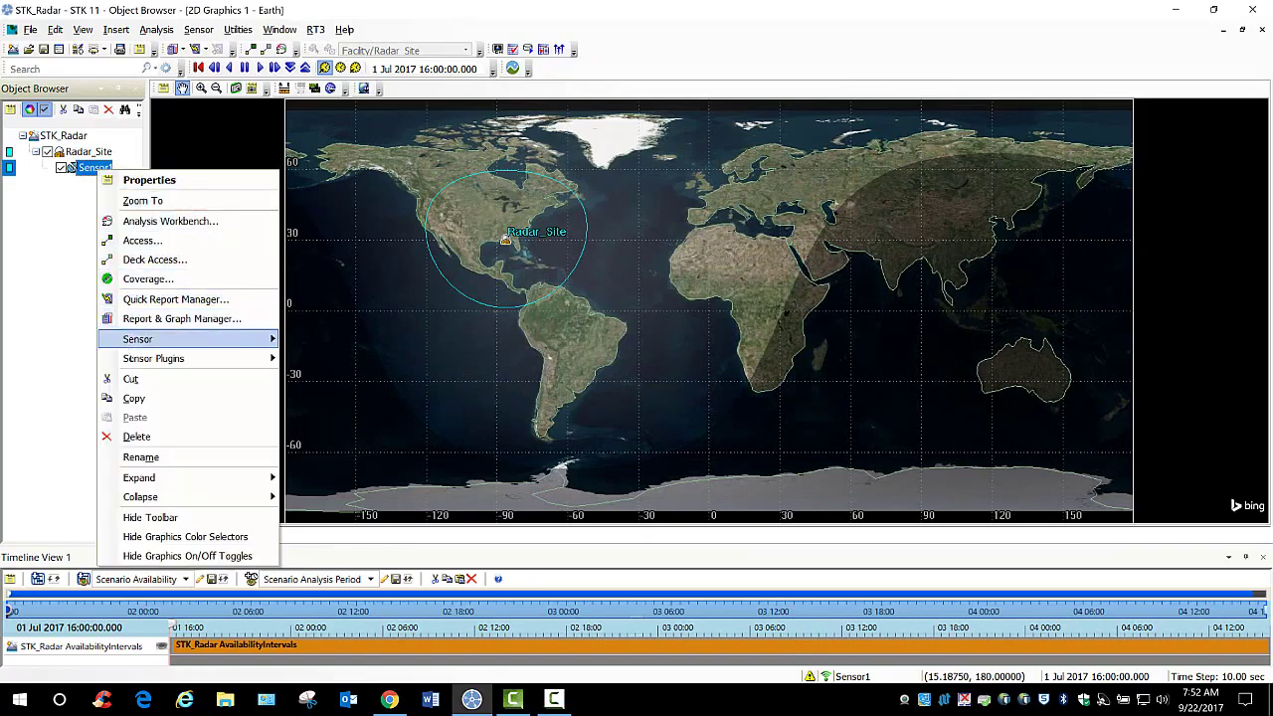
pyautogui.click(140, 456)
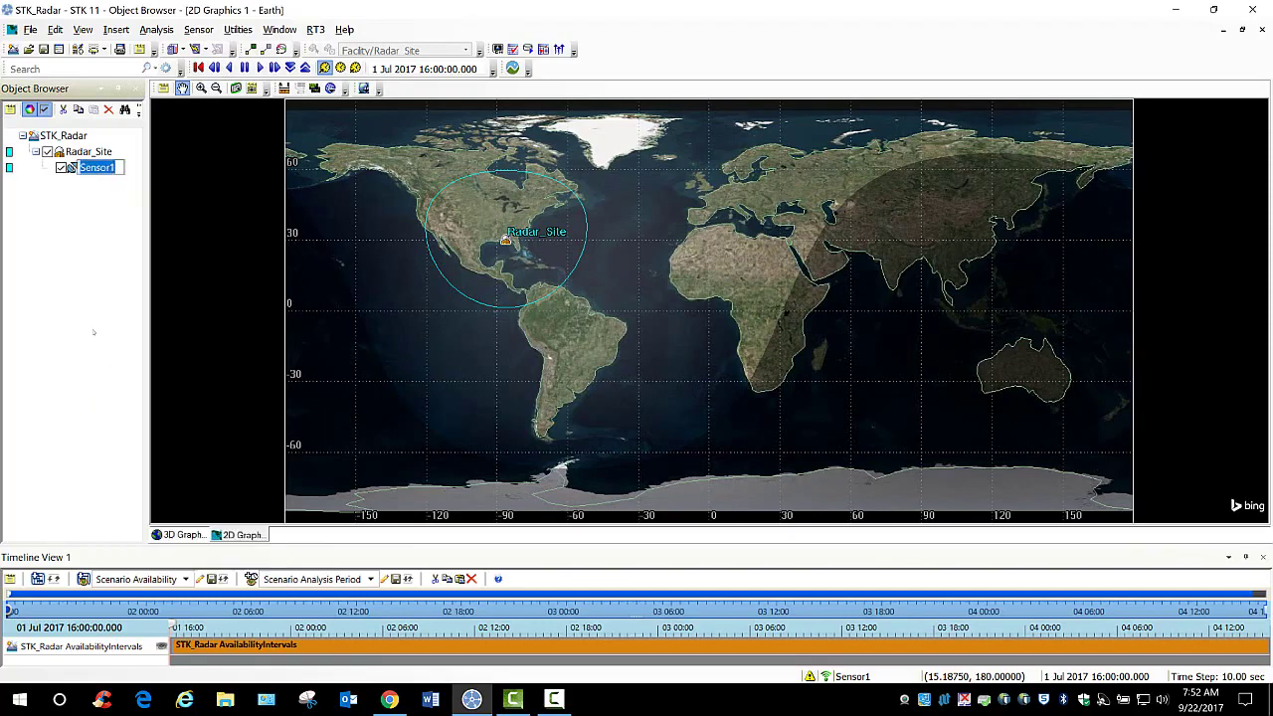
pyautogui.write('Radar_FOV')
pyautogui.press('Return')
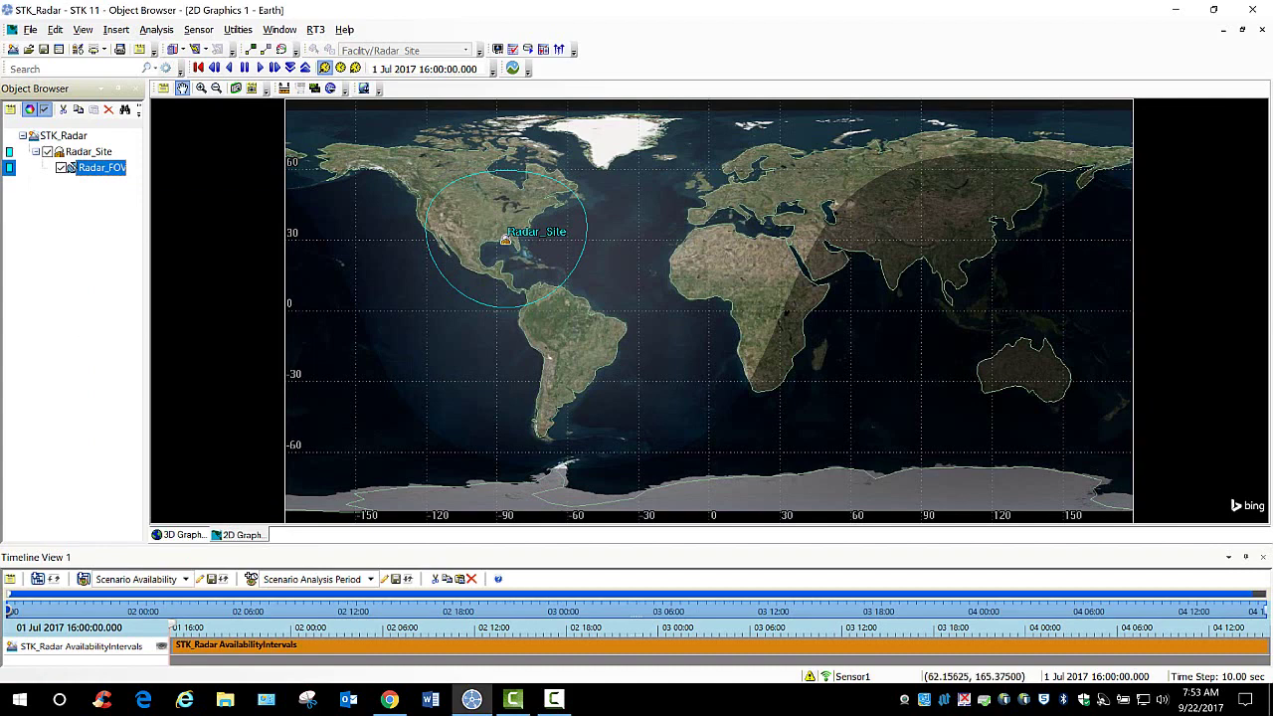
pyautogui.hotkey('alt', 'Tab')
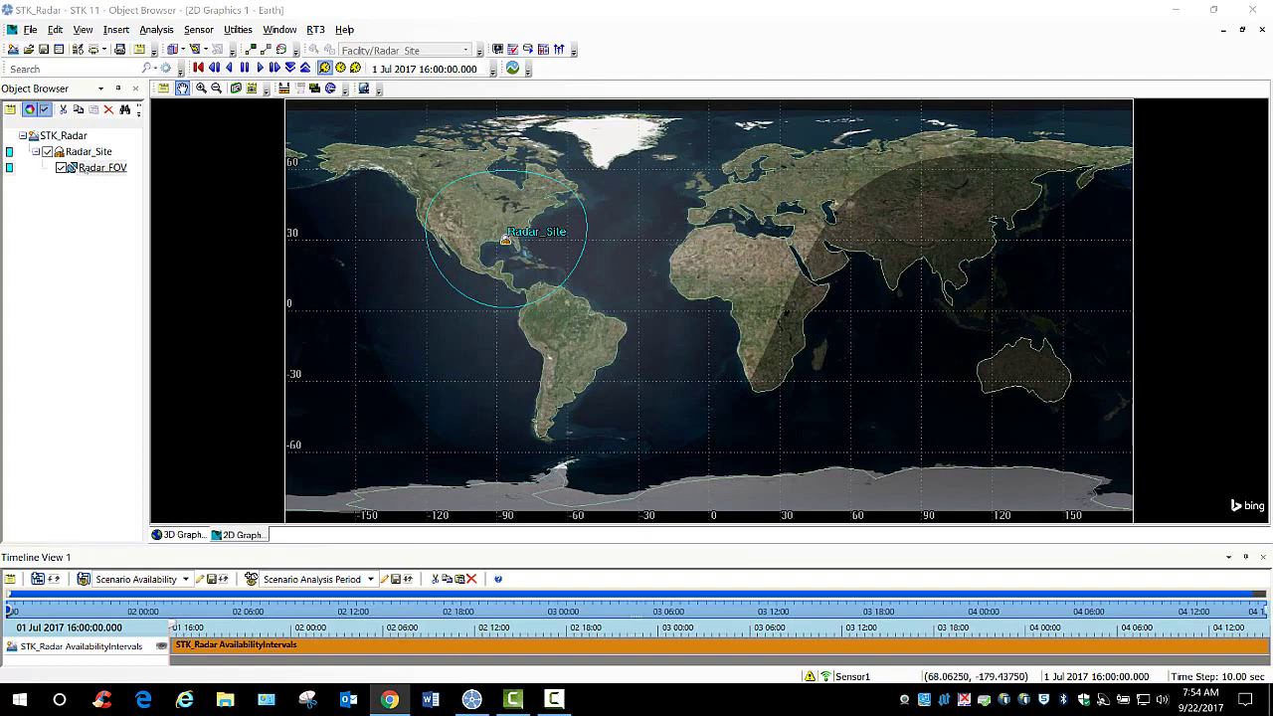
# Step: Define Radar_FOV as a Rectangular sensor with a 50 deg vertical and 60 deg horizontal half angle, and apply the change
pyautogui.rightClick(85, 168)
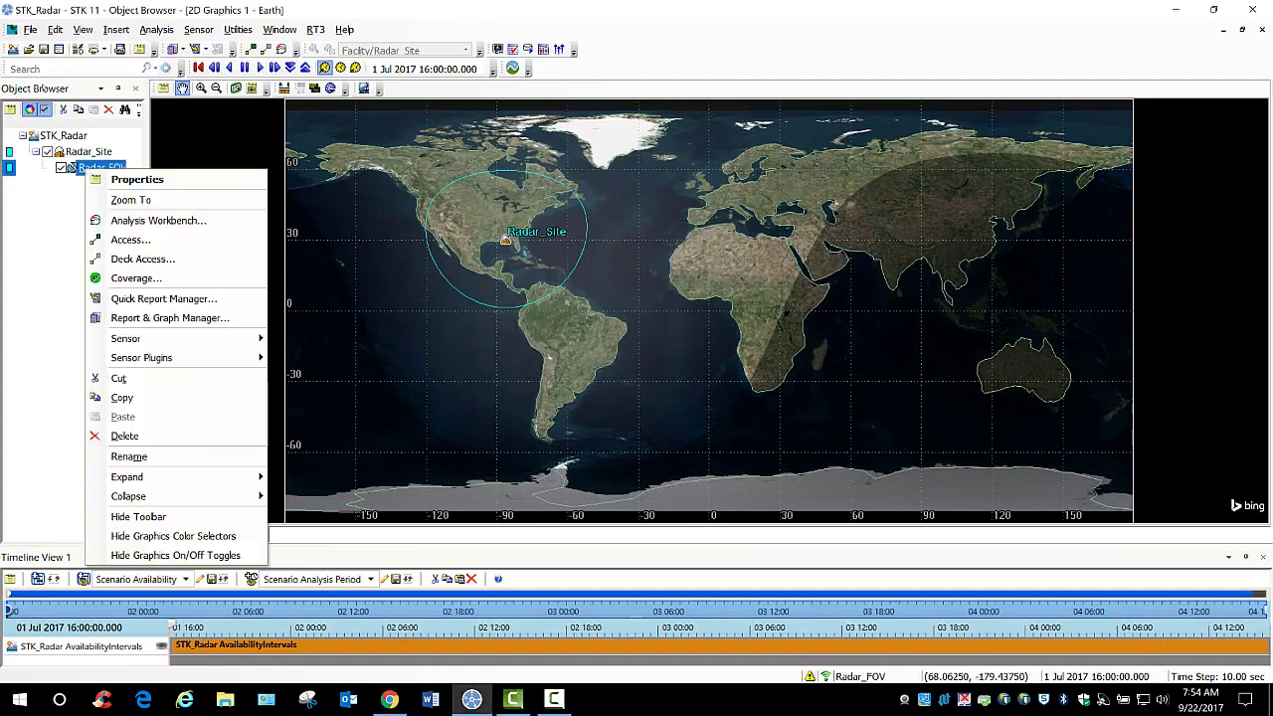
pyautogui.click(137, 179)
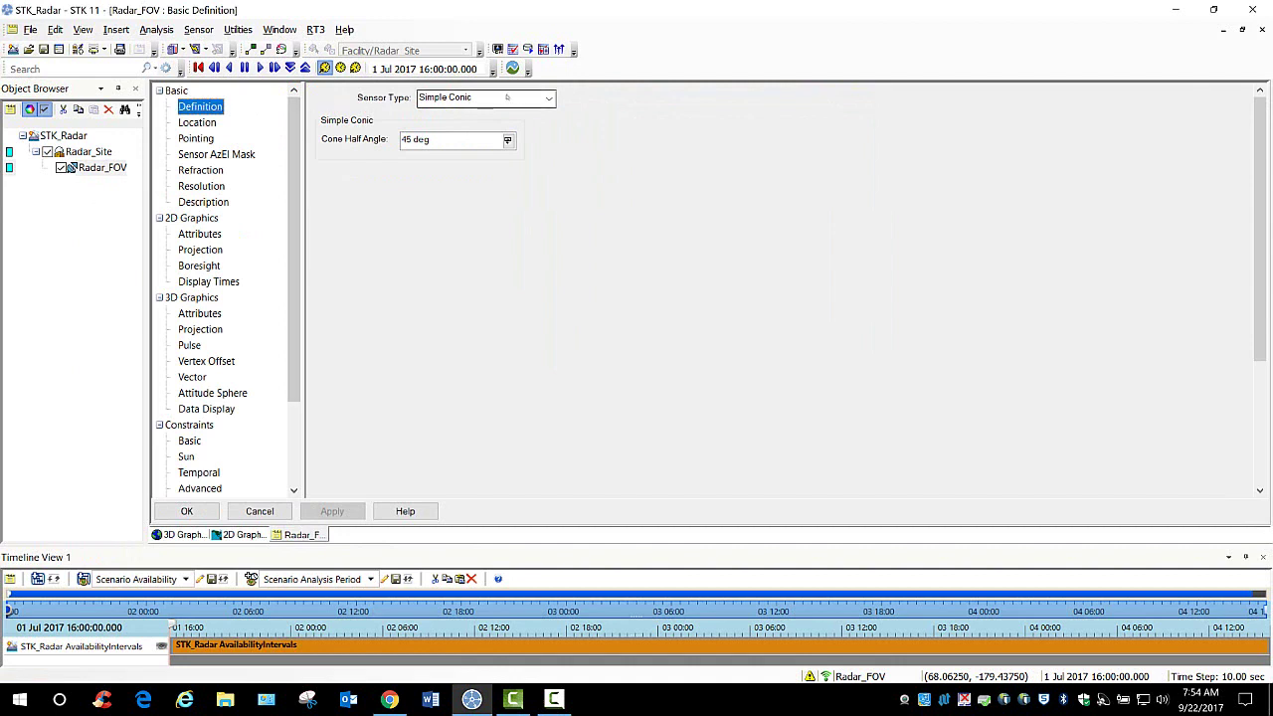
pyautogui.click(547, 98)
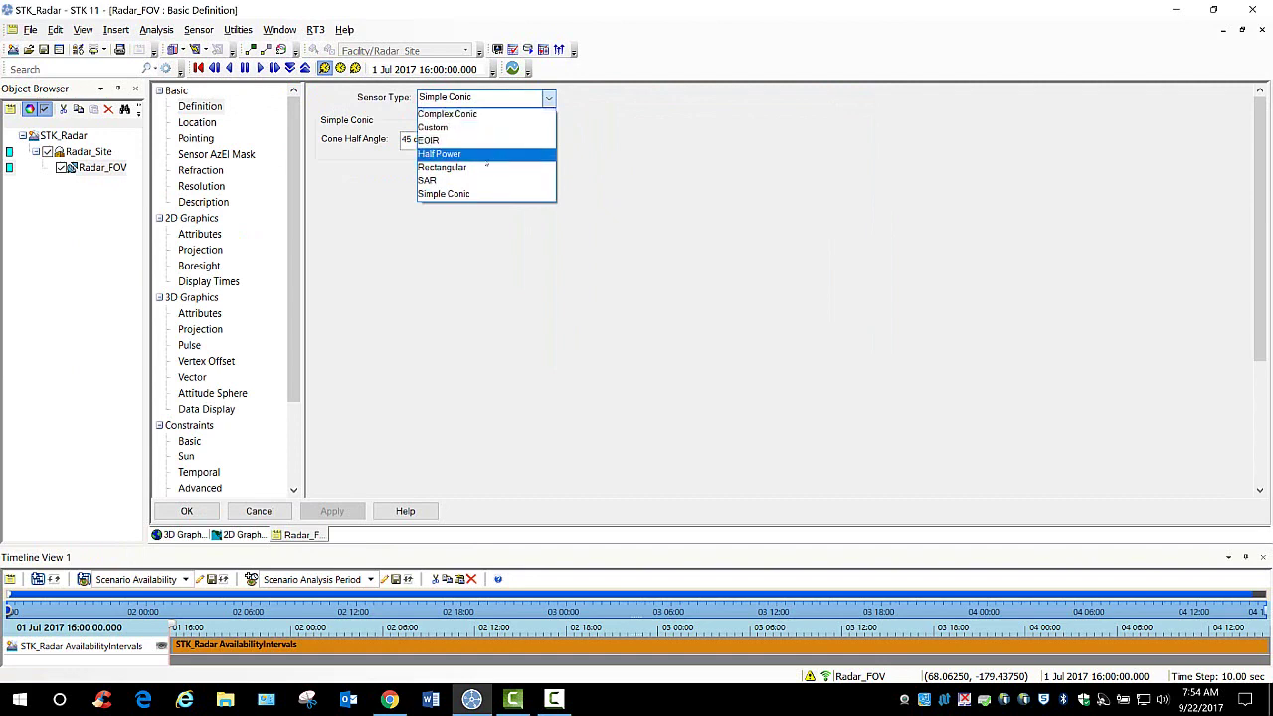
pyautogui.click(443, 167)
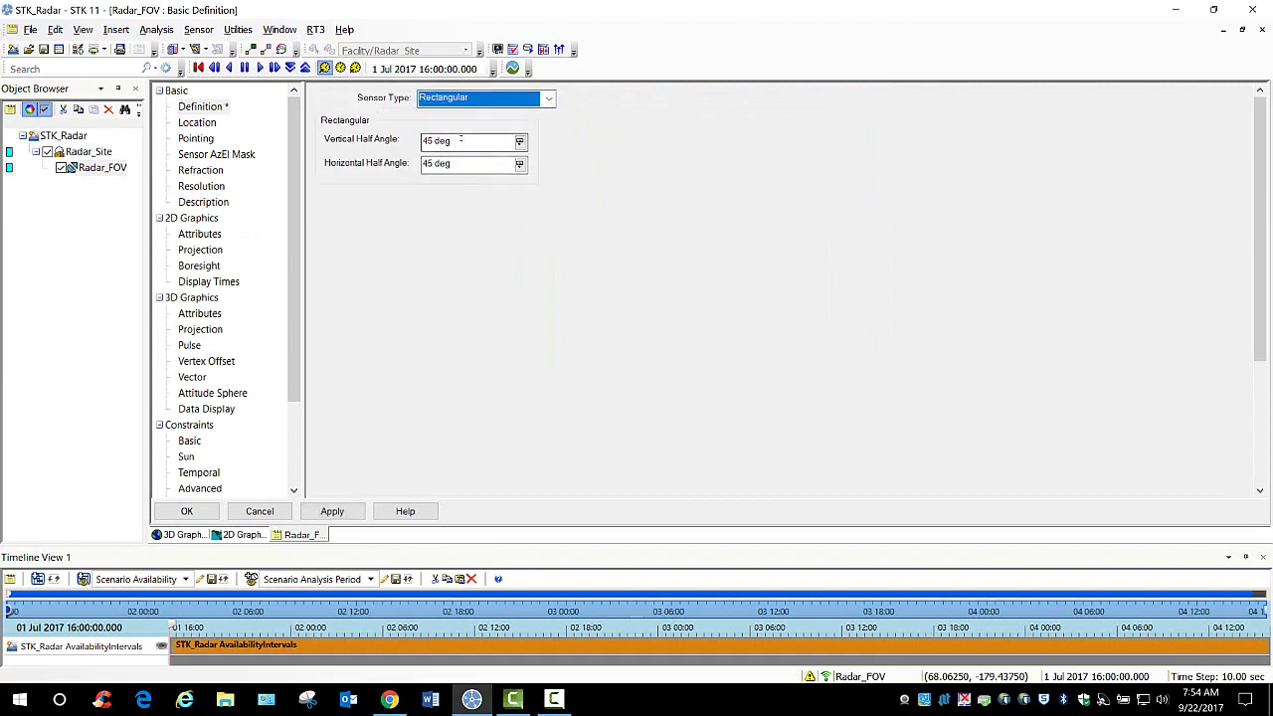
pyautogui.moveTo(461, 141); pyautogui.dragTo(418, 150)
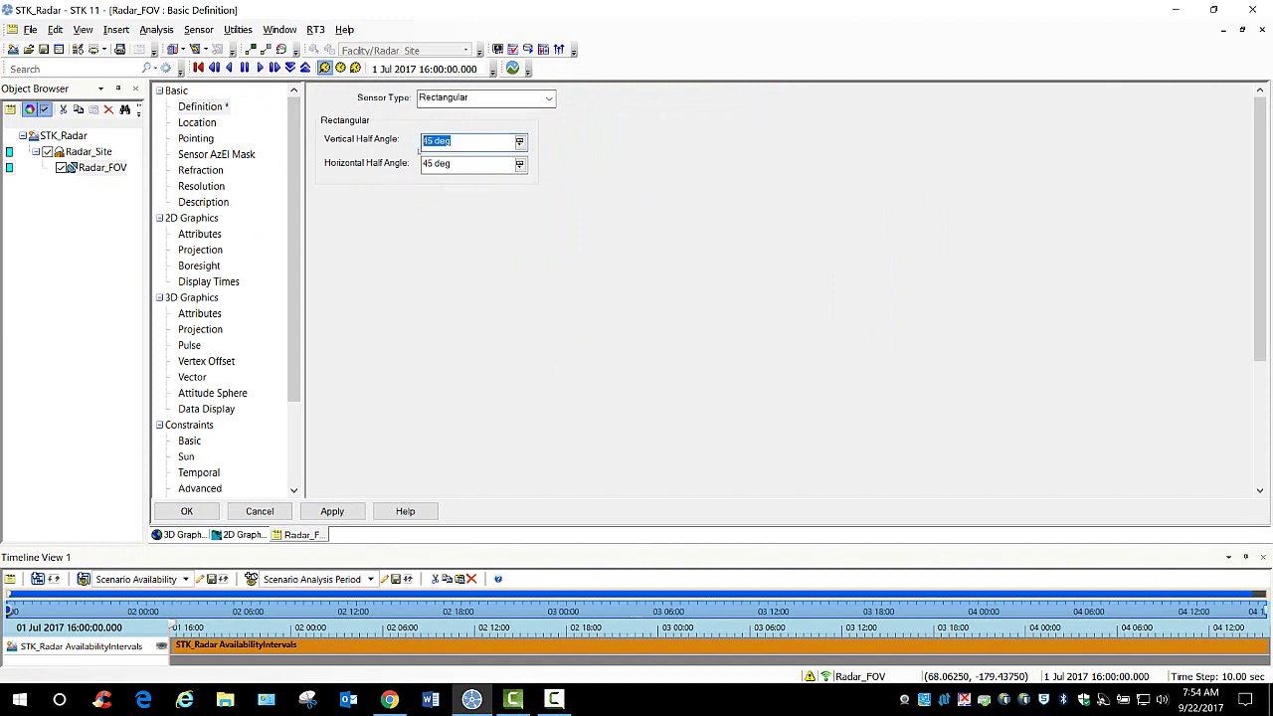
pyautogui.write('50')
pyautogui.moveTo(468, 164); pyautogui.dragTo(348, 179)
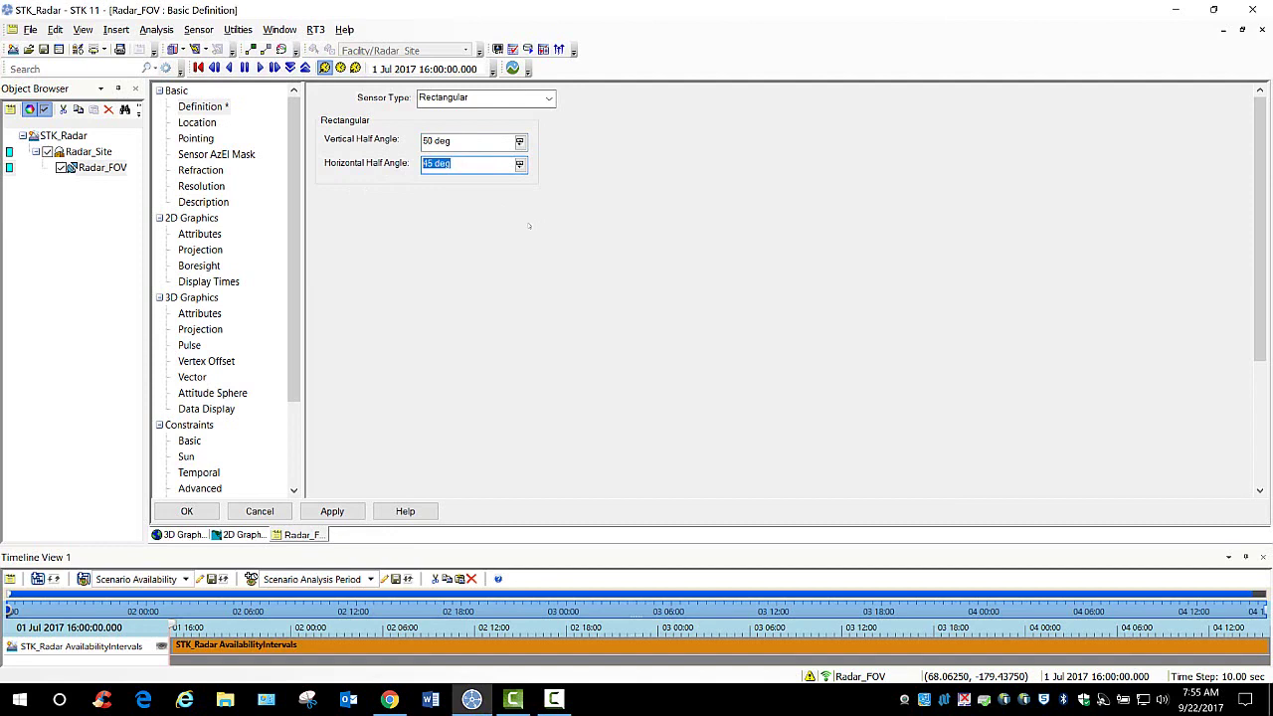
pyautogui.write('60')
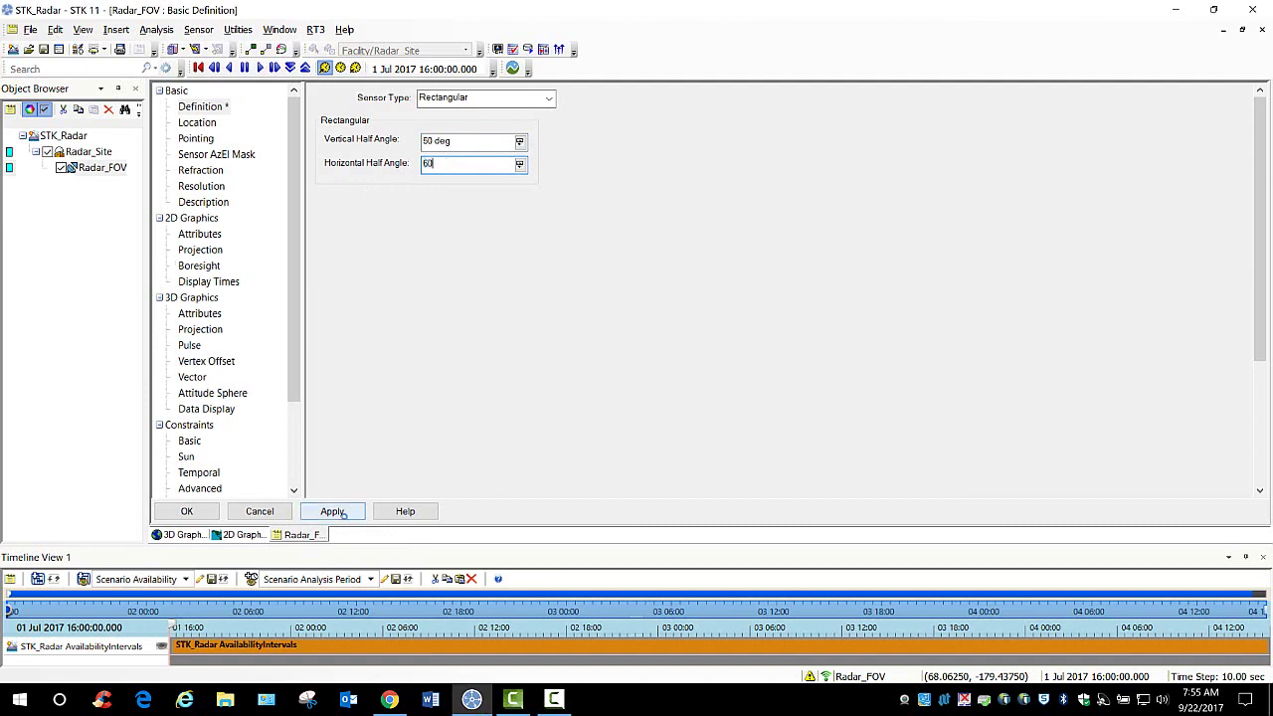
pyautogui.click(340, 511)
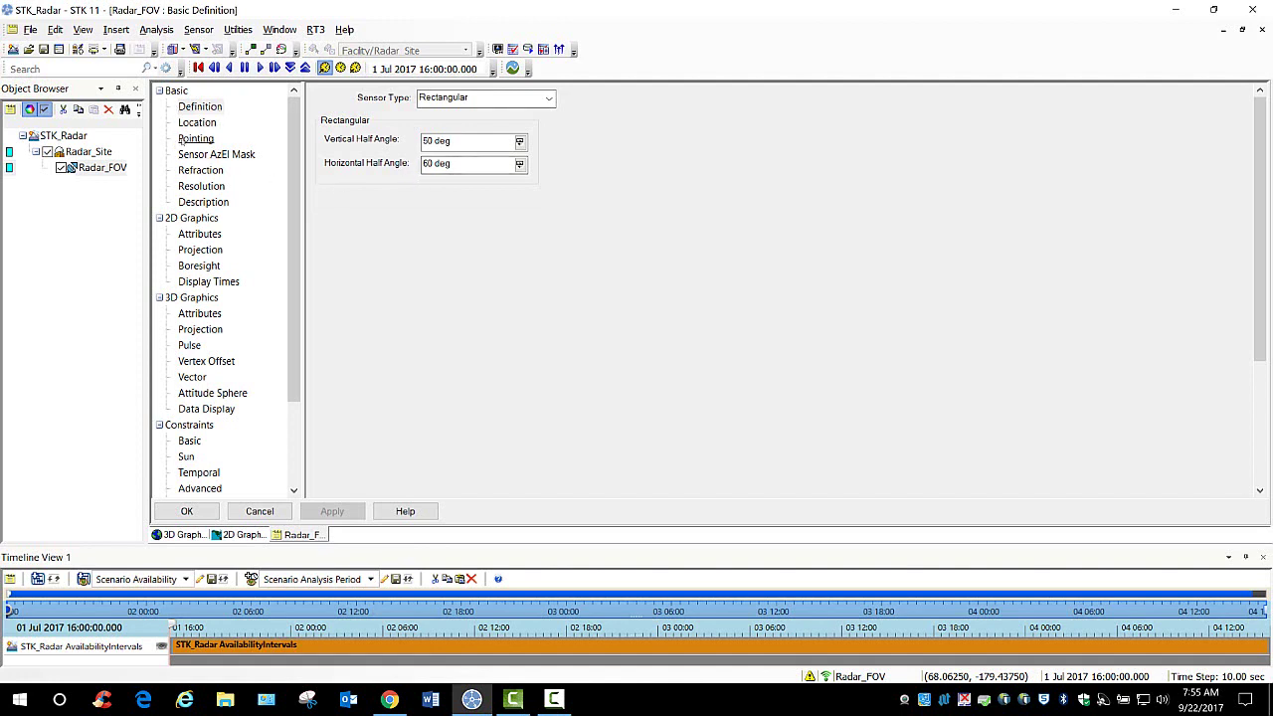
# Step: Set Radar_FOV's fixed pointing to azimuth 180 deg and elevation 50 deg, and apply the change
pyautogui.click(195, 139)
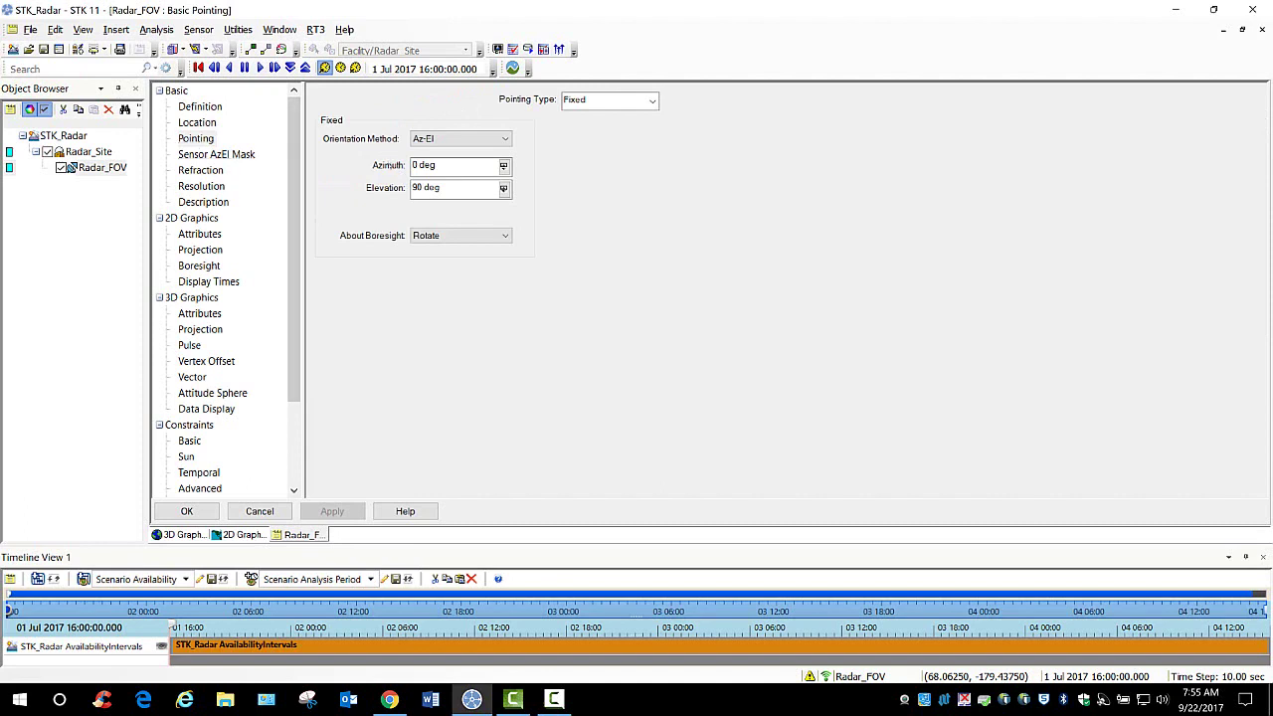
pyautogui.click(439, 166)
pyautogui.write('180')
pyautogui.press('Tab')
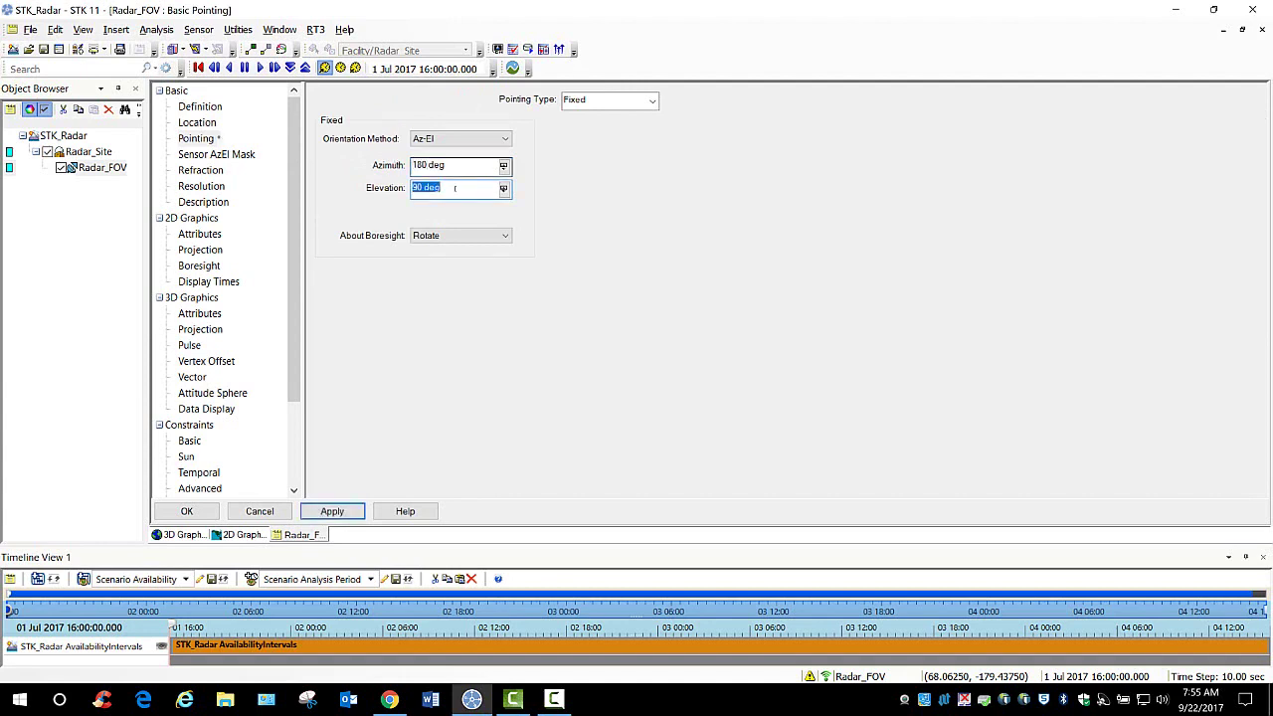
pyautogui.write('50')
pyautogui.press('Tab')
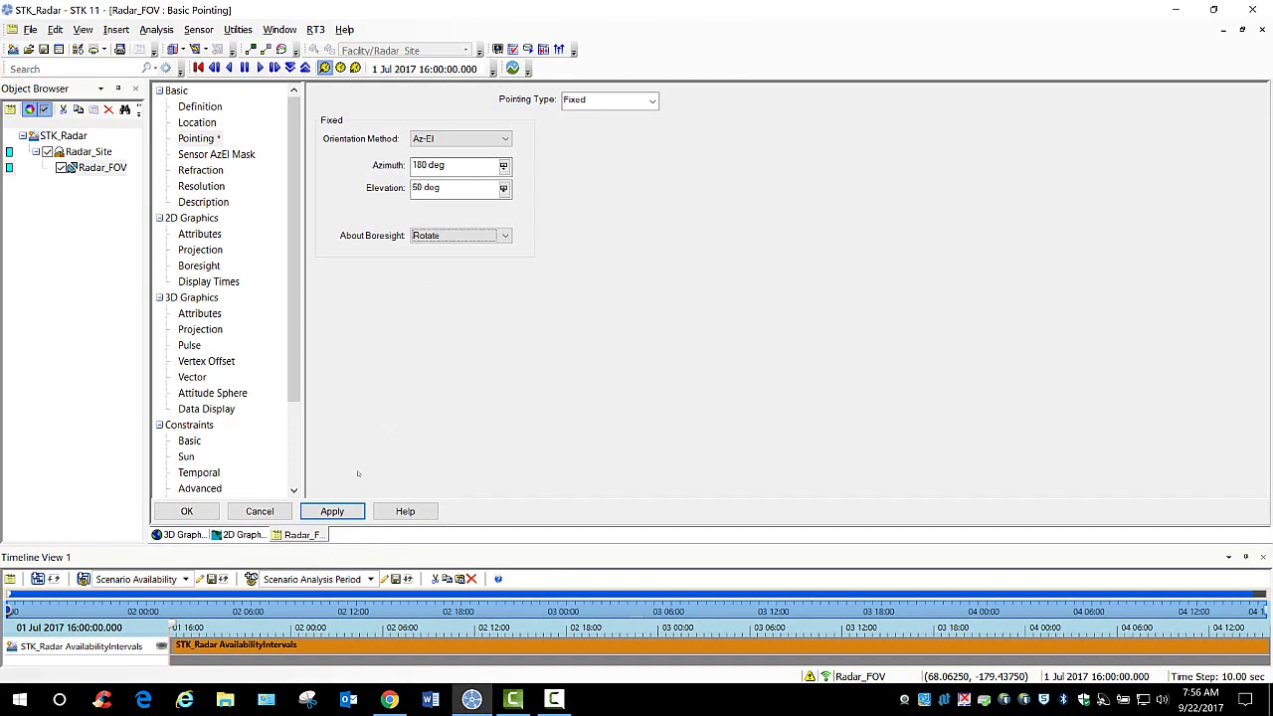
pyautogui.click(342, 513)
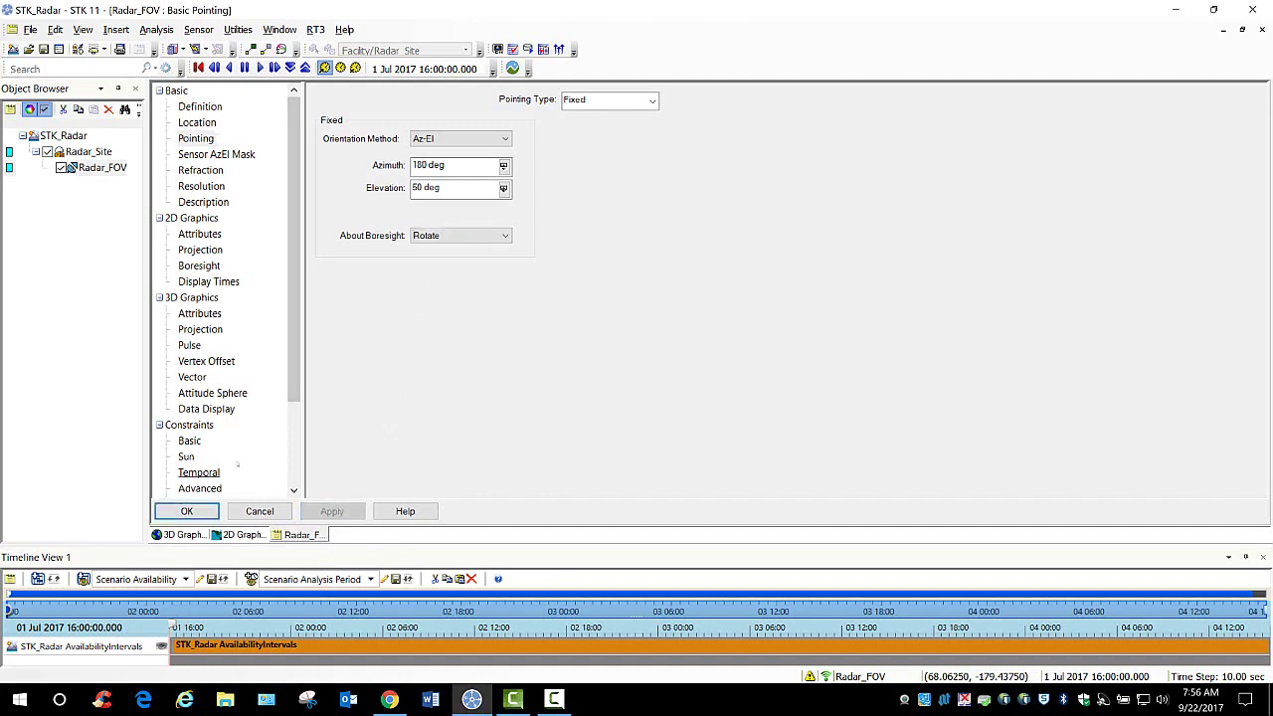
# Step: Enable Radar_FOV's Az-El Mask constraint and a maximum range of 22000 nm, and apply the constraints
pyautogui.click(189, 441)
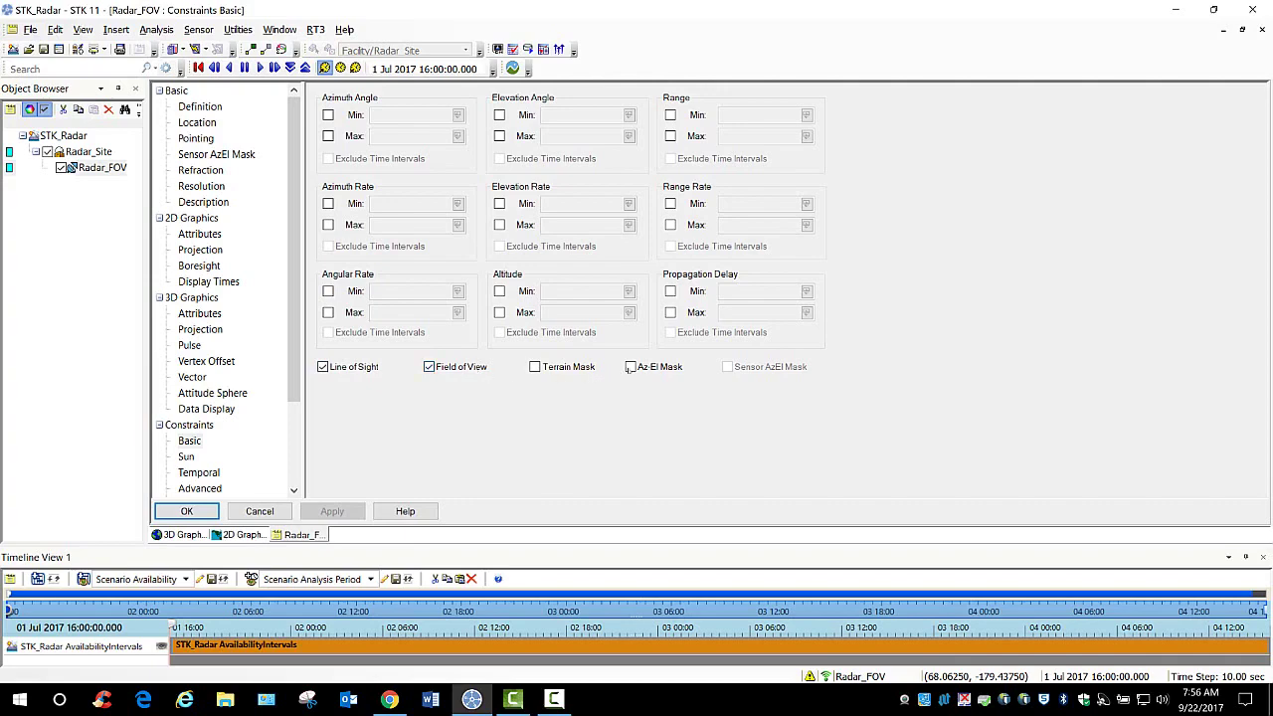
pyautogui.click(630, 367)
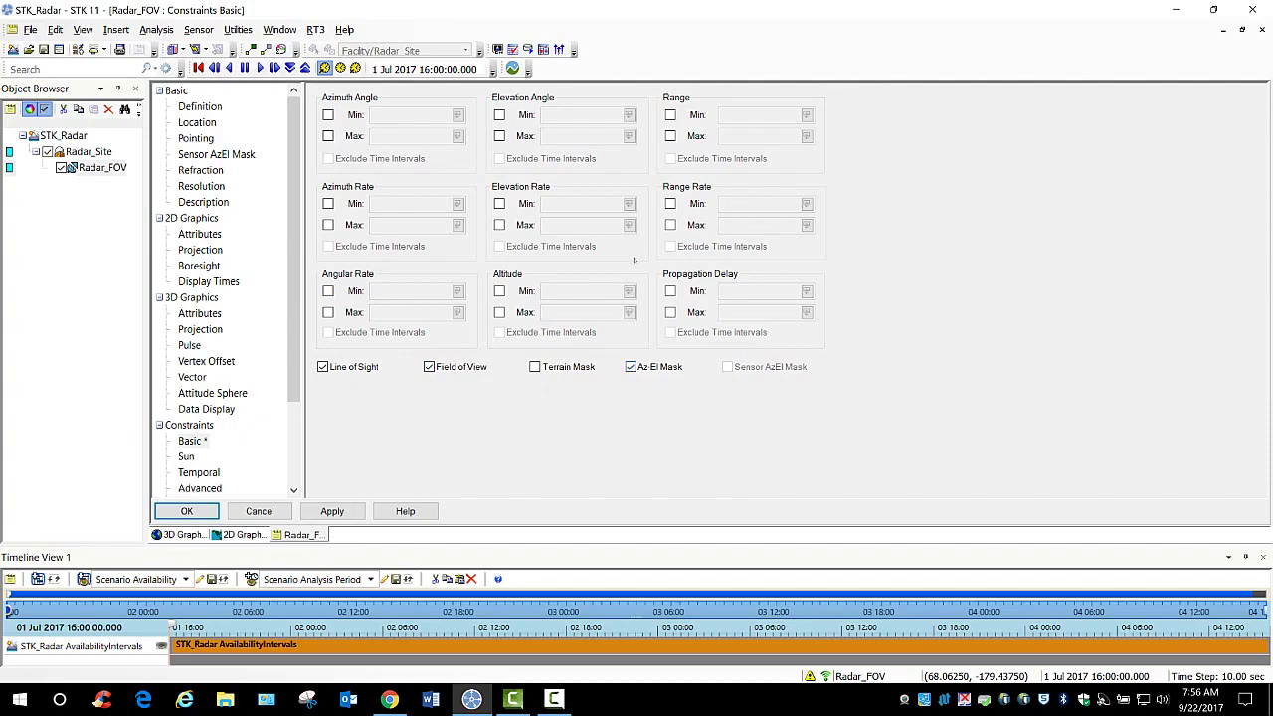
pyautogui.click(670, 137)
pyautogui.moveTo(761, 137); pyautogui.dragTo(717, 137)
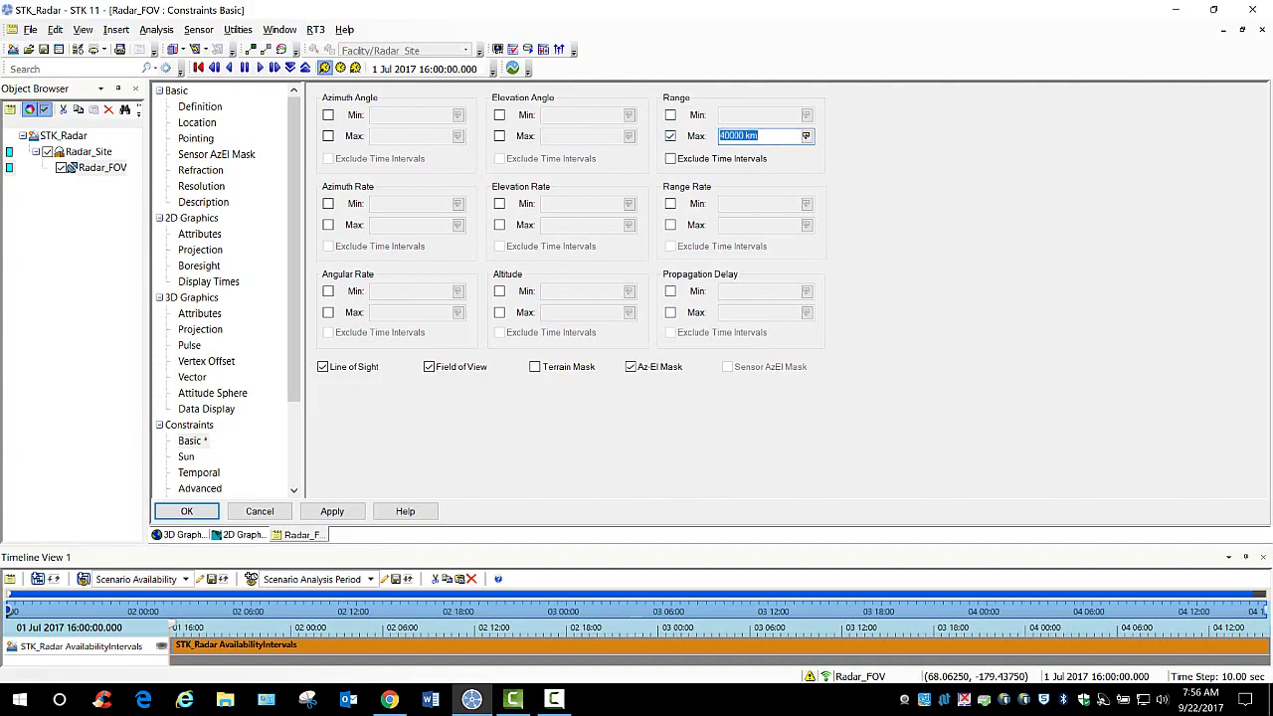
pyautogui.write('22000 N')
pyautogui.press('BackSpace')
pyautogui.press('BackSpace')
pyautogui.write('n')
pyautogui.write('m')
pyautogui.click(353, 511)
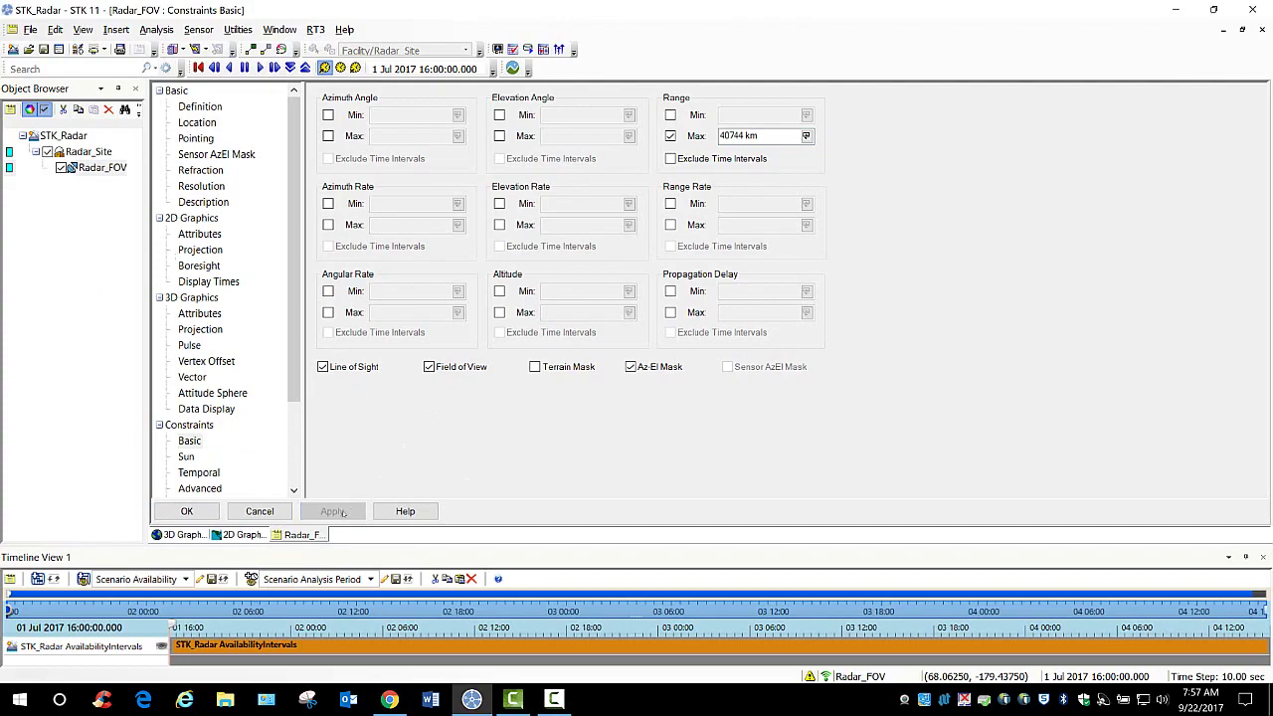
# Step: Examine the Radar_FOV sensor's projected field of view around the Earth in the 3D view from several angles
pyautogui.click(180, 534)
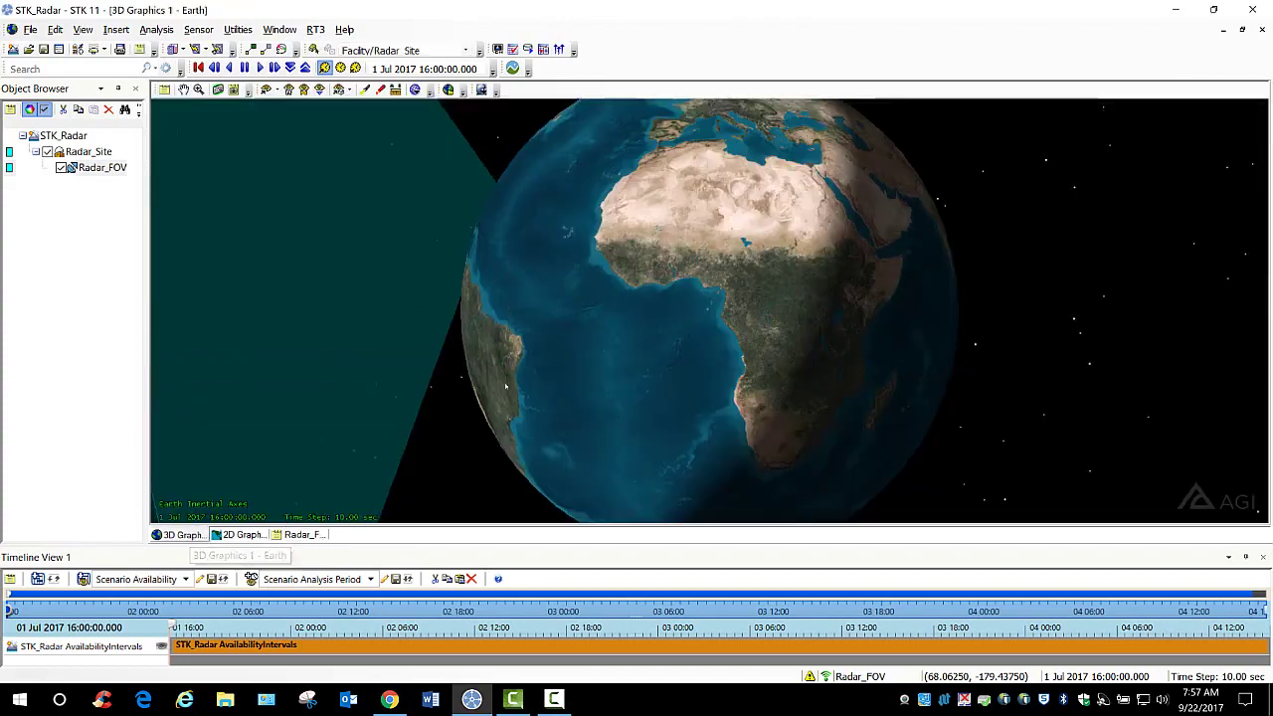
pyautogui.moveTo(515, 378); pyautogui.dragTo(668, 508)
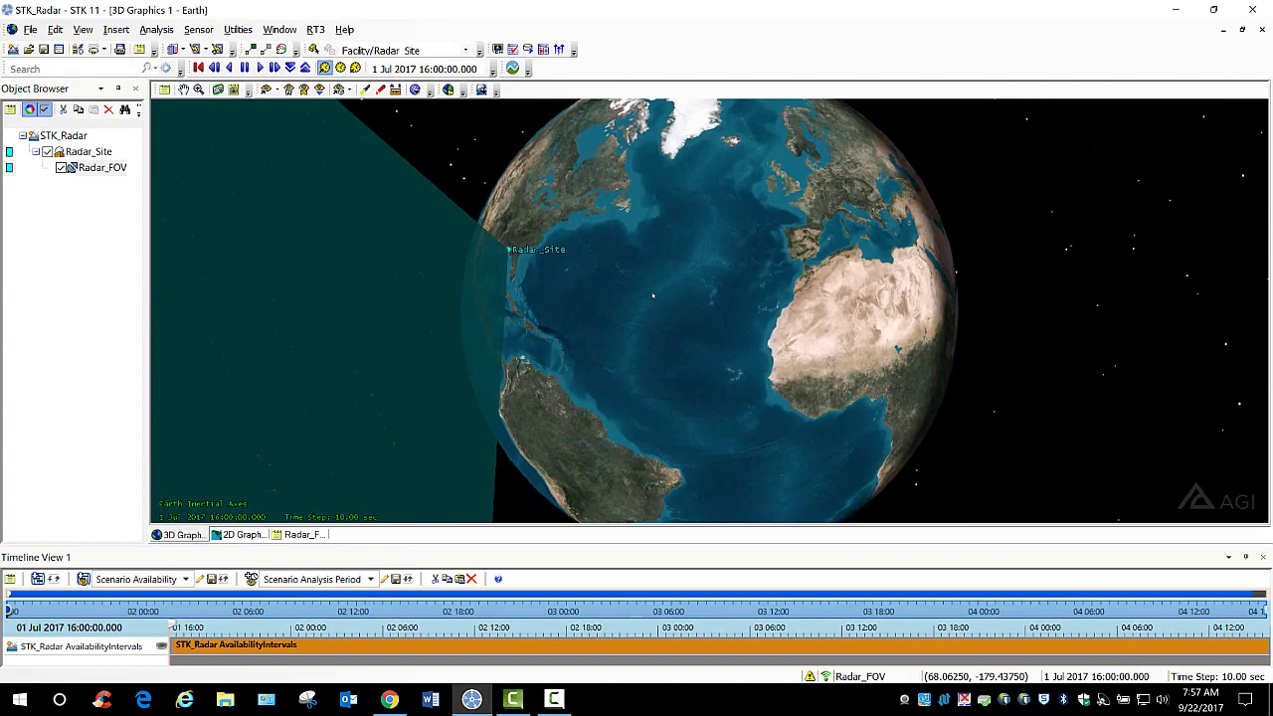
pyautogui.scroll(-5, 490, 332)
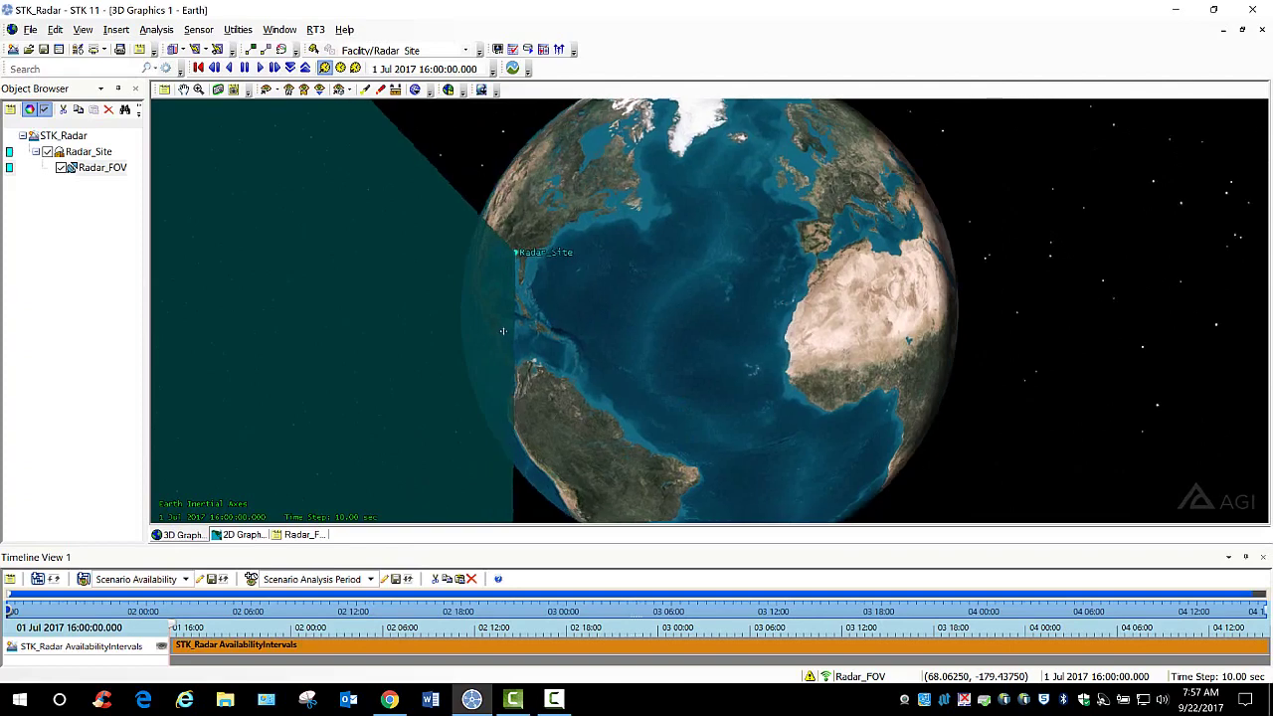
pyautogui.scroll(-5, 525, 335)
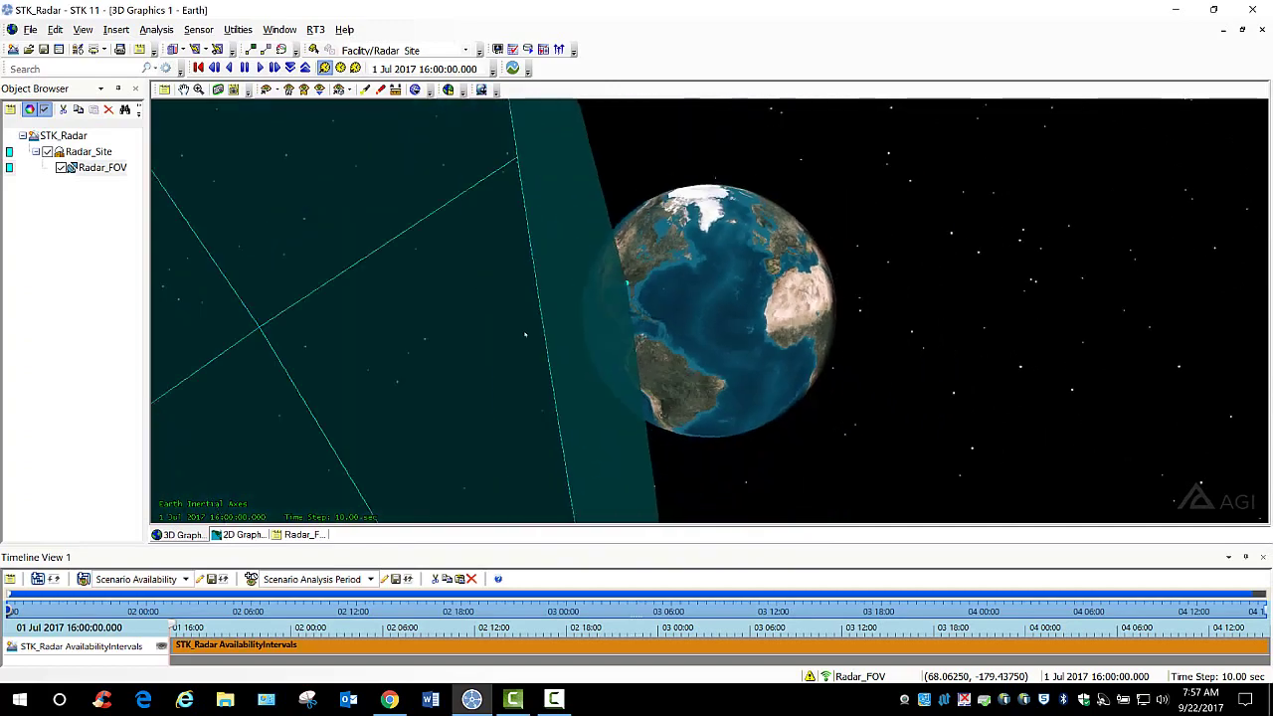
pyautogui.moveTo(523, 344); pyautogui.dragTo(487, 317)
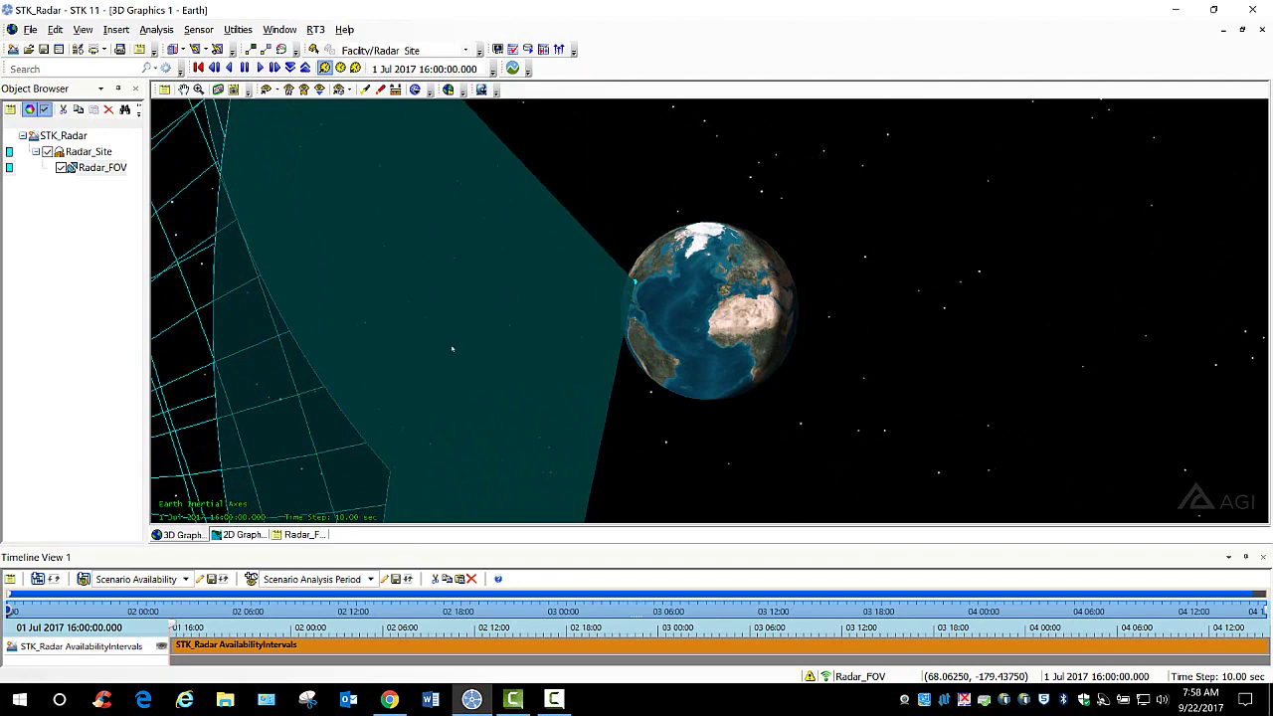
pyautogui.moveTo(452, 348); pyautogui.dragTo(369, 287)
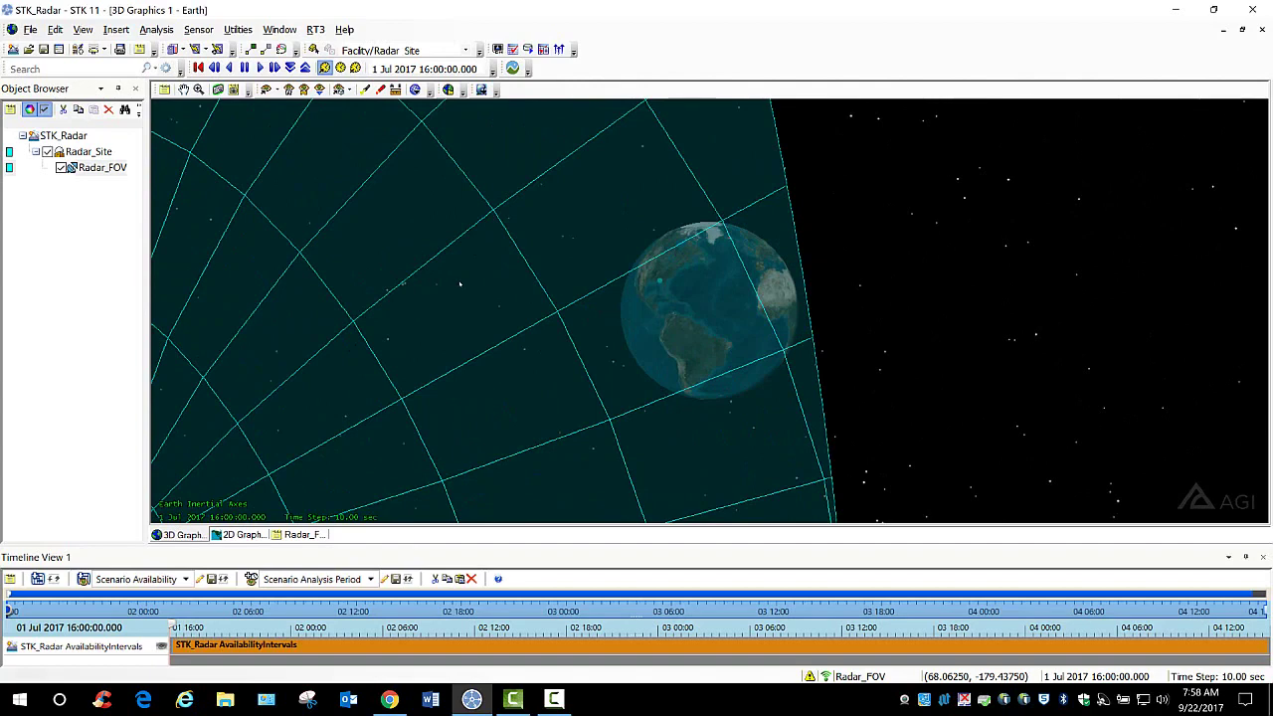
pyautogui.moveTo(319, 143); pyautogui.dragTo(451, 205)
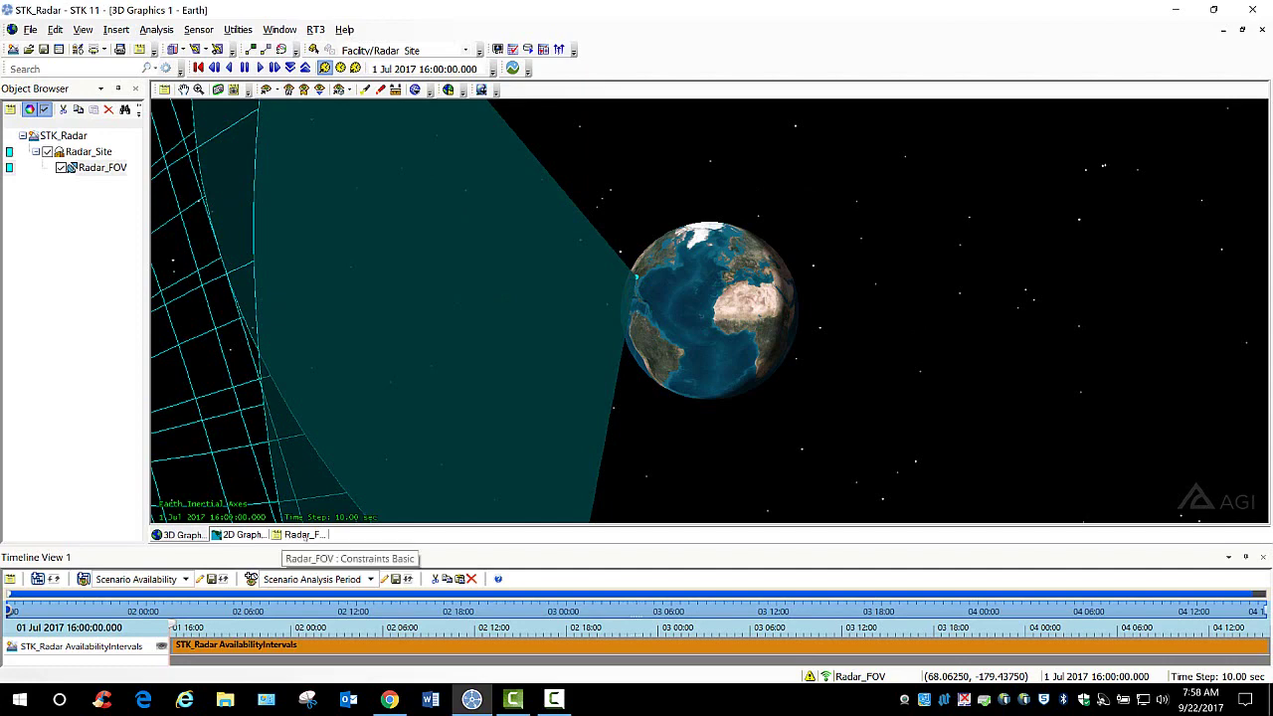
# Step: Set Radar_FOV's 3D projection translucency to 90 percent, accept the properties, and save the scenario
pyautogui.click(298, 535)
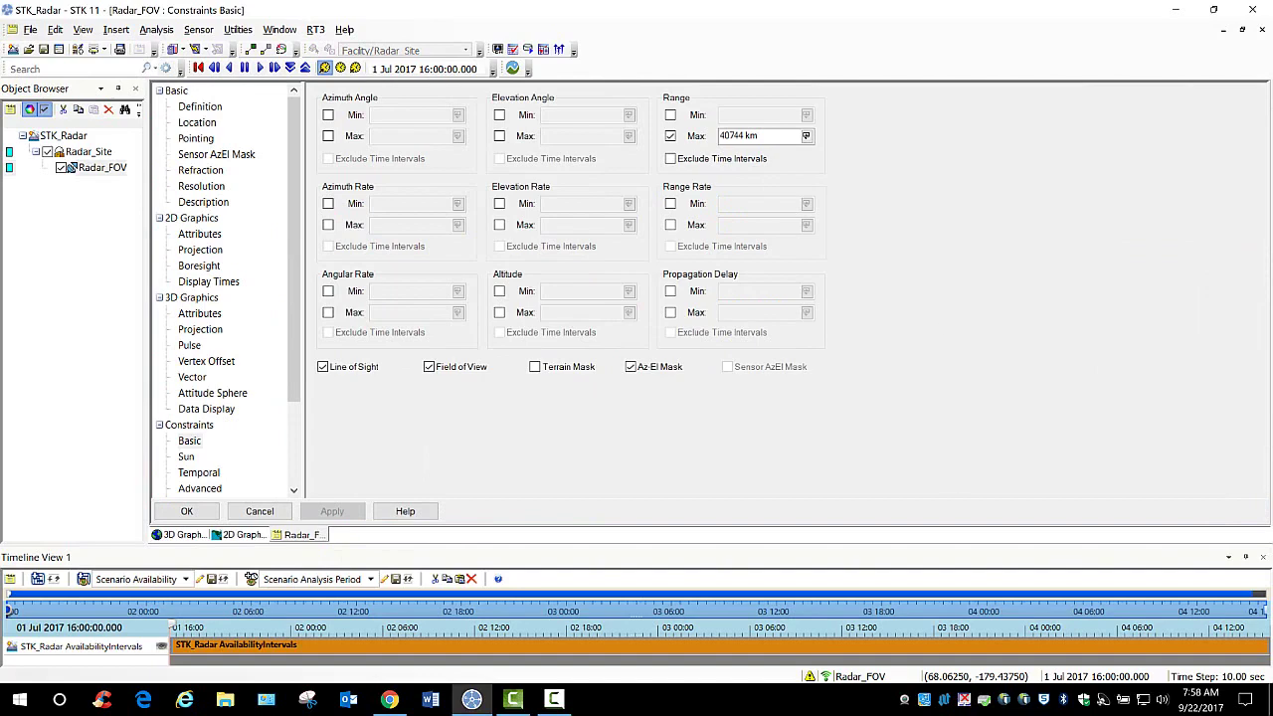
pyautogui.hotkey('alt', 'Tab')
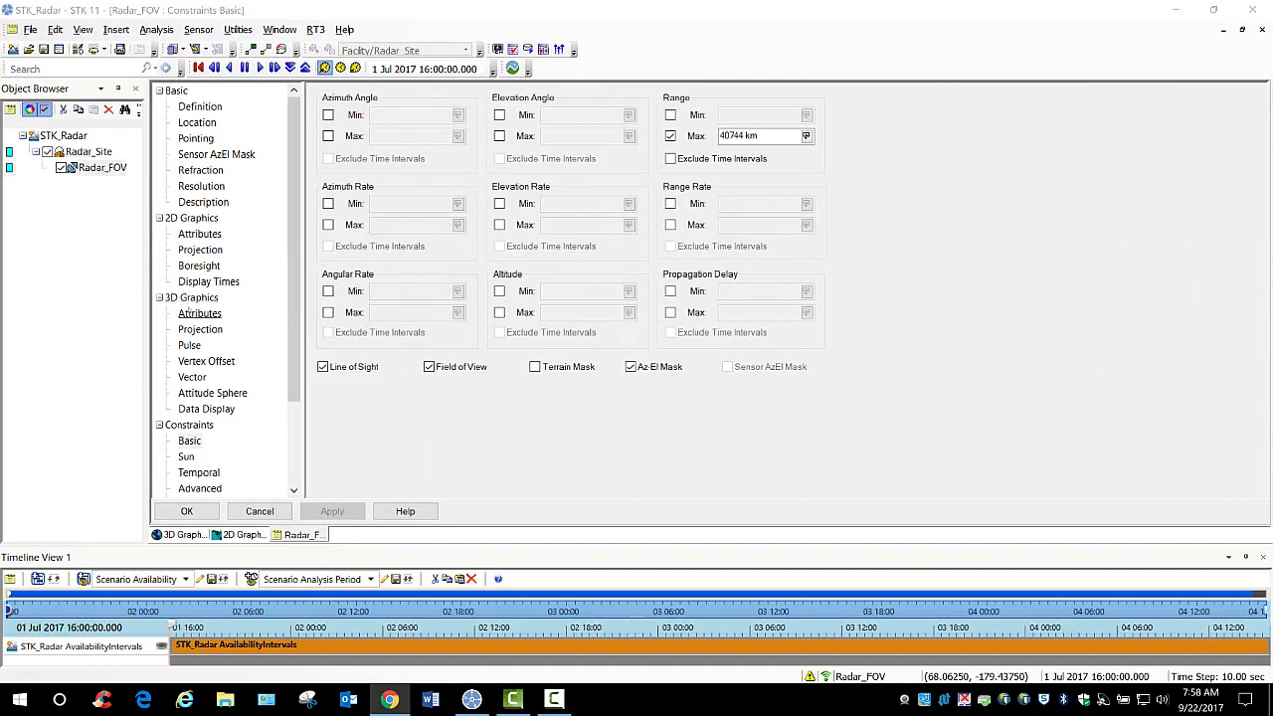
pyautogui.click(199, 313)
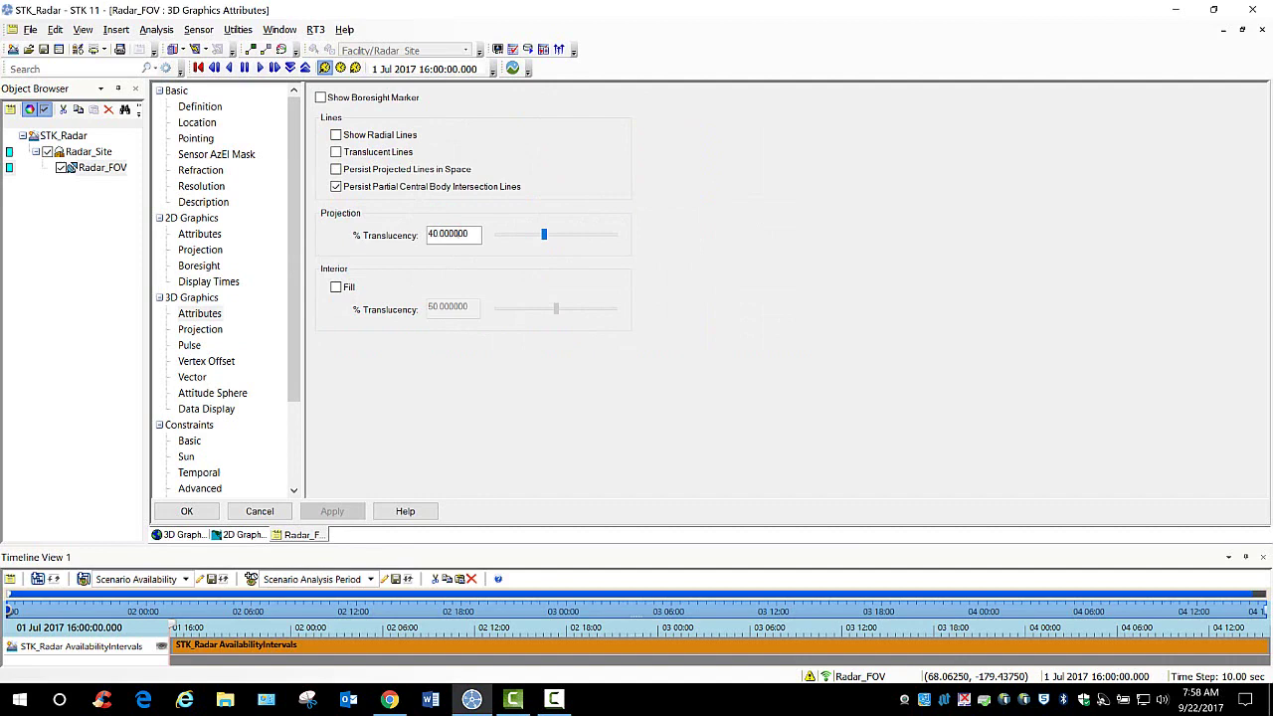
pyautogui.moveTo(467, 234); pyautogui.dragTo(420, 235)
pyautogui.write('90')
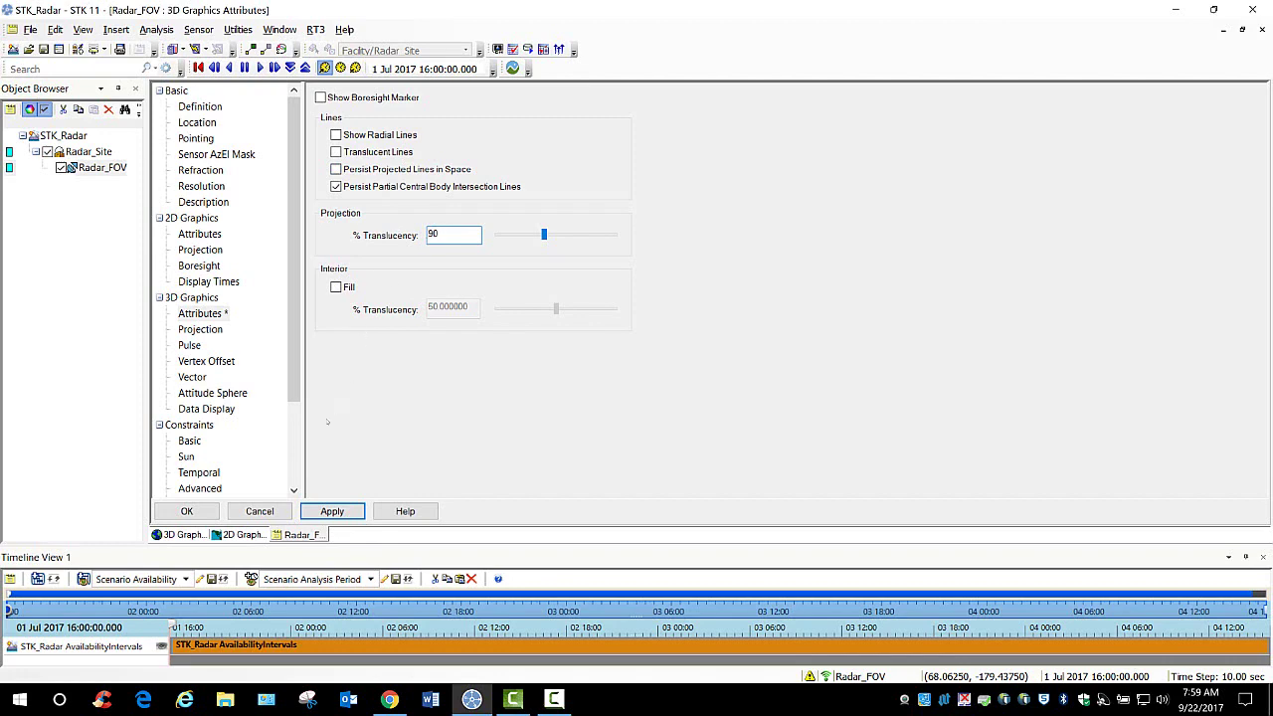
pyautogui.click(189, 511)
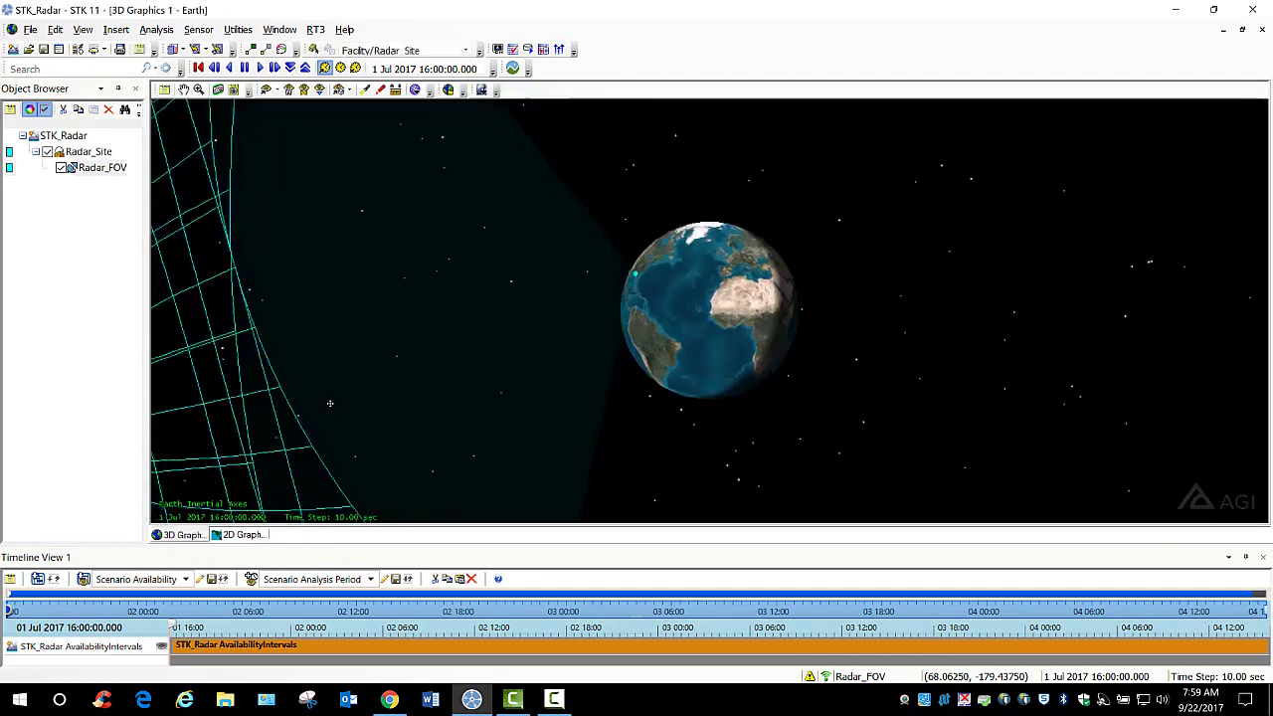
pyautogui.moveTo(330, 403)
pyautogui.mouseDown()
pyautogui.moveTo(380, 435)
pyautogui.moveTo(396, 422)
pyautogui.moveTo(345, 389)
pyautogui.mouseUp()
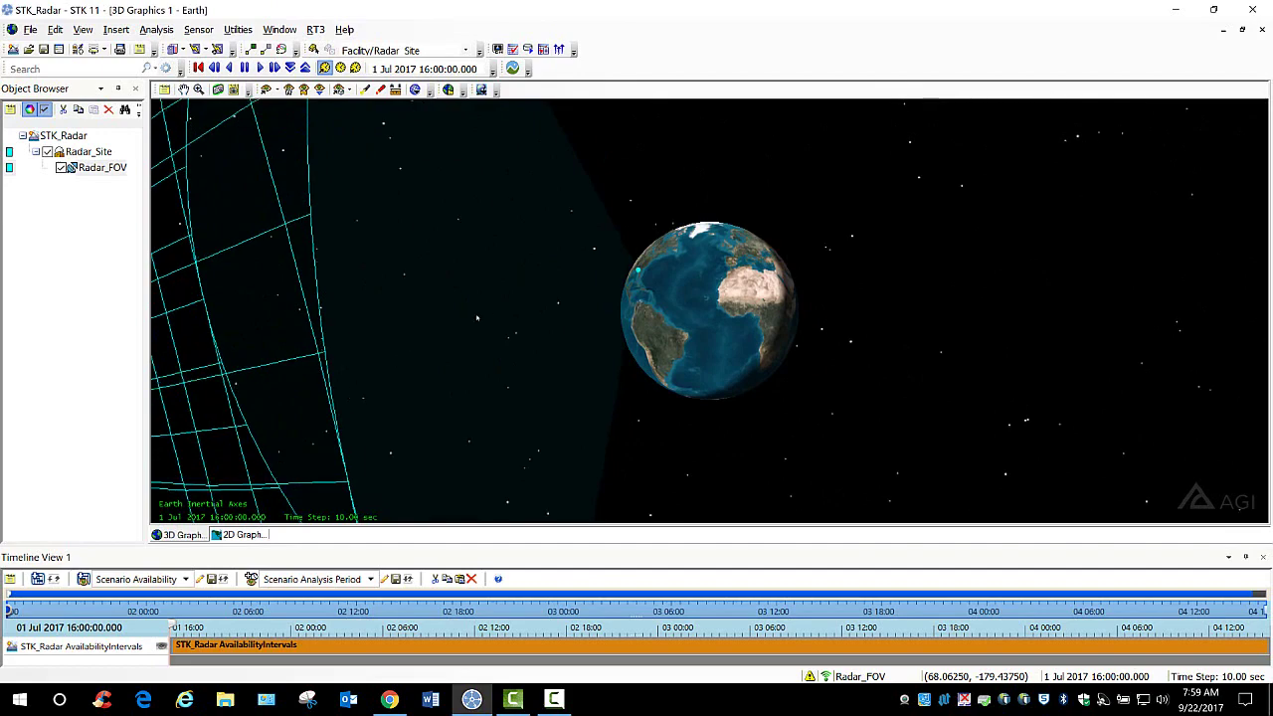
pyautogui.moveTo(430, 343)
pyautogui.mouseDown()
pyautogui.moveTo(507, 333)
pyautogui.moveTo(407, 350)
pyautogui.mouseUp()
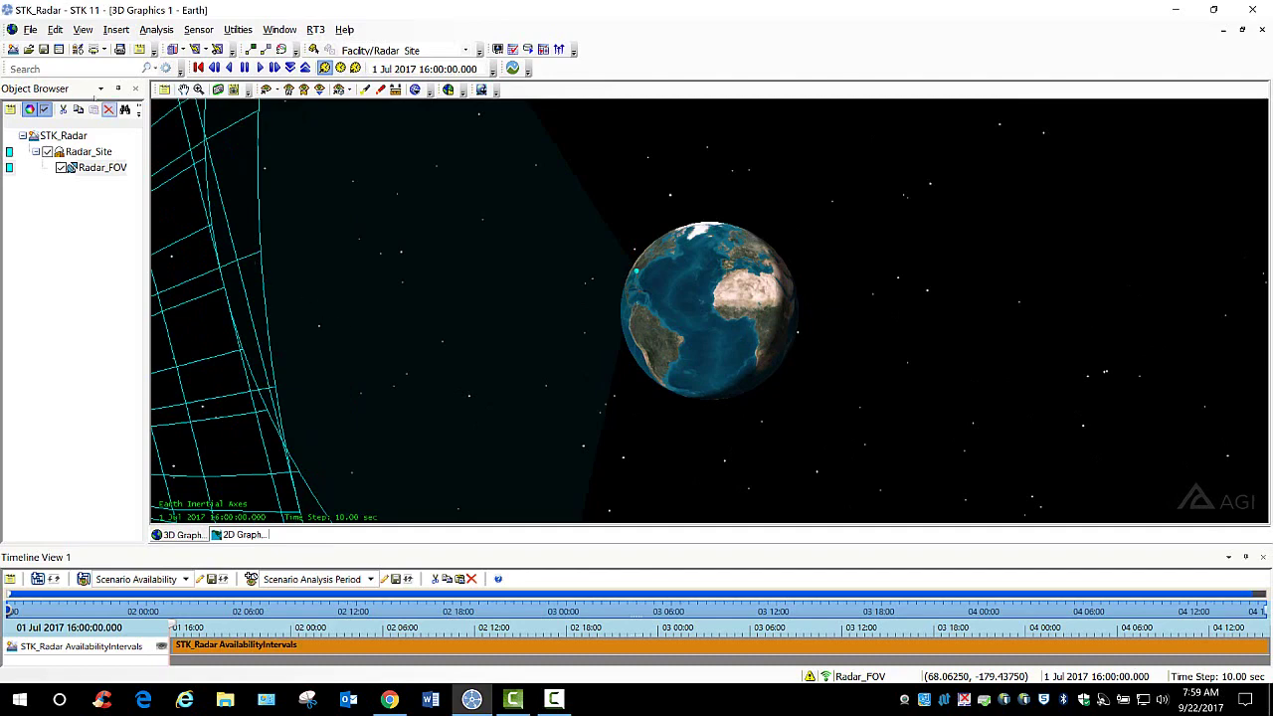
pyautogui.click(44, 49)
# Step: Start a Deck Access analysis for Radar_FOV and set its stop time to + 1 min
pyautogui.rightClick(72, 168)
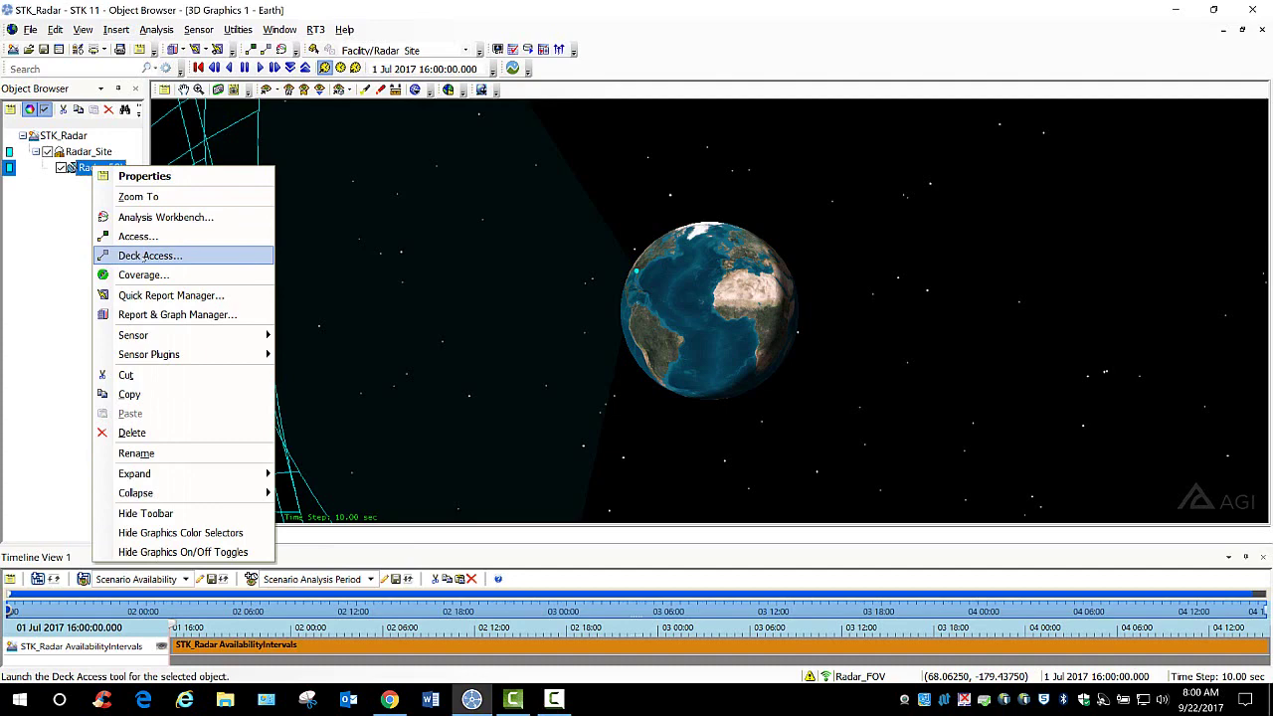
pyautogui.click(149, 257)
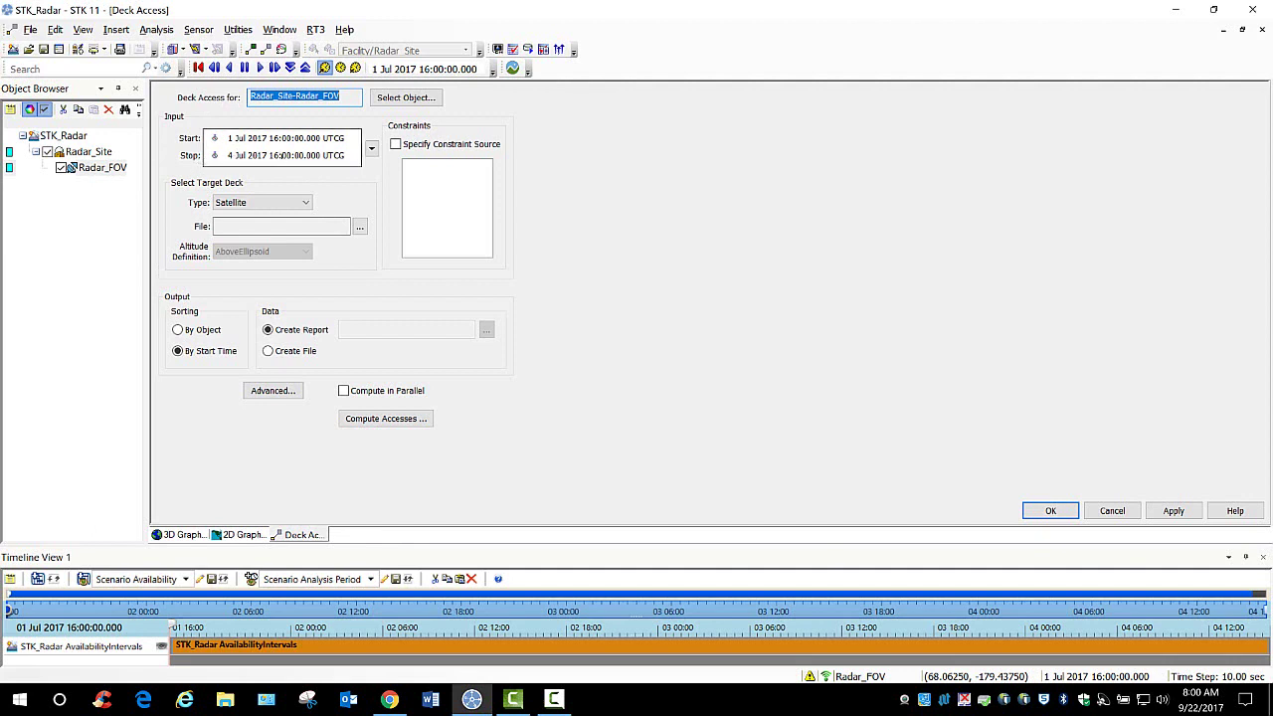
pyautogui.moveTo(347, 156); pyautogui.dragTo(229, 155)
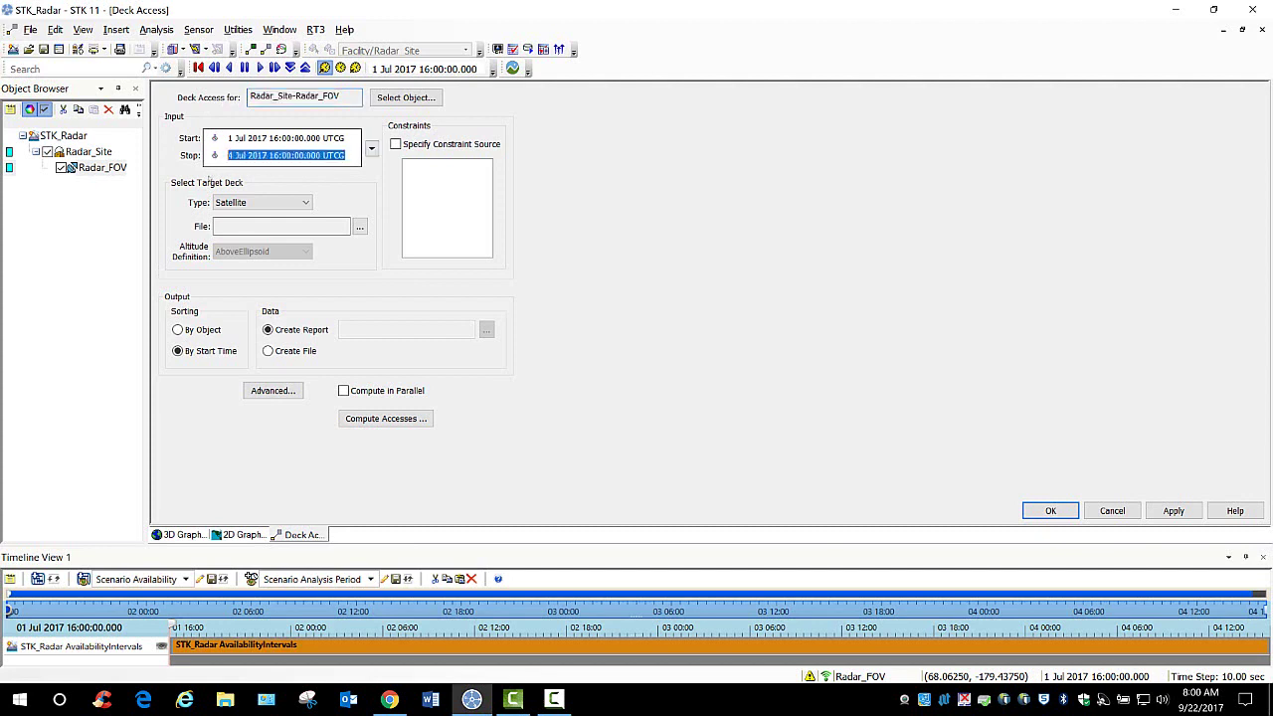
pyautogui.write('+')
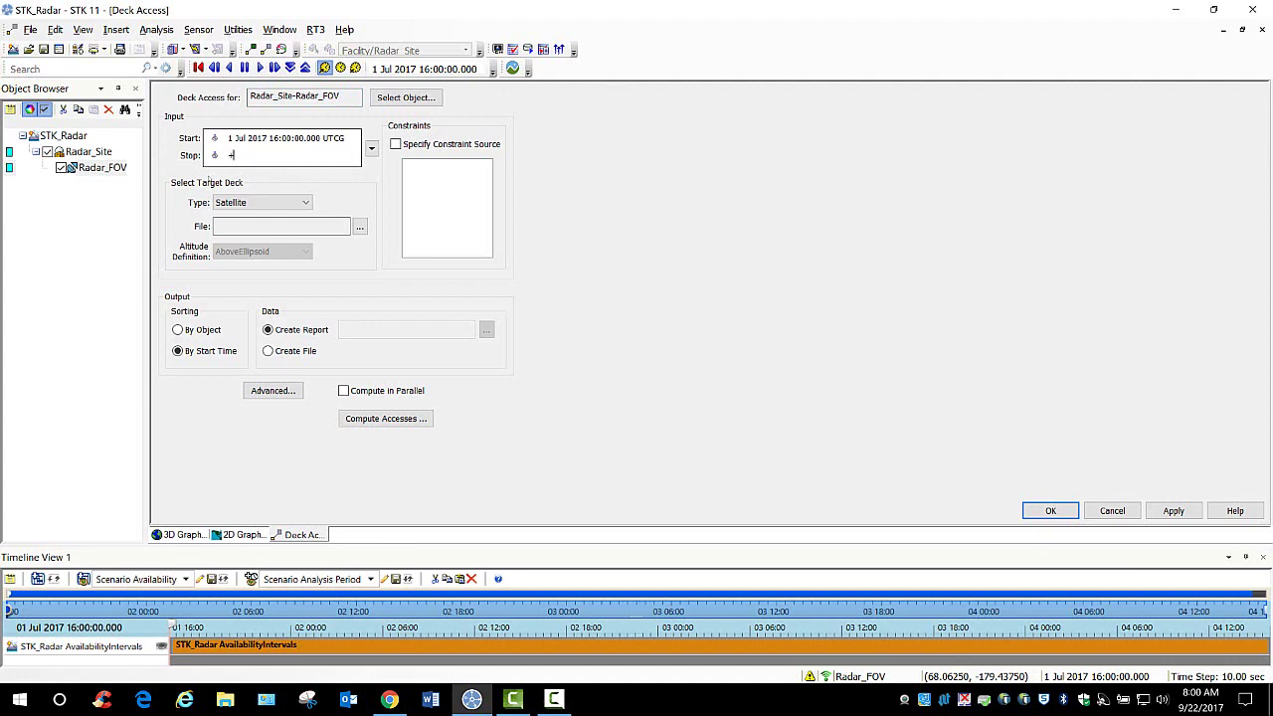
pyautogui.write(' 1 min')
# Step: Load stkAllTLE.tce from the Satellite database folder as the Deck Access target deck and compute the accesses
pyautogui.click(360, 227)
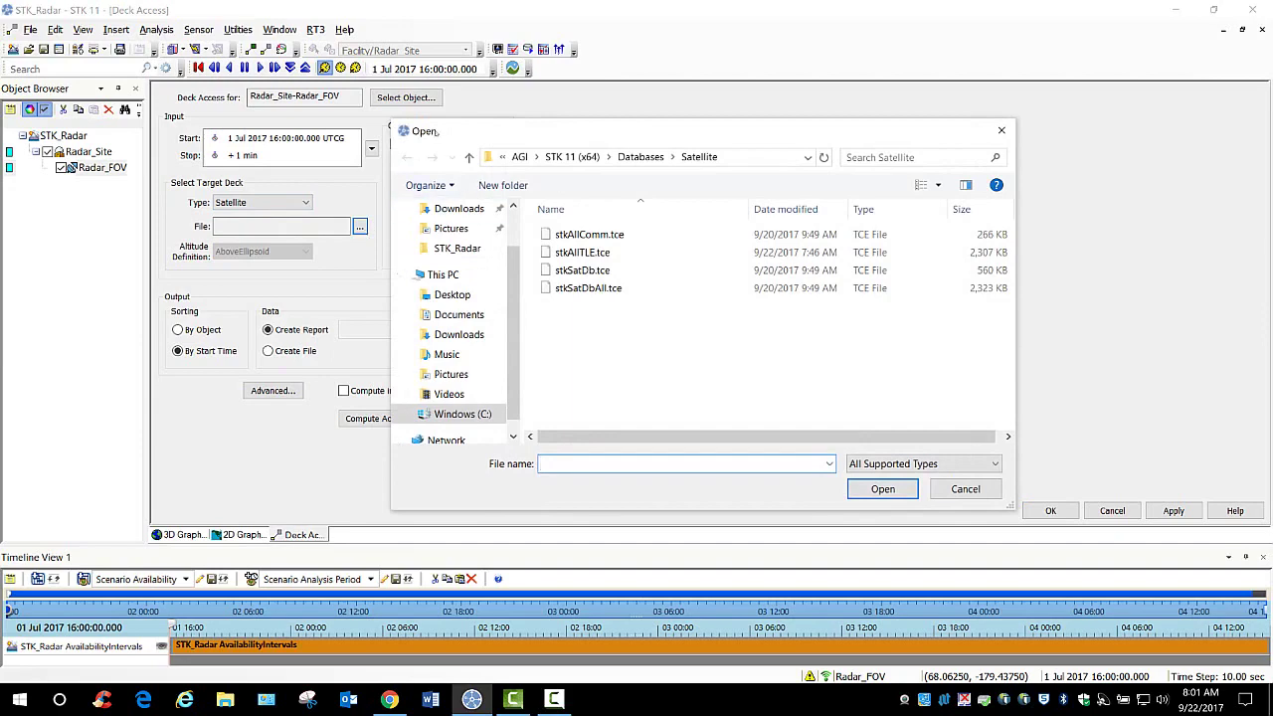
pyautogui.moveTo(438, 131); pyautogui.dragTo(440, 50)
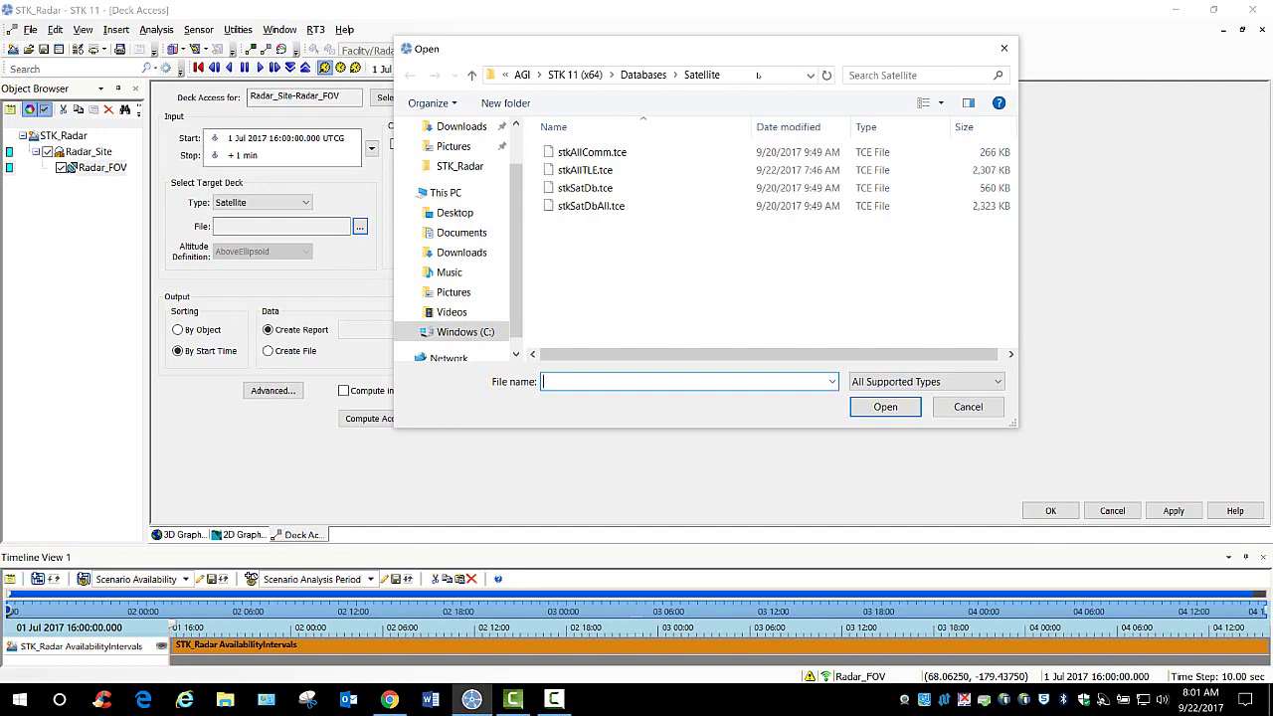
pyautogui.click(758, 75)
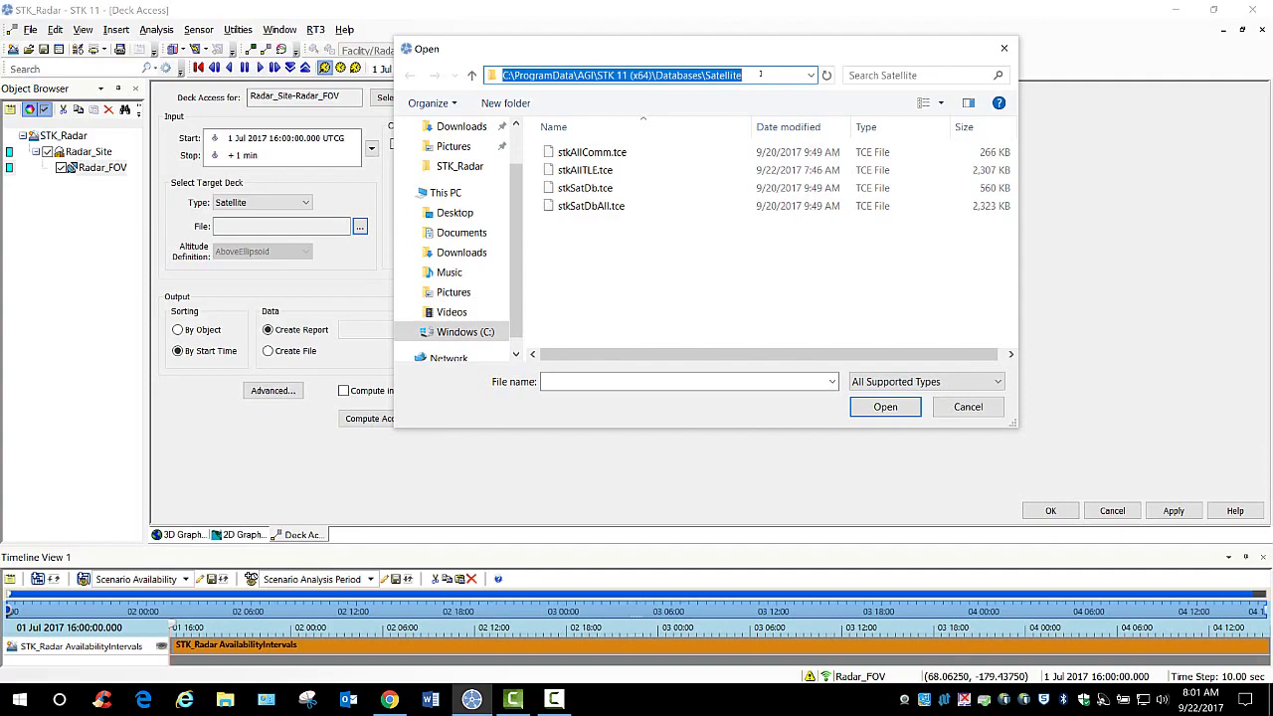
pyautogui.click(568, 174)
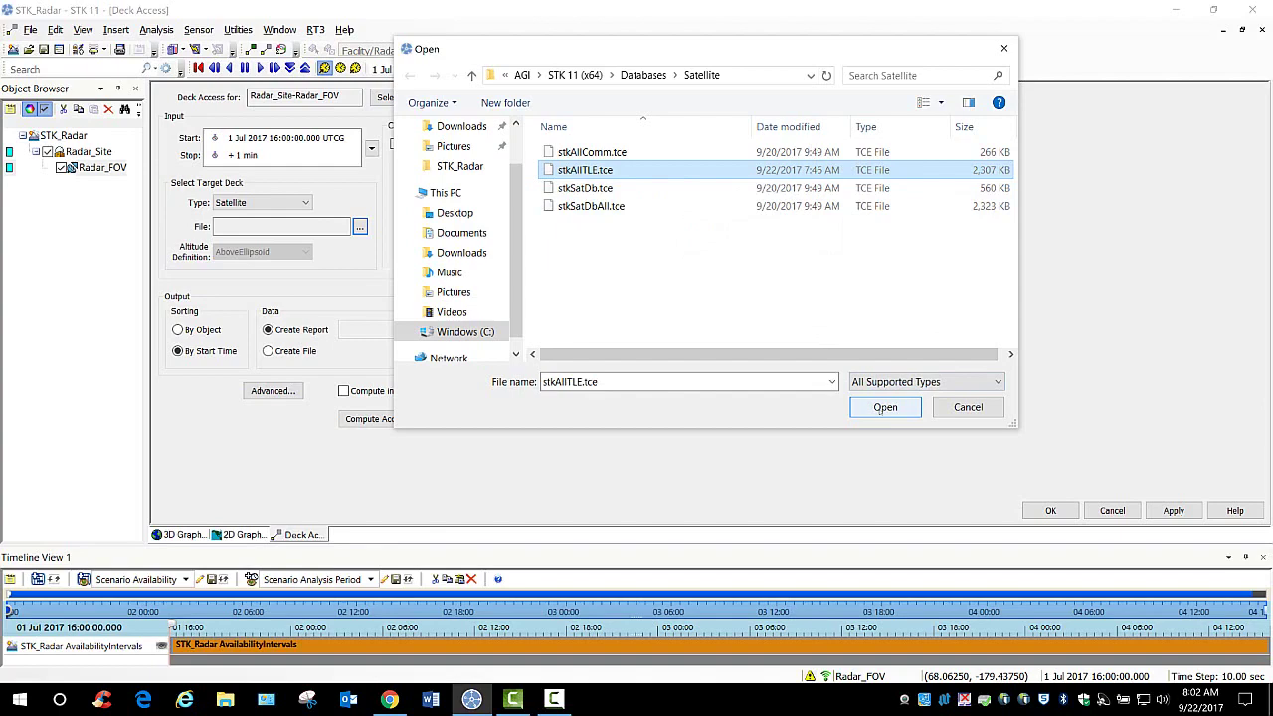
pyautogui.click(885, 408)
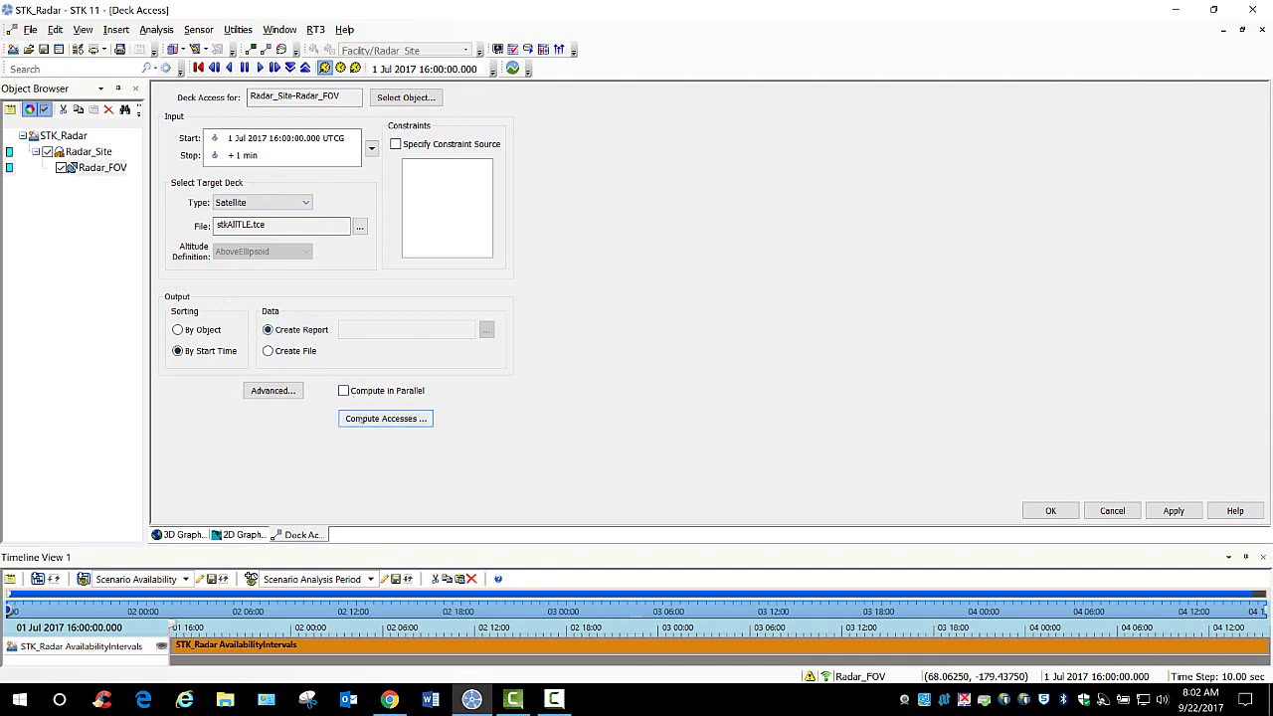
pyautogui.click(400, 421)
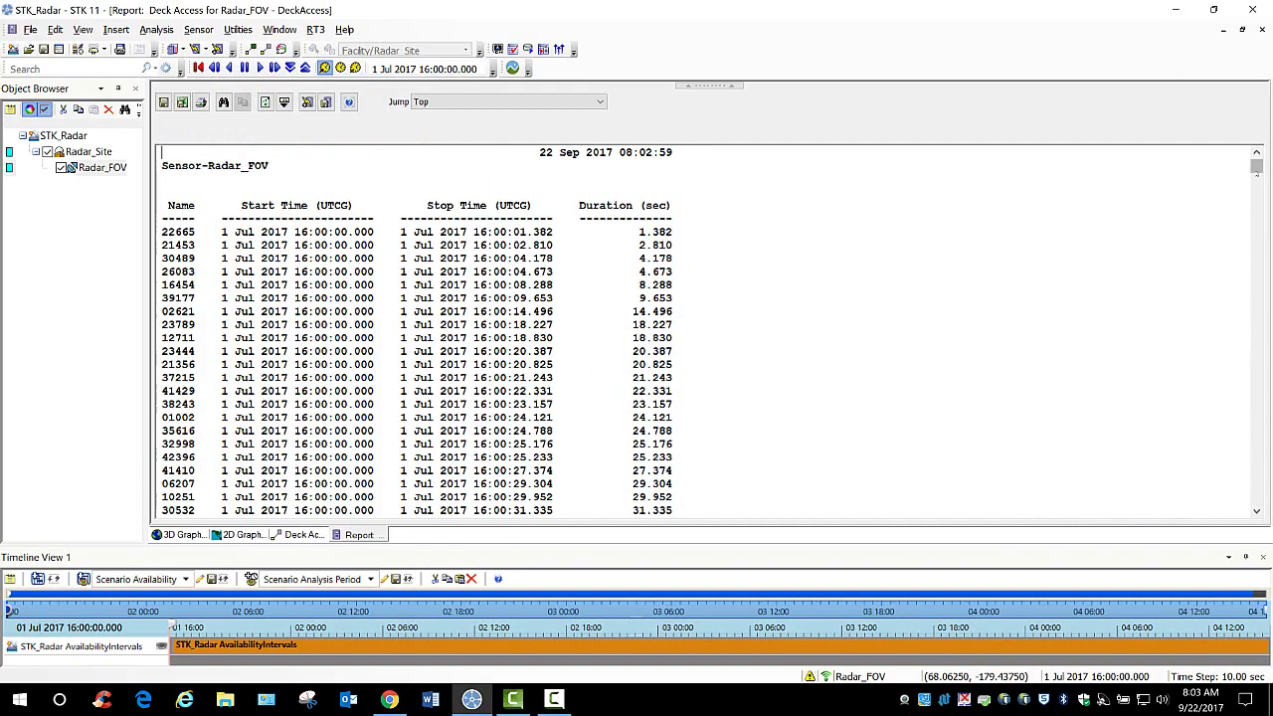
# Step: Review the Deck Access report for Radar_FOV through its list of satellites, and close both the report and the Deck Access tool
pyautogui.moveTo(1255, 167)
pyautogui.mouseDown()
pyautogui.moveTo(1256, 195)
pyautogui.moveTo(1256, 167)
pyautogui.mouseUp()
pyautogui.moveTo(1255, 166); pyautogui.dragTo(1215, 377)
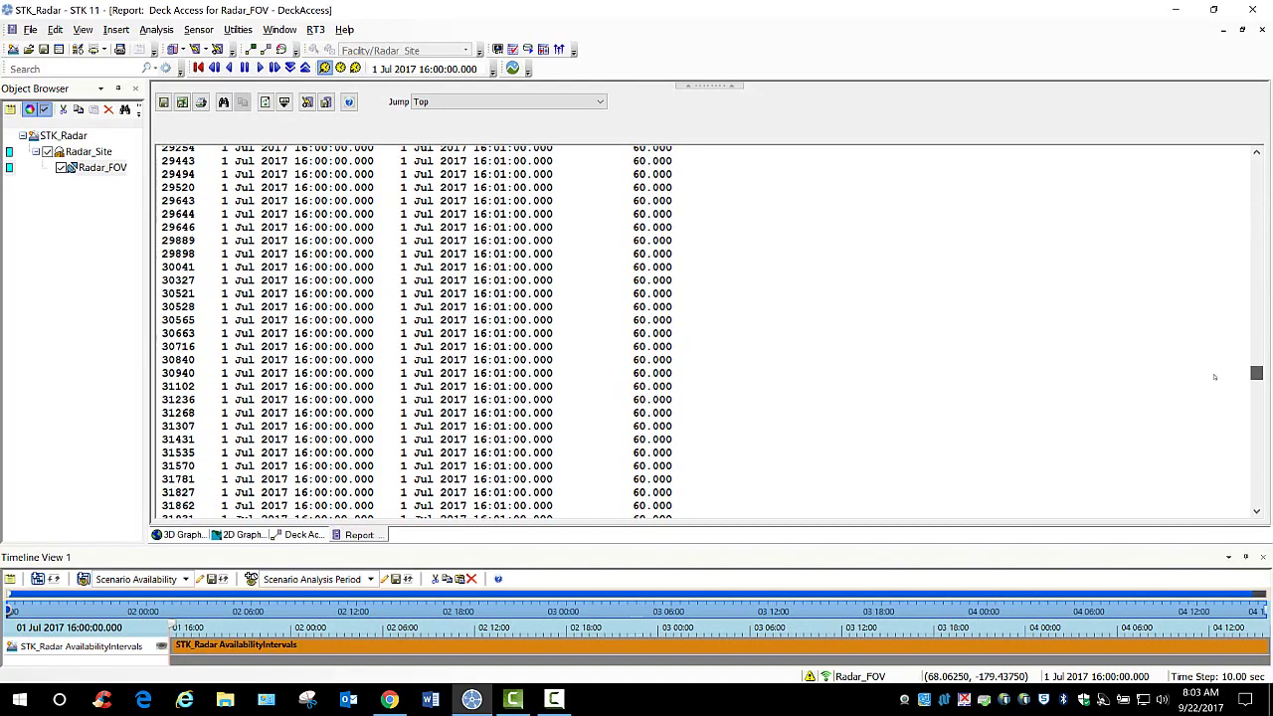
pyautogui.moveTo(1214, 379); pyautogui.dragTo(1241, 159)
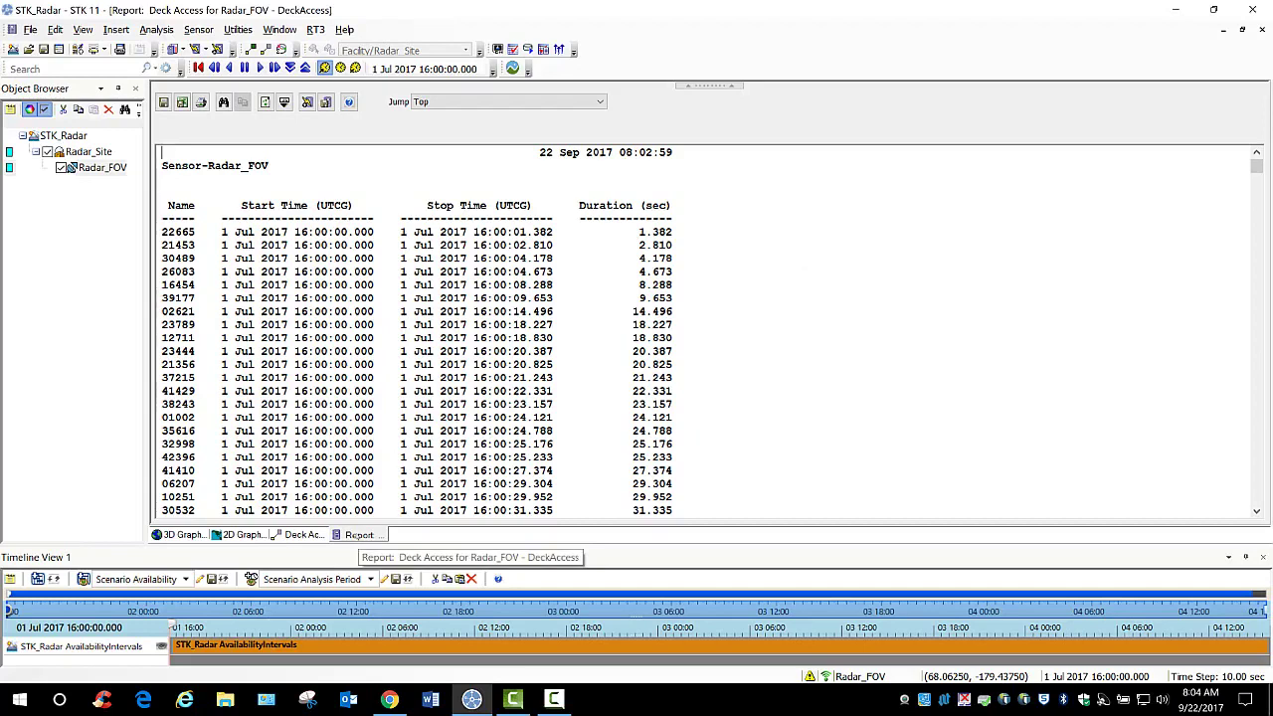
pyautogui.rightClick(358, 536)
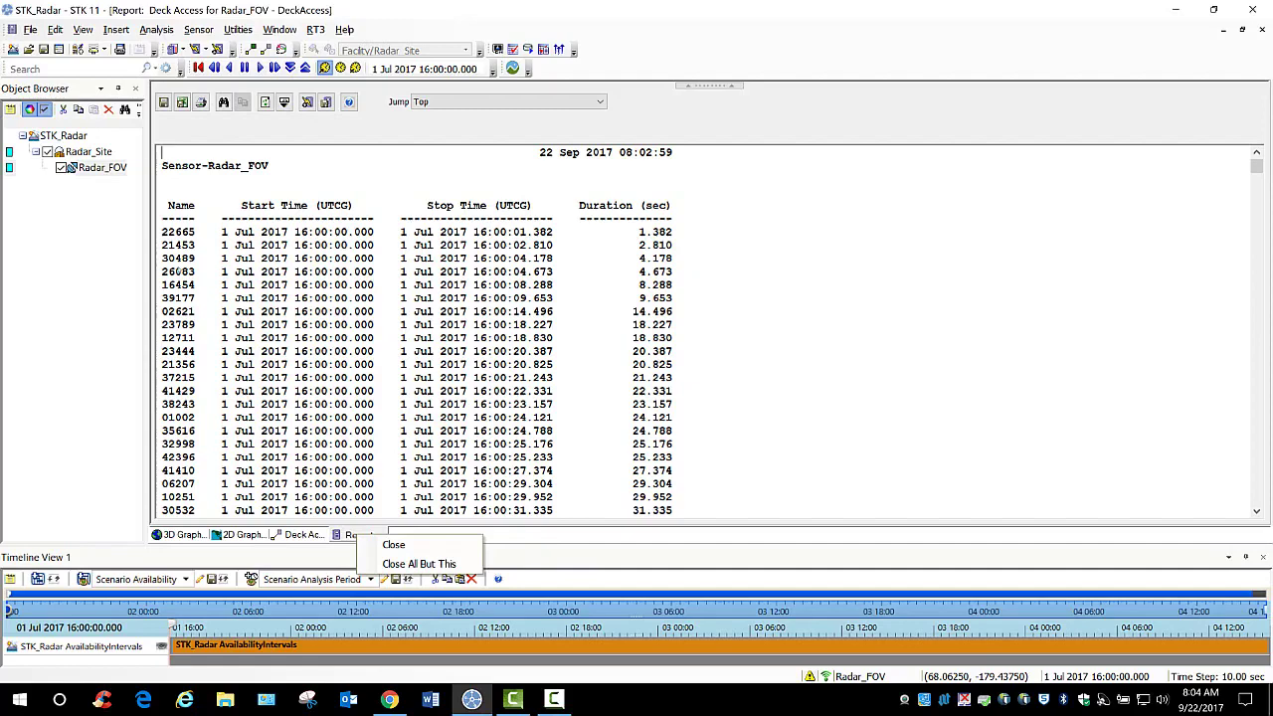
pyautogui.click(394, 545)
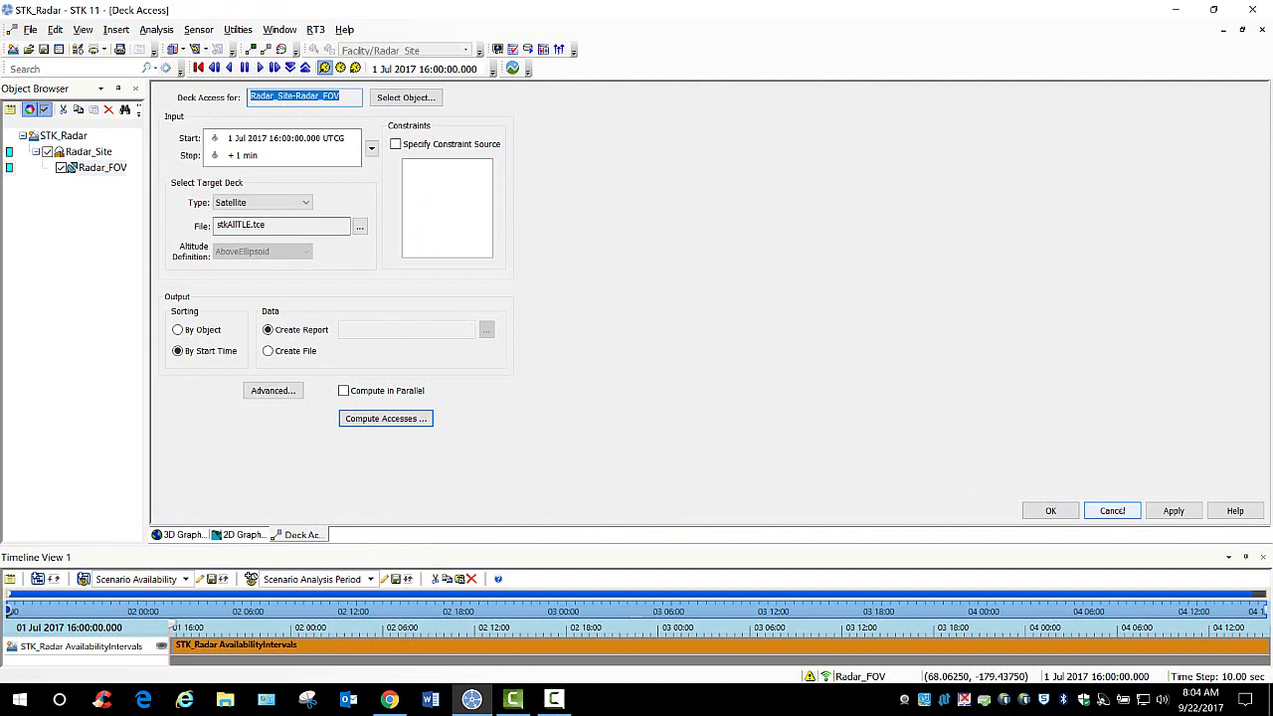
pyautogui.click(1111, 510)
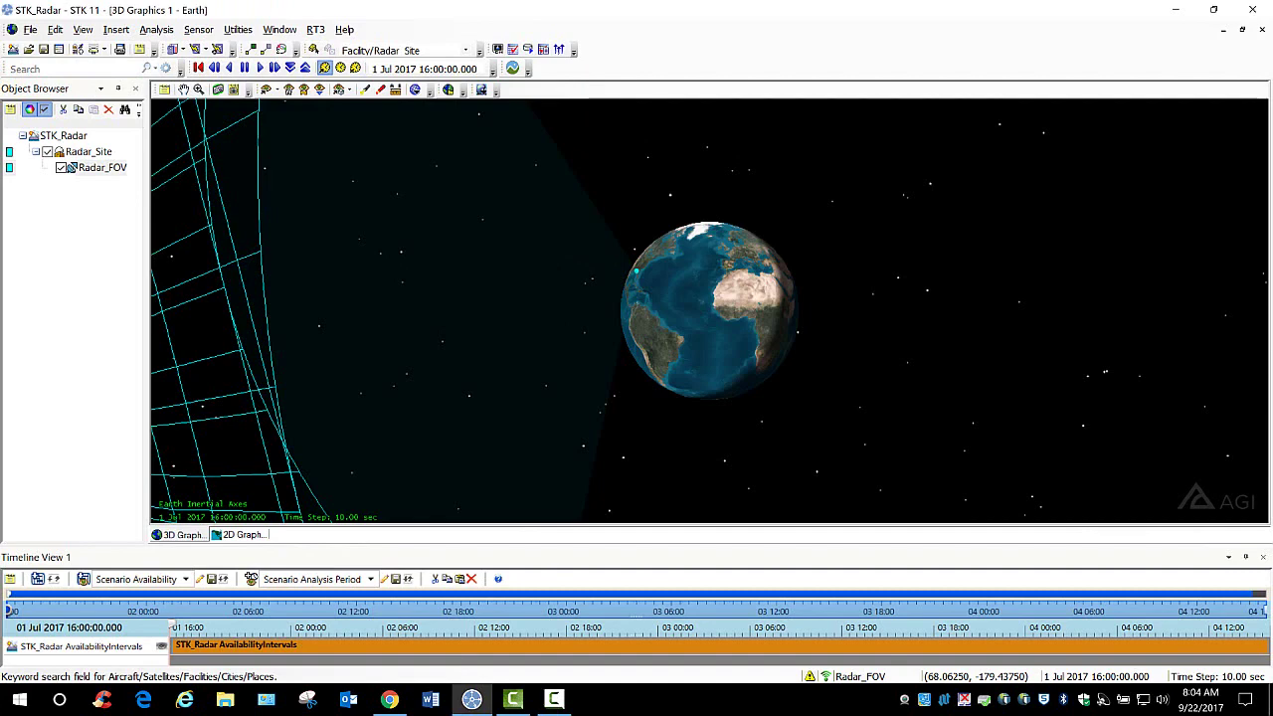
# Step: Search the Standard Object Database for a satellite with the ID 25544
pyautogui.hotkey('alt', 'Tab')
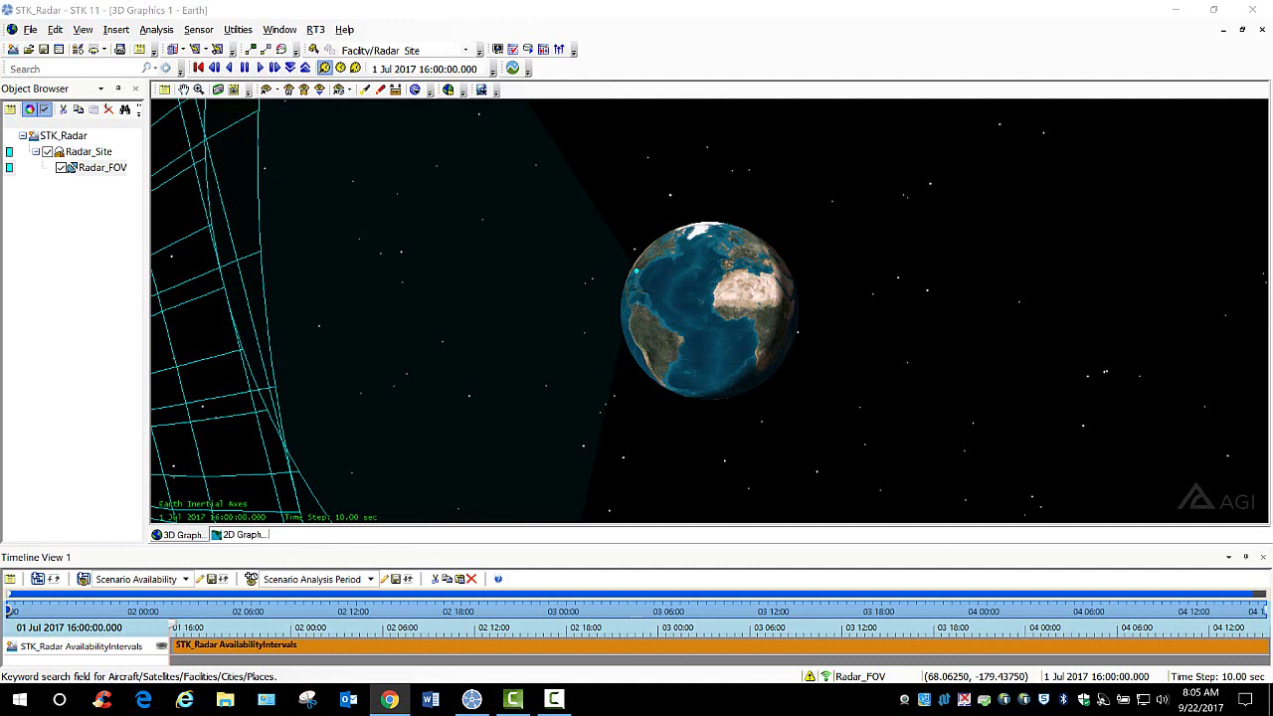
pyautogui.click(77, 50)
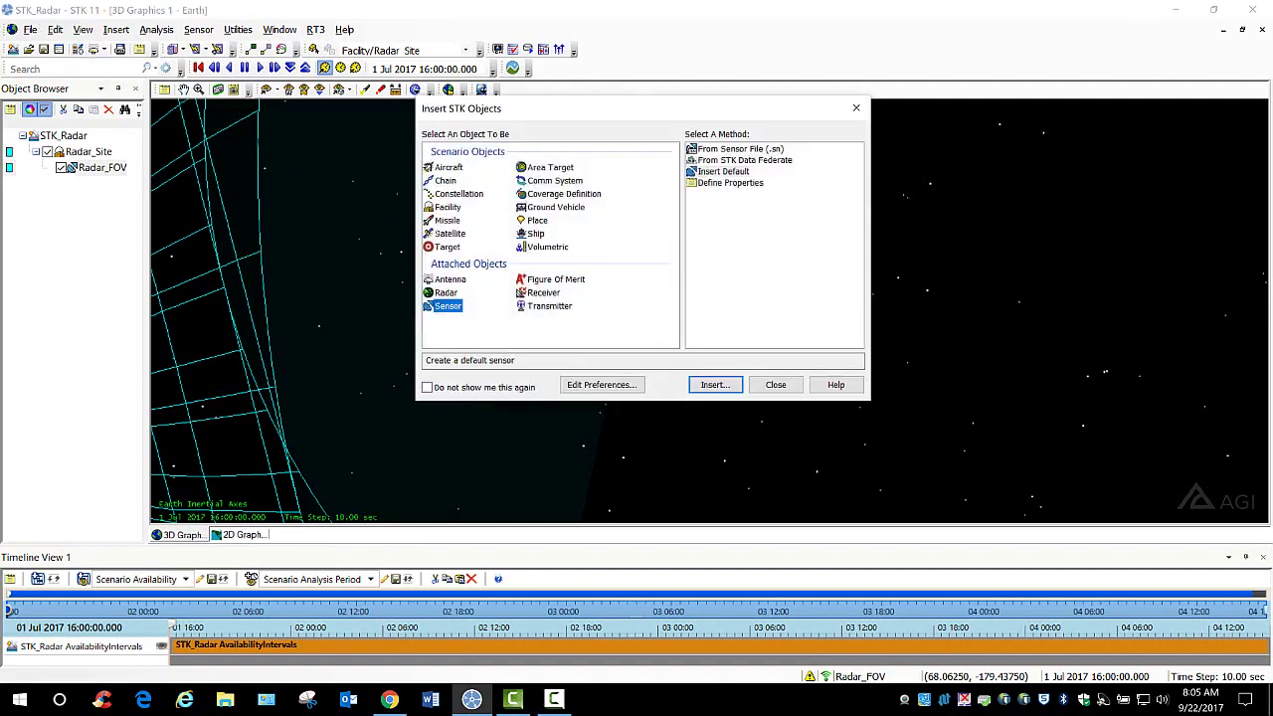
pyautogui.press('s')
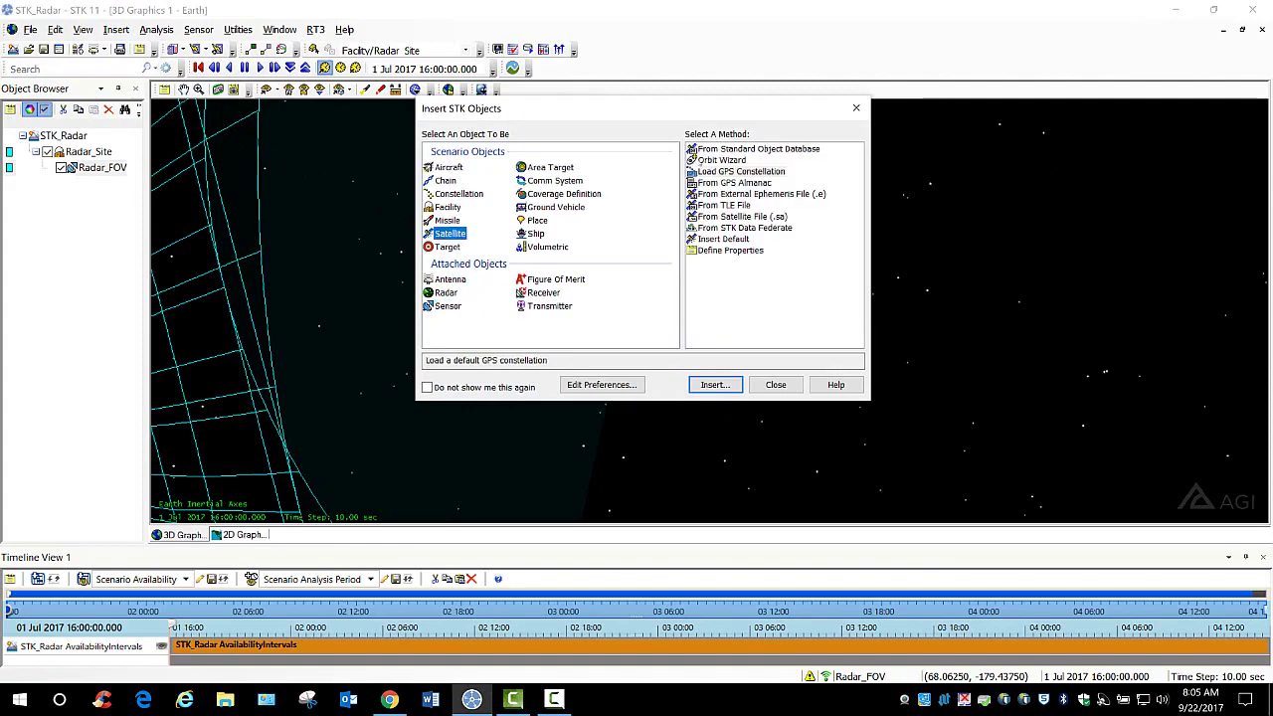
pyautogui.press('Tab')
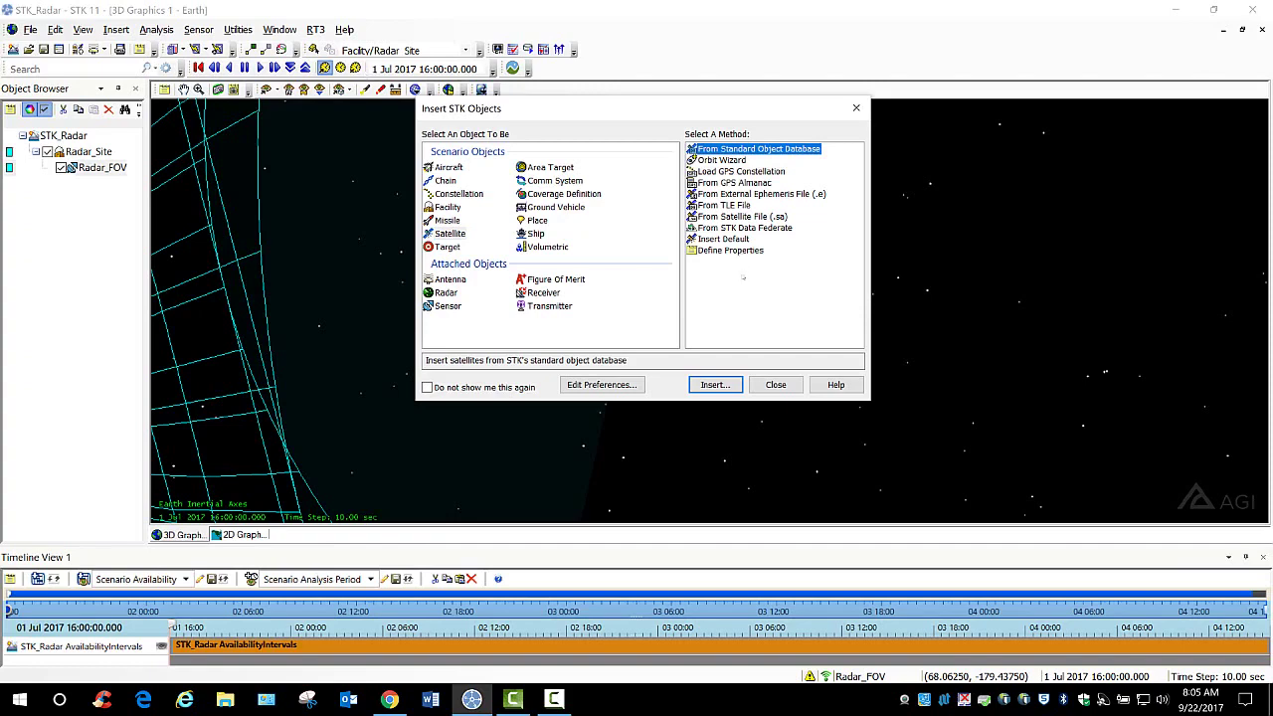
pyautogui.press('Tab')
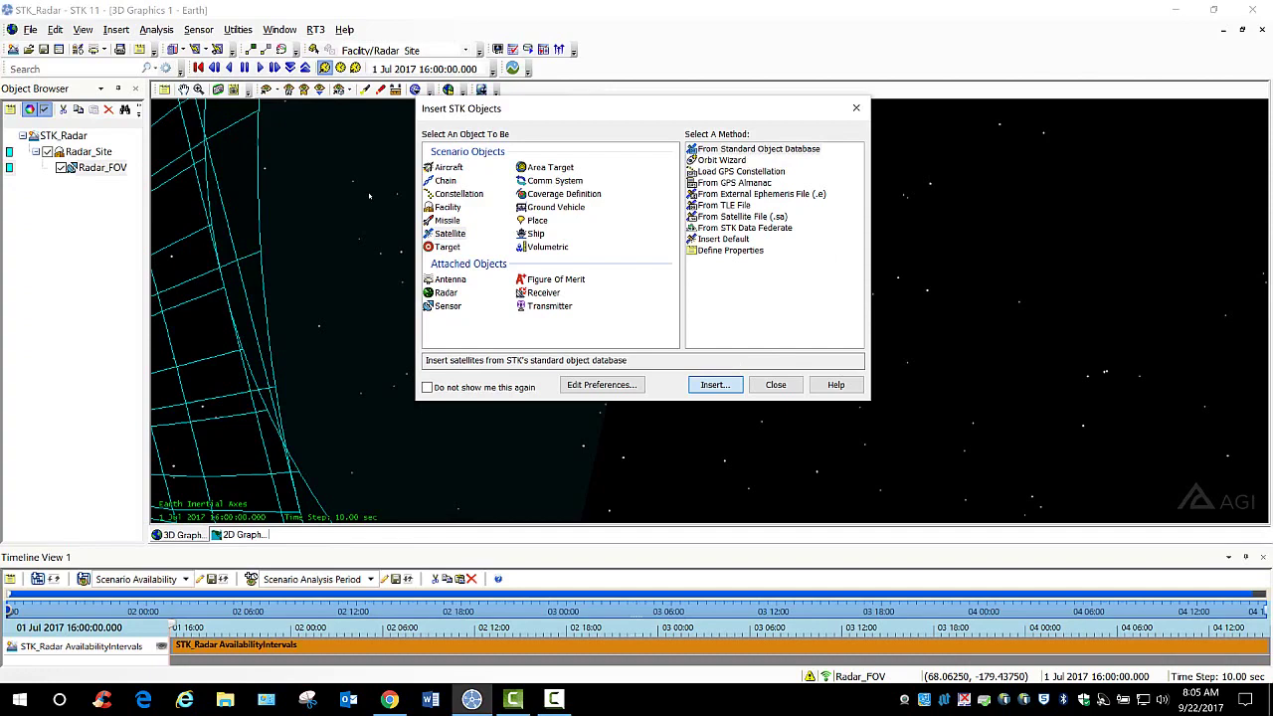
pyautogui.press('Return')
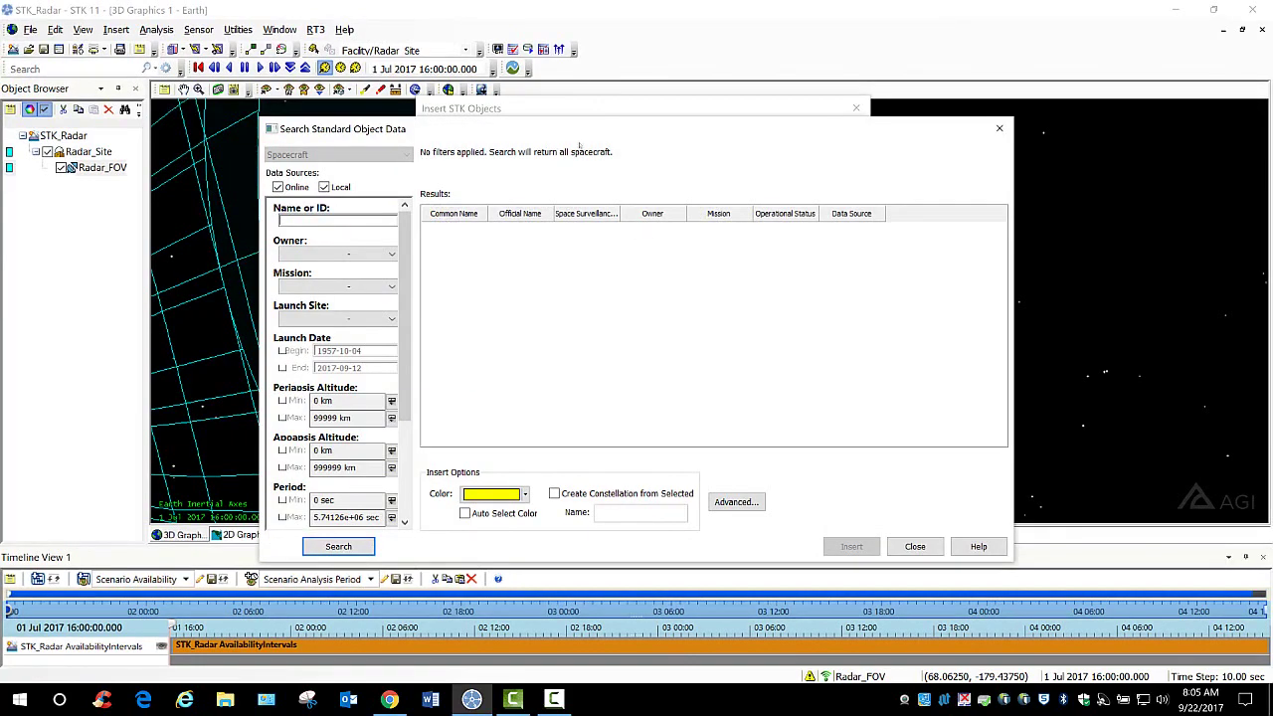
pyautogui.moveTo(579, 144); pyautogui.dragTo(601, 73)
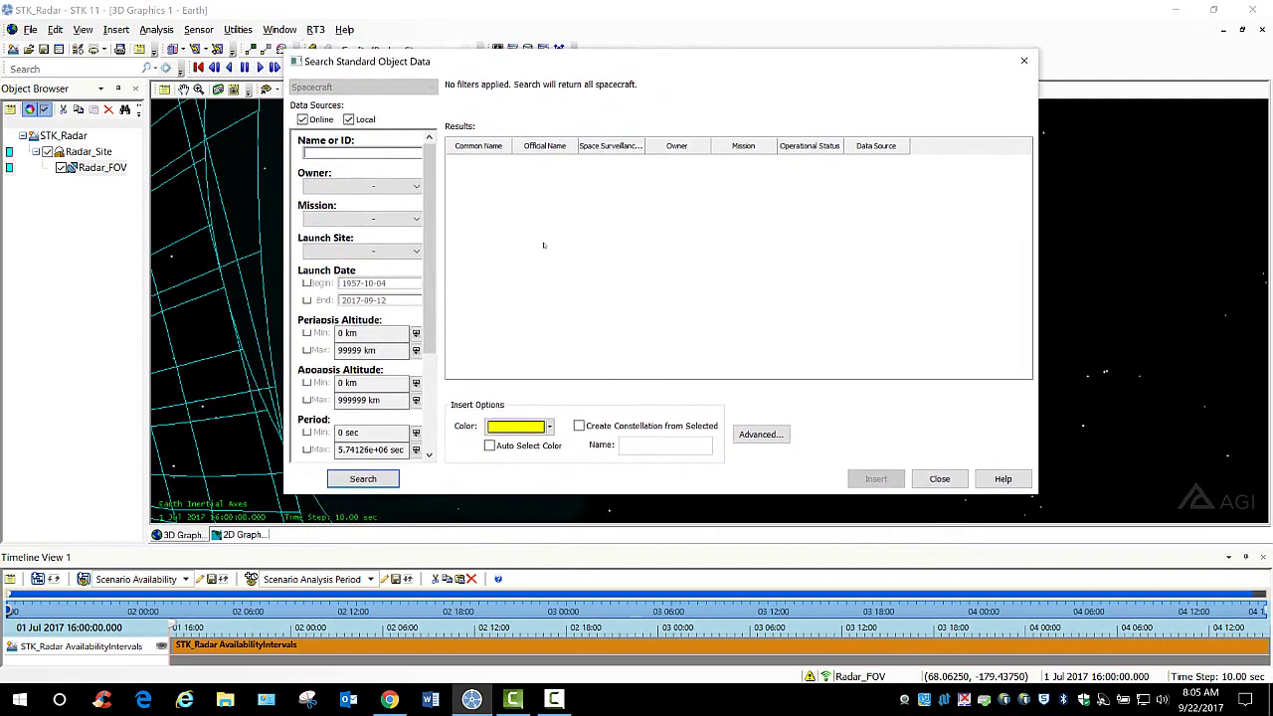
pyautogui.click(339, 155)
pyautogui.write('25544')
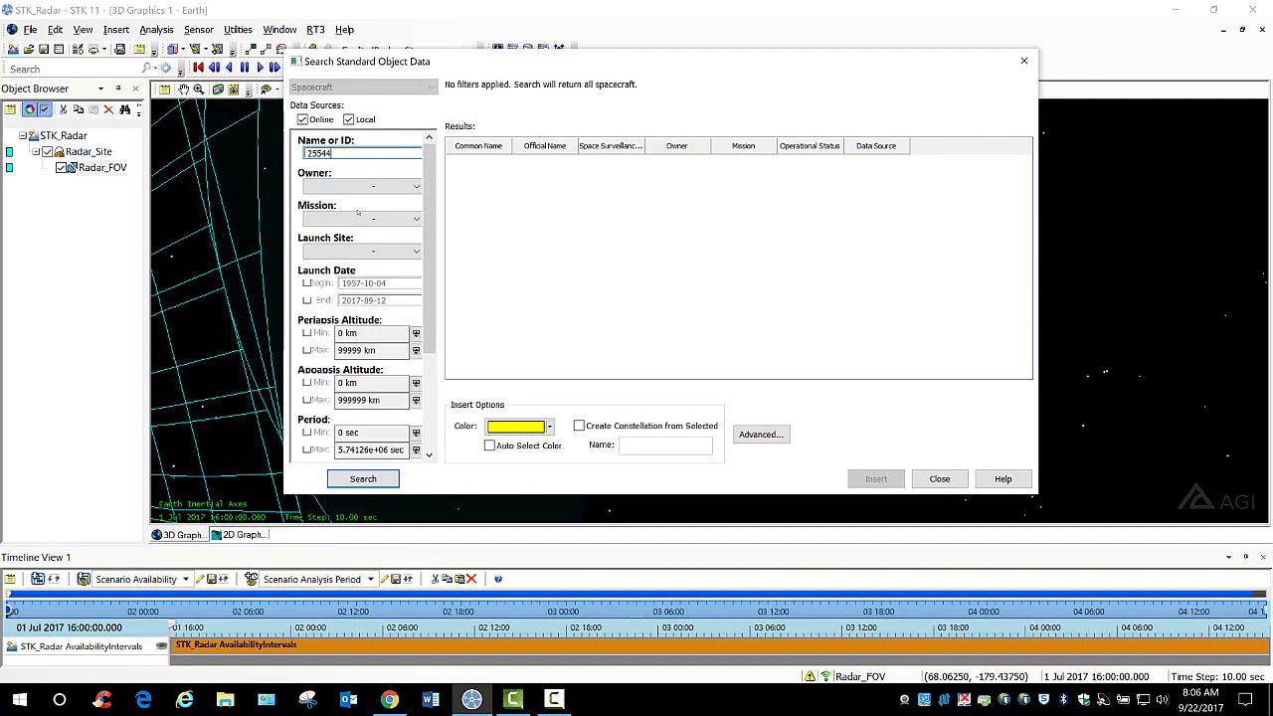
pyautogui.click(362, 478)
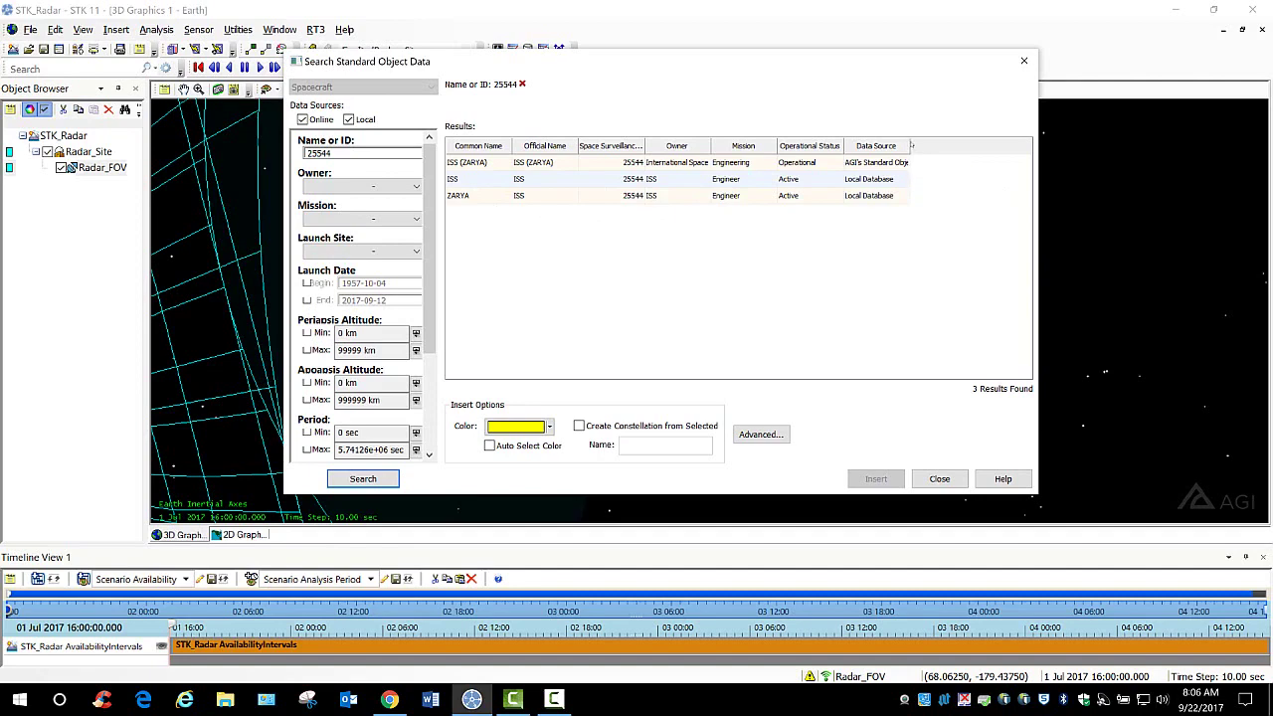
# Step: Insert the ISS (ZARYA) entry from AGI's Standard Object Data Service, close the insert dialogs, and save the scenario
pyautogui.doubleClick(910, 145)
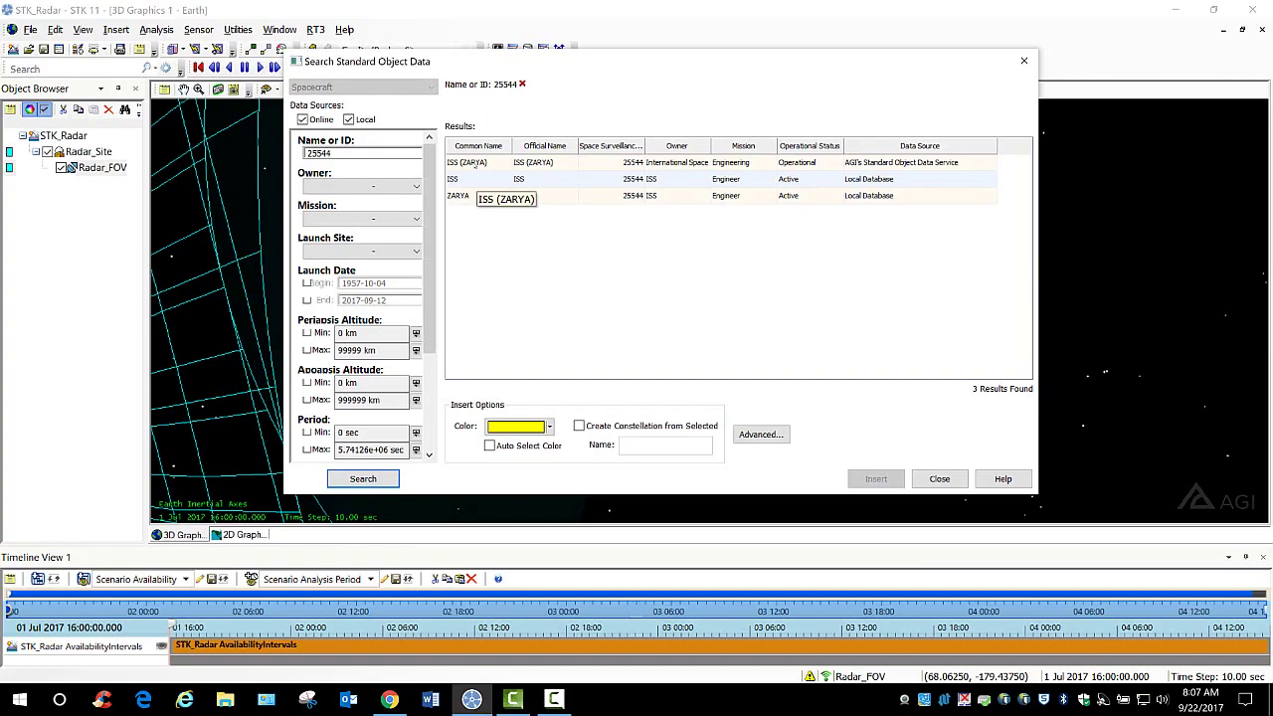
pyautogui.click(475, 164)
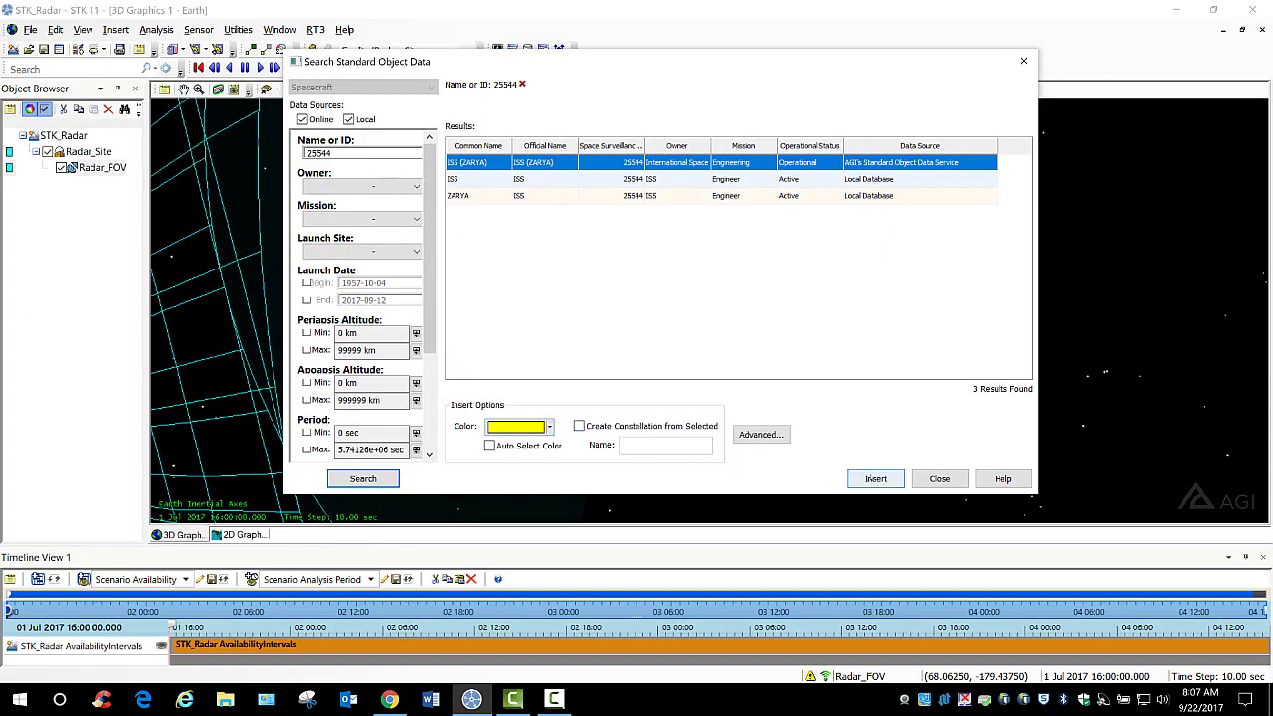
pyautogui.click(875, 479)
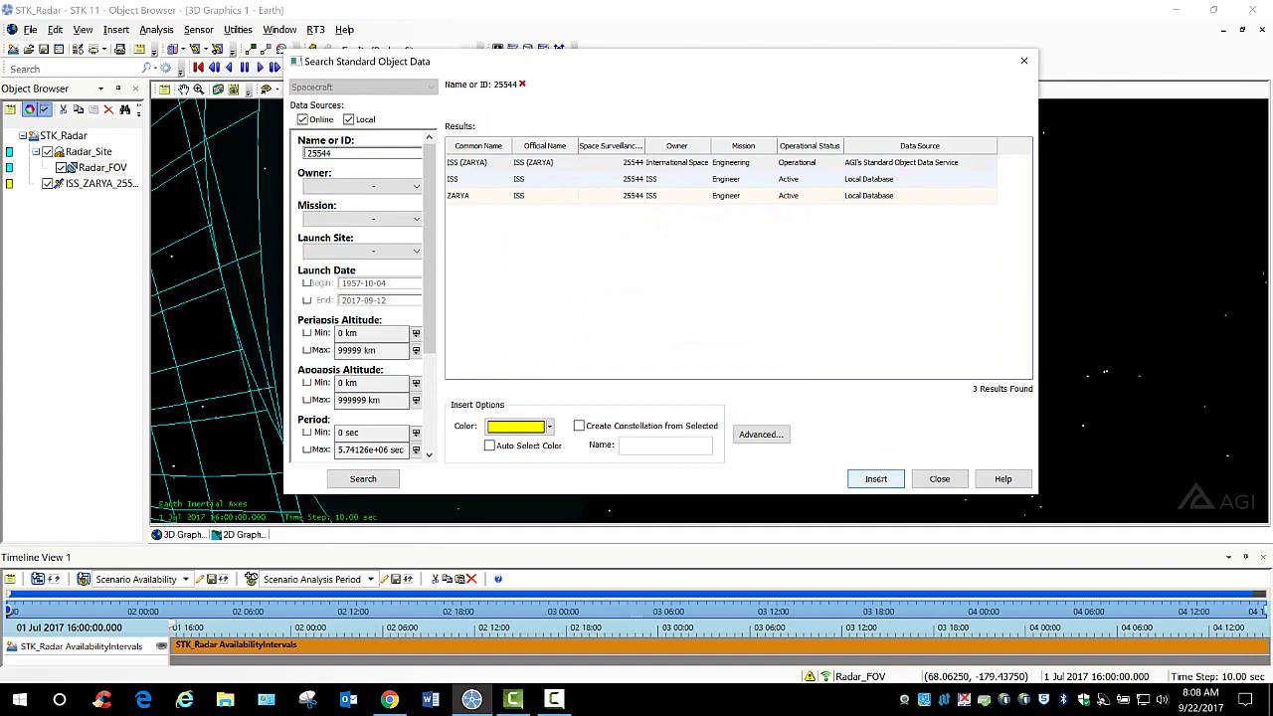
pyautogui.click(939, 478)
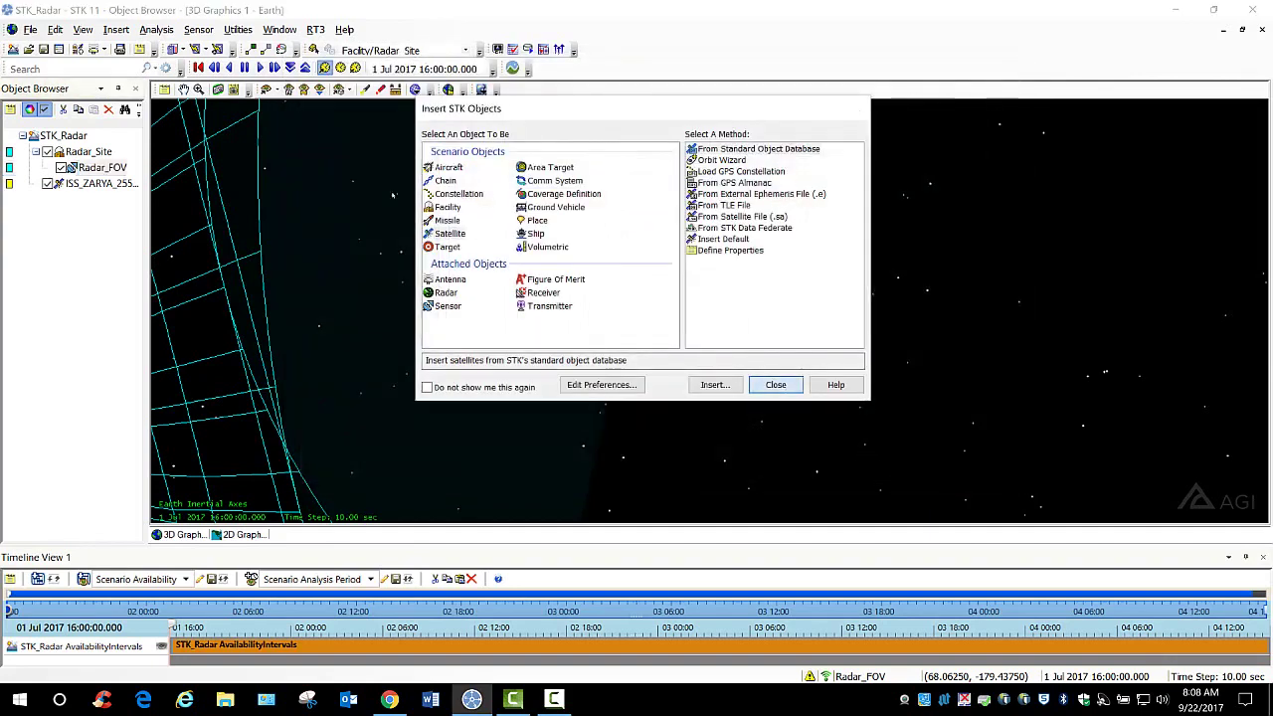
pyautogui.click(777, 385)
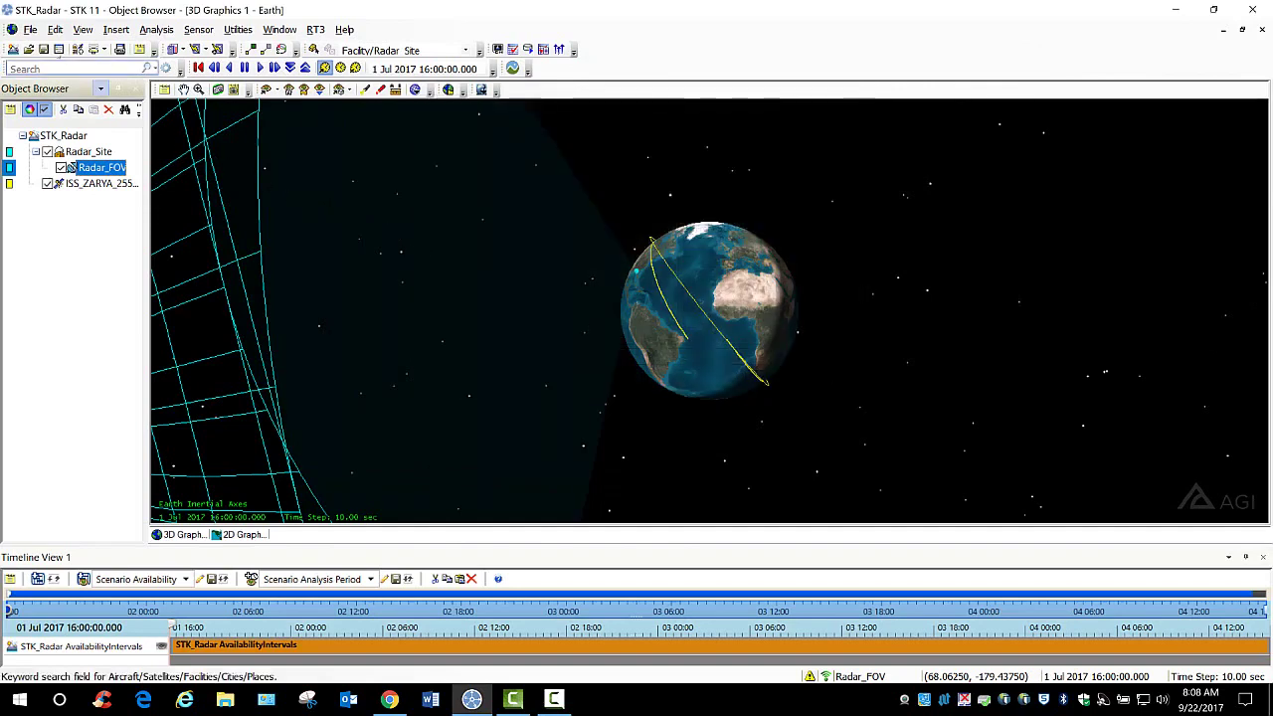
pyautogui.click(43, 48)
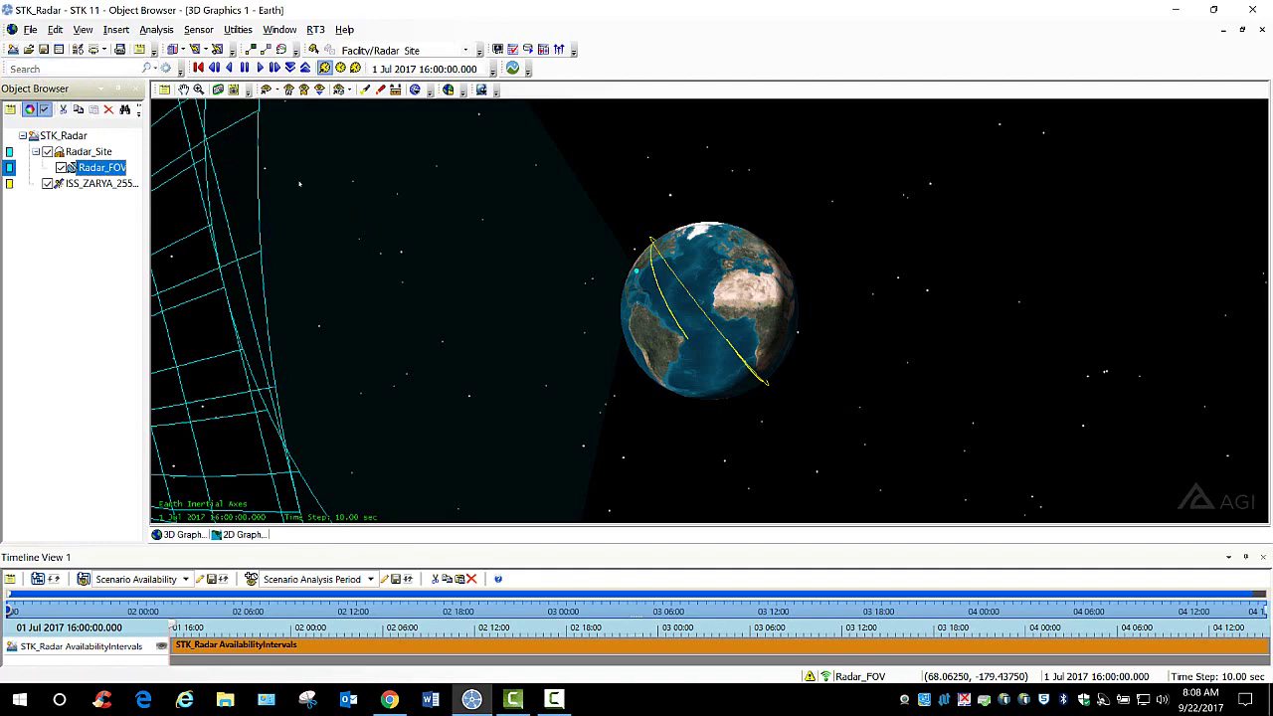
# Step: Examine the ISS satellite's orbit relative to Radar_Site up close in the 3D view
pyautogui.moveTo(607, 343); pyautogui.dragTo(737, 350)
pyautogui.scroll(6, 723, 316)
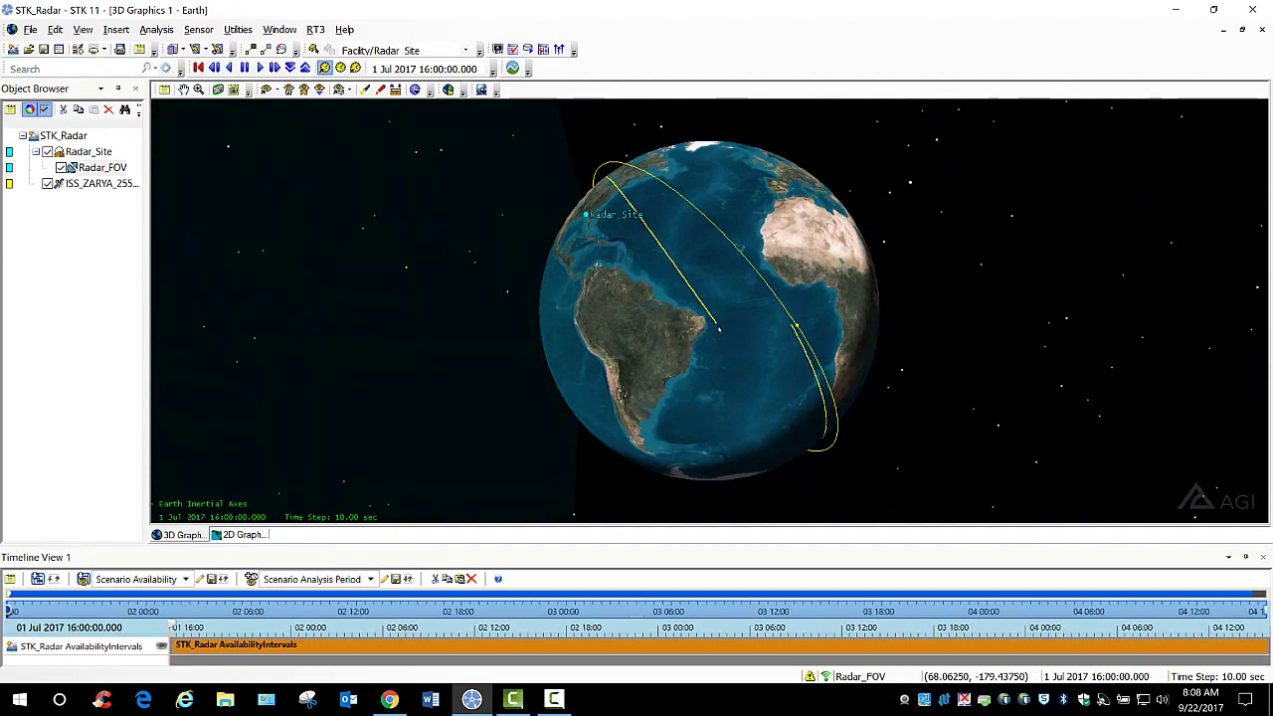
pyautogui.scroll(5, 777, 328)
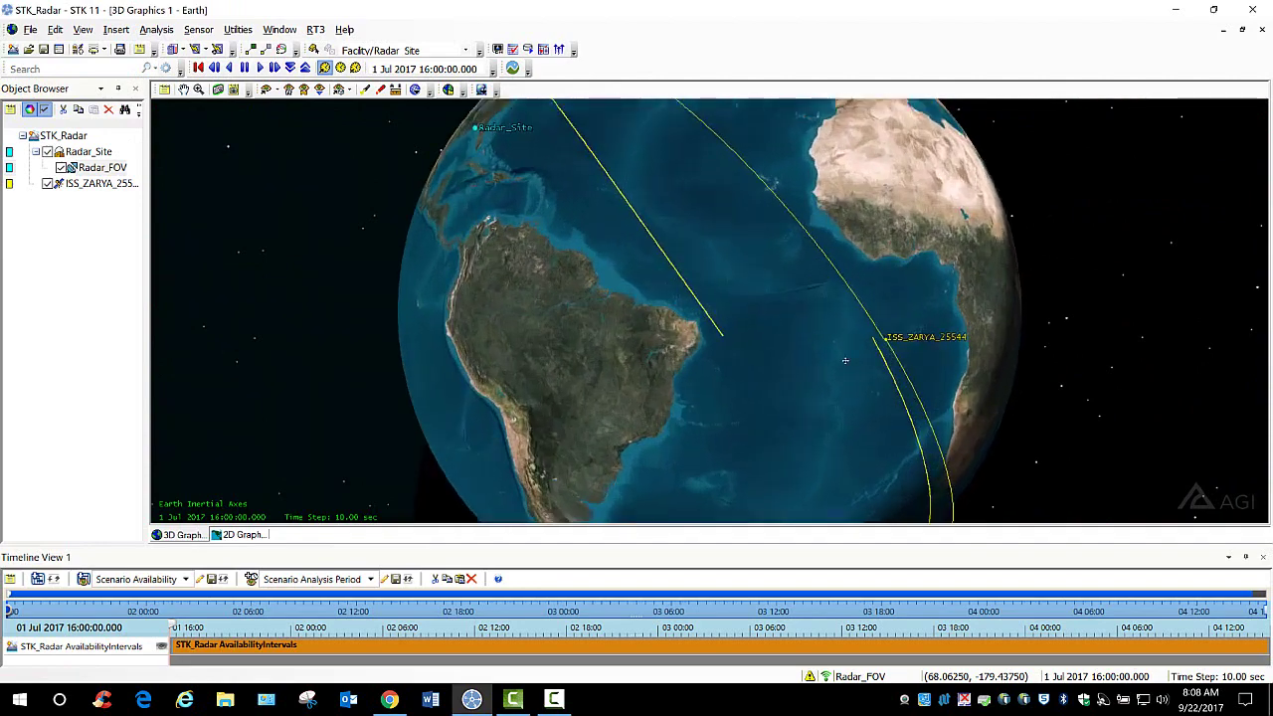
pyautogui.moveTo(845, 361); pyautogui.dragTo(822, 364)
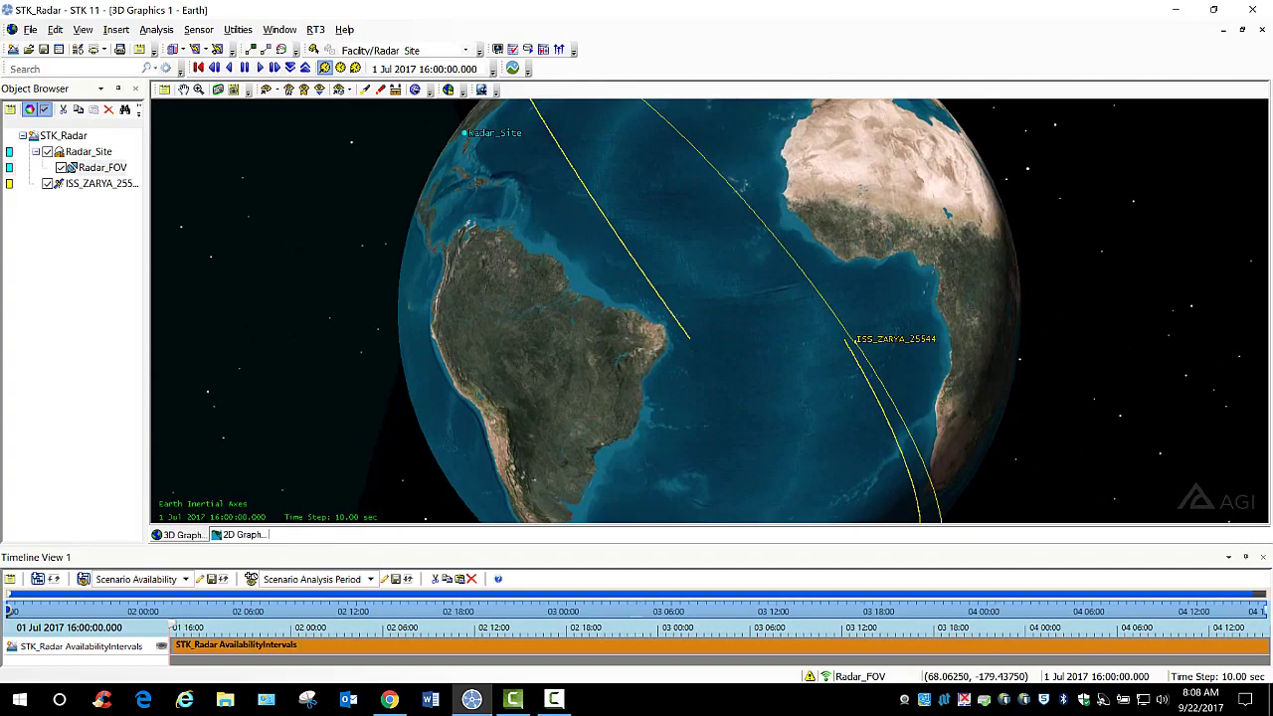
# Step: Open the ISS satellite's orbit properties, preview the TLE sets across the listed epochs, and close the preview
pyautogui.click(389, 699)
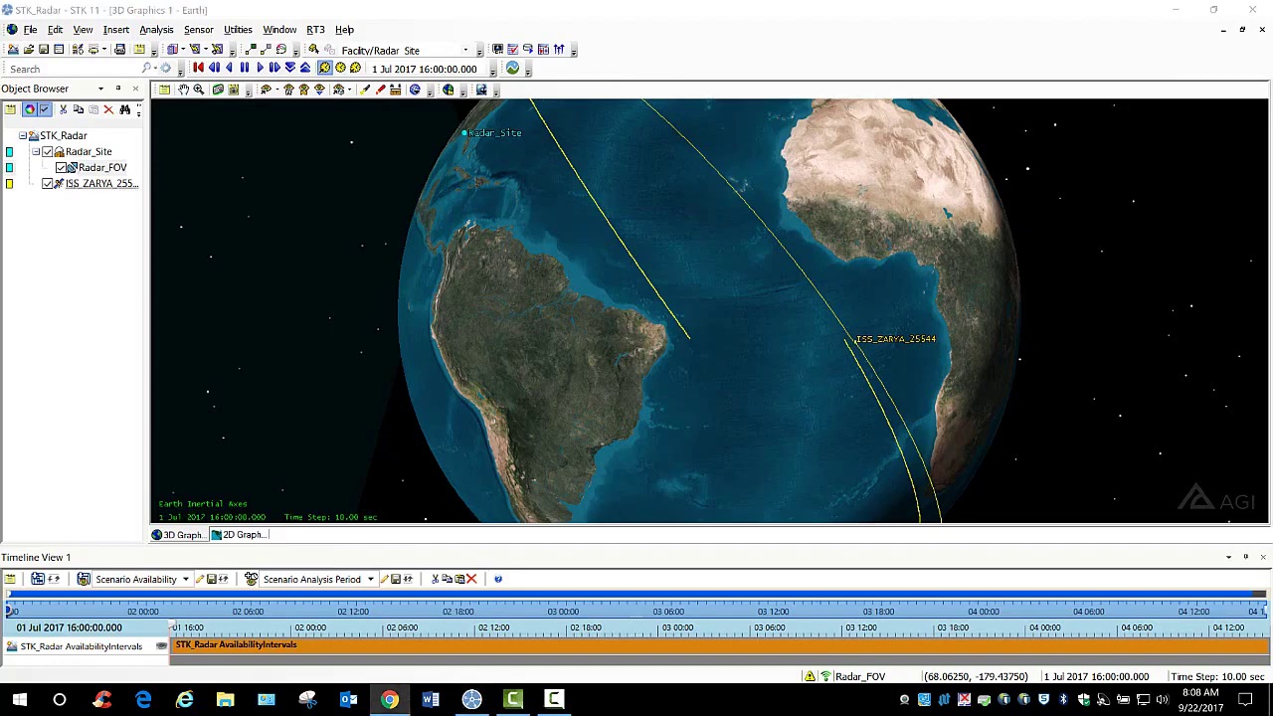
pyautogui.click(37, 91)
pyautogui.rightClick(73, 181)
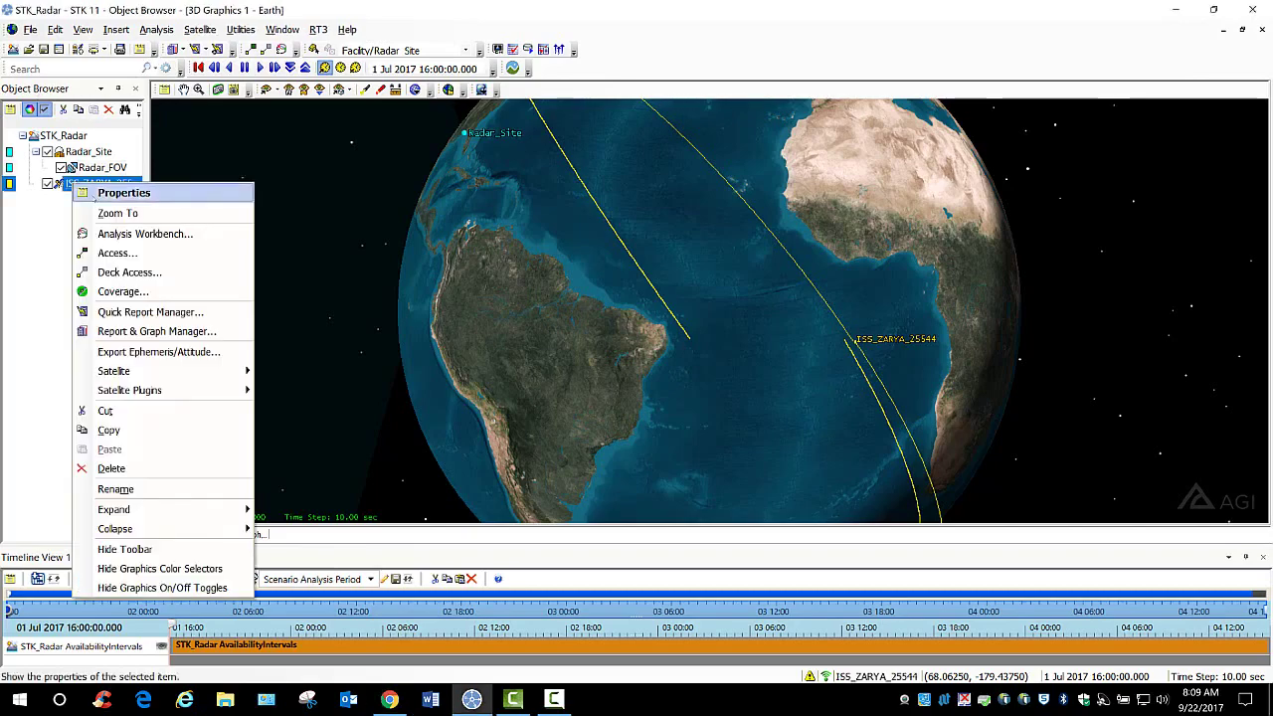
pyautogui.click(92, 196)
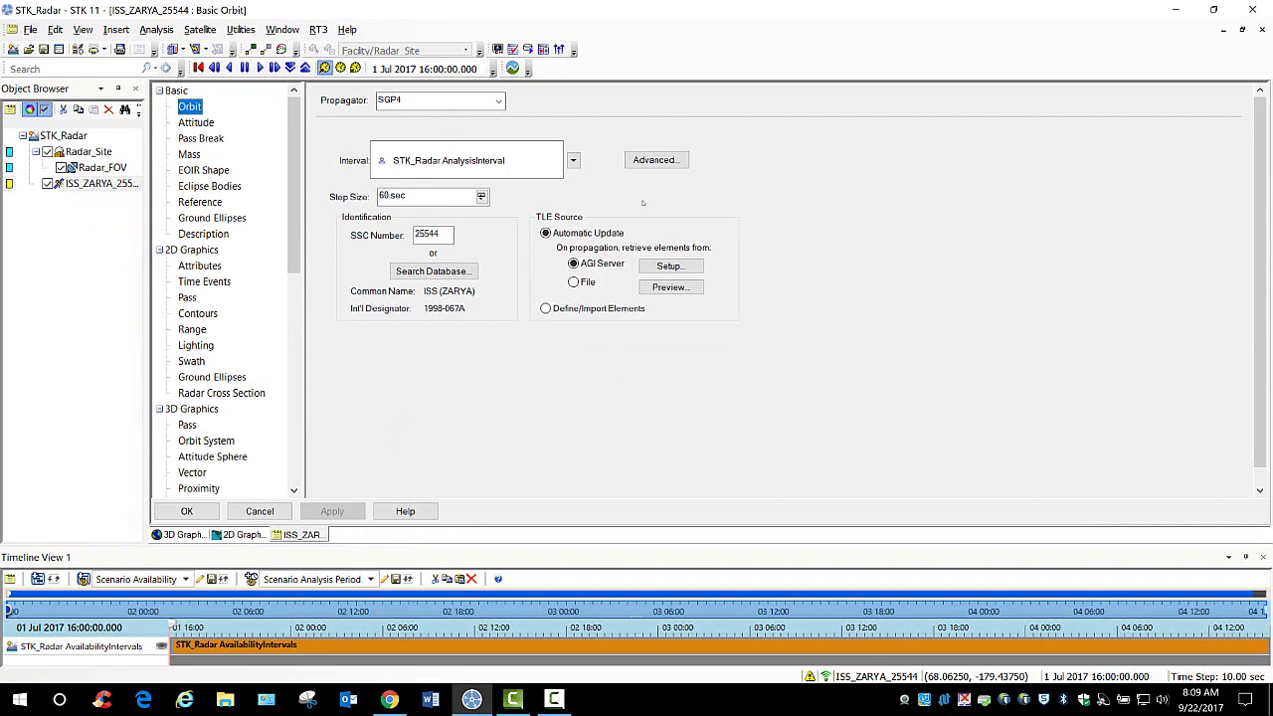
pyautogui.click(669, 288)
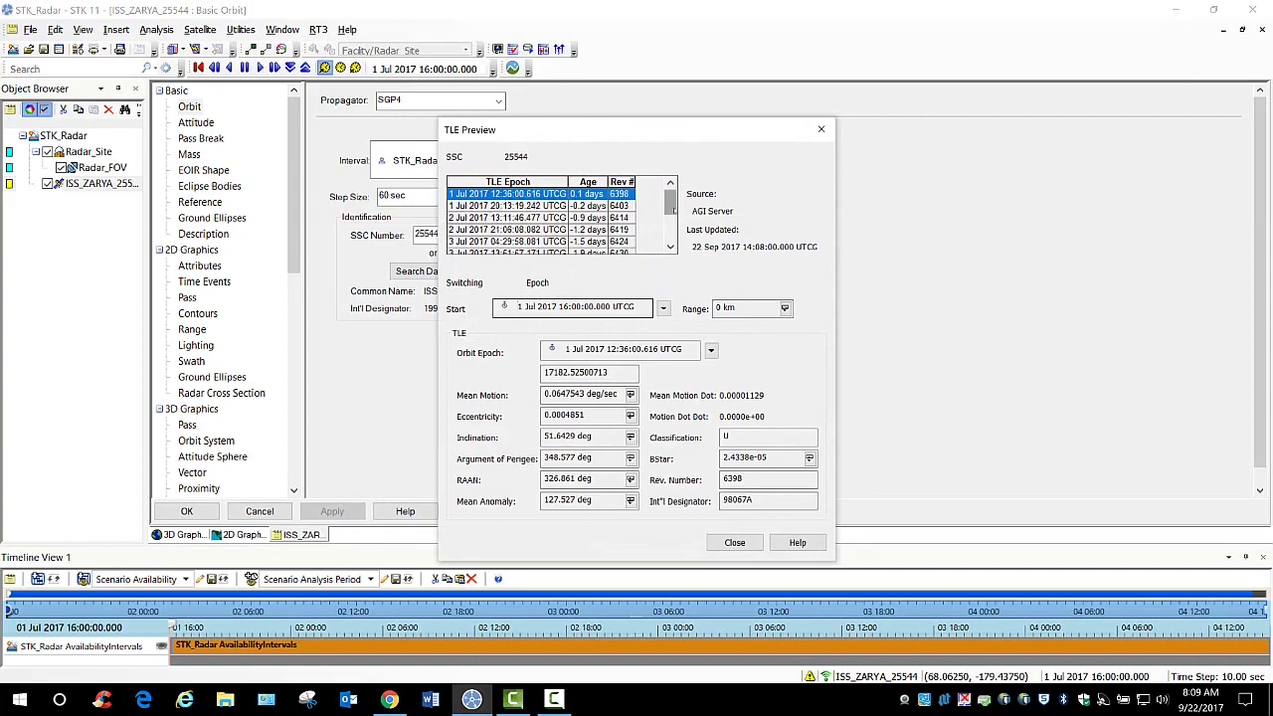
pyautogui.moveTo(670, 204); pyautogui.dragTo(671, 227)
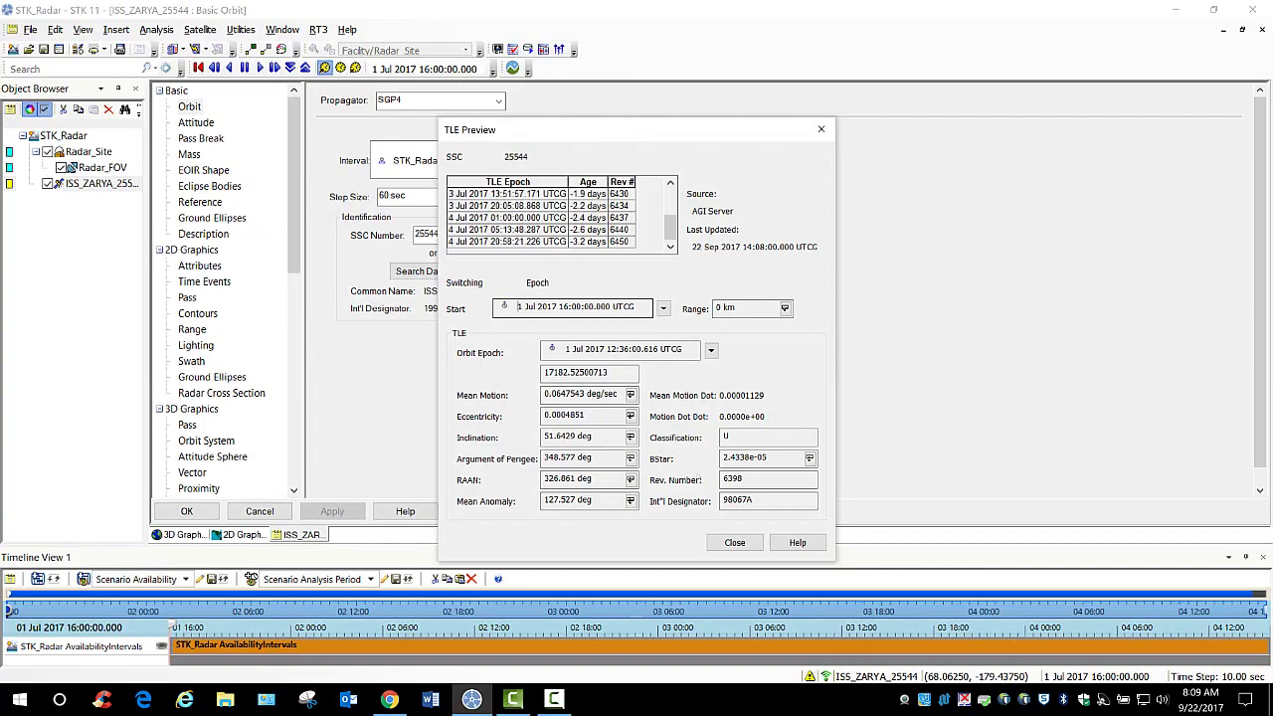
pyautogui.click(731, 540)
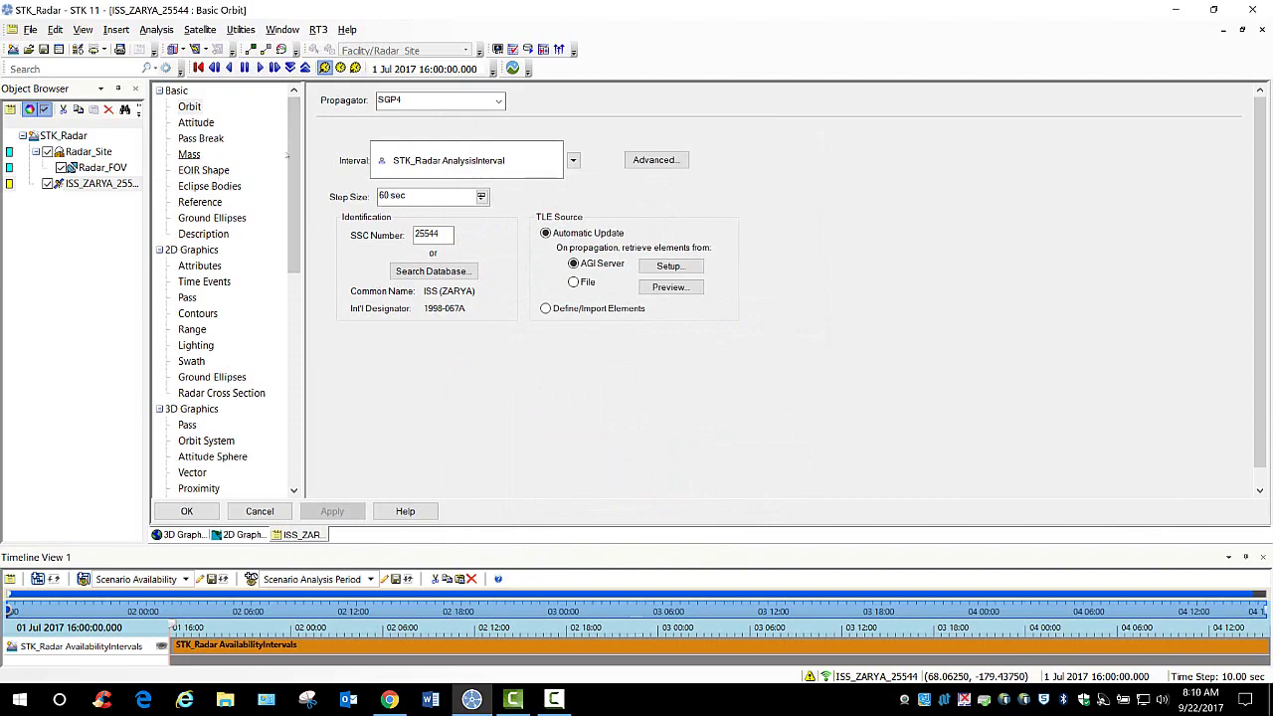
# Step: Turn off inheritance for the ISS satellite's RF radar cross section and set its Swerling case to IV
pyautogui.scroll(-2, 295, 211)
pyautogui.moveTo(294, 211); pyautogui.dragTo(304, 392)
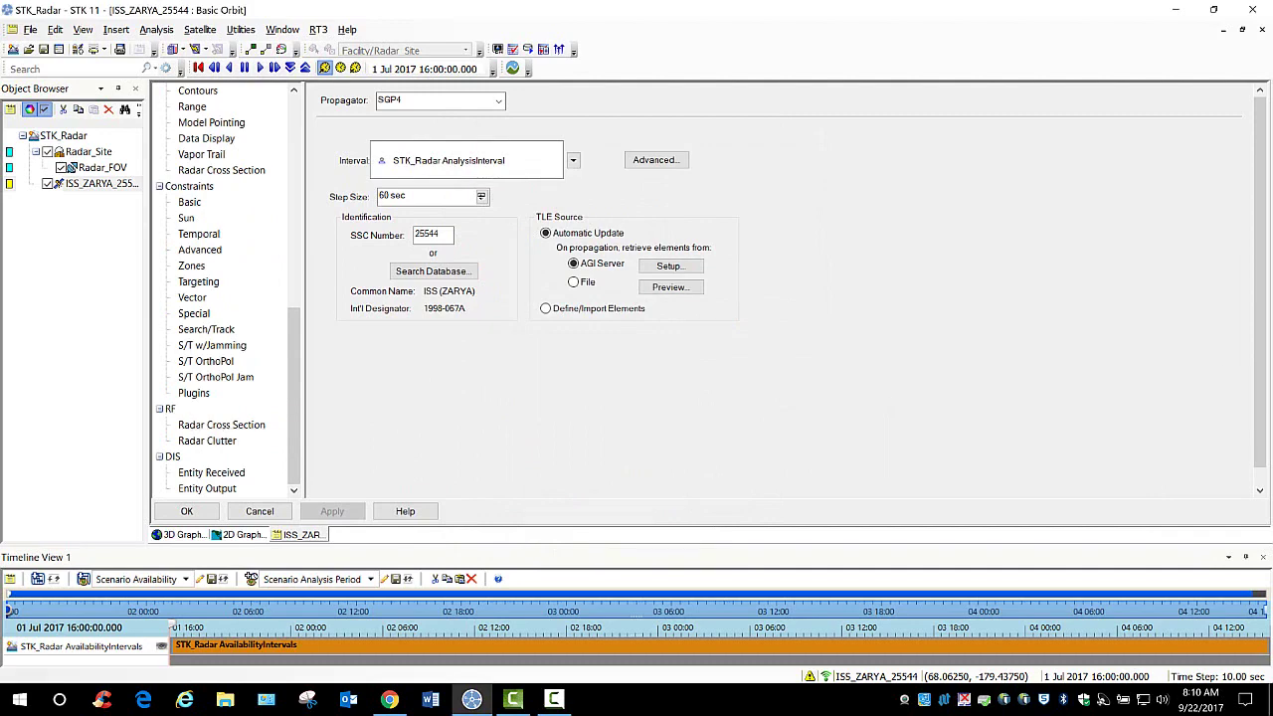
pyautogui.press('F10')
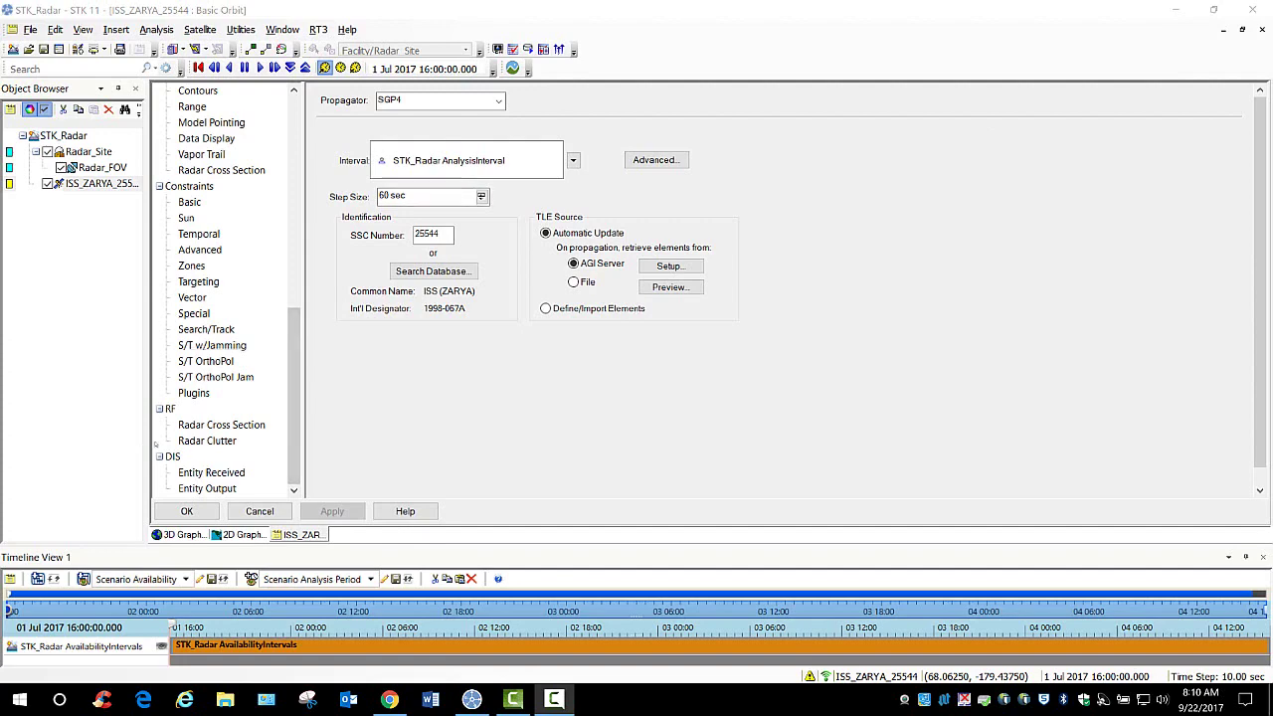
pyautogui.click(221, 425)
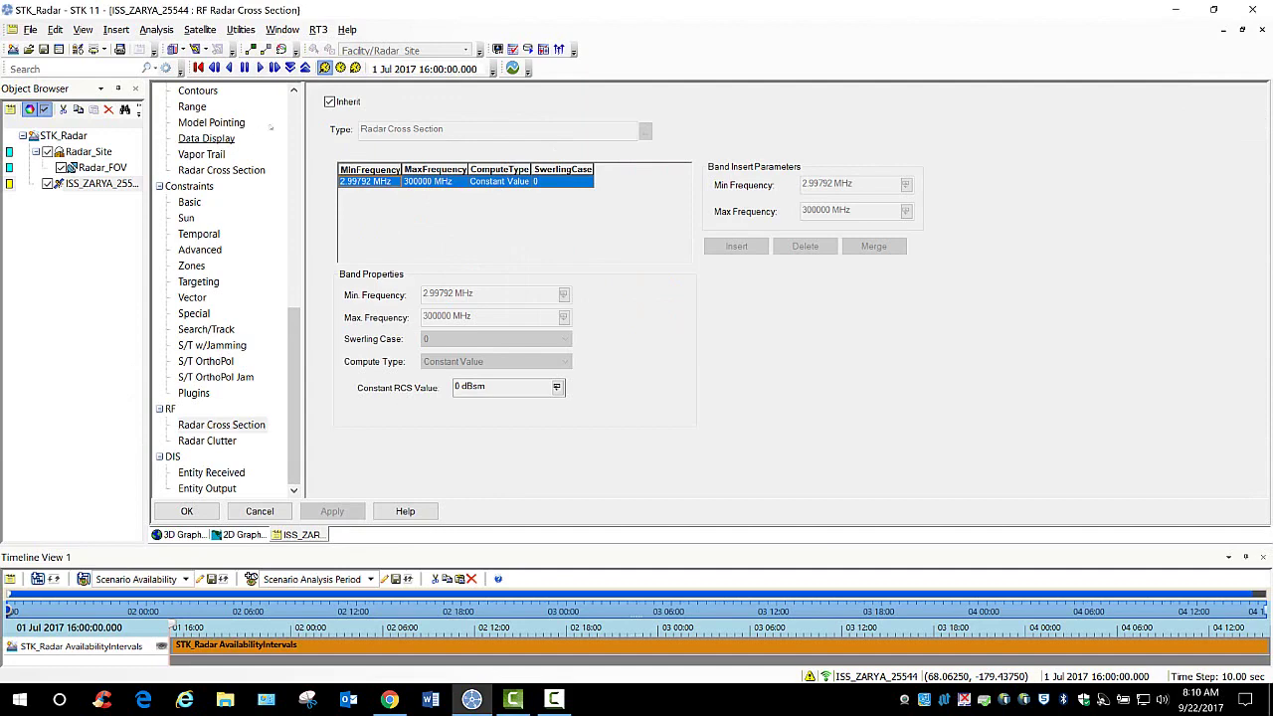
pyautogui.click(329, 101)
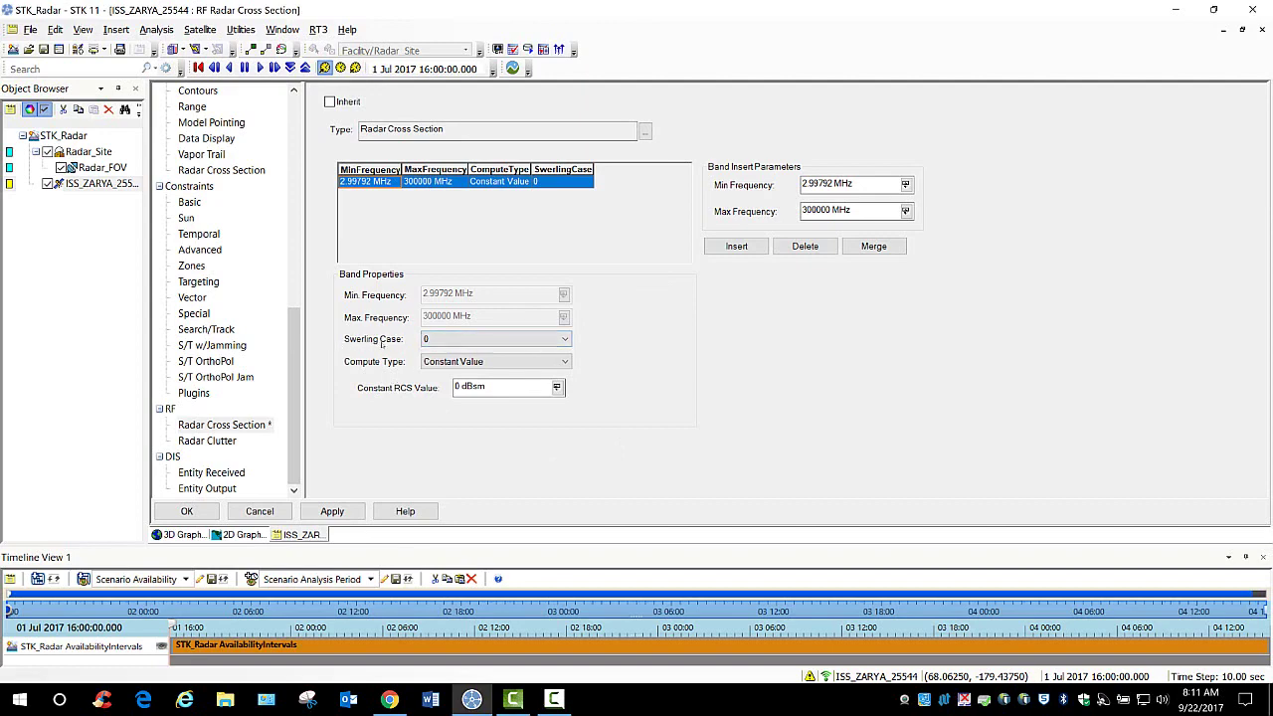
pyautogui.click(453, 340)
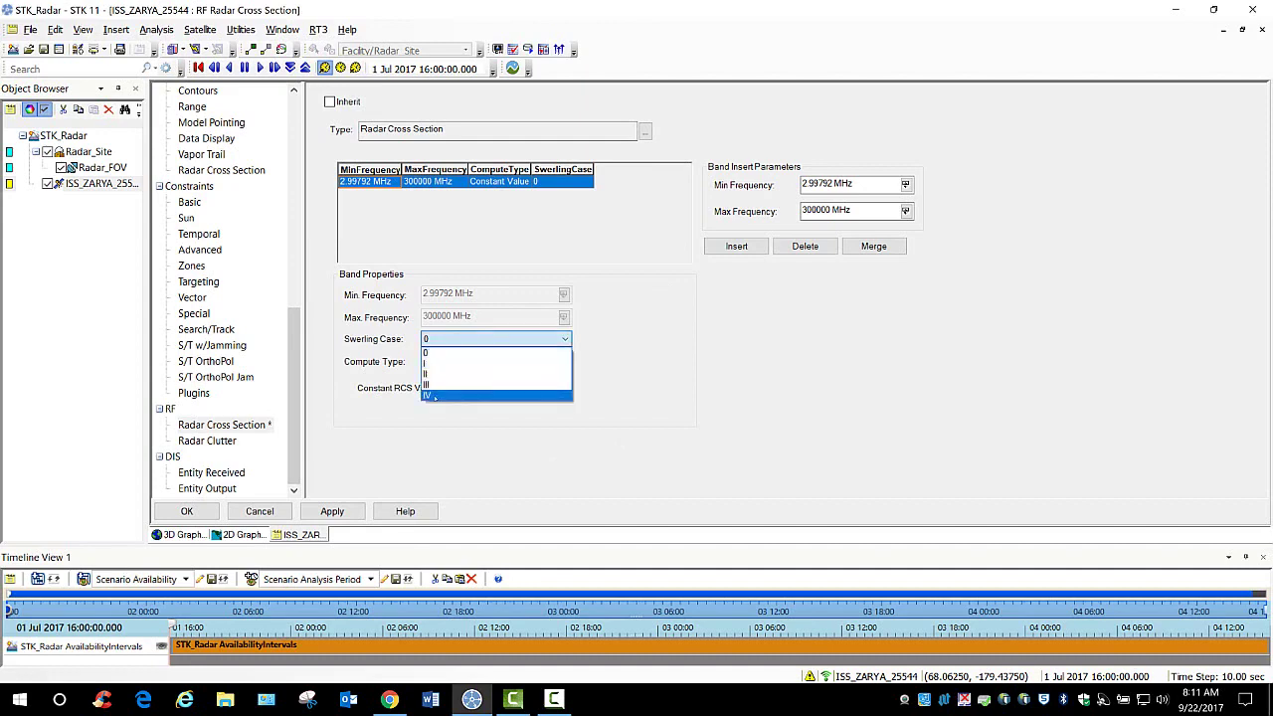
pyautogui.click(435, 396)
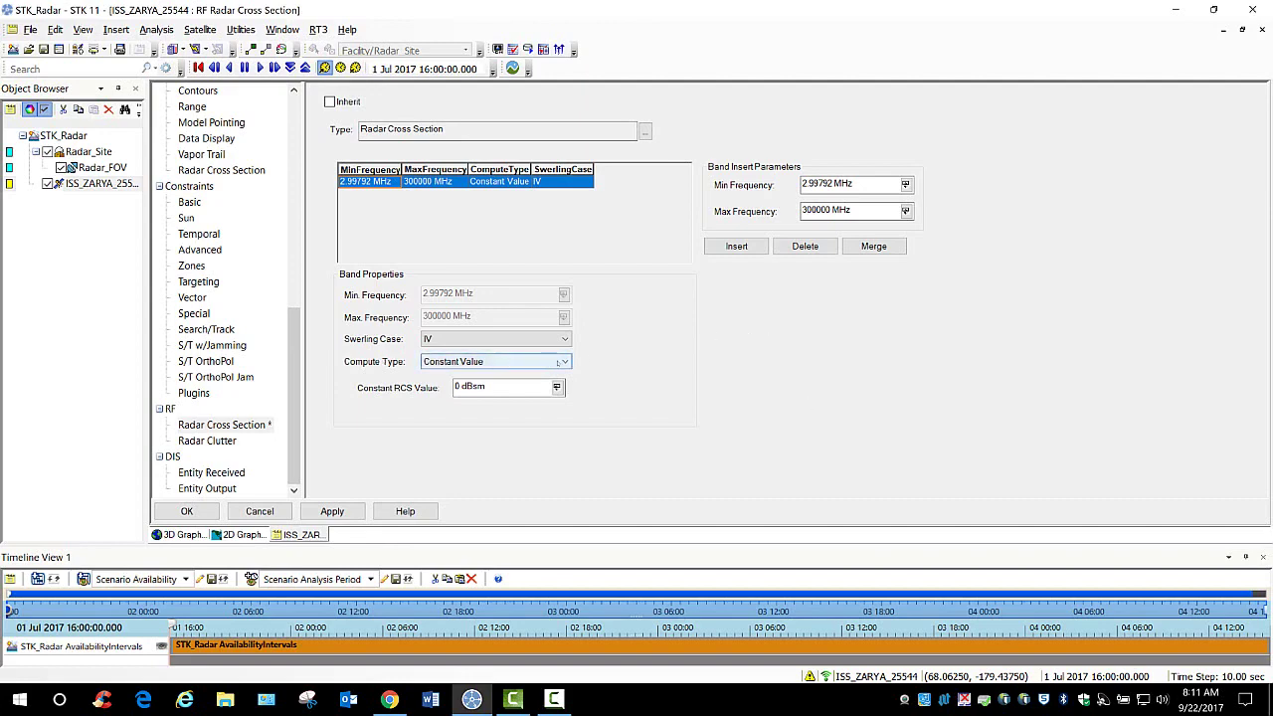
# Step: Set the ISS satellite's constant RCS value to 402 sqm, accept the properties, and save the scenario
pyautogui.click(558, 363)
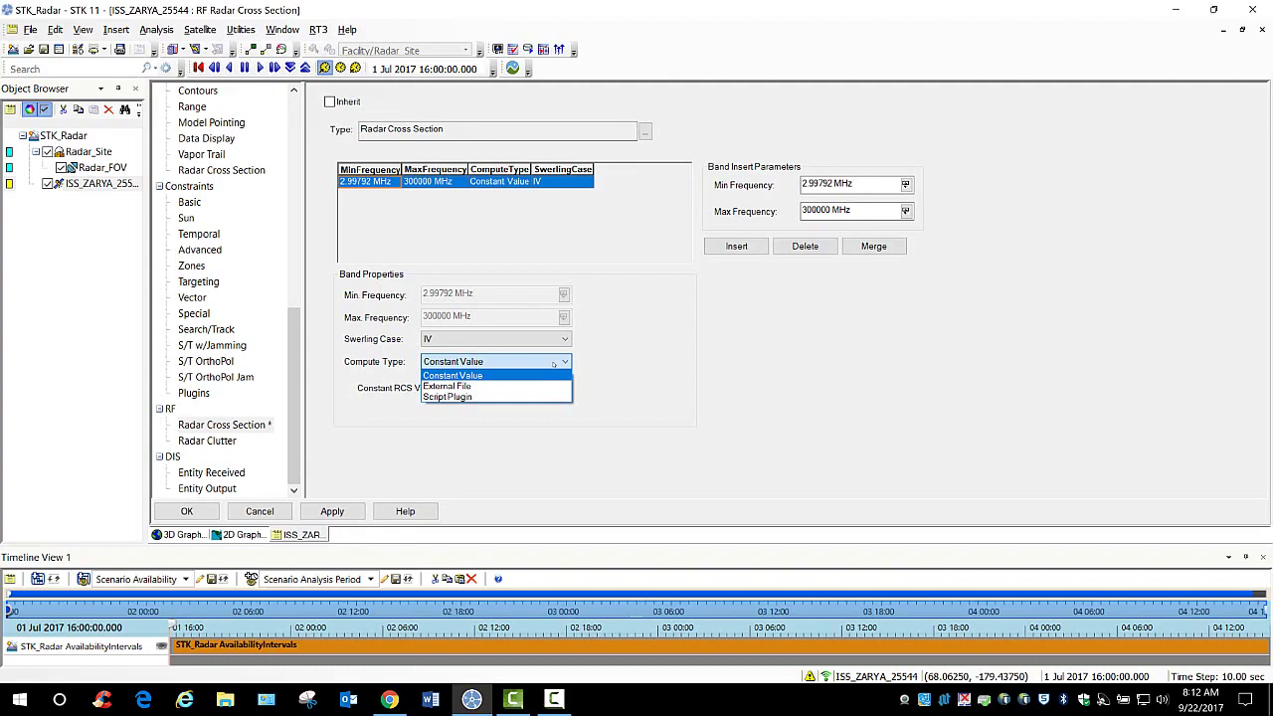
pyautogui.click(502, 364)
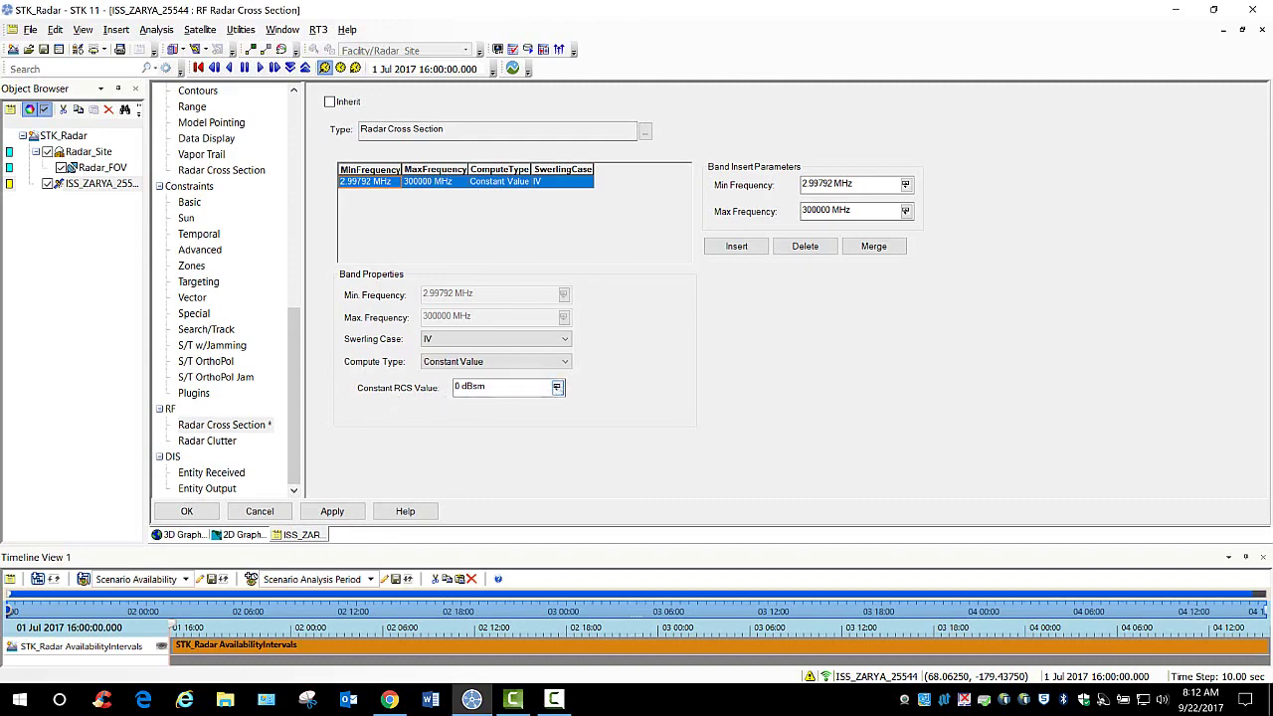
pyautogui.click(557, 386)
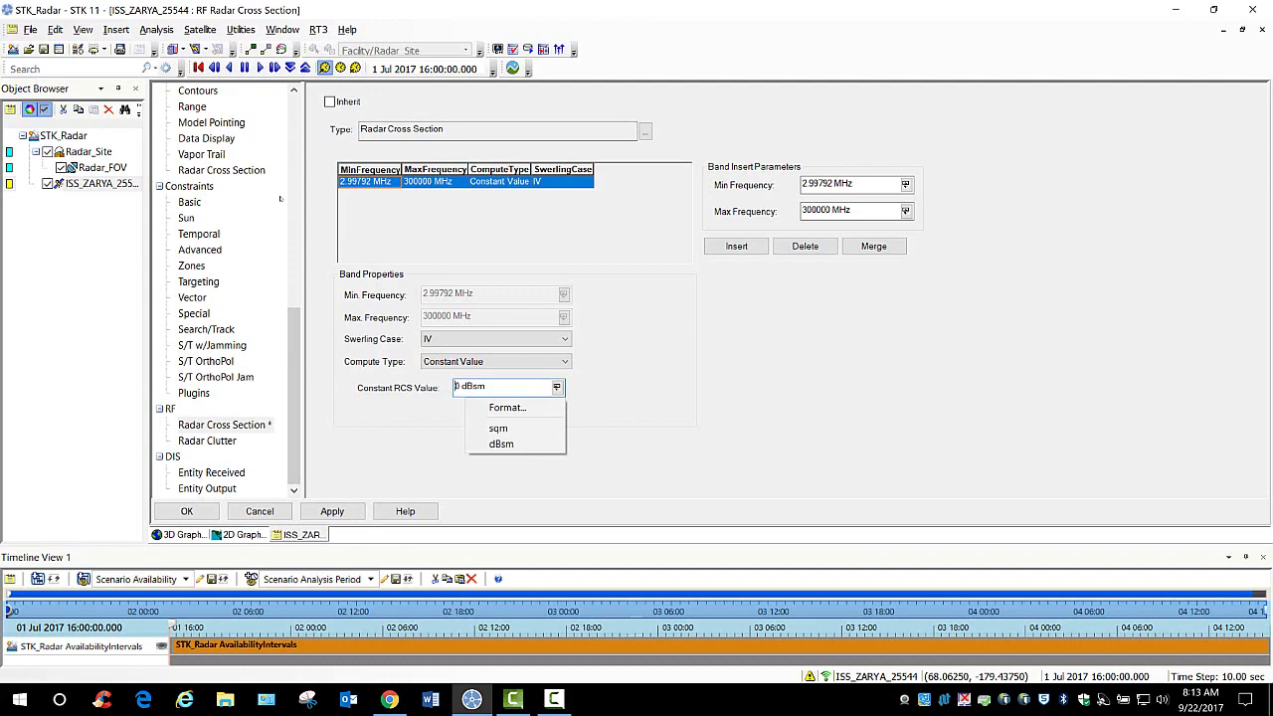
pyautogui.click(497, 428)
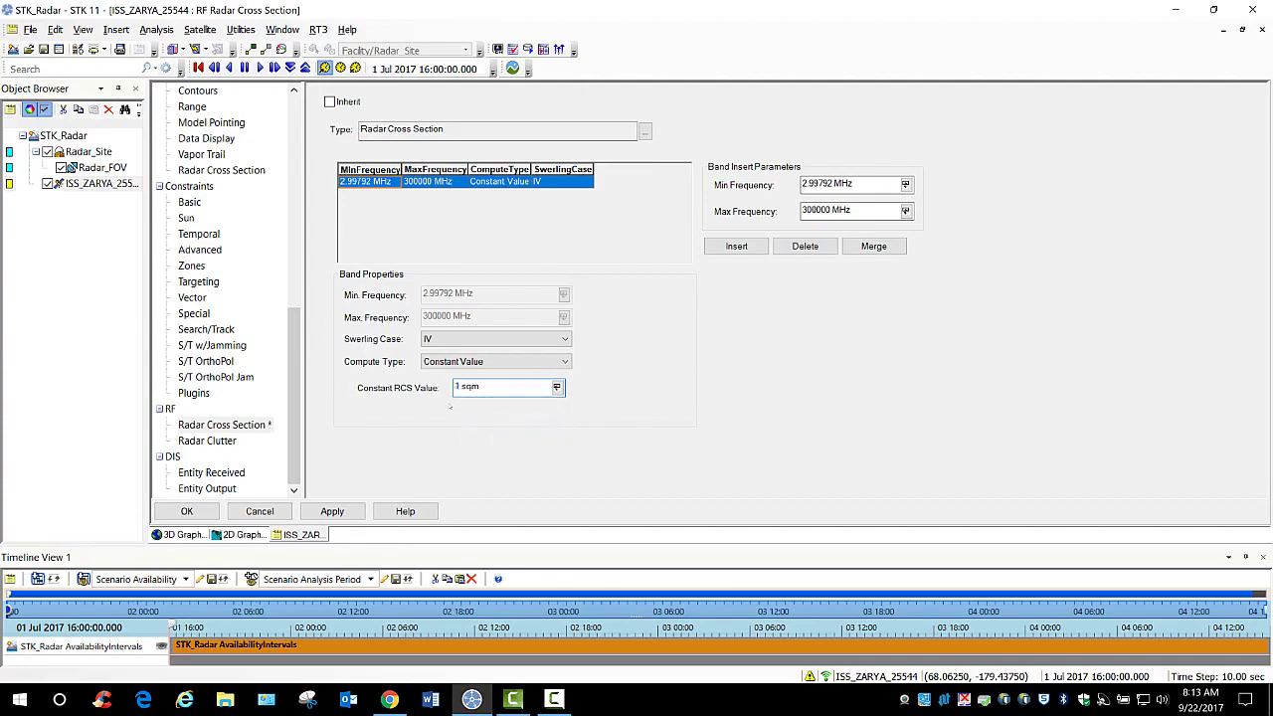
pyautogui.doubleClick(458, 386)
pyautogui.write('402')
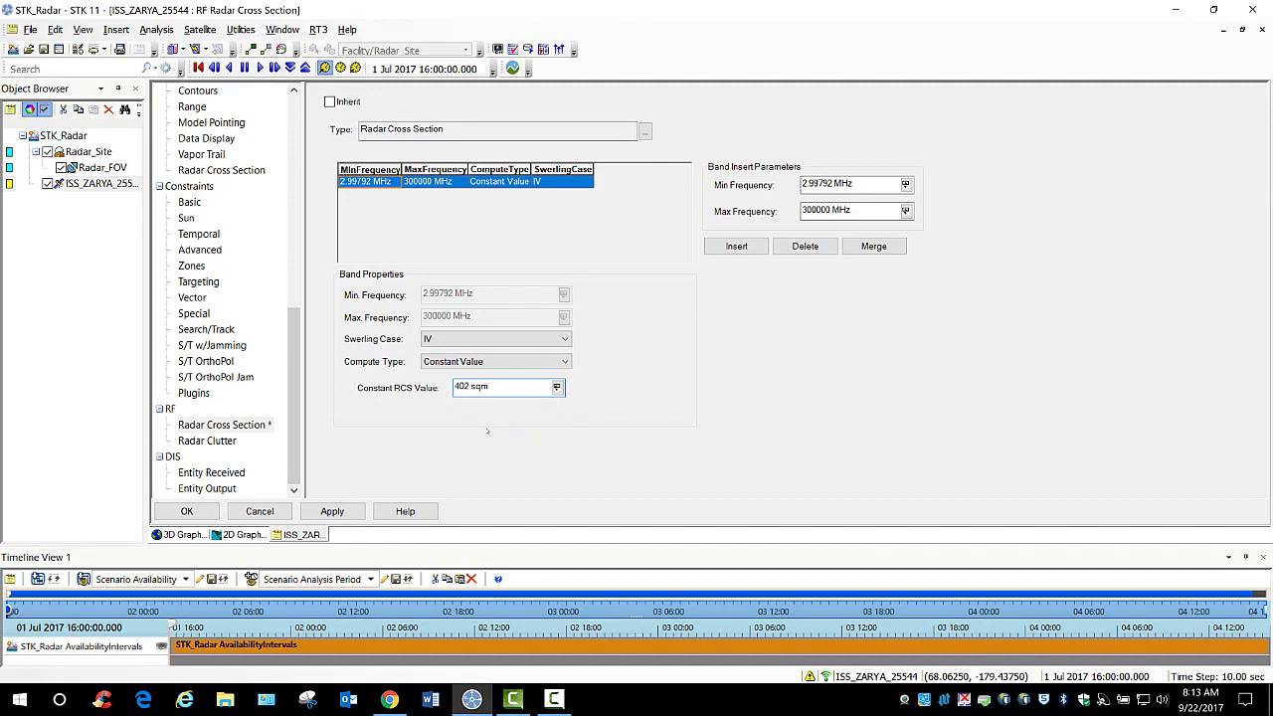
pyautogui.click(332, 512)
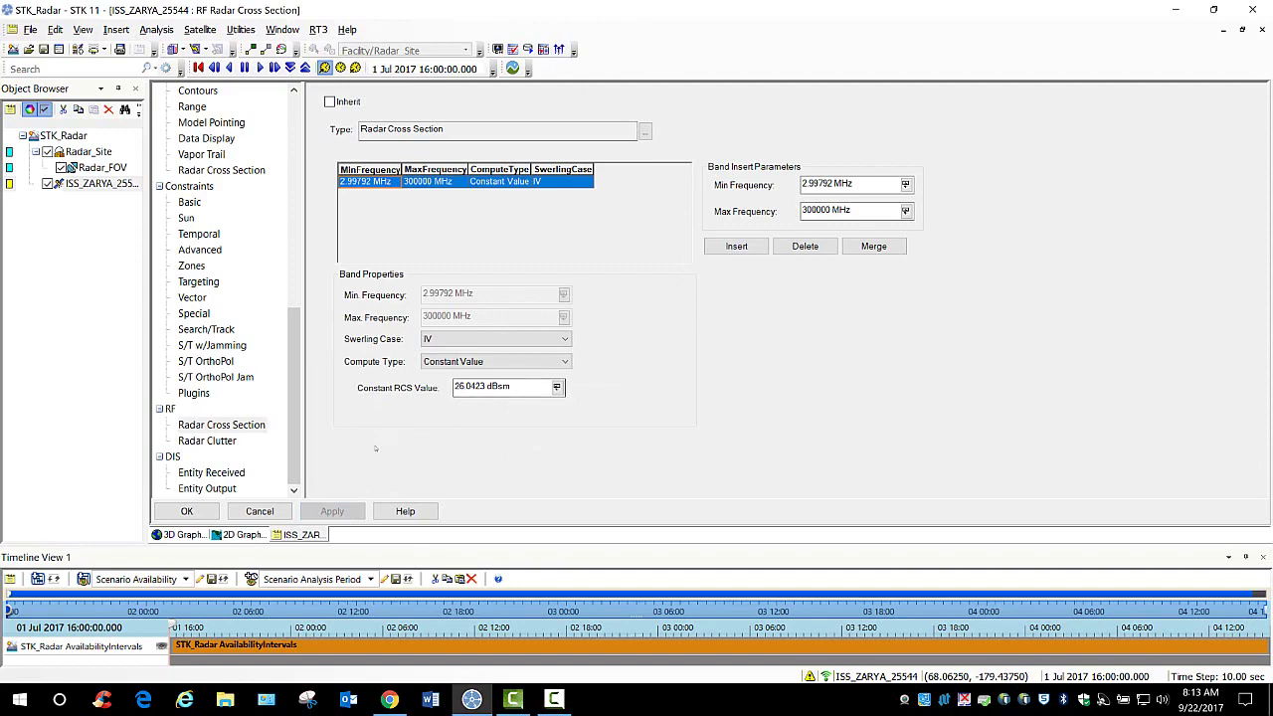
pyautogui.click(186, 511)
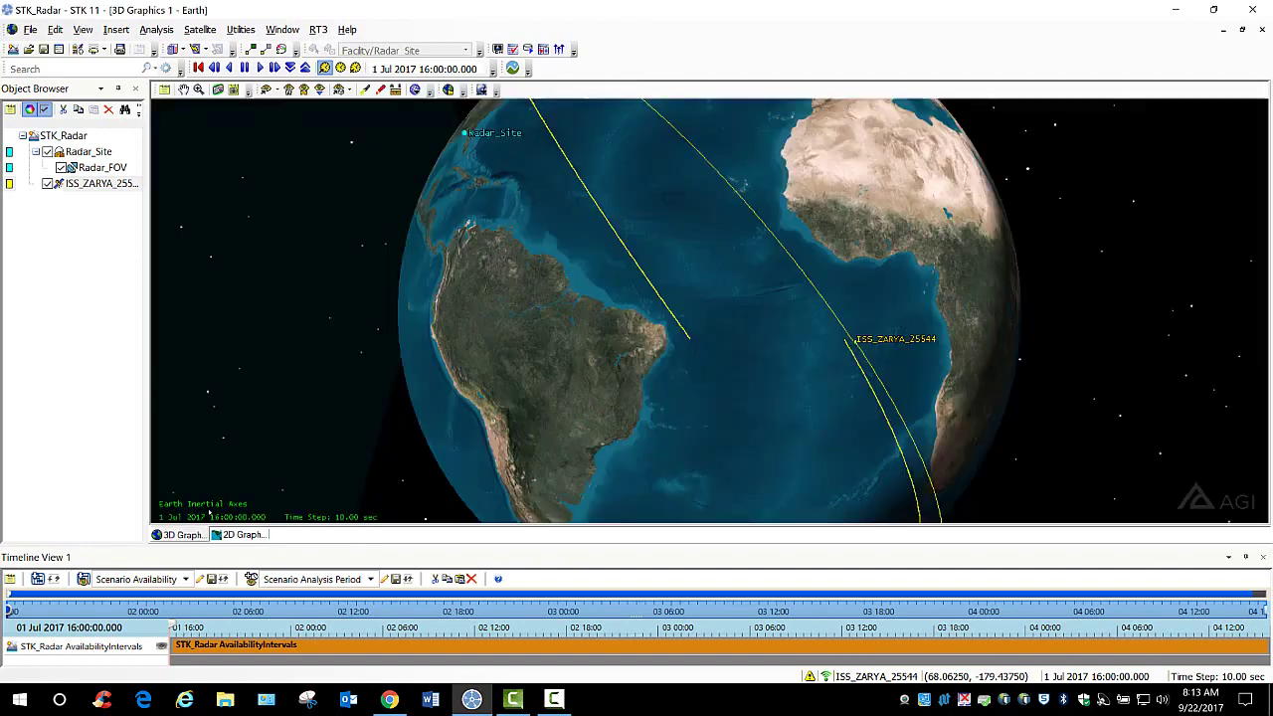
pyautogui.click(43, 49)
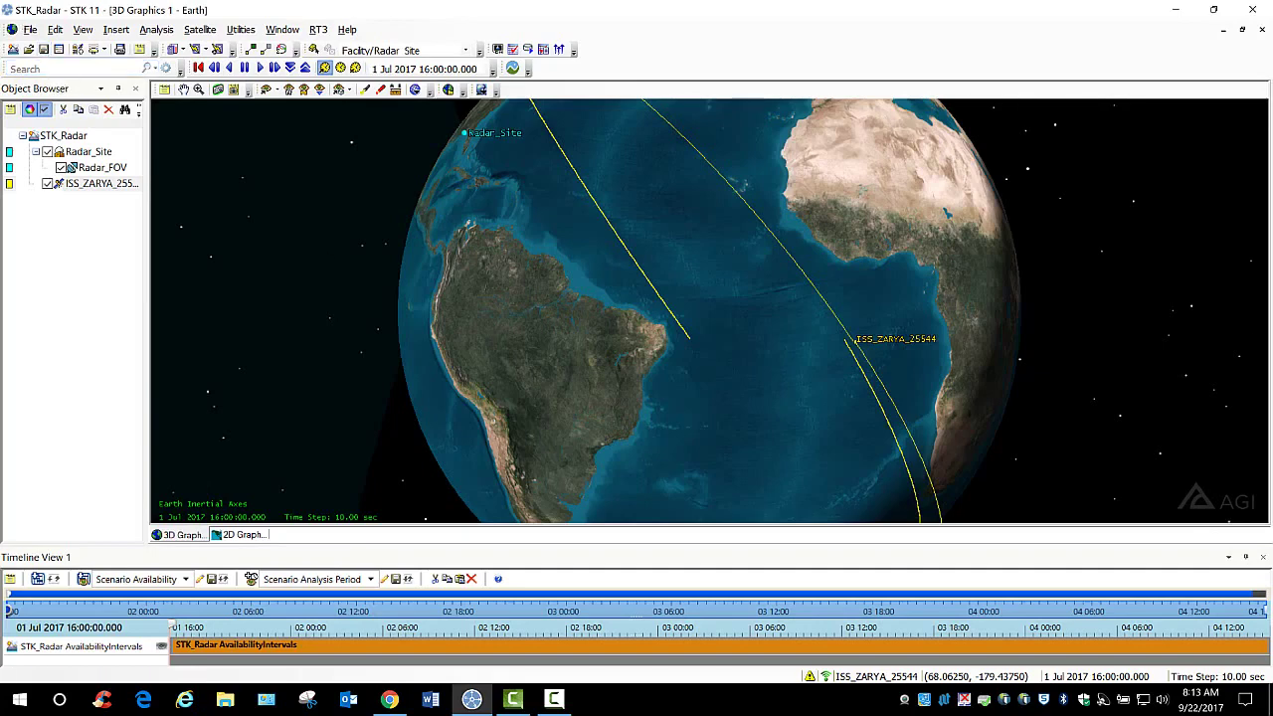
# Step: Insert a default Radar object attached to the Radar_FOV sensor and close the insert dialog
pyautogui.hotkey('alt', 'Tab')
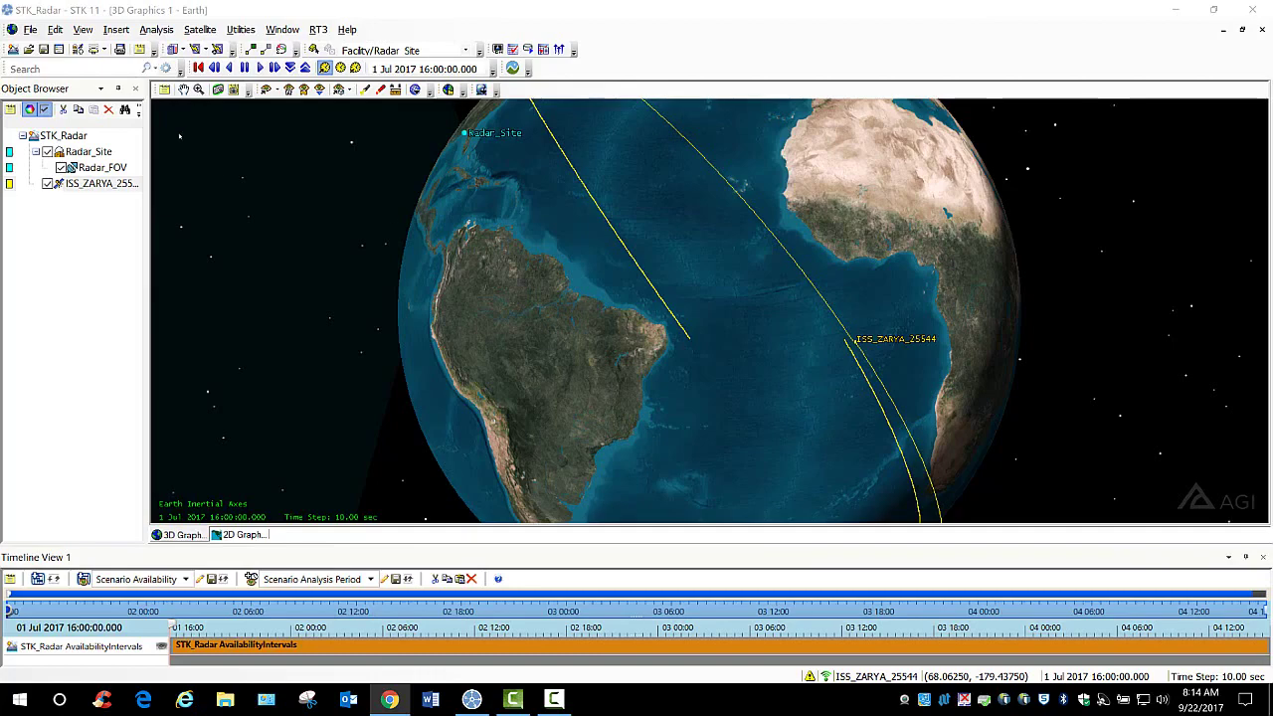
pyautogui.click(78, 49)
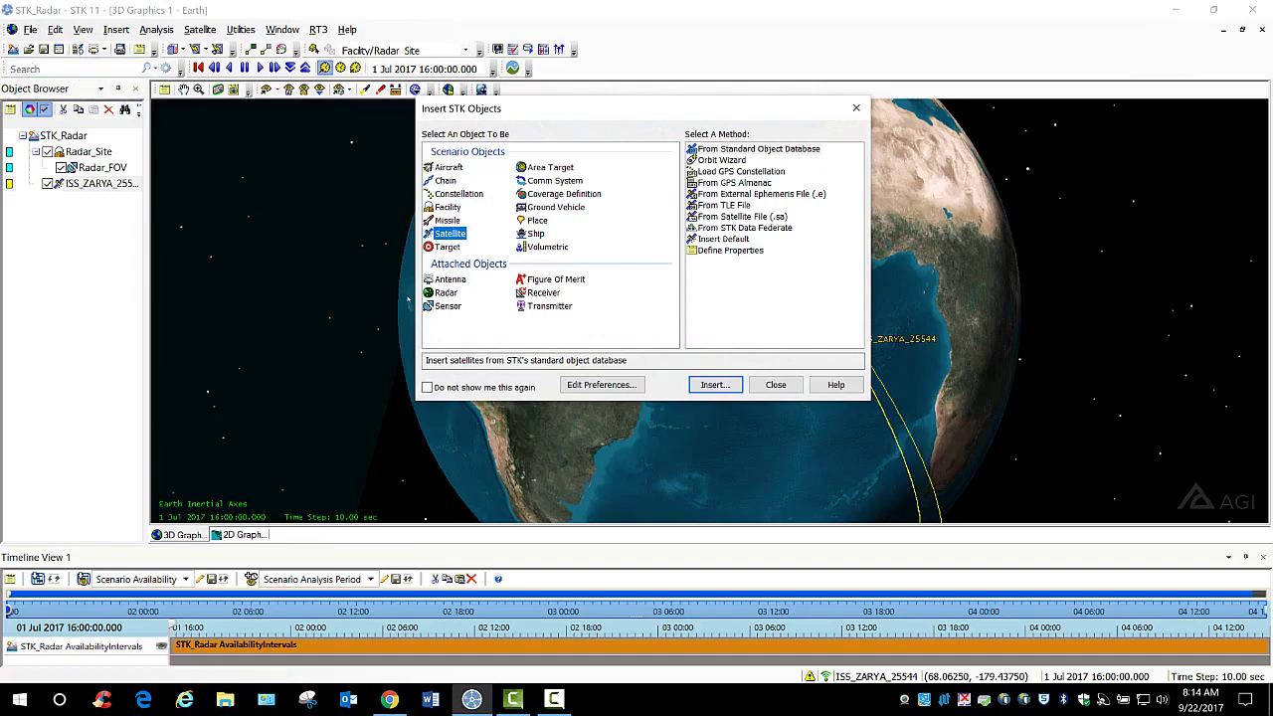
pyautogui.click(446, 293)
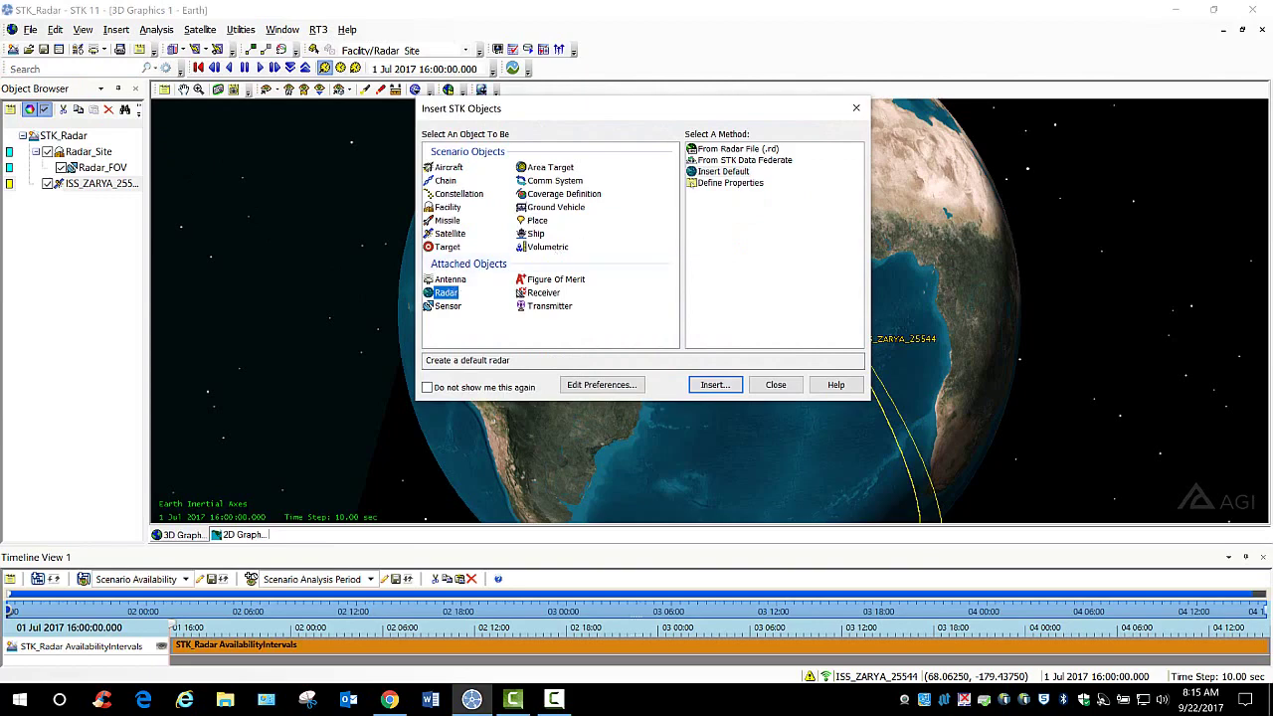
pyautogui.click(721, 171)
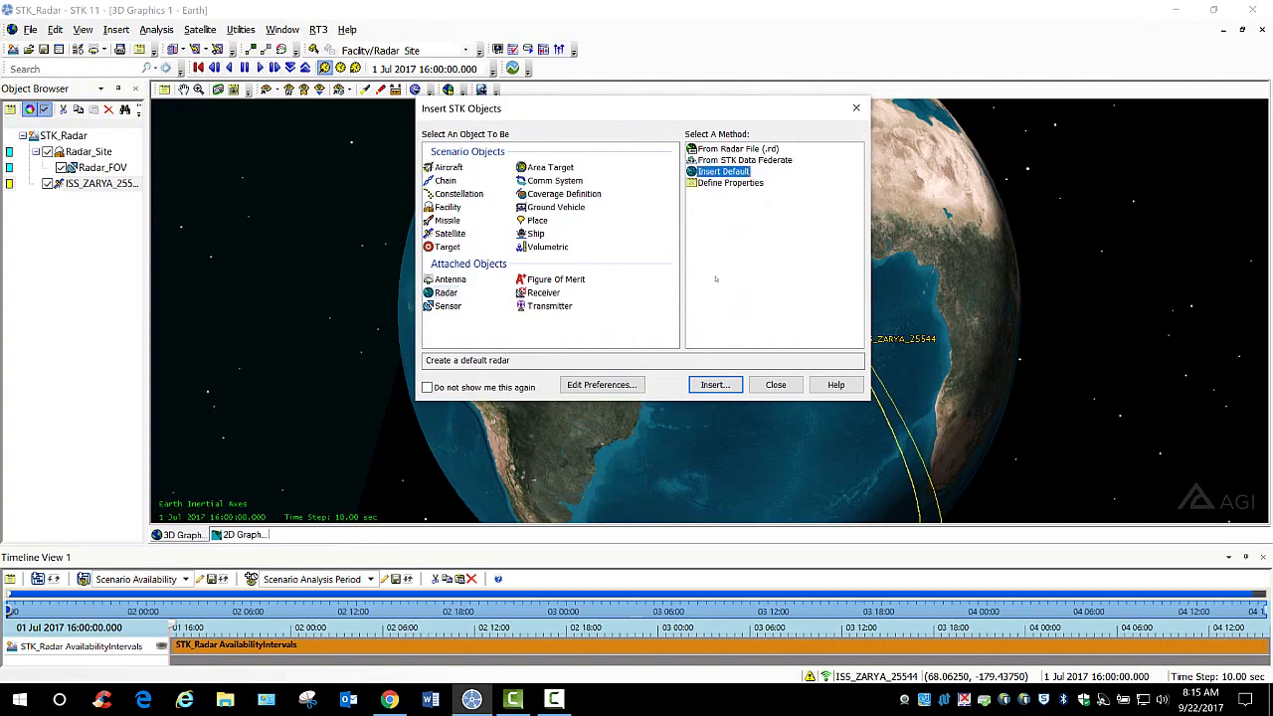
pyautogui.click(715, 384)
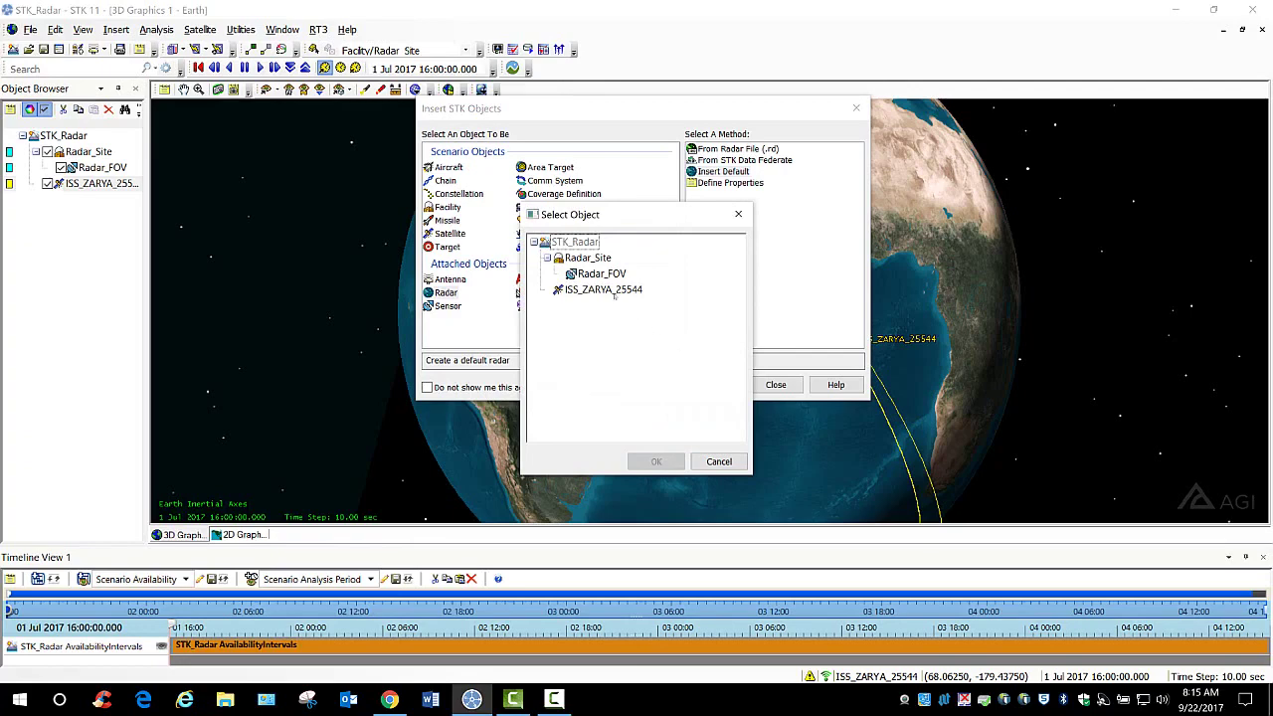
pyautogui.click(601, 274)
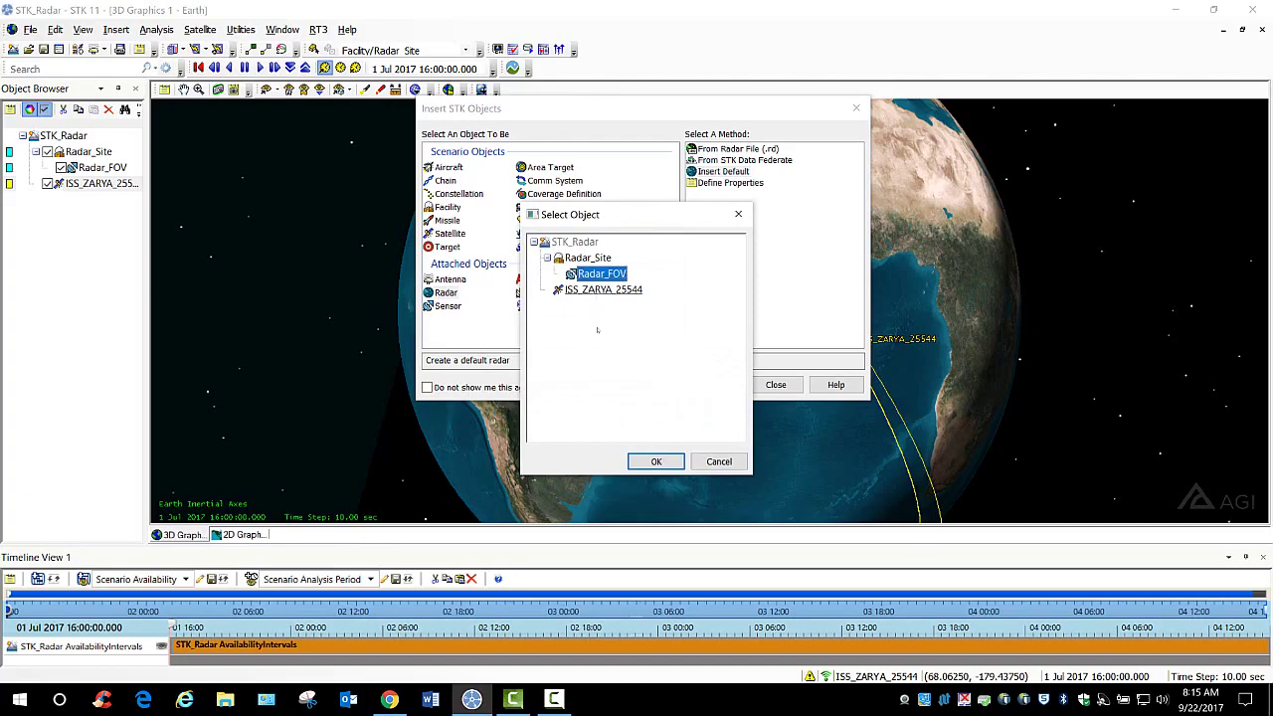
pyautogui.click(656, 462)
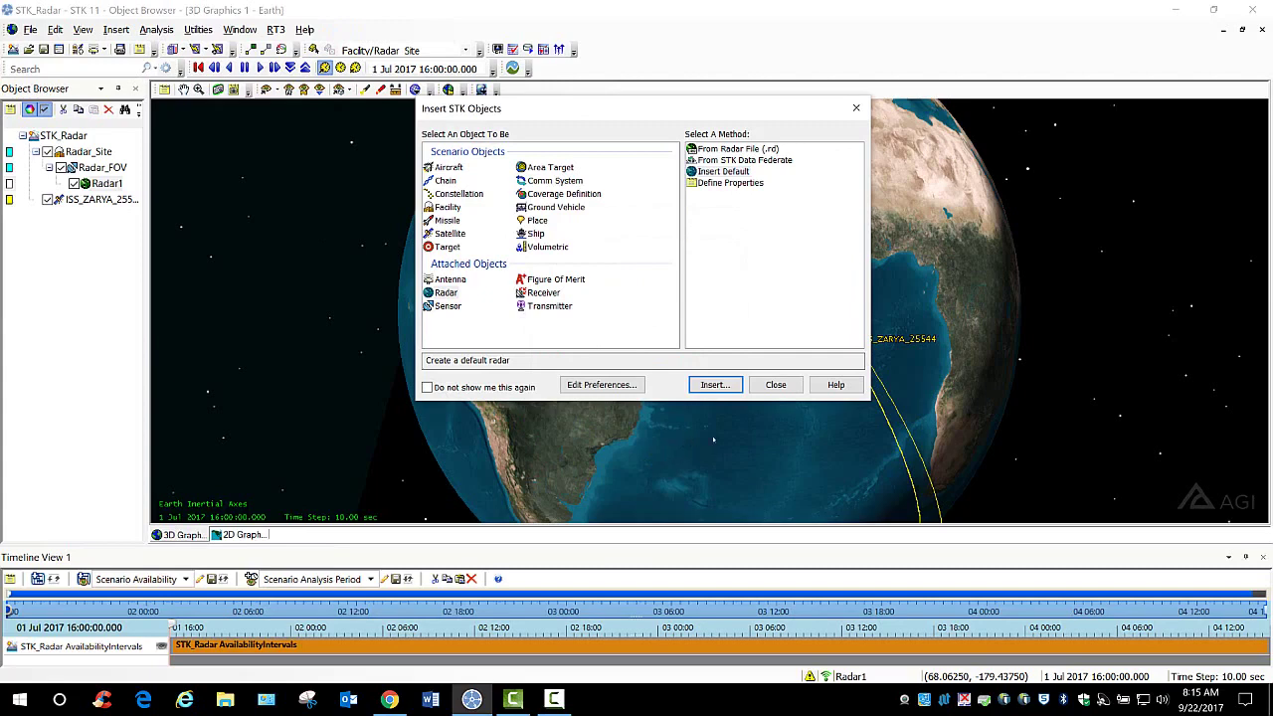
pyautogui.click(772, 385)
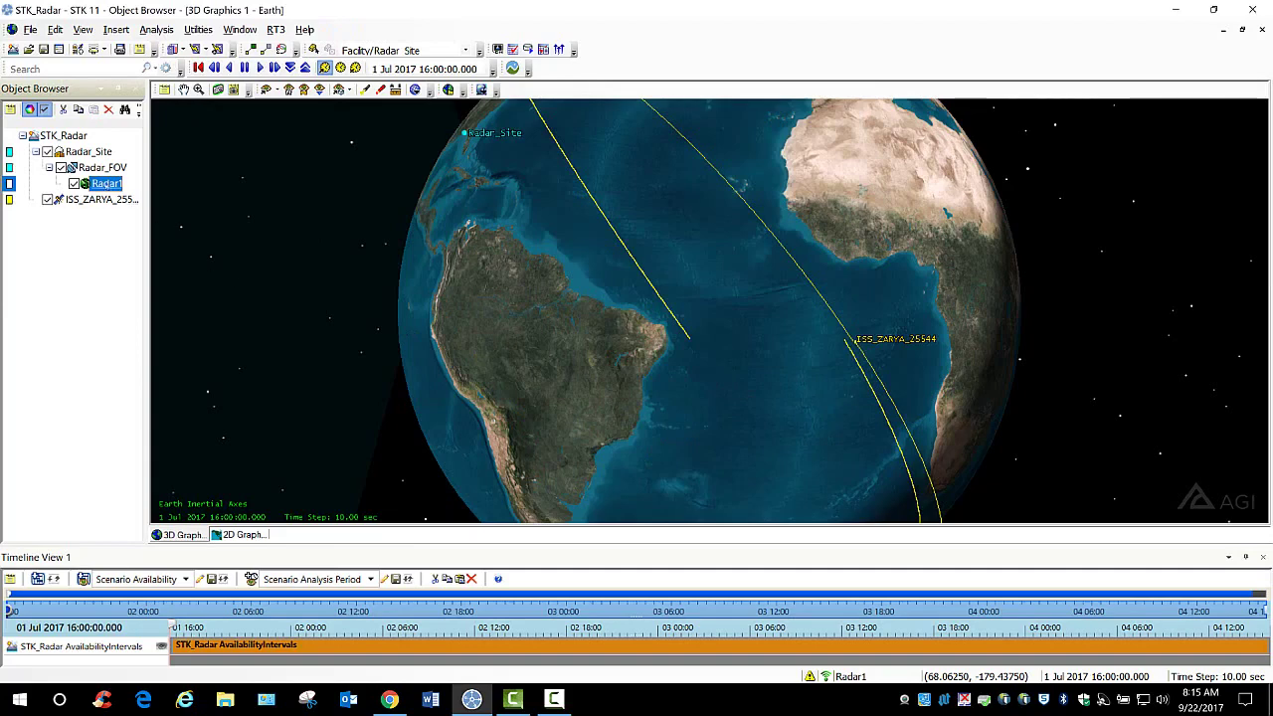
# Step: Rename the new radar under Radar_FOV as ISS_Tracker
pyautogui.rightClick(104, 184)
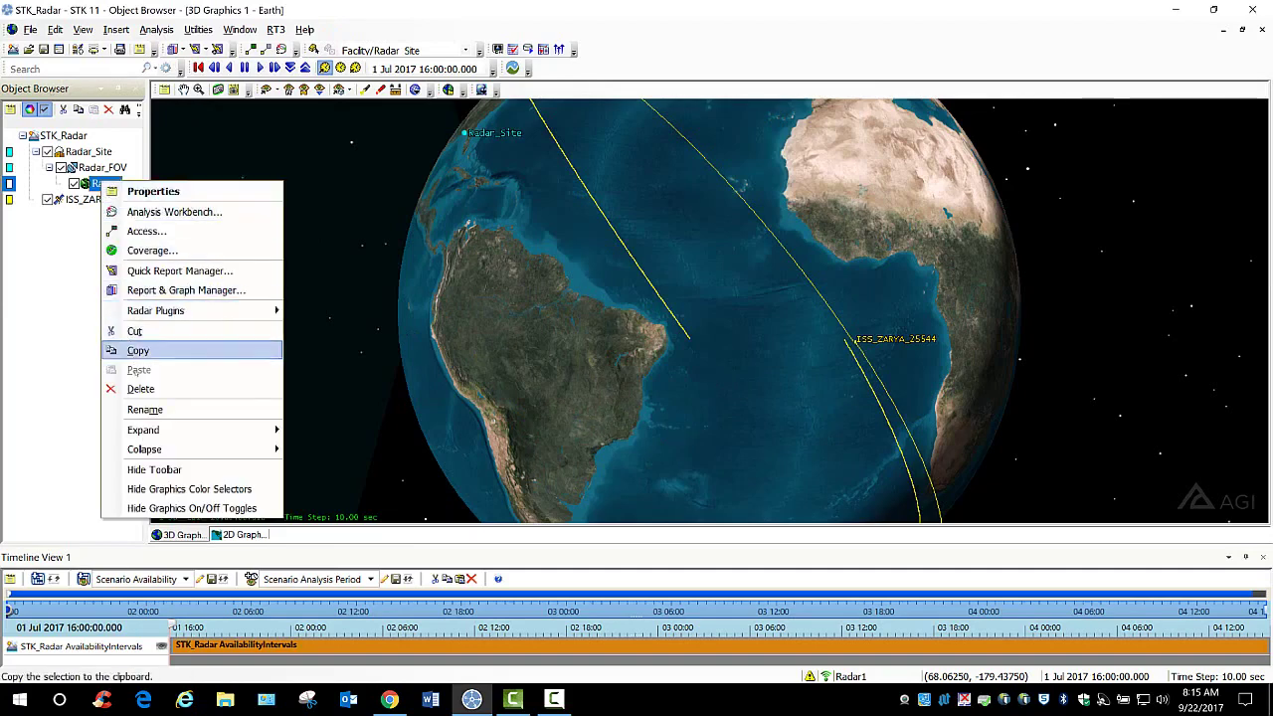
pyautogui.press('Return')
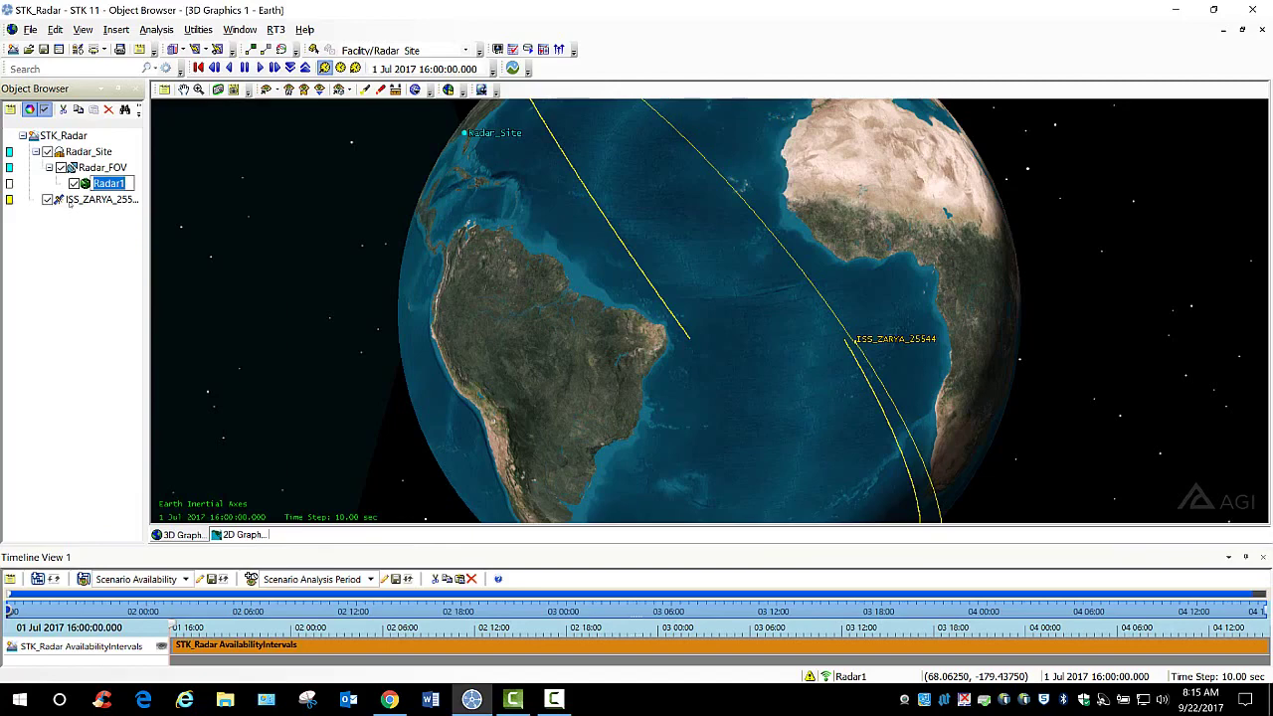
pyautogui.write('ISS_Tracker')
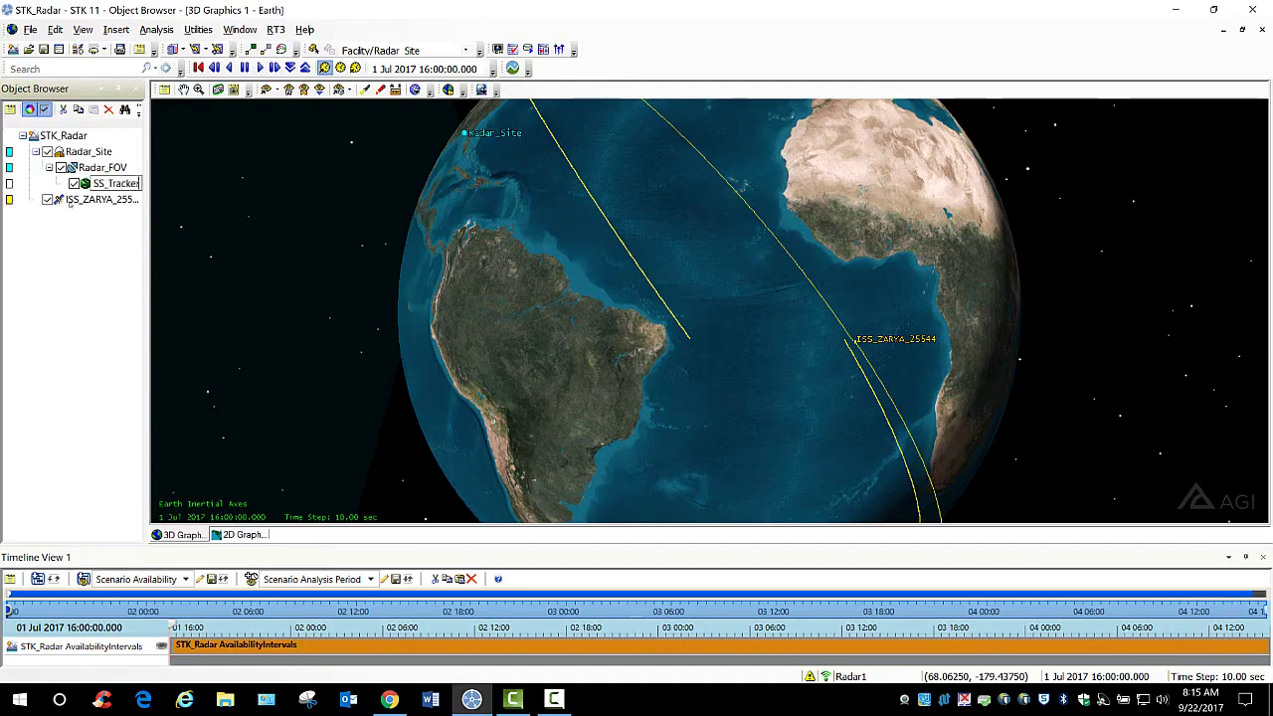
pyautogui.press('Return')
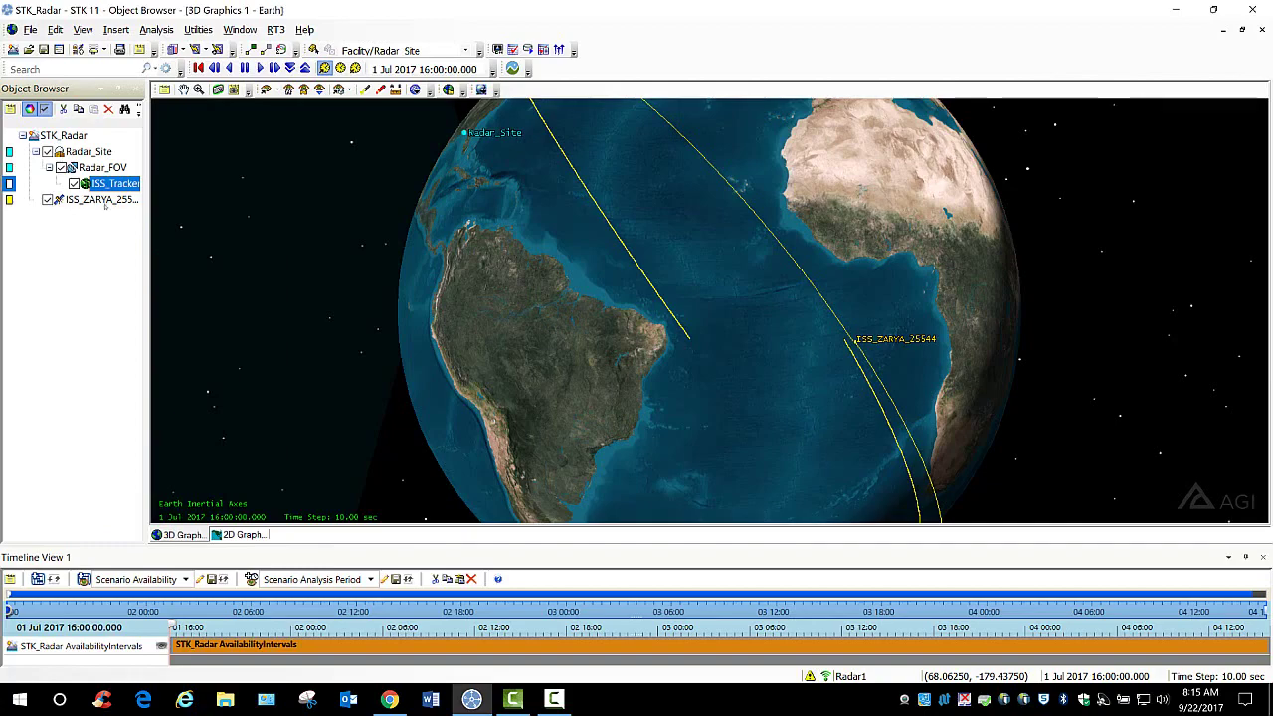
# Step: Set ISS_Tracker's pulse integration to Fixed Pulse Number with a pulse number of 8 and apply the change
pyautogui.rightClick(103, 184)
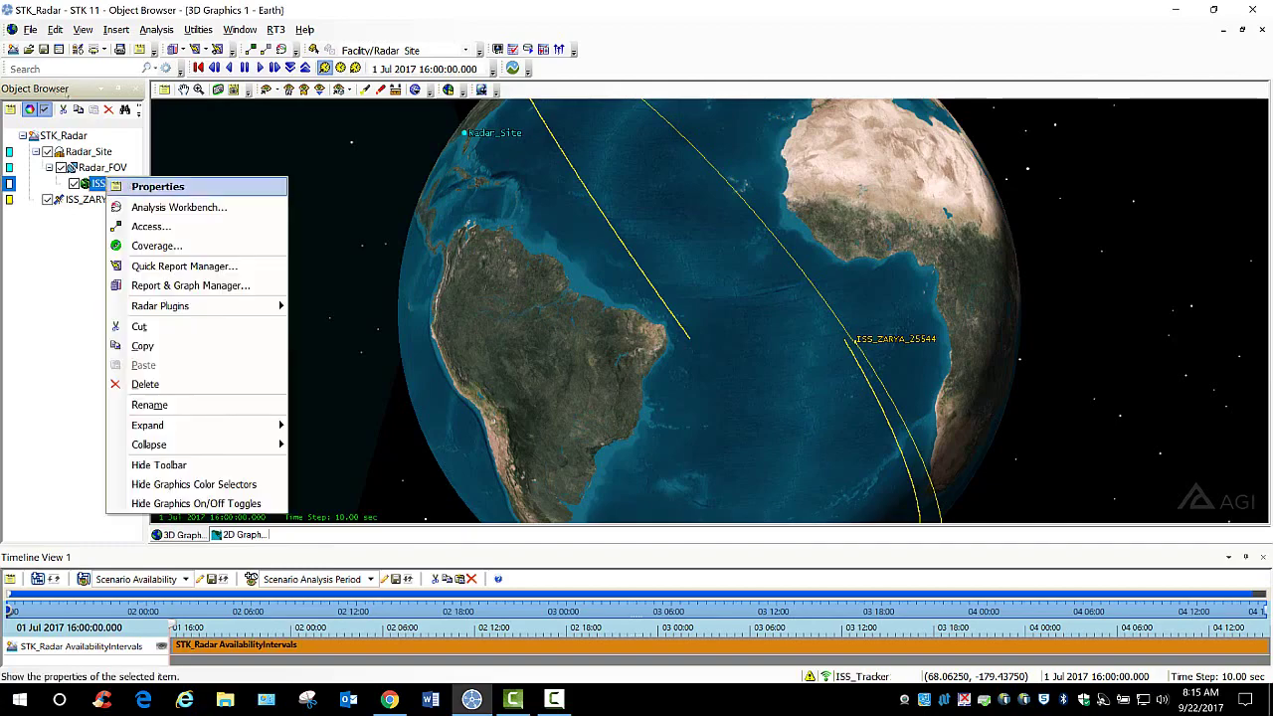
pyautogui.click(157, 186)
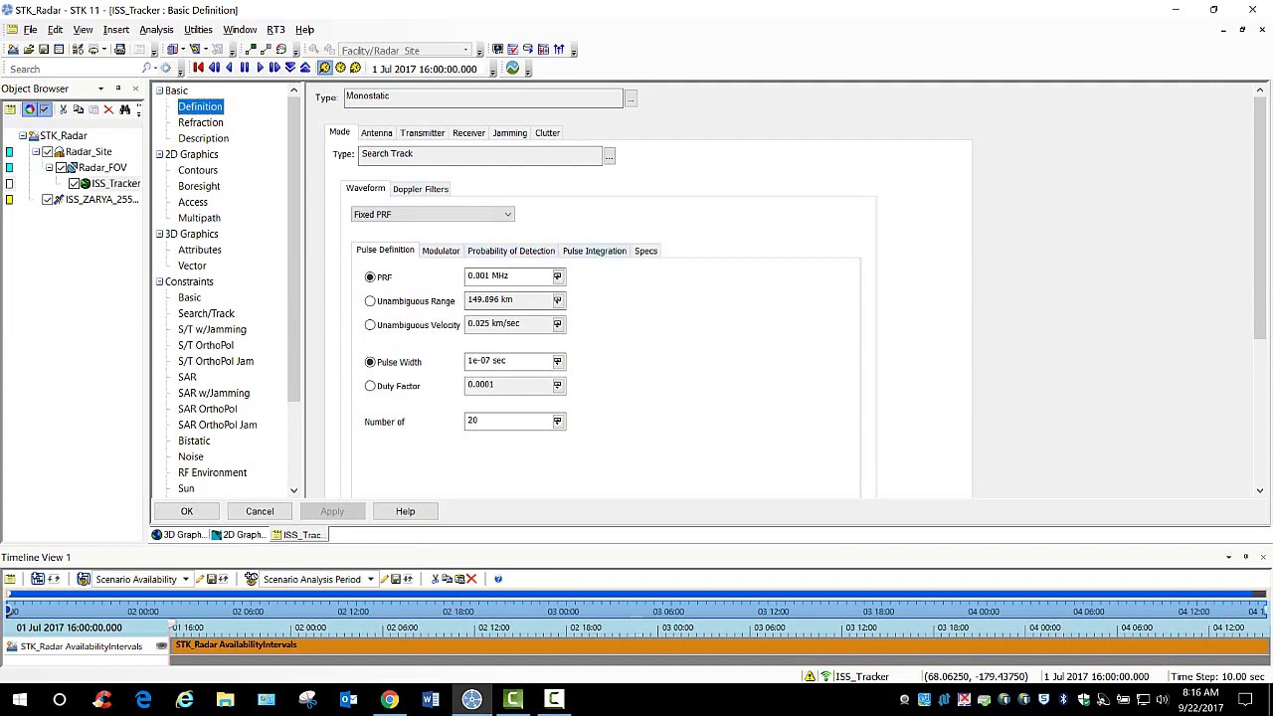
pyautogui.click(593, 250)
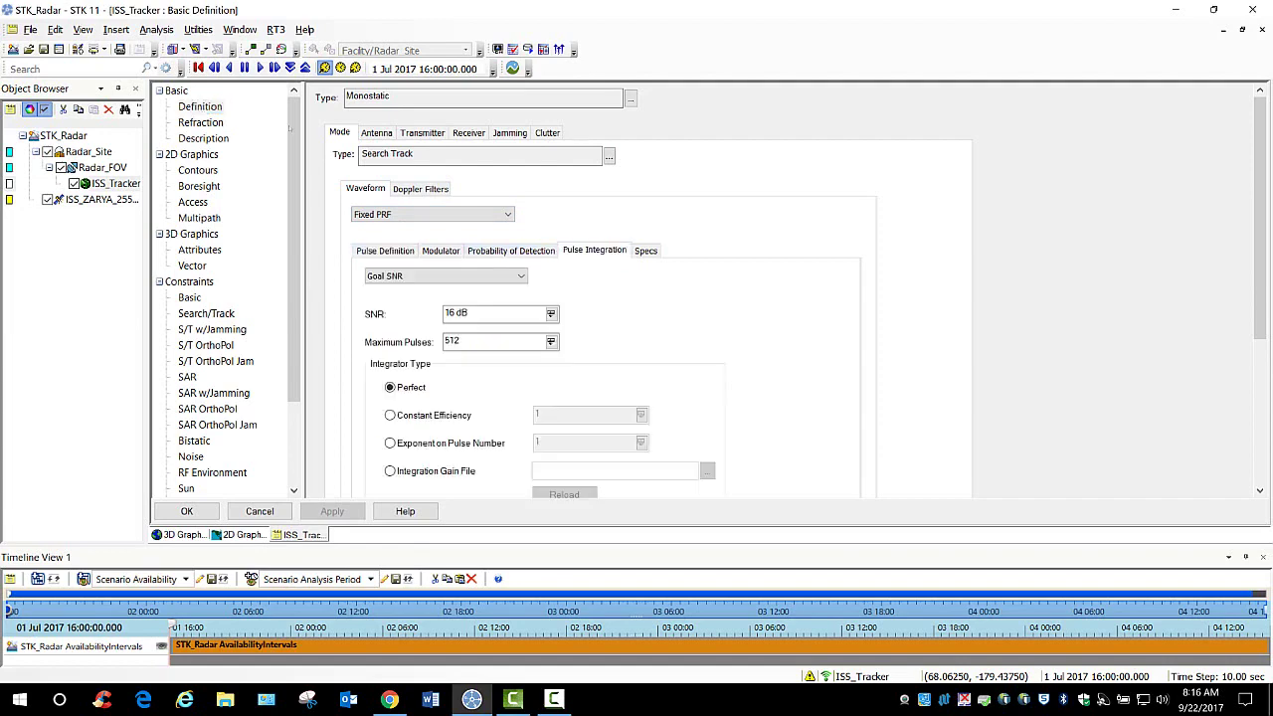
pyautogui.click(412, 276)
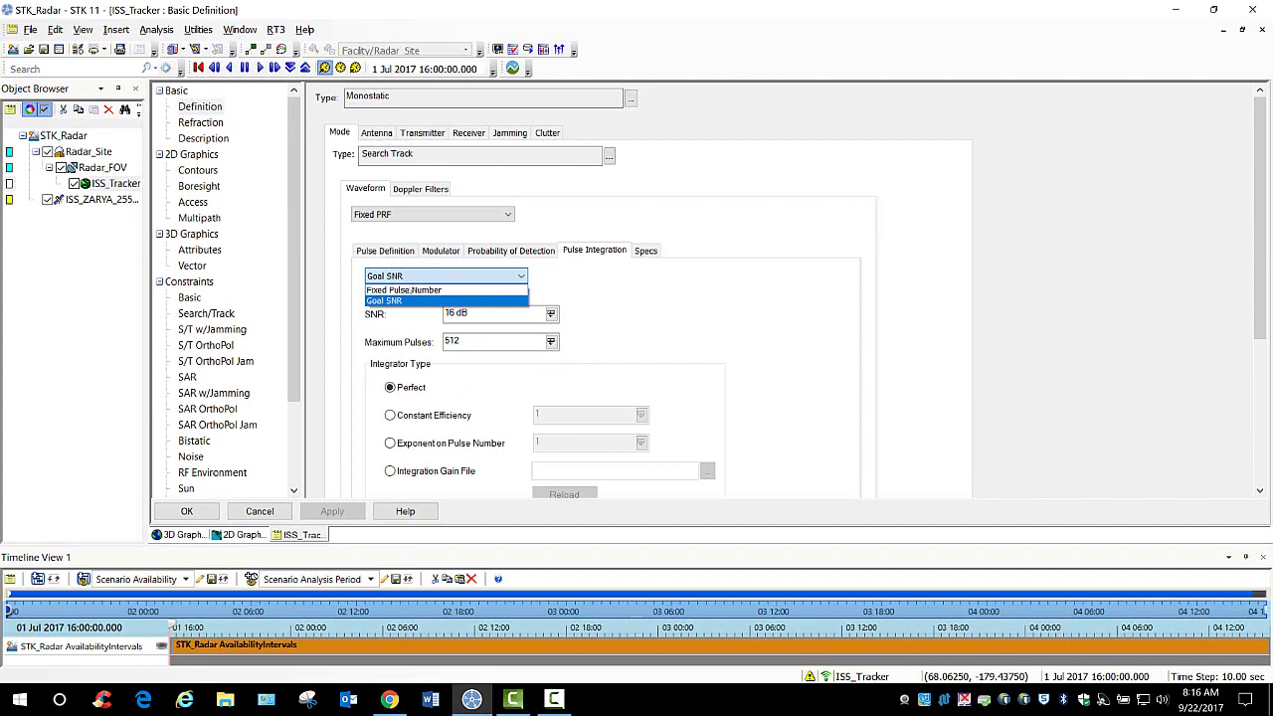
pyautogui.click(412, 290)
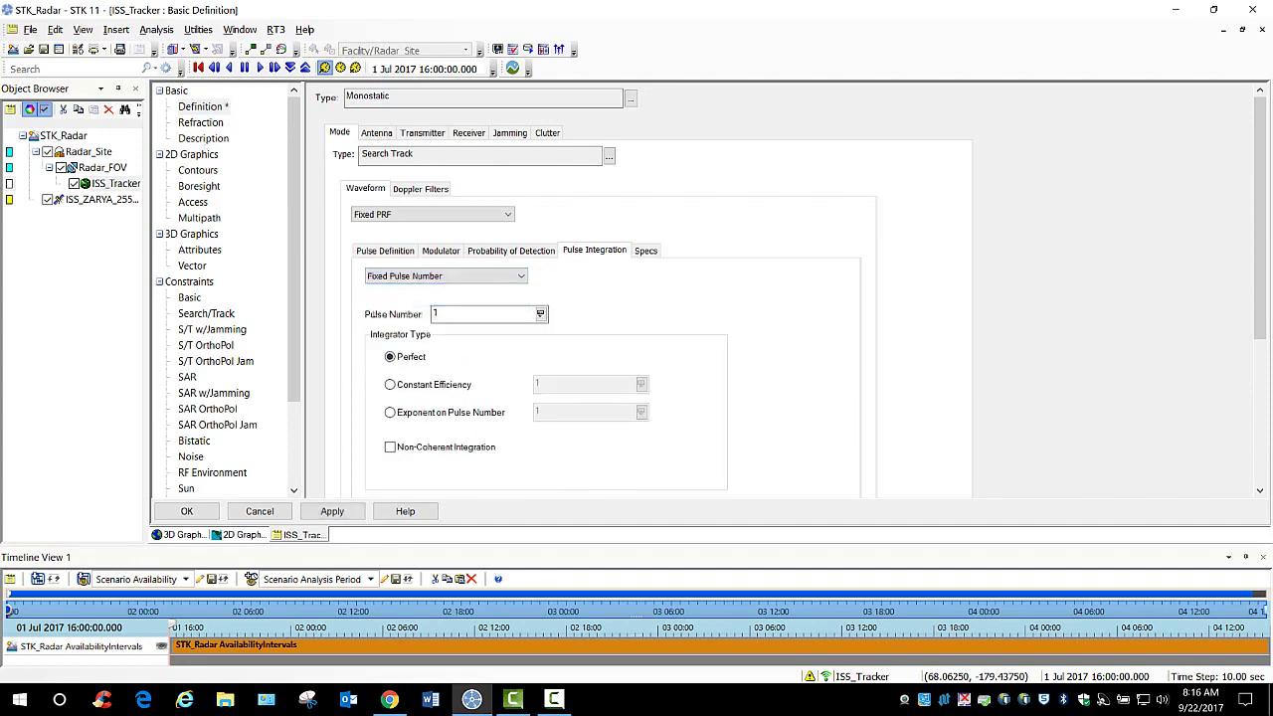
pyautogui.press('Tab')
pyautogui.write('8')
pyautogui.click(332, 511)
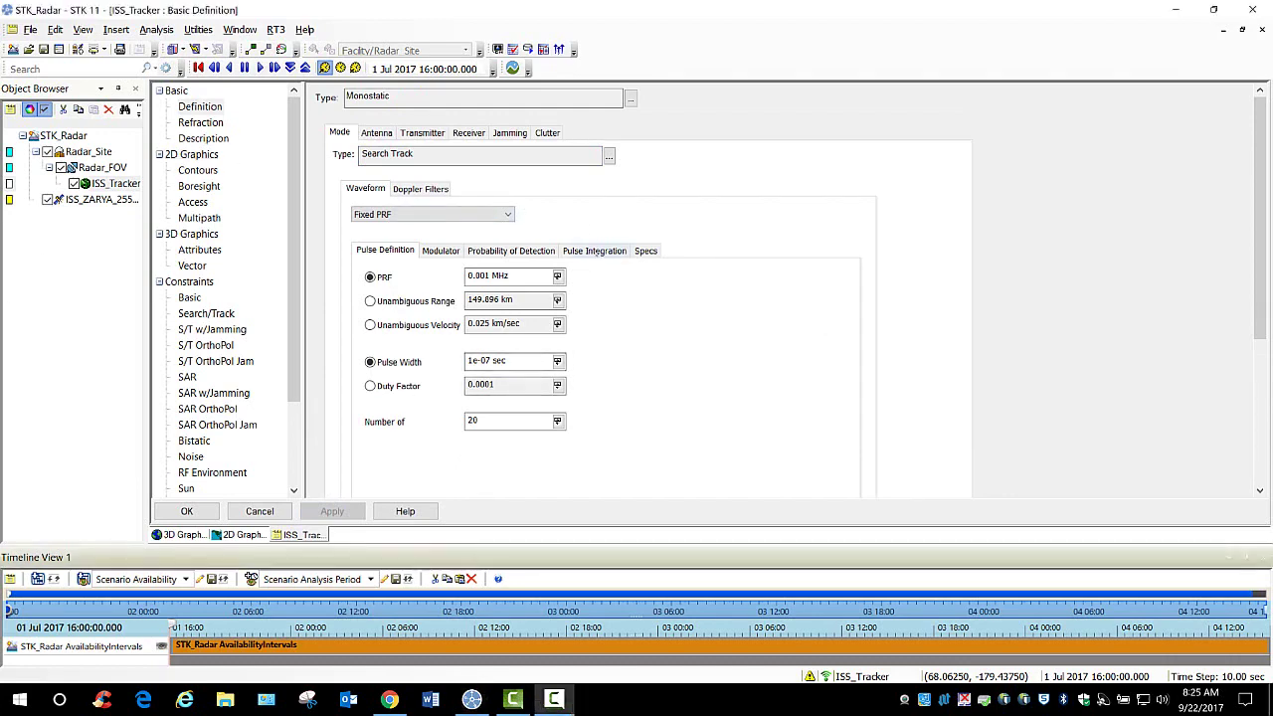
pyautogui.click(593, 251)
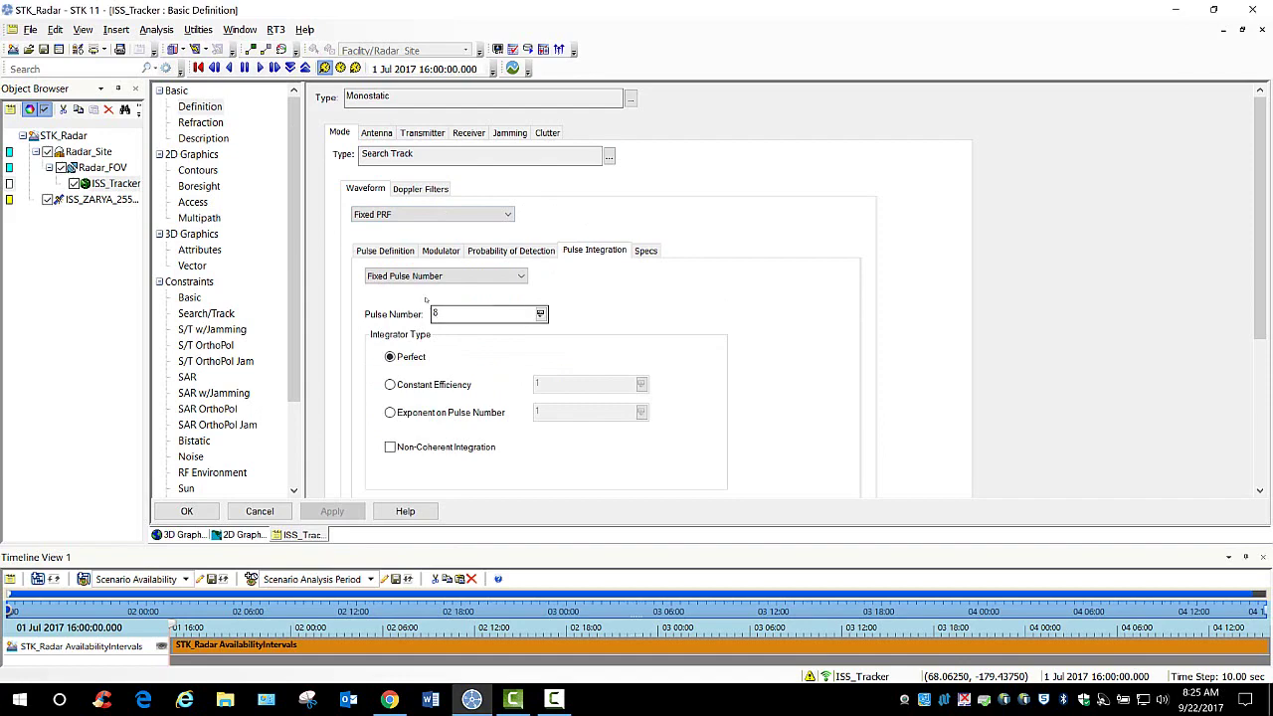
# Step: Set the ISS_Tracker antenna model type to Phased Array
pyautogui.click(382, 135)
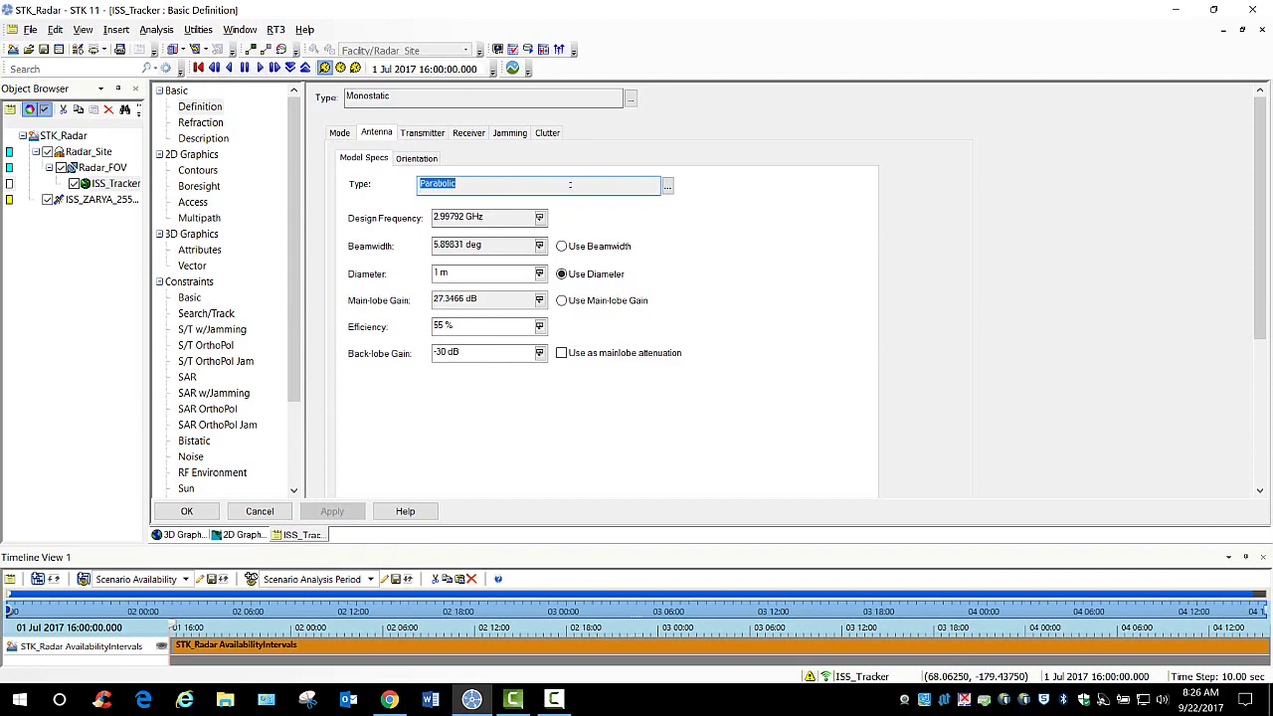
pyautogui.click(667, 186)
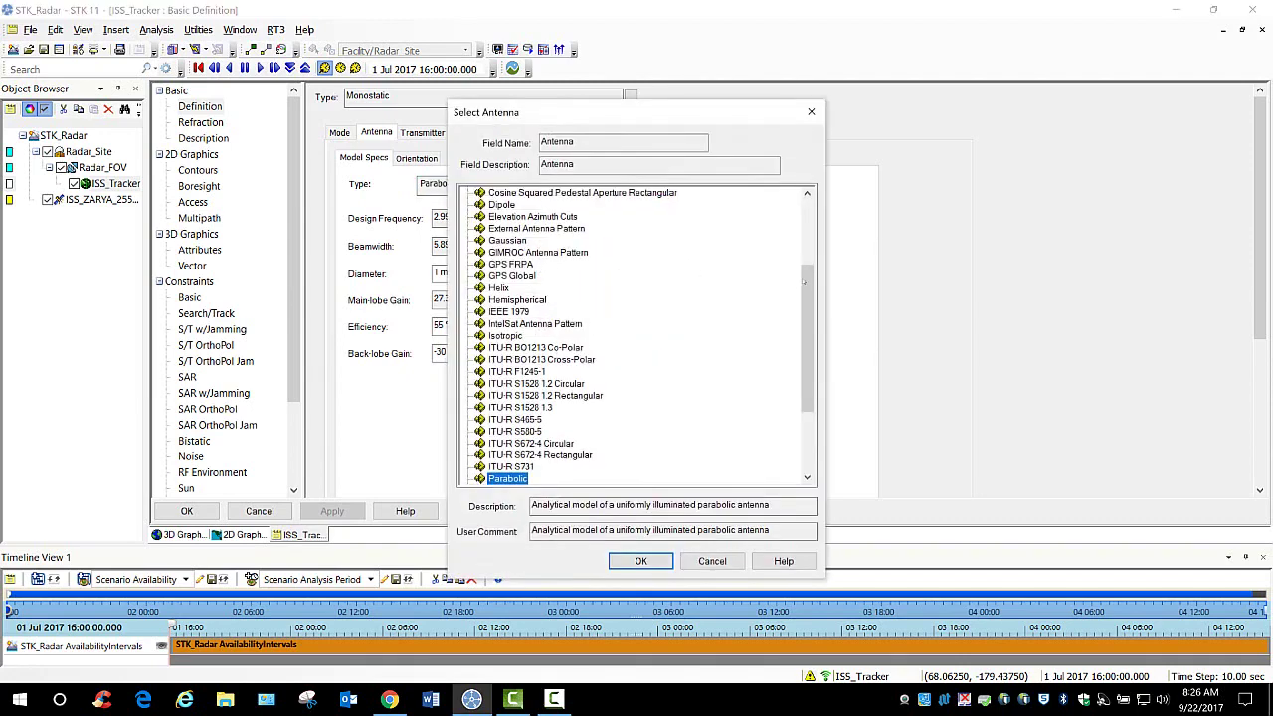
pyautogui.moveTo(803, 281); pyautogui.dragTo(790, 334)
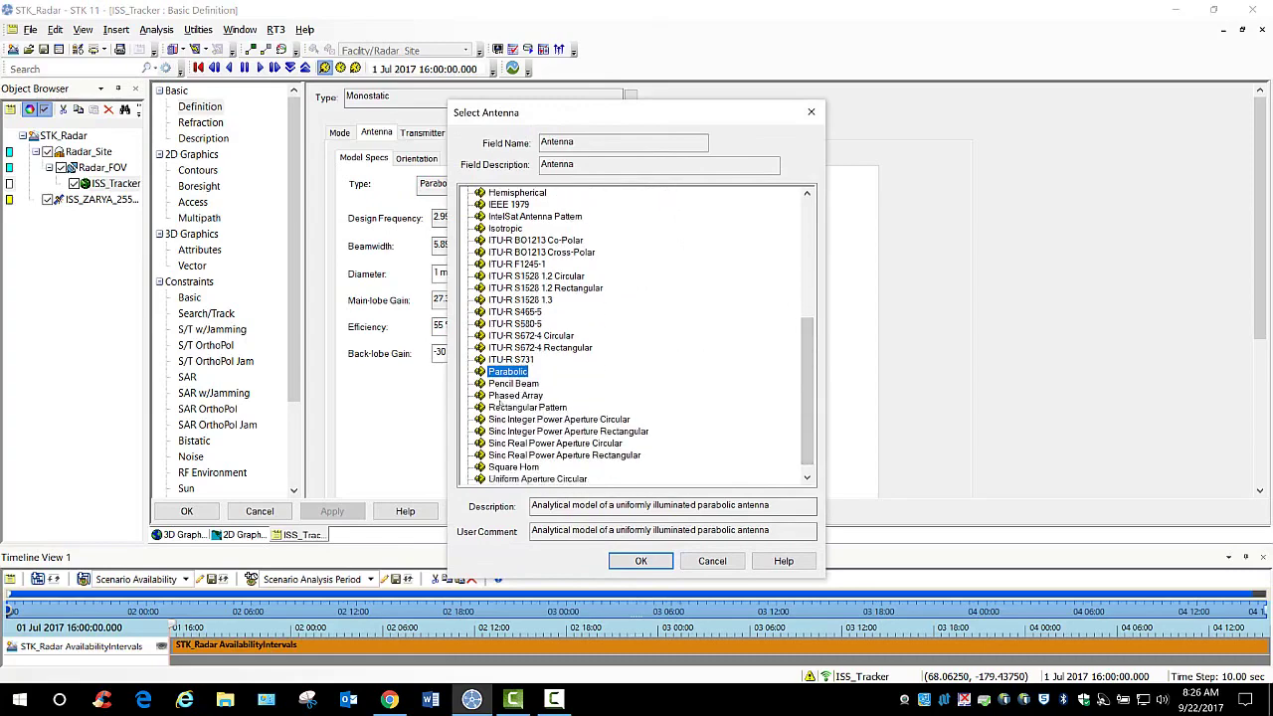
pyautogui.click(509, 396)
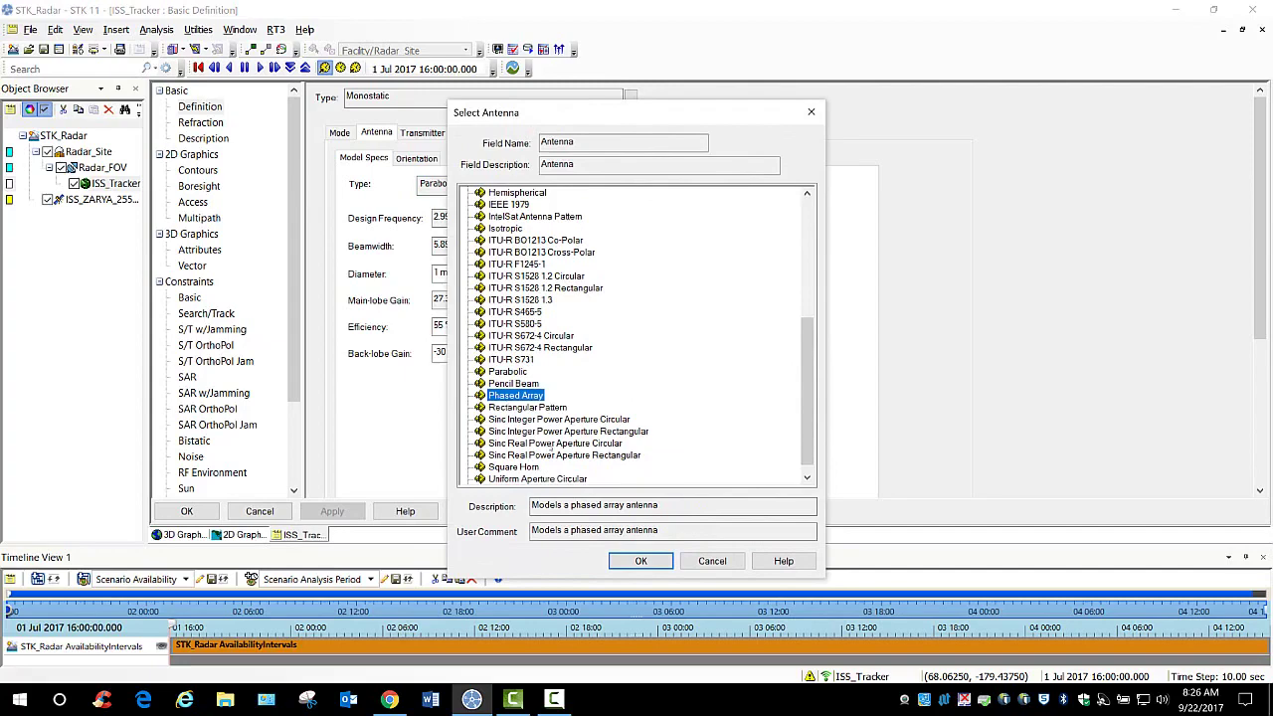
pyautogui.click(641, 562)
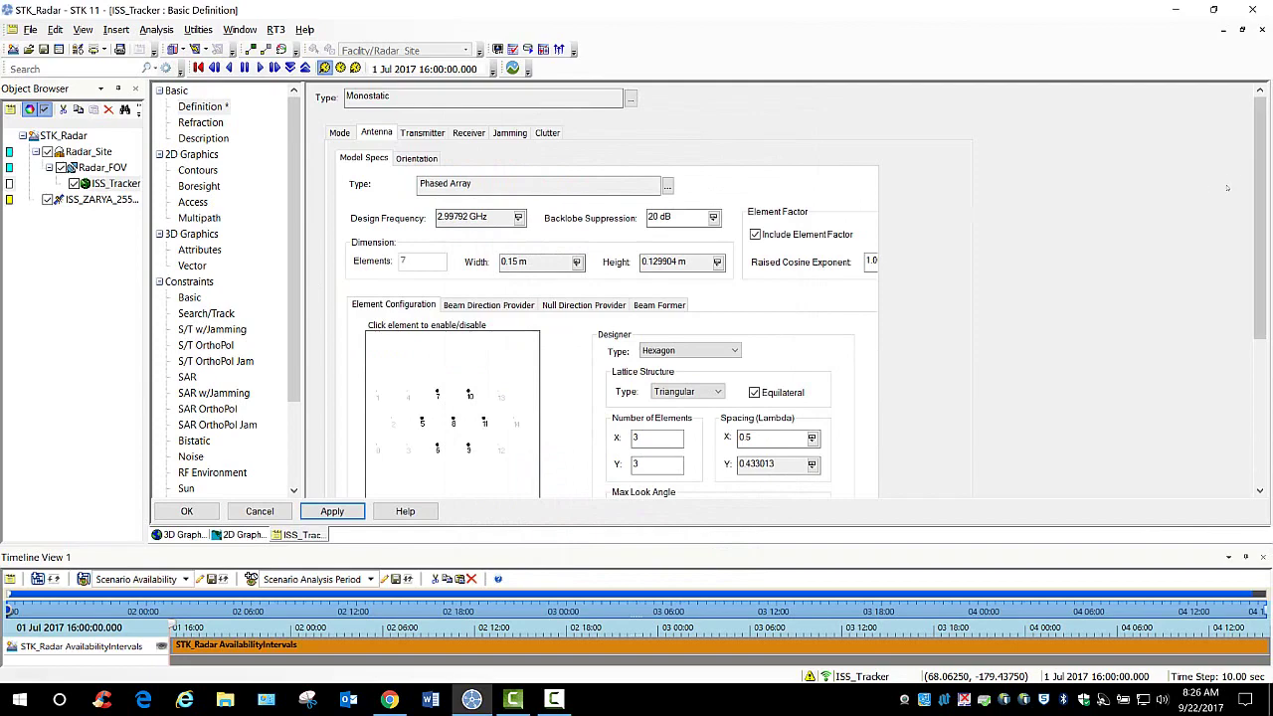
# Step: Set the phased array's number of elements to 7 in X and 7 in Y, and apply the change
pyautogui.scroll(-2, 1260, 240)
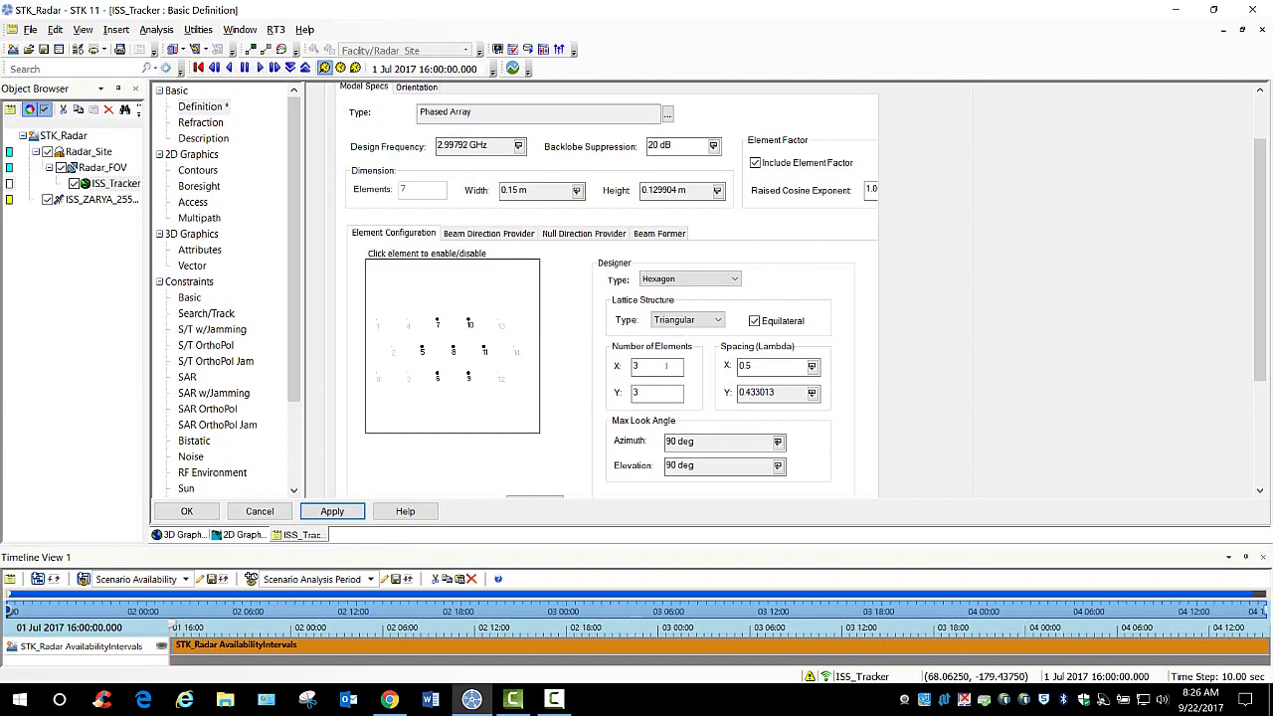
pyautogui.doubleClick(633, 367)
pyautogui.write('7')
pyautogui.doubleClick(664, 394)
pyautogui.write('7')
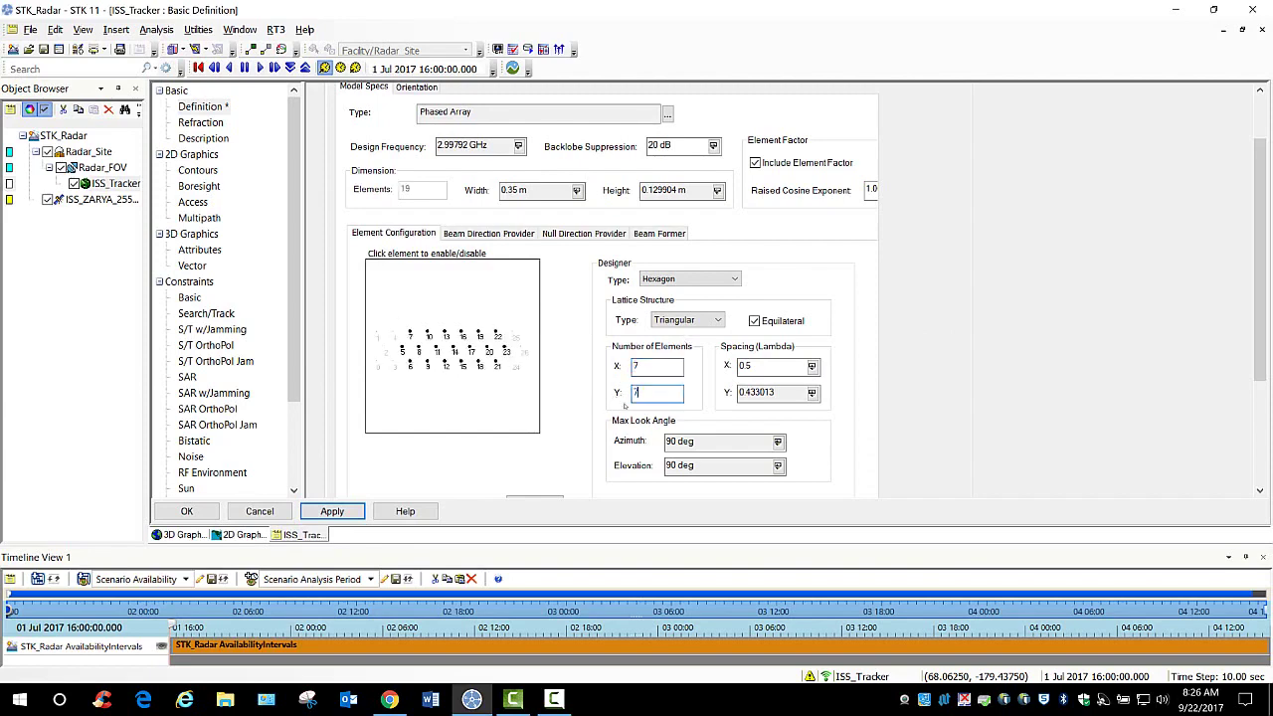
pyautogui.click(333, 511)
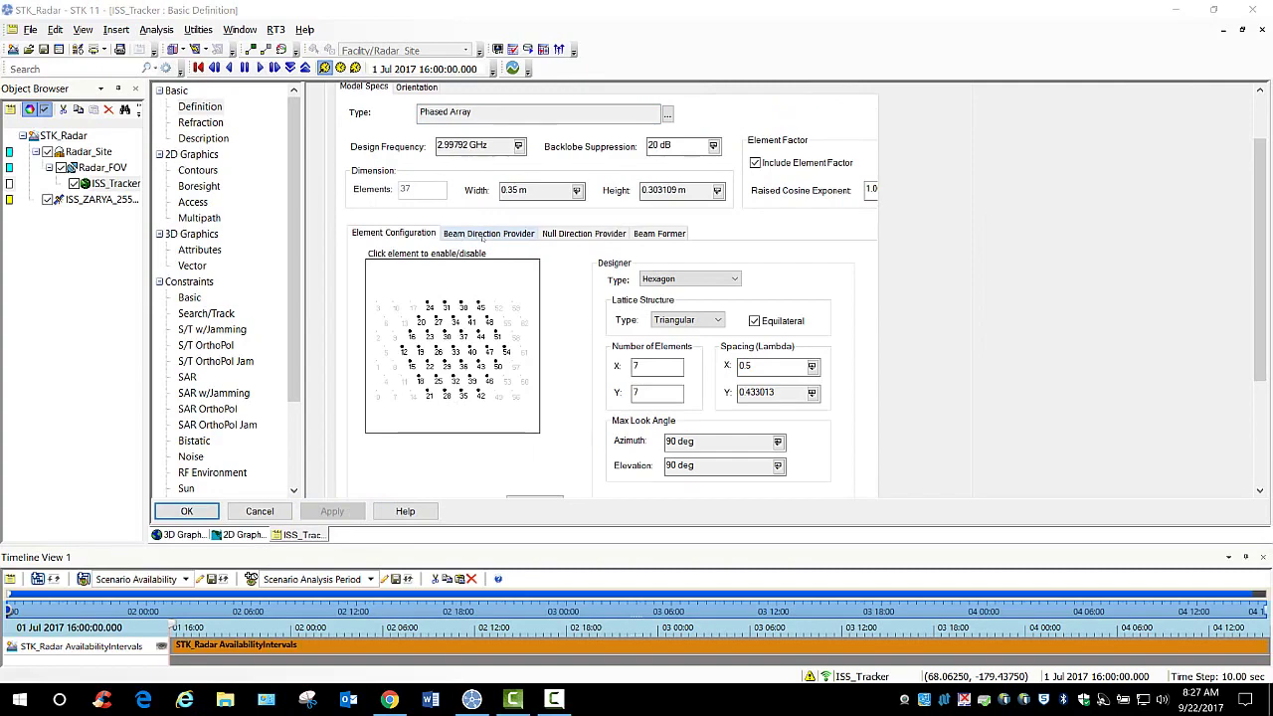
# Step: Enable beam steering for the phased array, assign ISS_ZARYA_25544 as the beam direction object, and apply the change
pyautogui.click(488, 233)
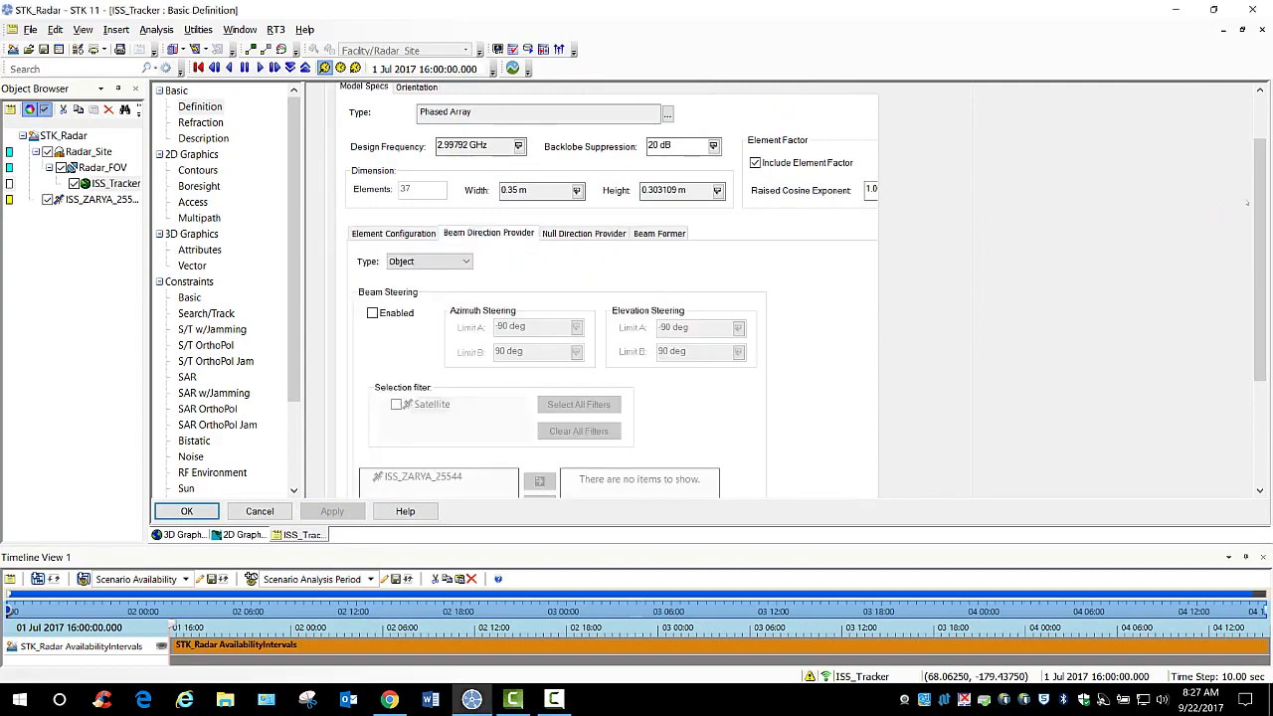
pyautogui.moveTo(1259, 202); pyautogui.dragTo(1261, 211)
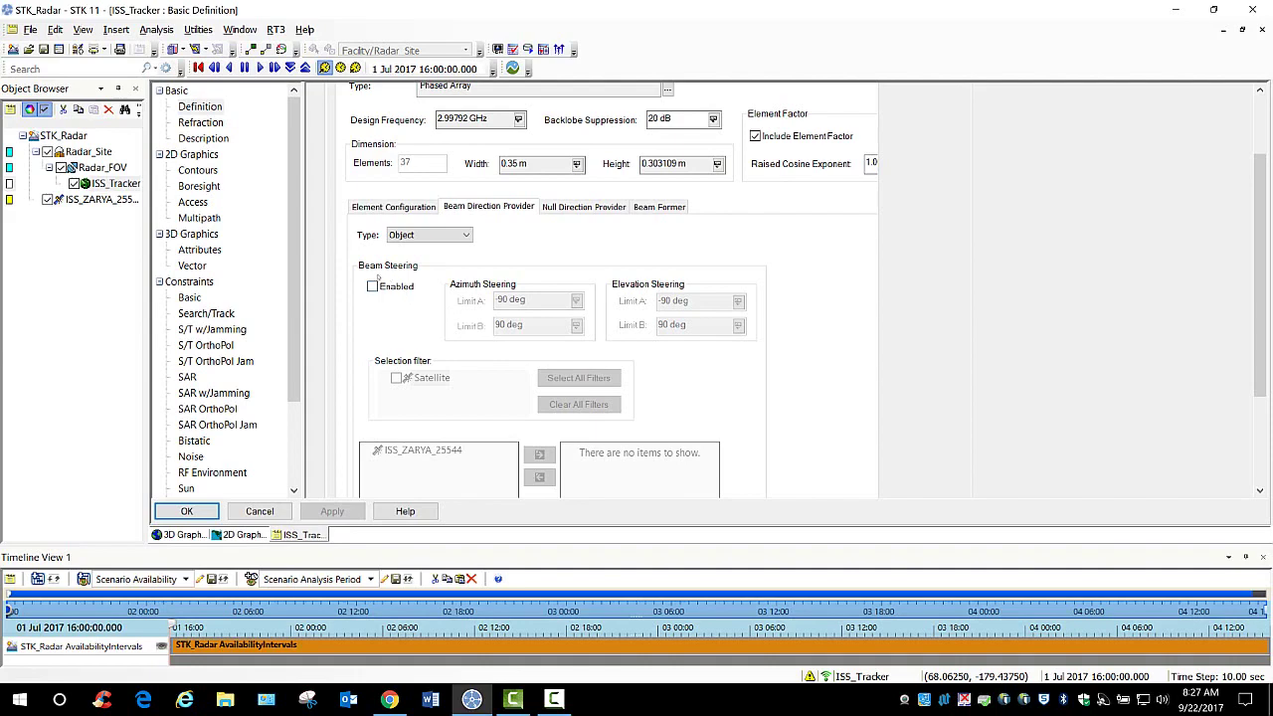
pyautogui.click(373, 286)
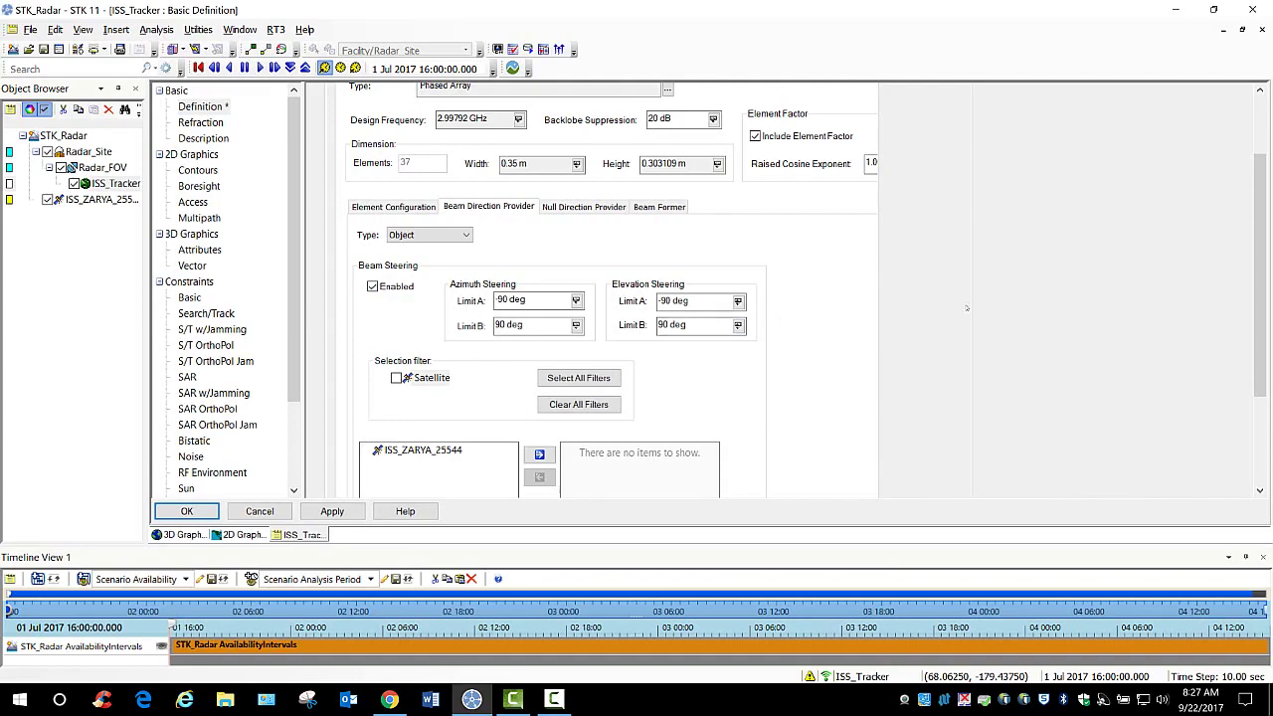
pyautogui.moveTo(1261, 292); pyautogui.dragTo(1261, 320)
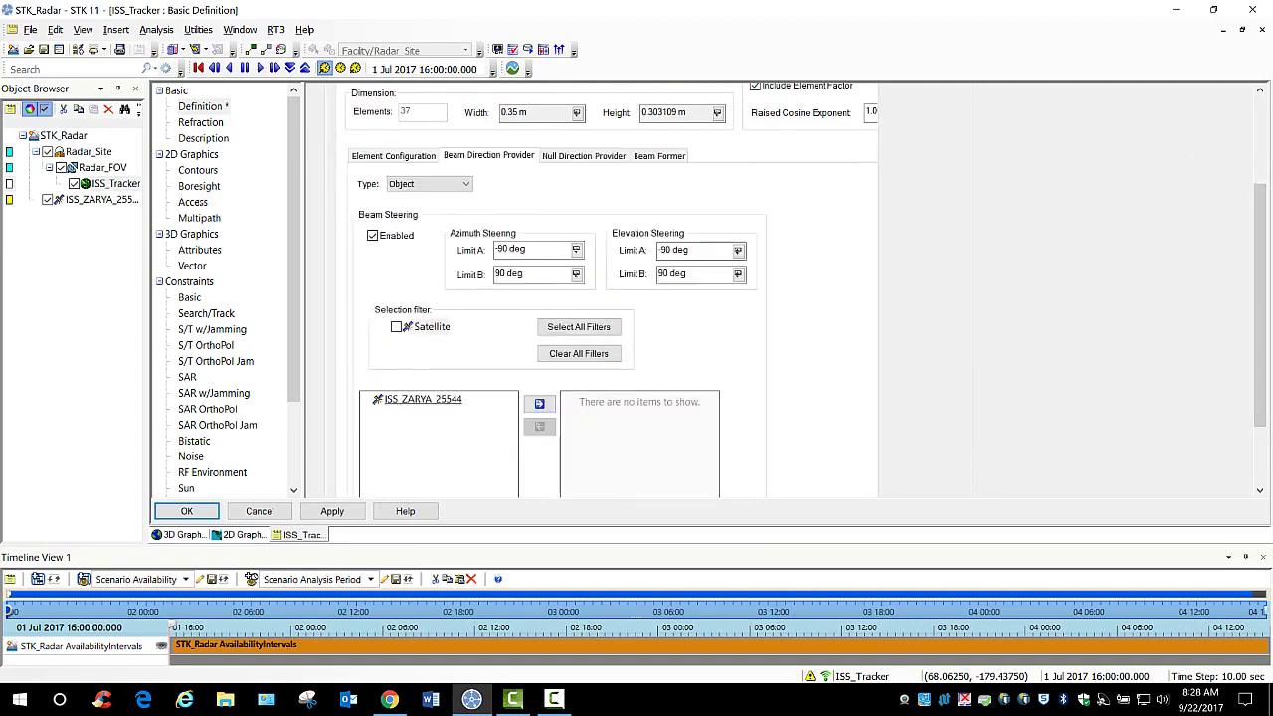
pyautogui.click(423, 399)
pyautogui.click(539, 403)
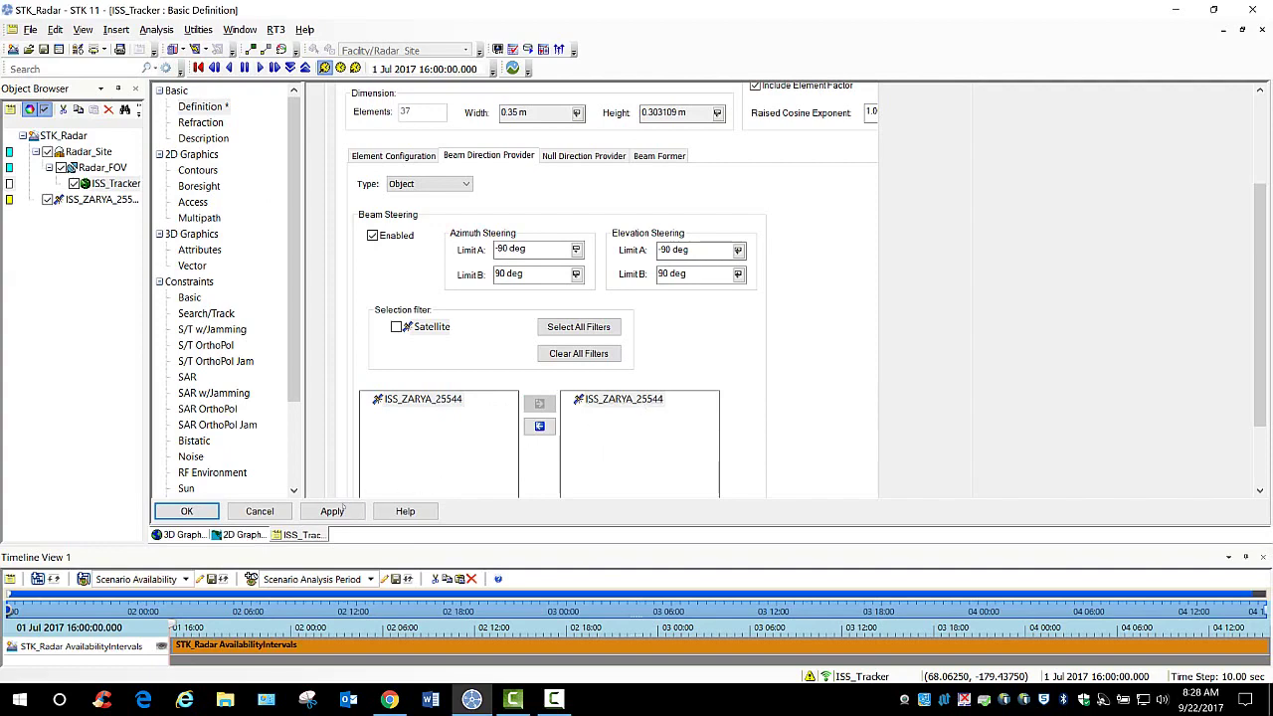
pyautogui.click(332, 511)
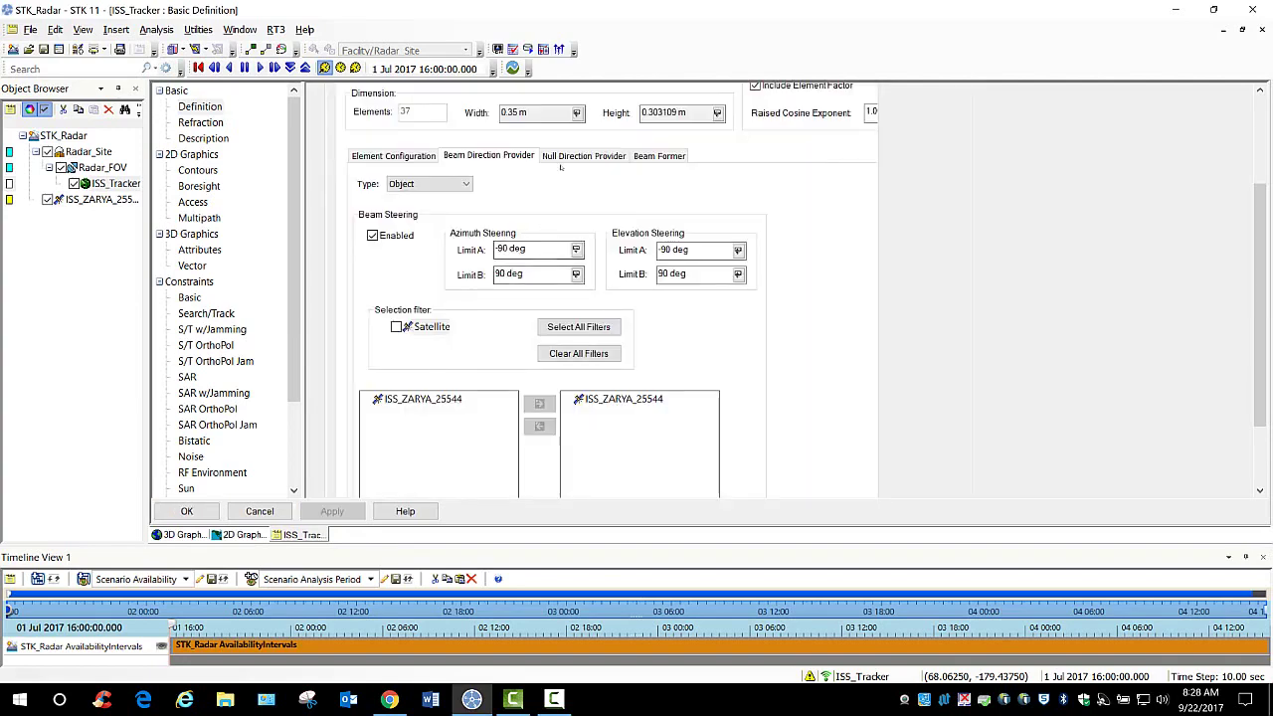
pyautogui.click(584, 155)
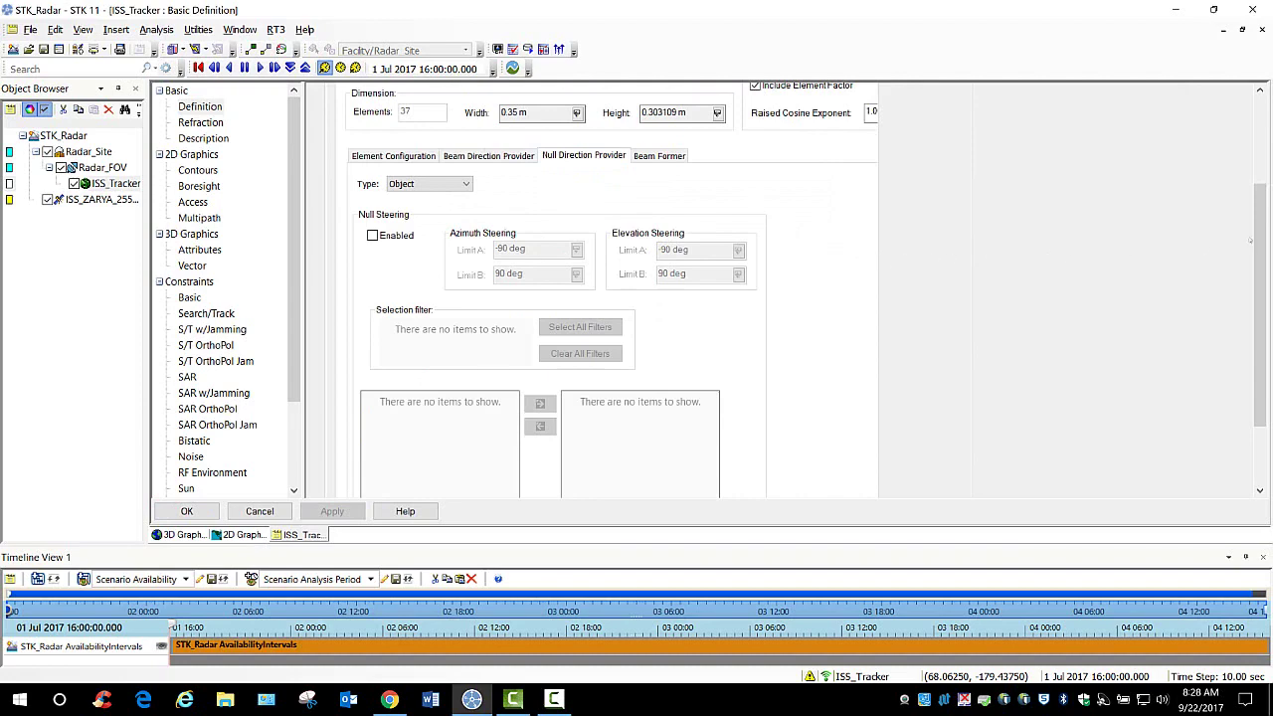
pyautogui.moveTo(1264, 235); pyautogui.dragTo(1264, 242)
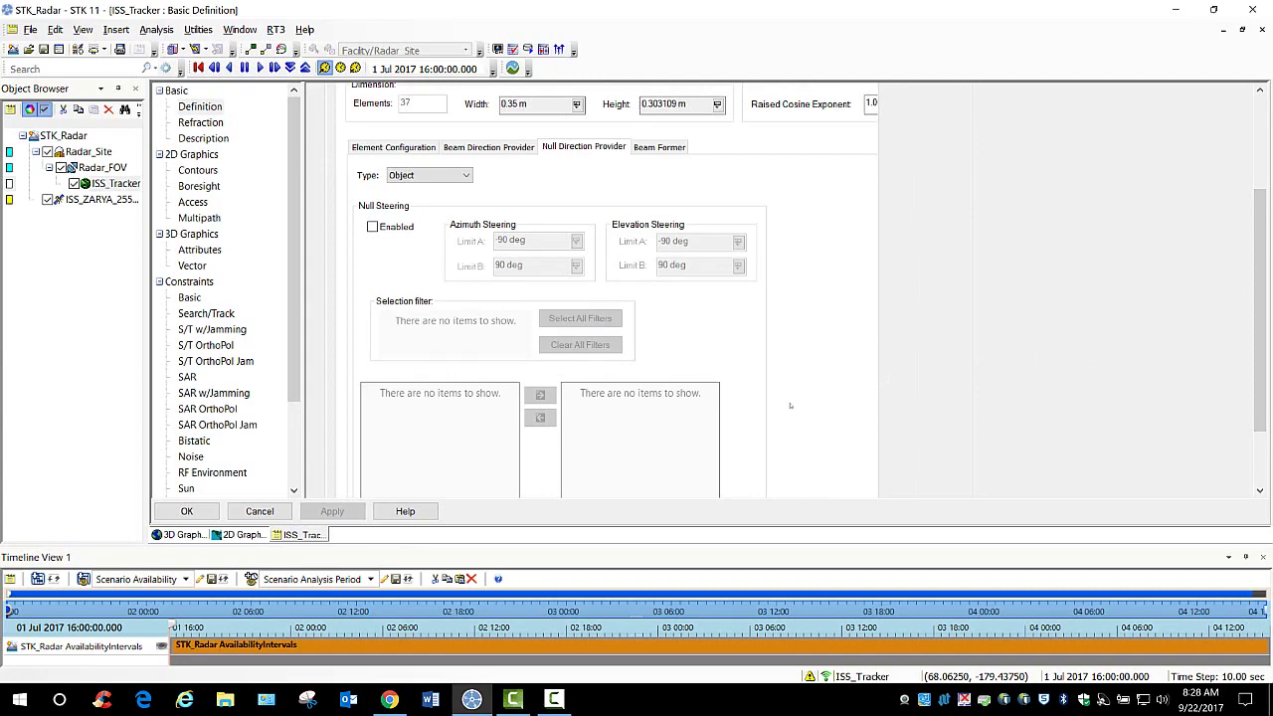
pyautogui.hotkey('alt', 'Tab')
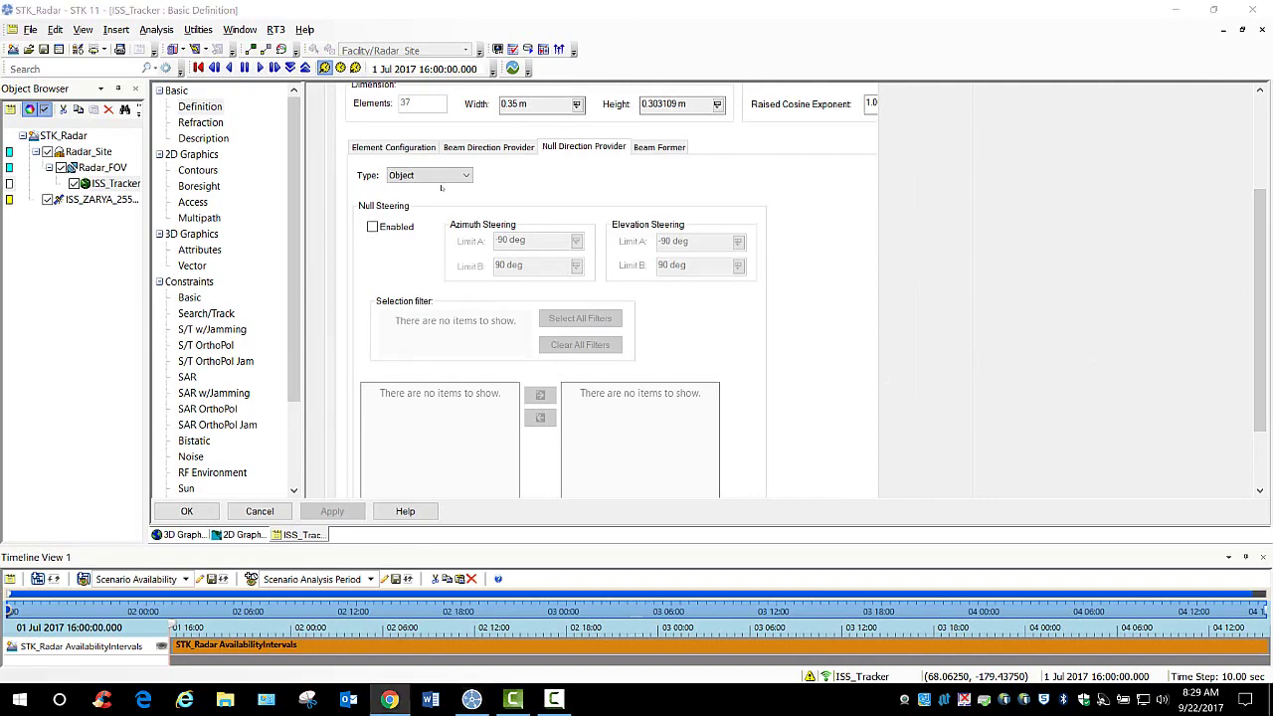
# Step: Set ISS_Tracker's transmitter wavelength to 68 cm and its power to 370 kW, and apply the changes
pyautogui.scroll(3, 435, 247)
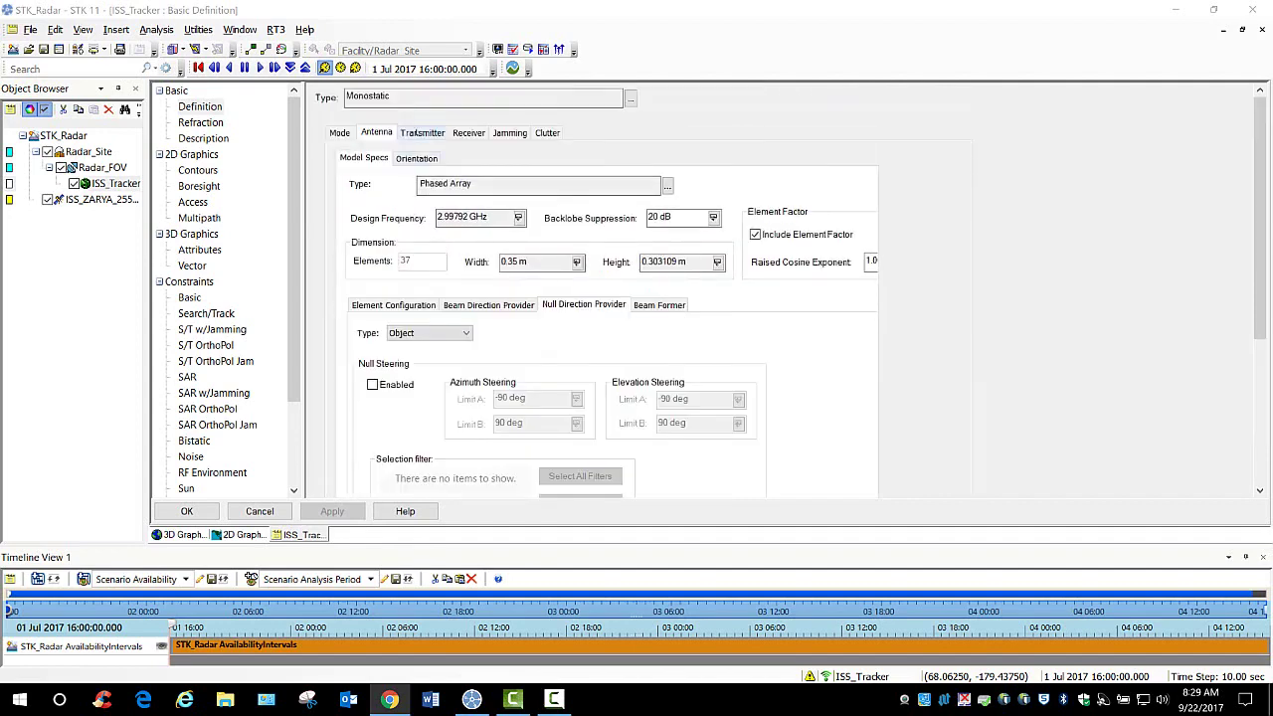
pyautogui.click(422, 133)
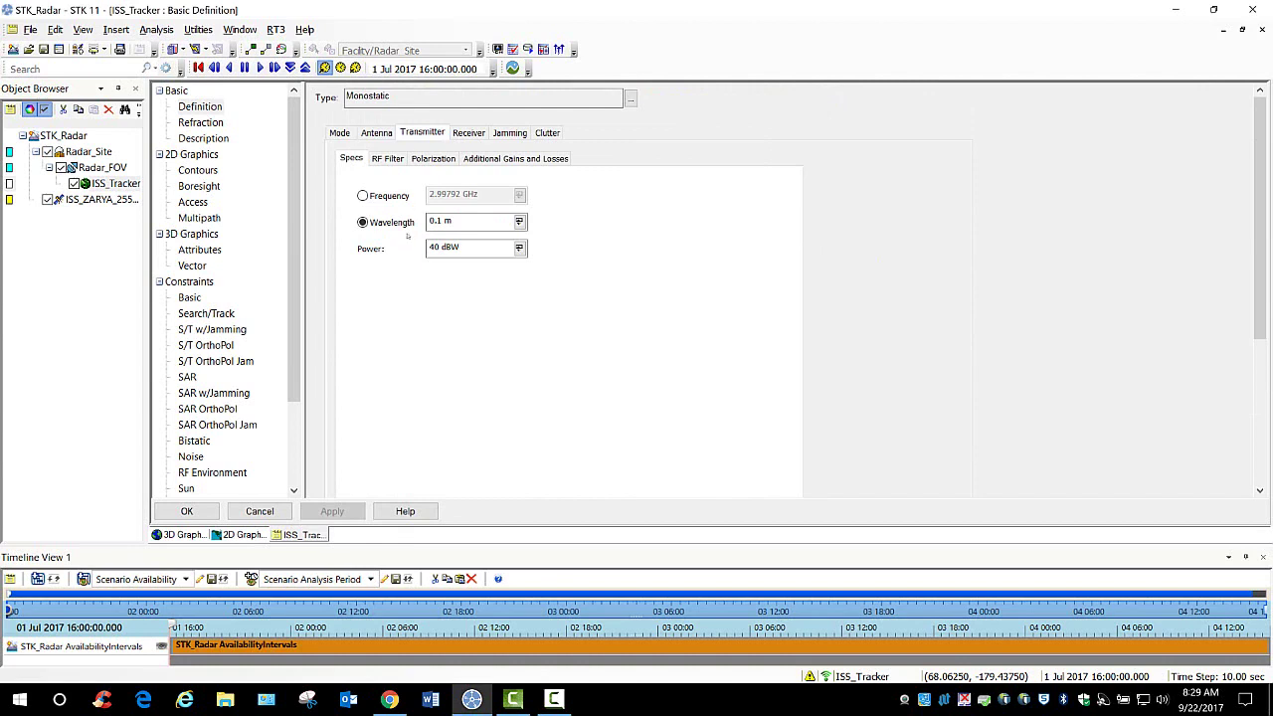
pyautogui.moveTo(459, 222); pyautogui.dragTo(405, 228)
pyautogui.write('68')
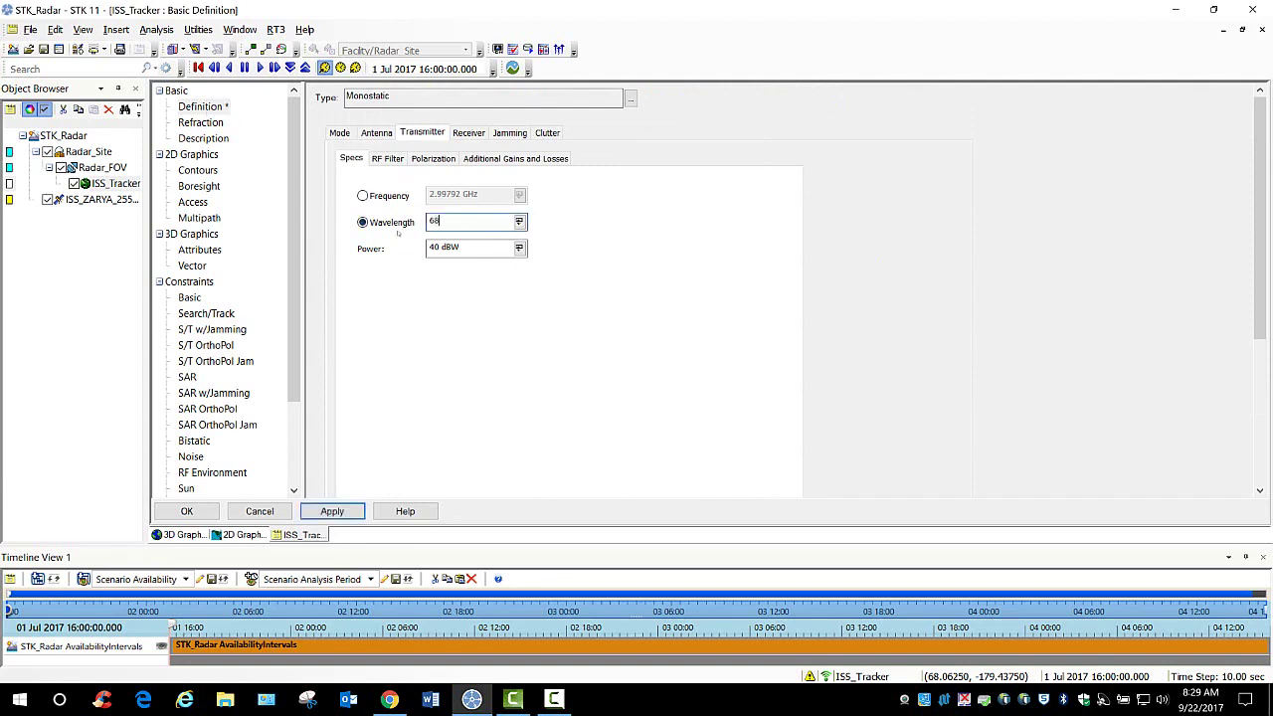
pyautogui.write('cm')
pyautogui.click(519, 248)
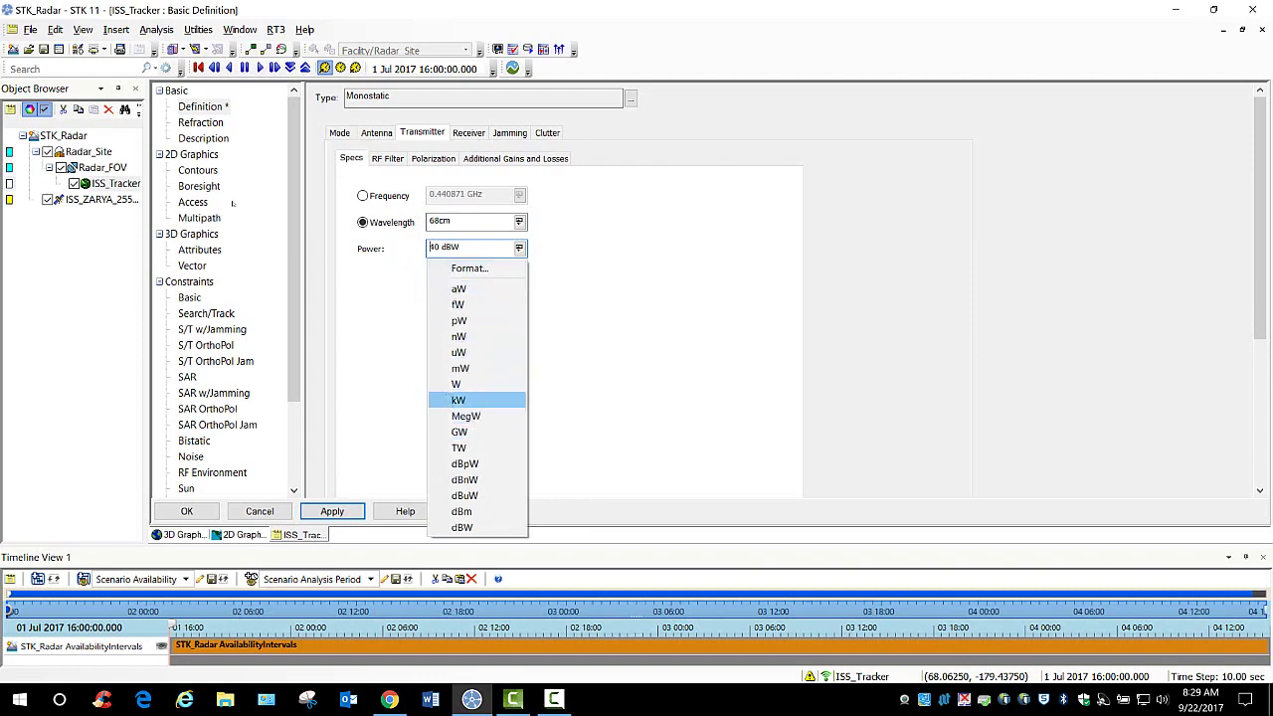
pyautogui.click(467, 400)
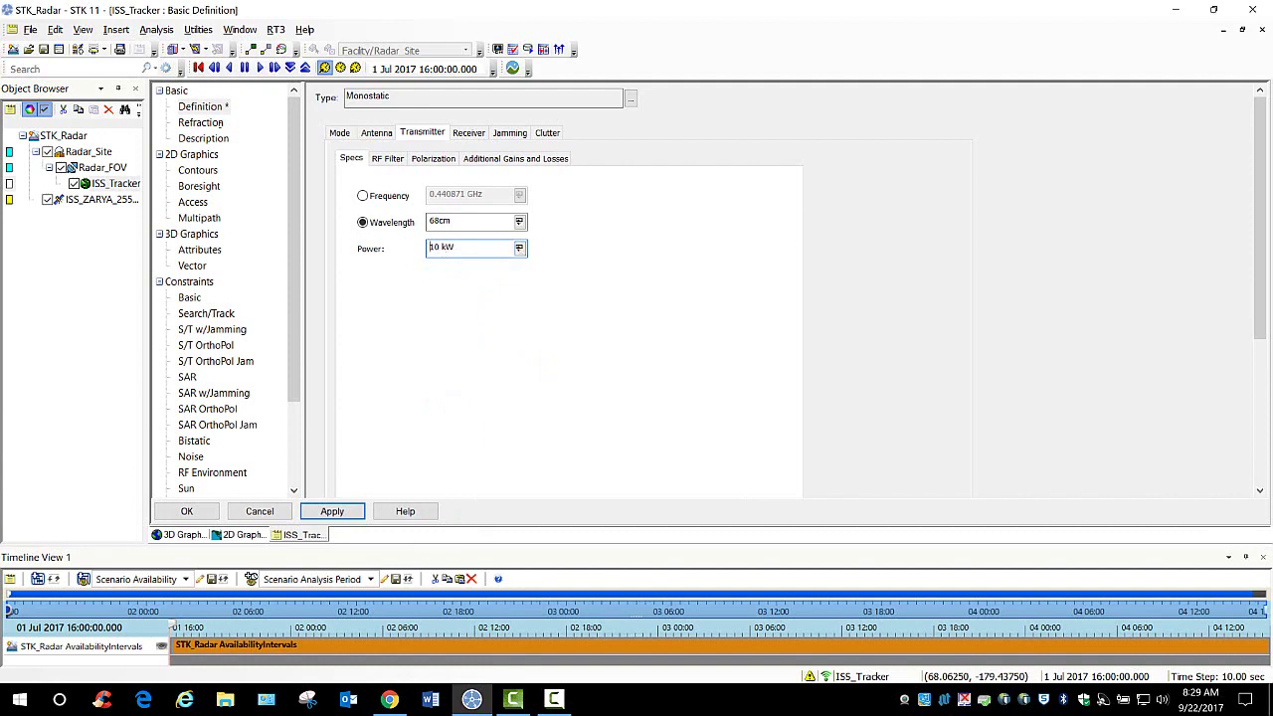
pyautogui.doubleClick(431, 246)
pyautogui.write('370')
pyautogui.click(333, 511)
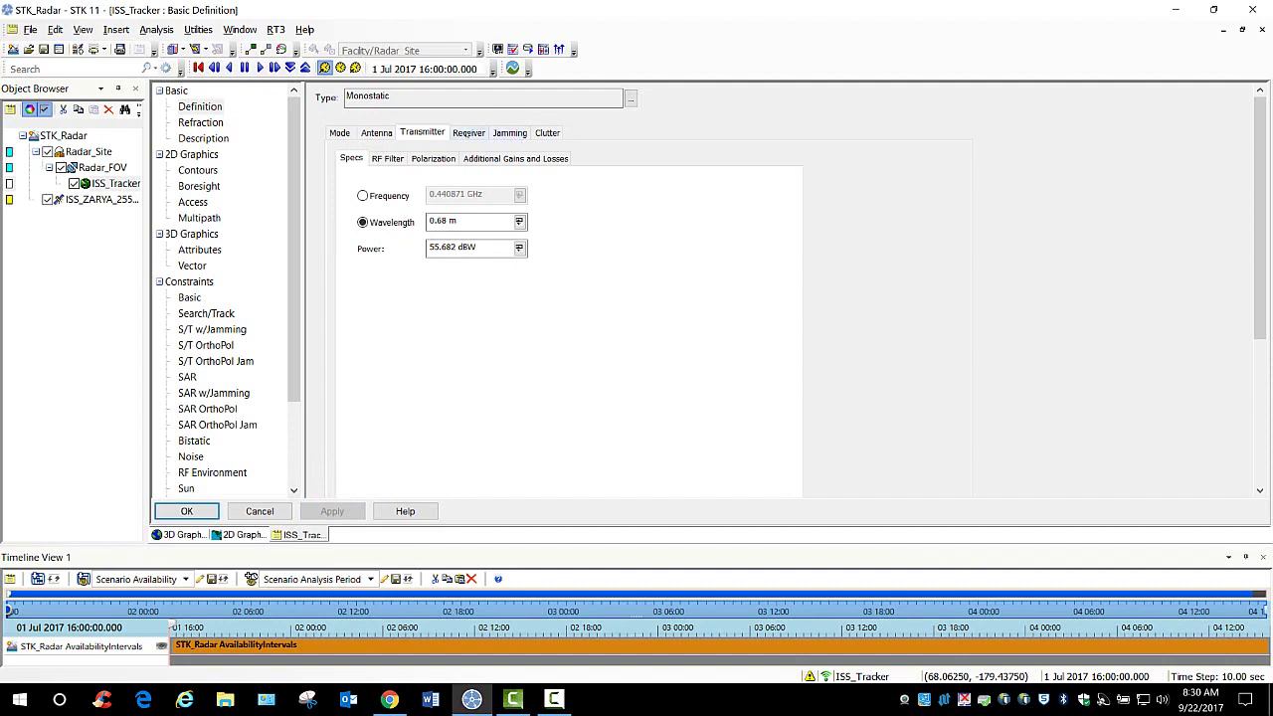
# Step: Set ISS_Tracker's receiver LNA gain to 20 dB and apply the change
pyautogui.click(468, 132)
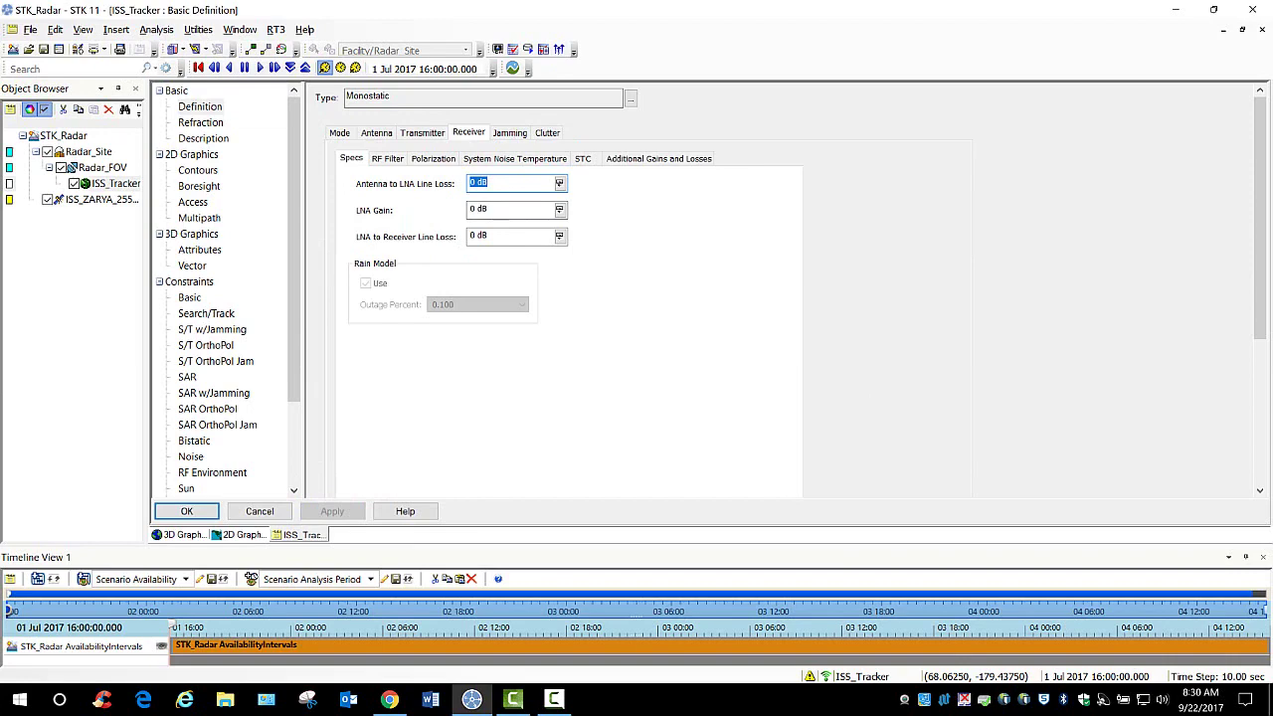
pyautogui.click(388, 699)
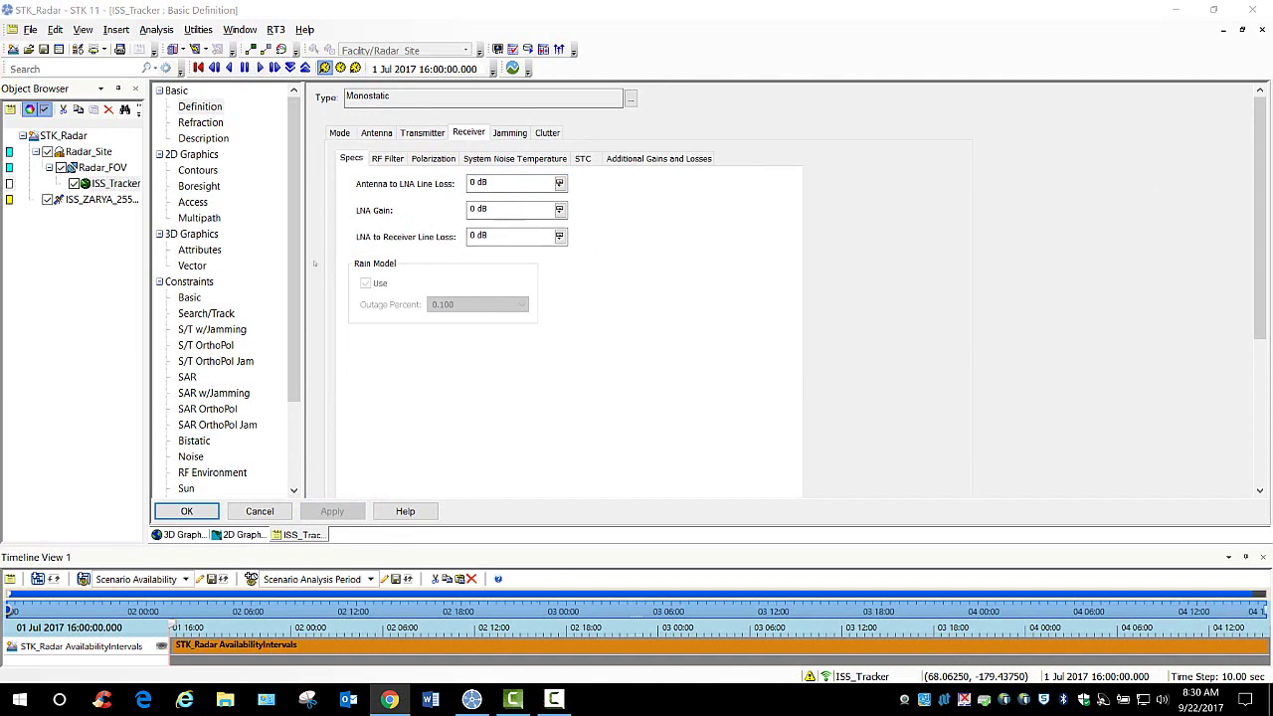
pyautogui.click(476, 214)
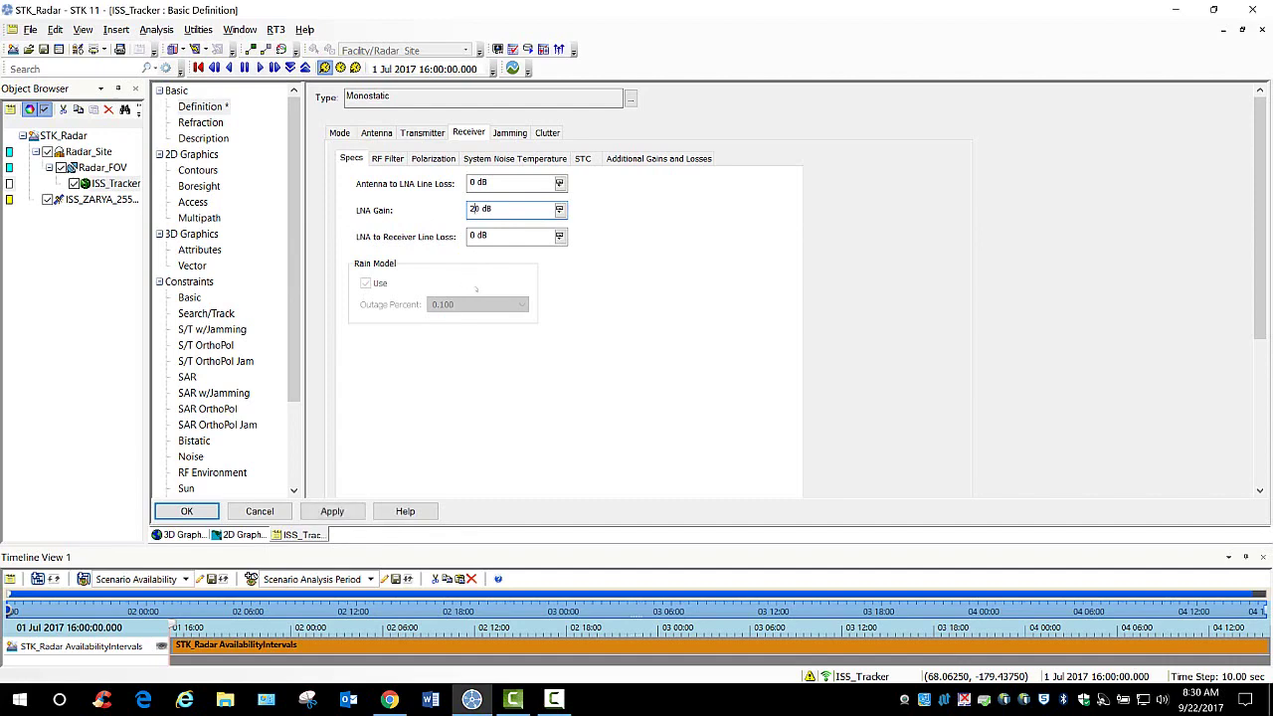
pyautogui.click(332, 511)
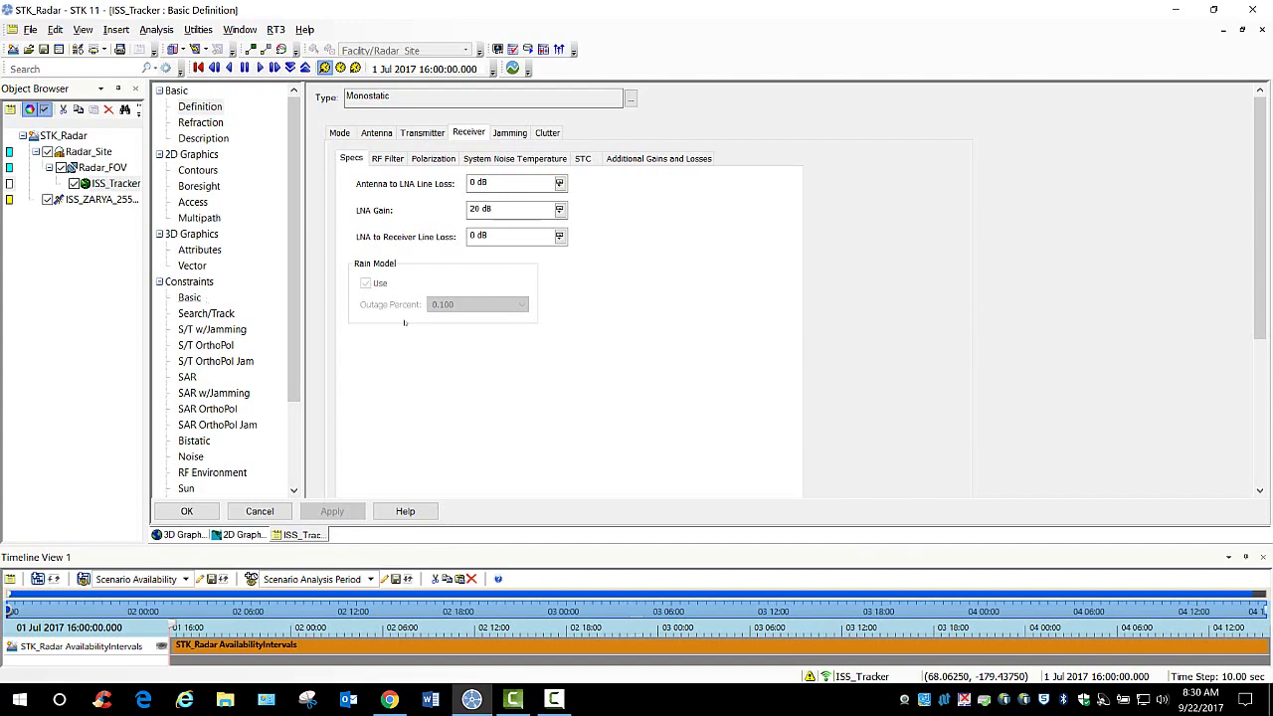
# Step: Enable ISS_Tracker's Field of View and Az-El Mask basic constraints, apply them, and save the scenario
pyautogui.click(189, 297)
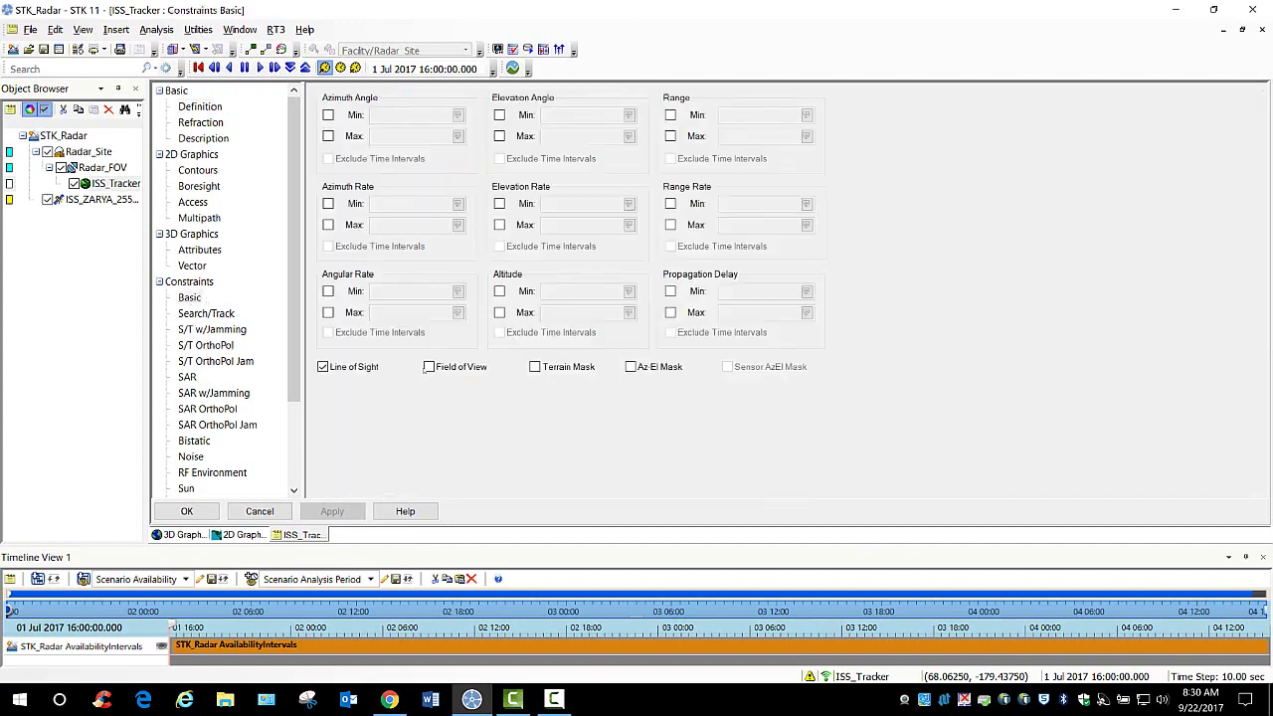
pyautogui.click(428, 367)
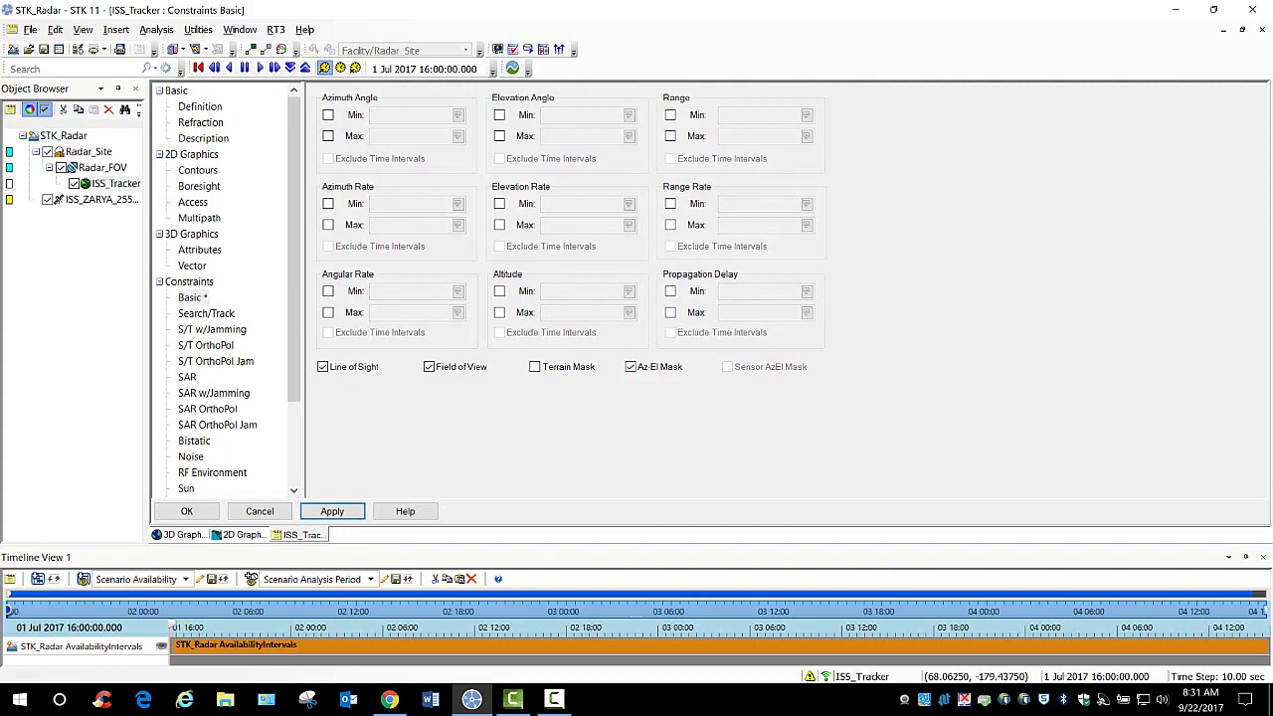
pyautogui.hotkey('alt', 'Tab')
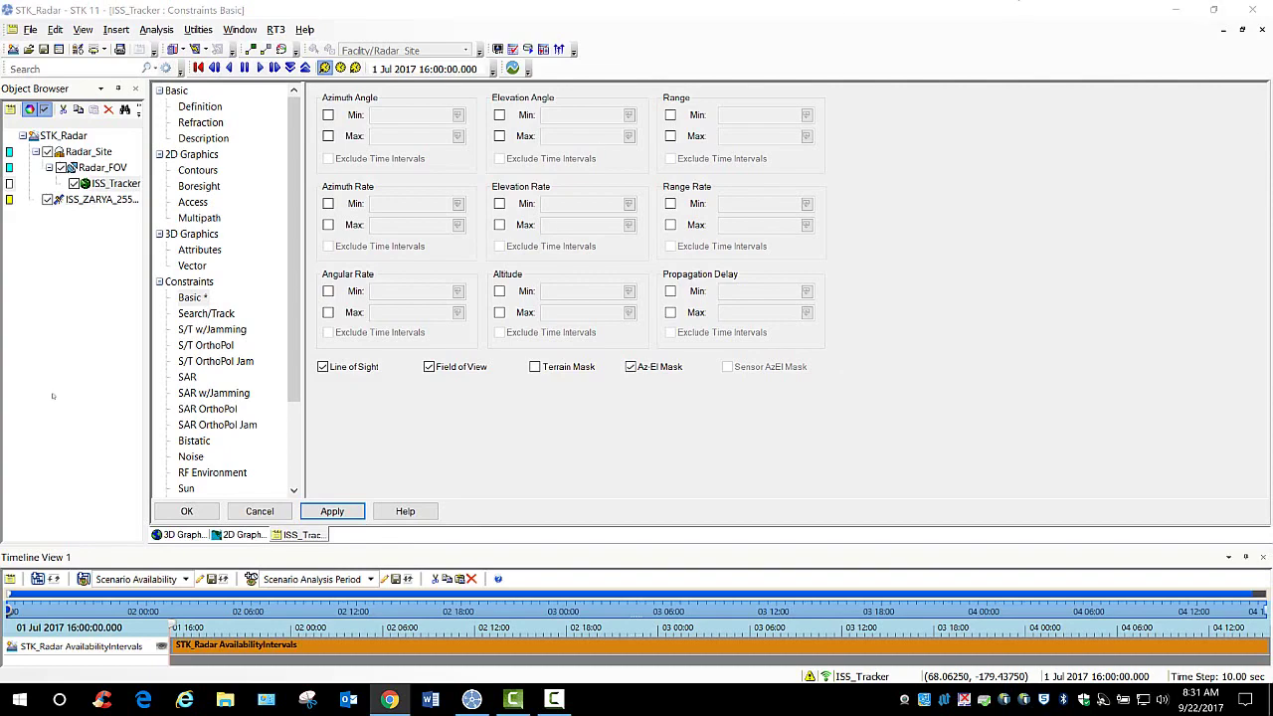
pyautogui.click(172, 258)
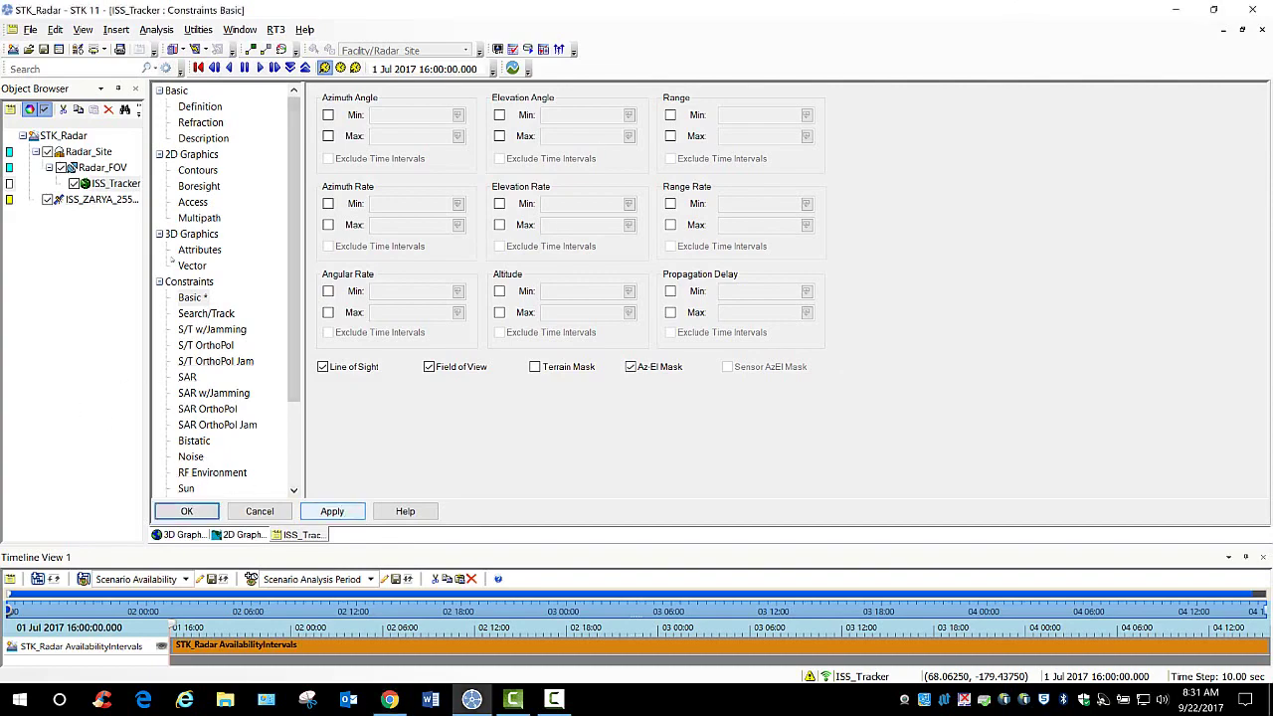
pyautogui.click(332, 511)
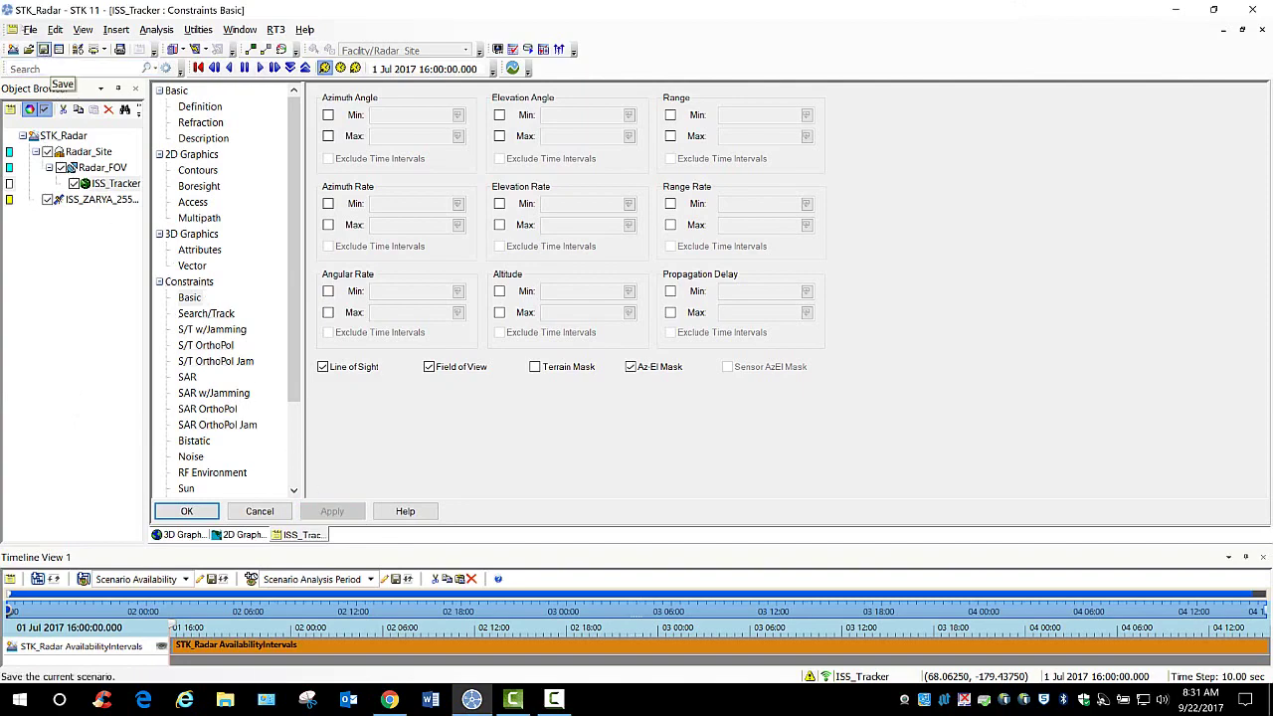
pyautogui.click(44, 49)
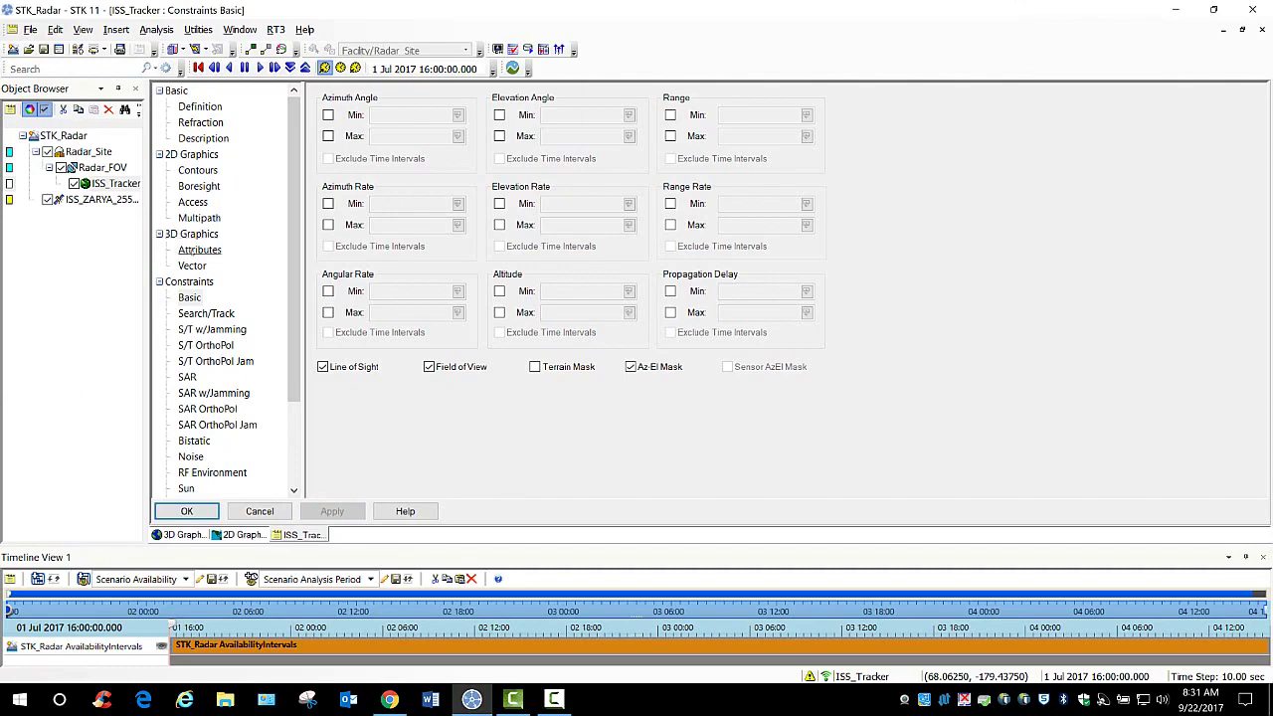
# Step: Show ISS_Tracker's 3D volume graphics as a wireframe with a gain scale of 1 km per dB and a gain offset of 10 dB
pyautogui.click(200, 250)
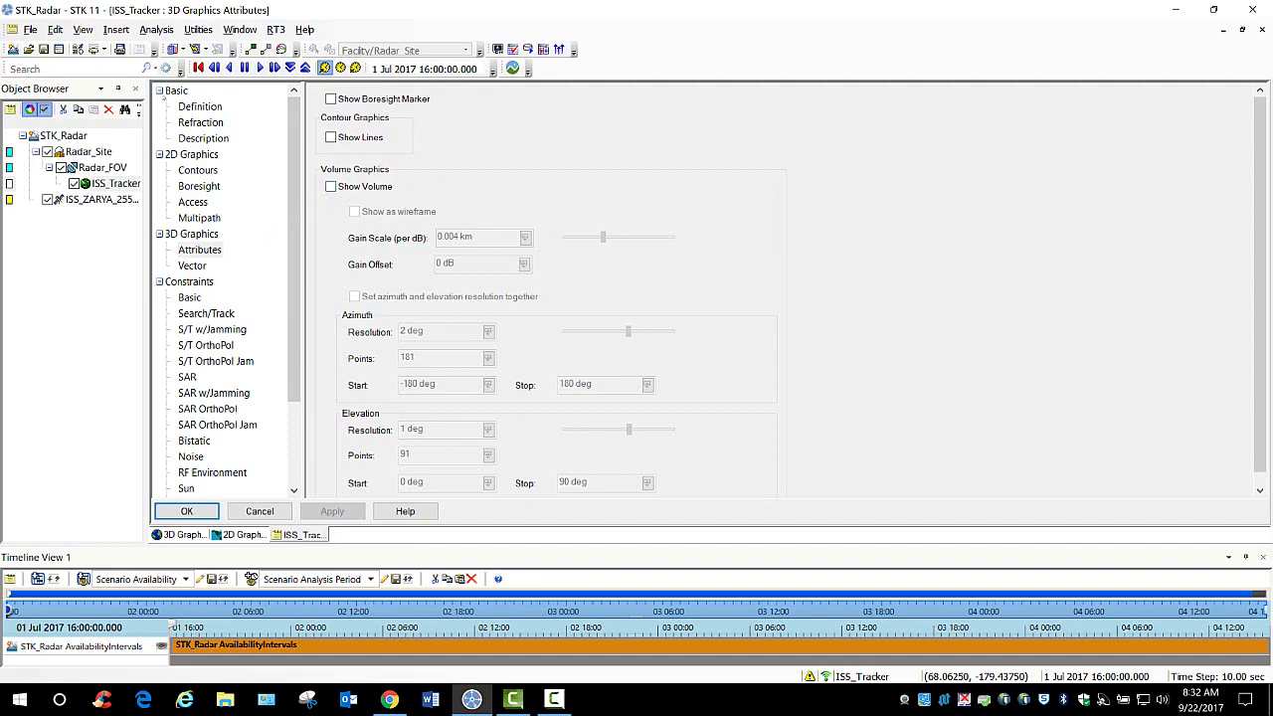
pyautogui.click(331, 187)
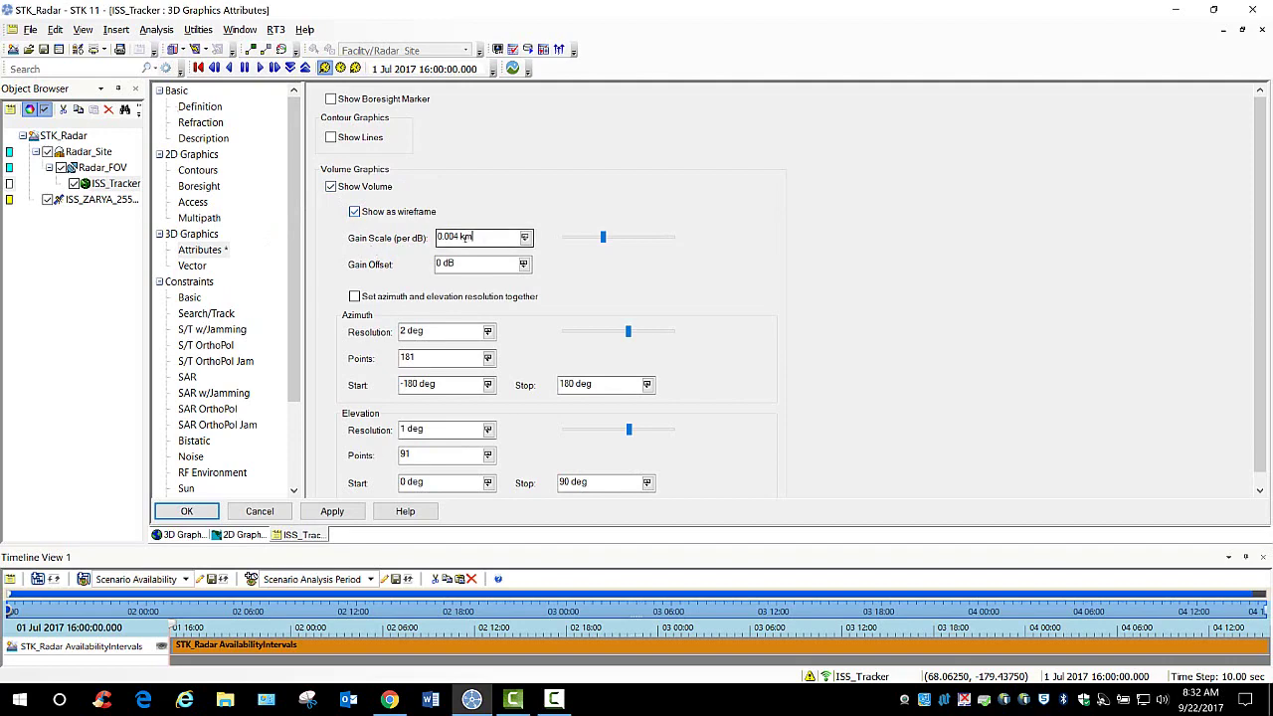
pyautogui.tripleClick(465, 237)
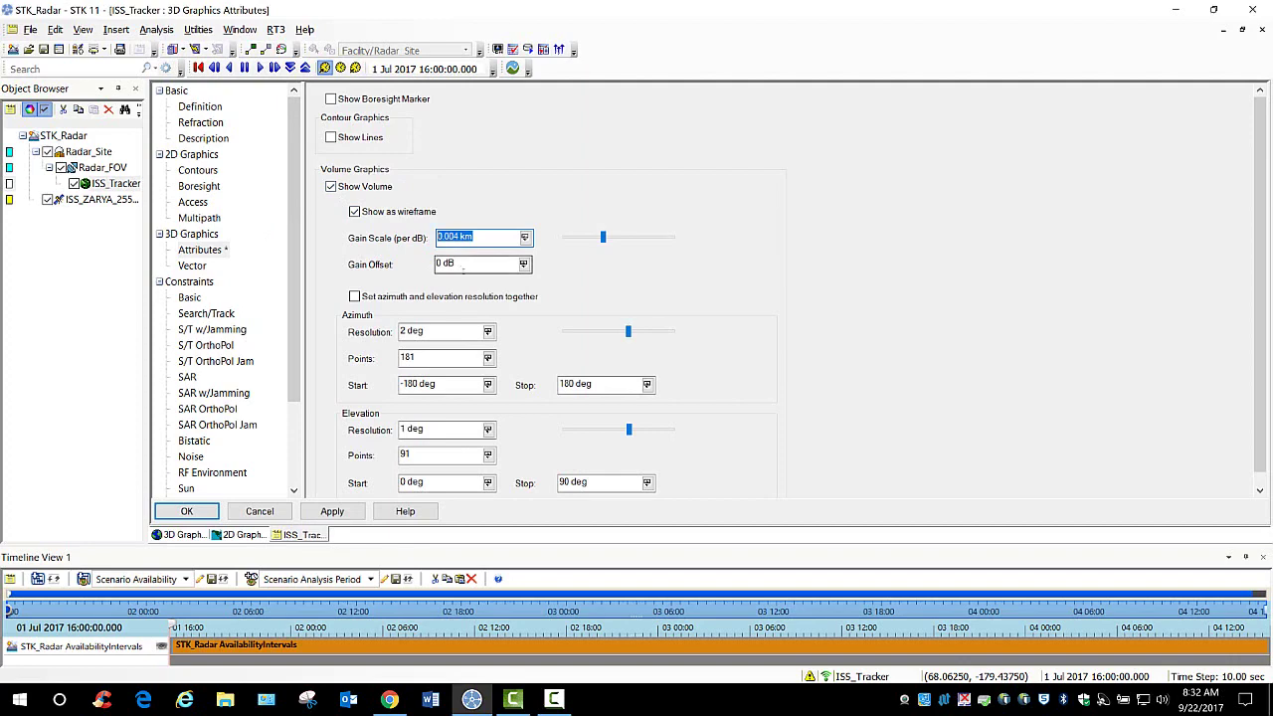
pyautogui.write('1')
pyautogui.press('Tab')
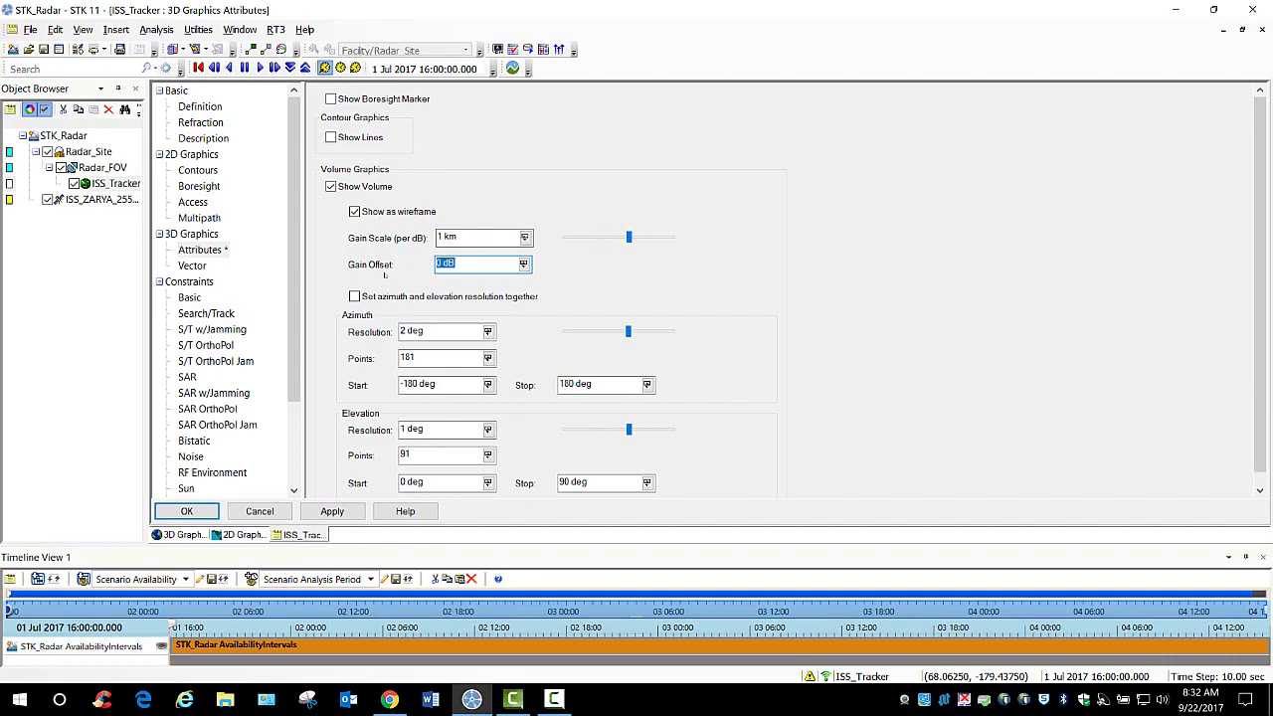
pyautogui.write('10')
pyautogui.press('Tab')
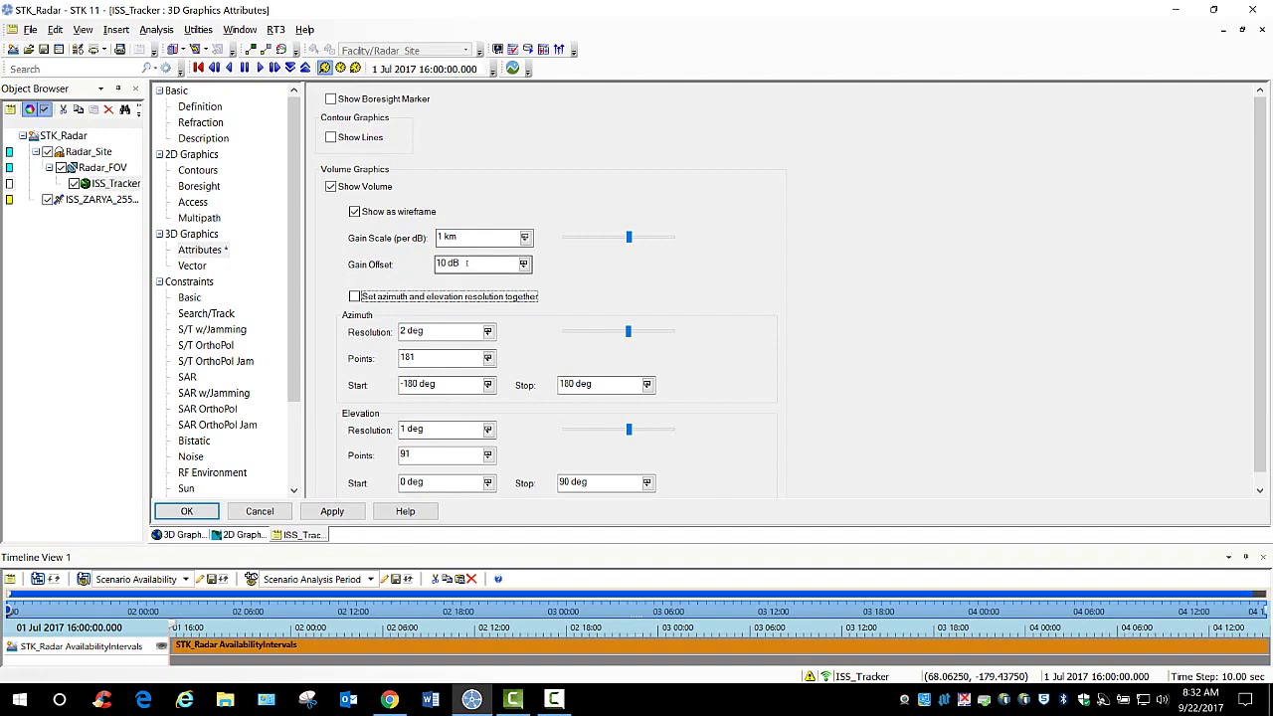
# Step: Link the volume's azimuth and elevation resolution, set it to 5 deg, accept the ISS_Tracker properties, and save the scenario
pyautogui.scroll(-1, 323, 275)
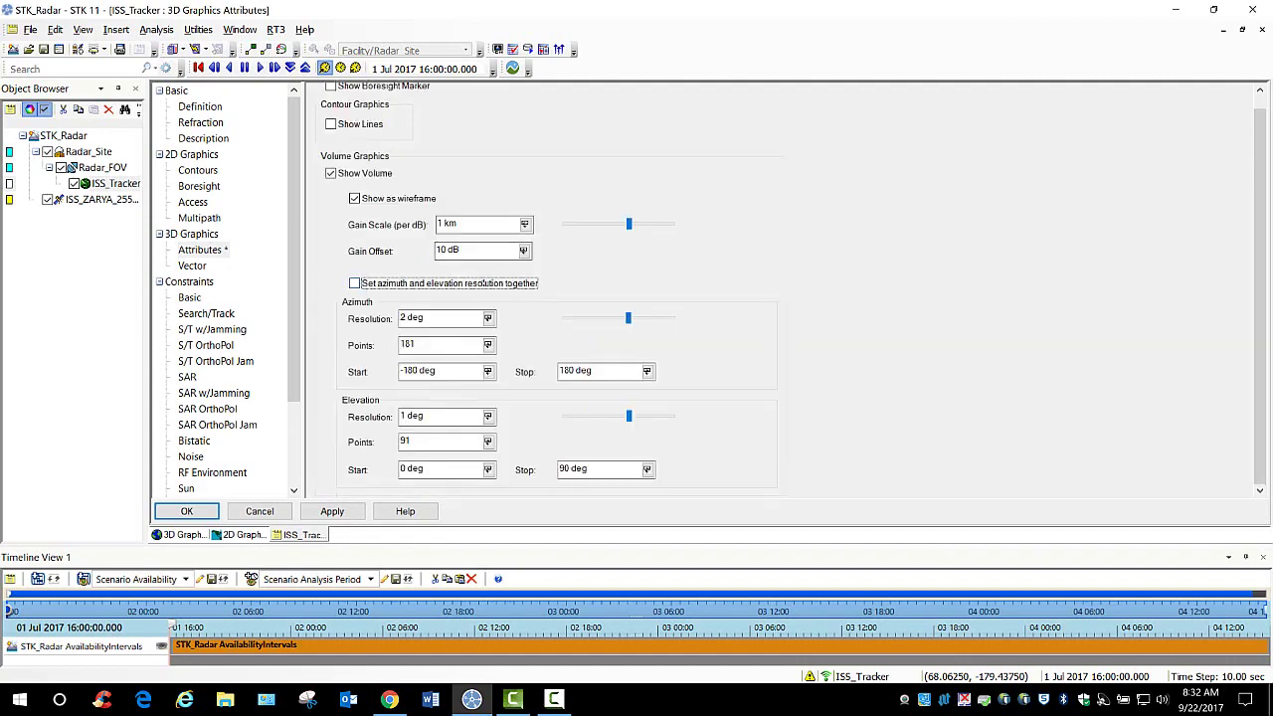
pyautogui.click(355, 283)
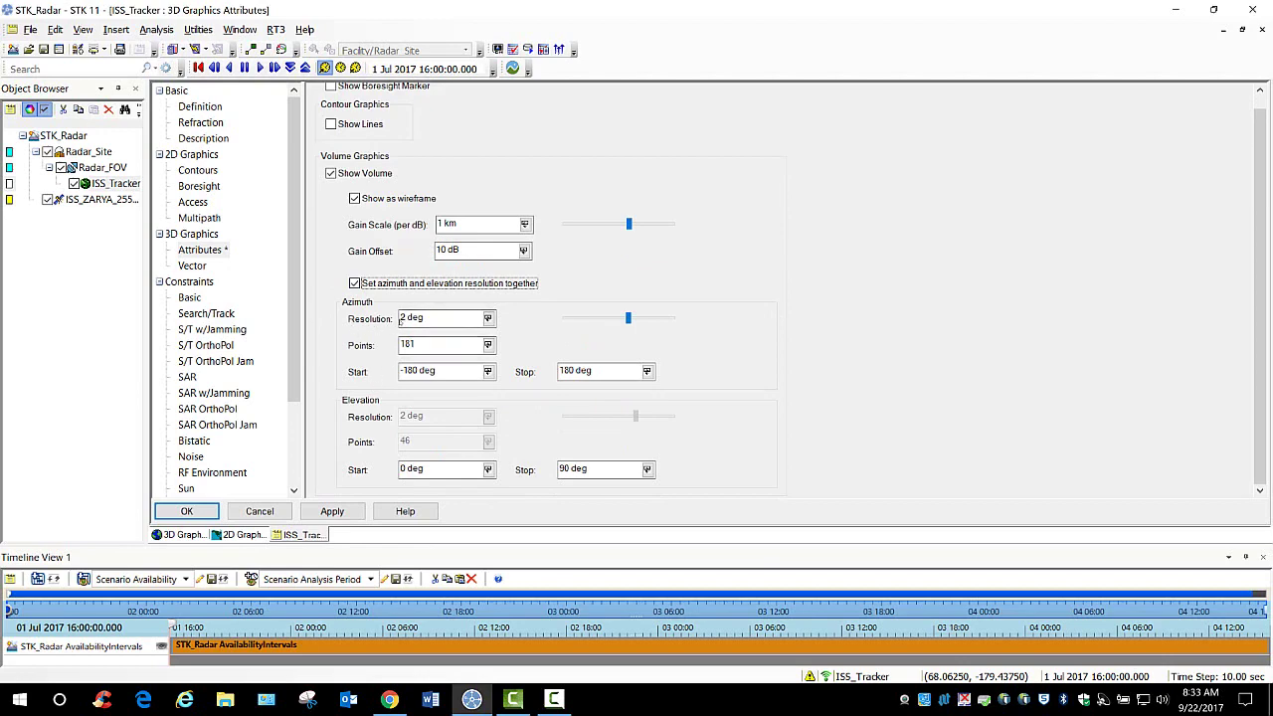
pyautogui.press('Tab')
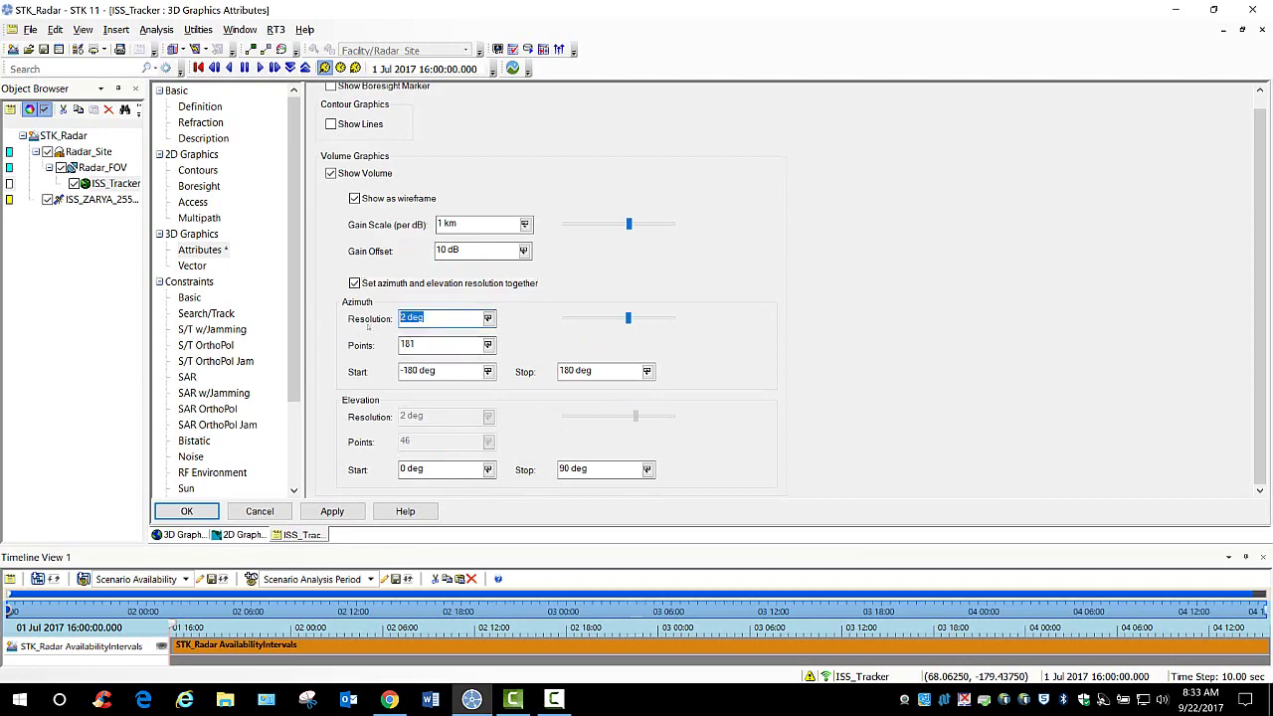
pyautogui.press('BackSpace')
pyautogui.write('5')
pyautogui.press('Tab')
pyautogui.press('Return')
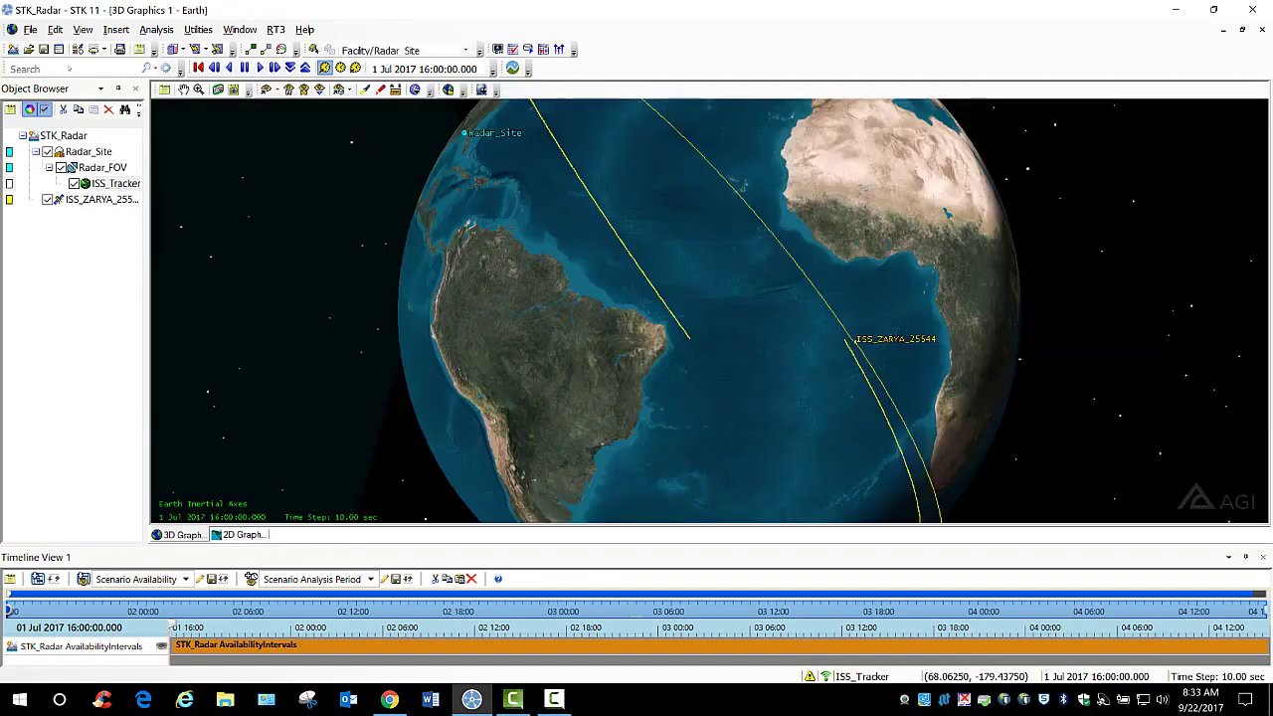
pyautogui.click(43, 48)
# Step: Zoom to Radar_Site in the 3D view and examine the ISS_Tracker antenna gain pattern from several angles and distances
pyautogui.rightClick(87, 151)
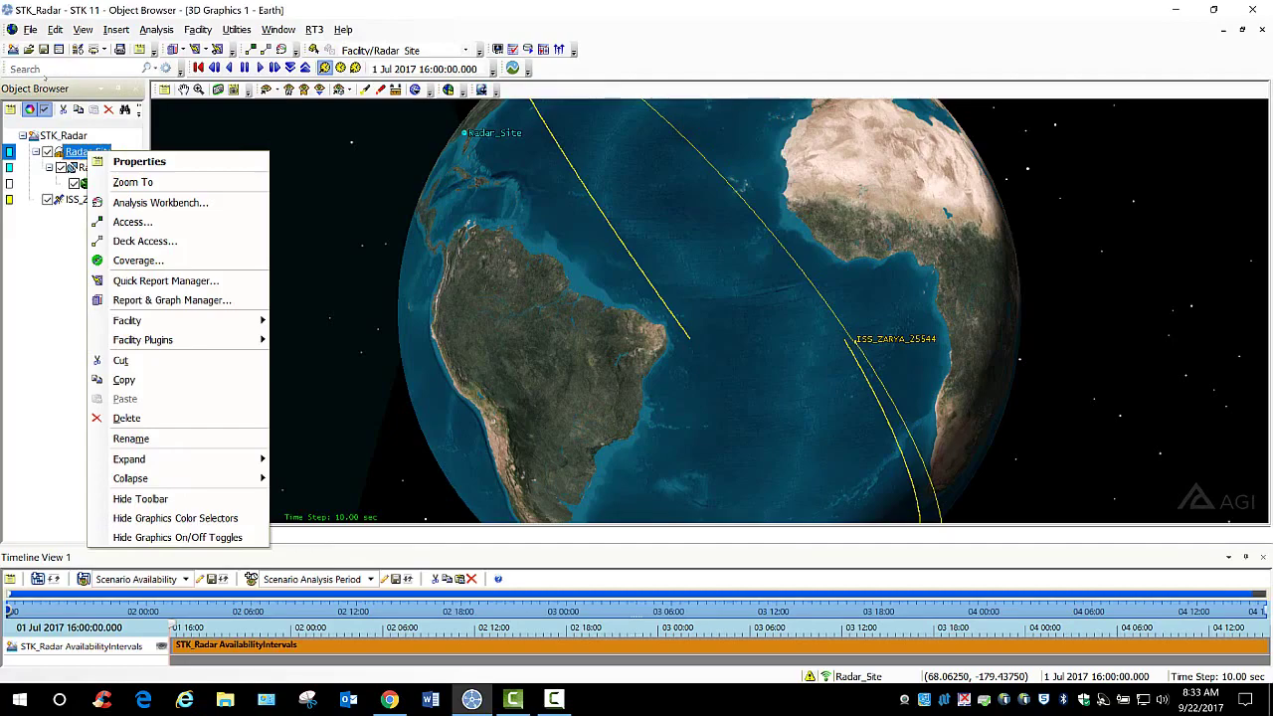
pyautogui.click(132, 182)
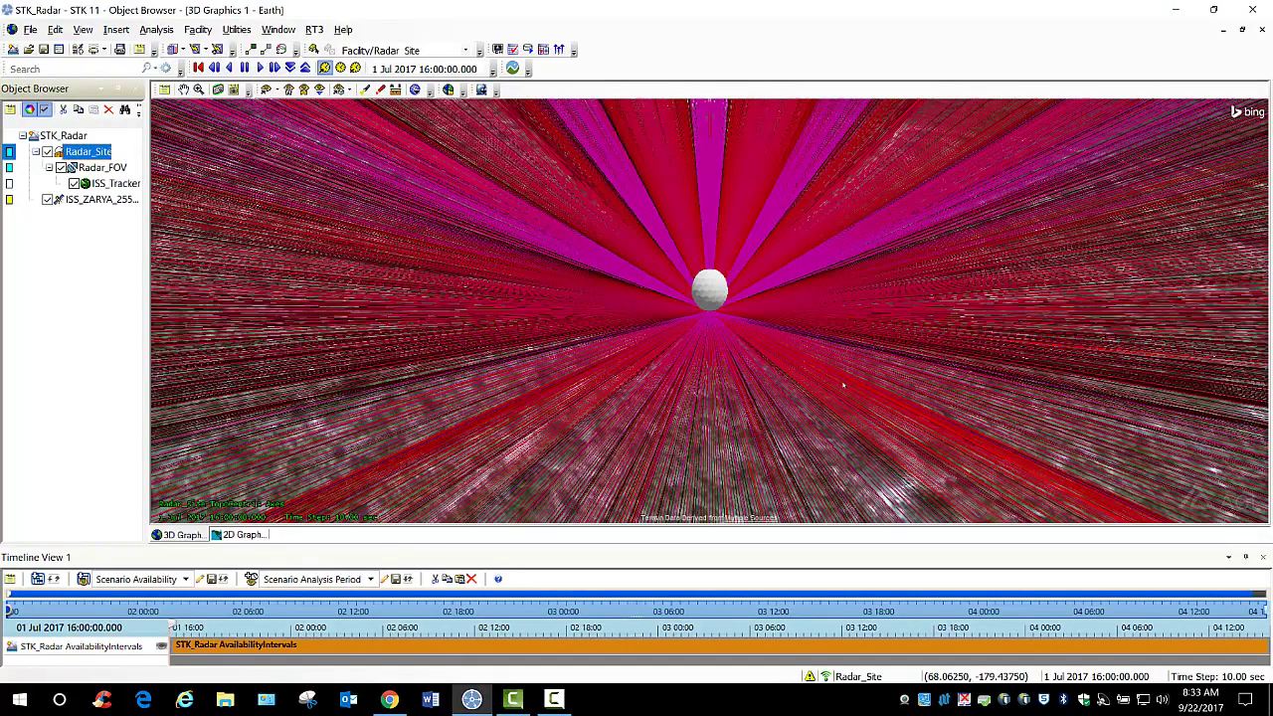
pyautogui.moveTo(847, 397); pyautogui.dragTo(796, 182)
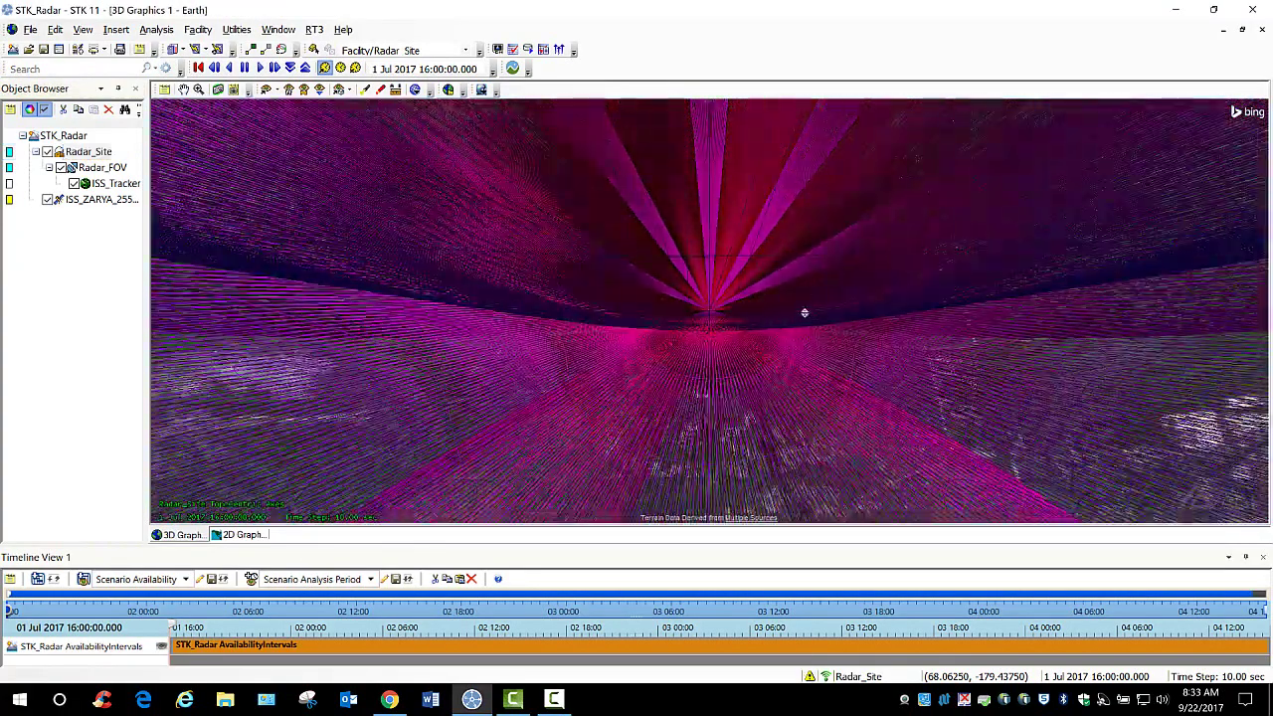
pyautogui.moveTo(804, 313); pyautogui.dragTo(791, 271)
pyautogui.moveTo(790, 271); pyautogui.dragTo(767, 193, button='right')
pyautogui.moveTo(768, 193); pyautogui.dragTo(840, 290)
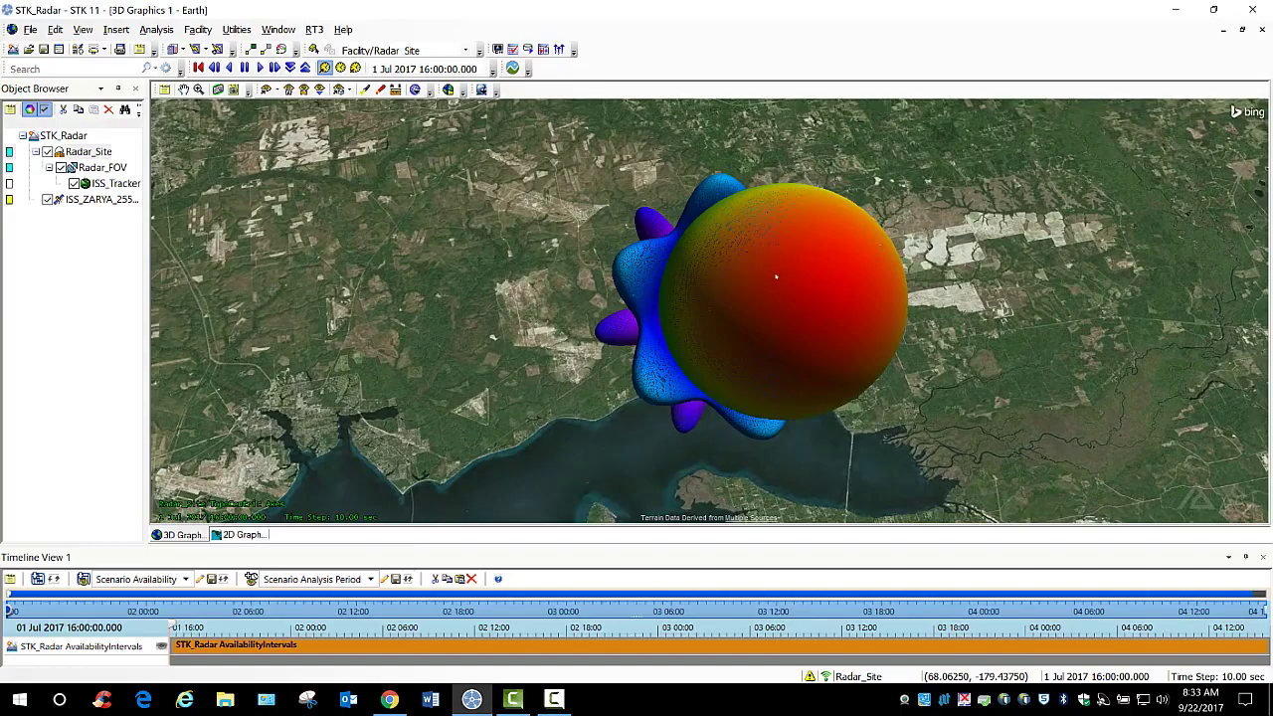
pyautogui.moveTo(733, 323); pyautogui.dragTo(874, 329)
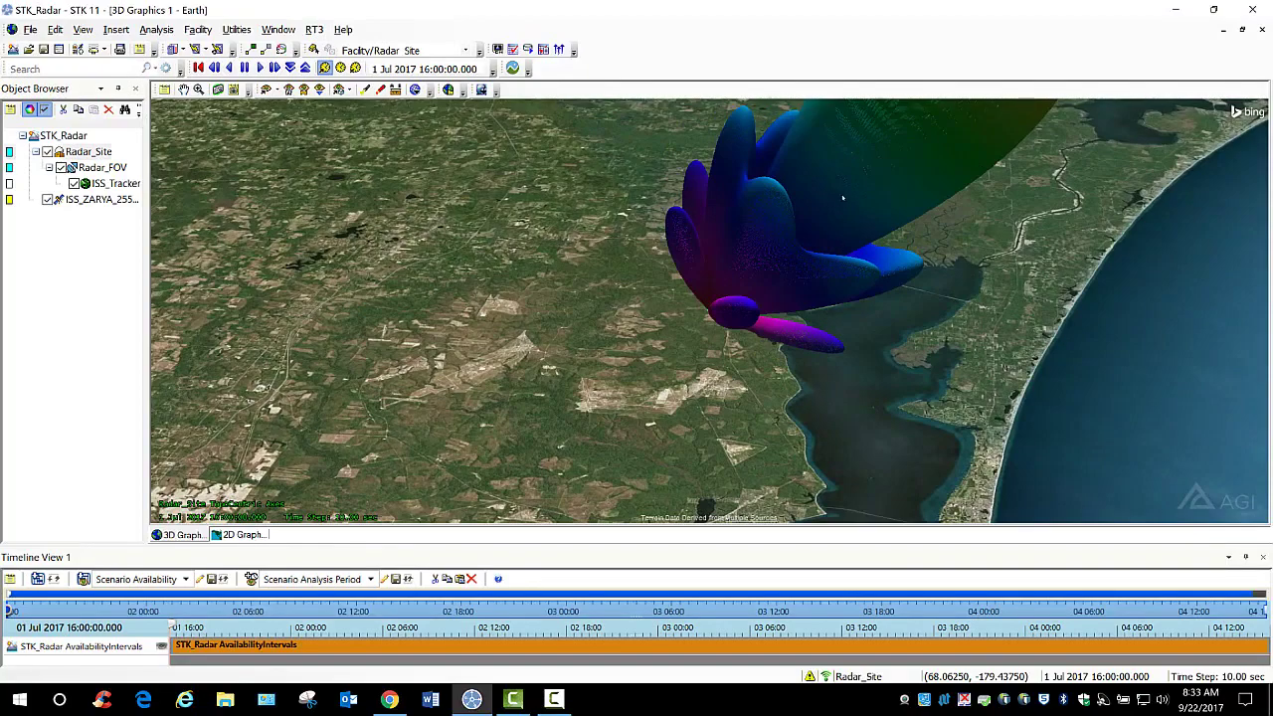
pyautogui.moveTo(842, 199); pyautogui.dragTo(704, 297)
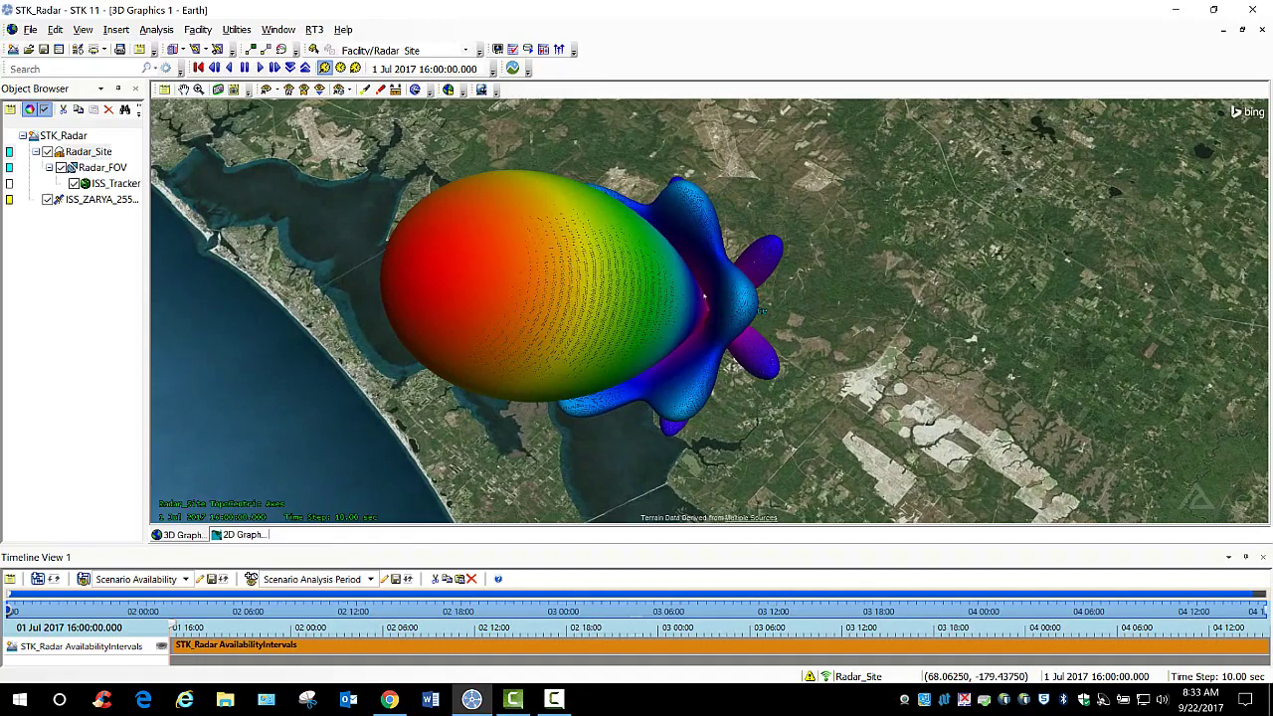
pyautogui.scroll(-5, 676, 309)
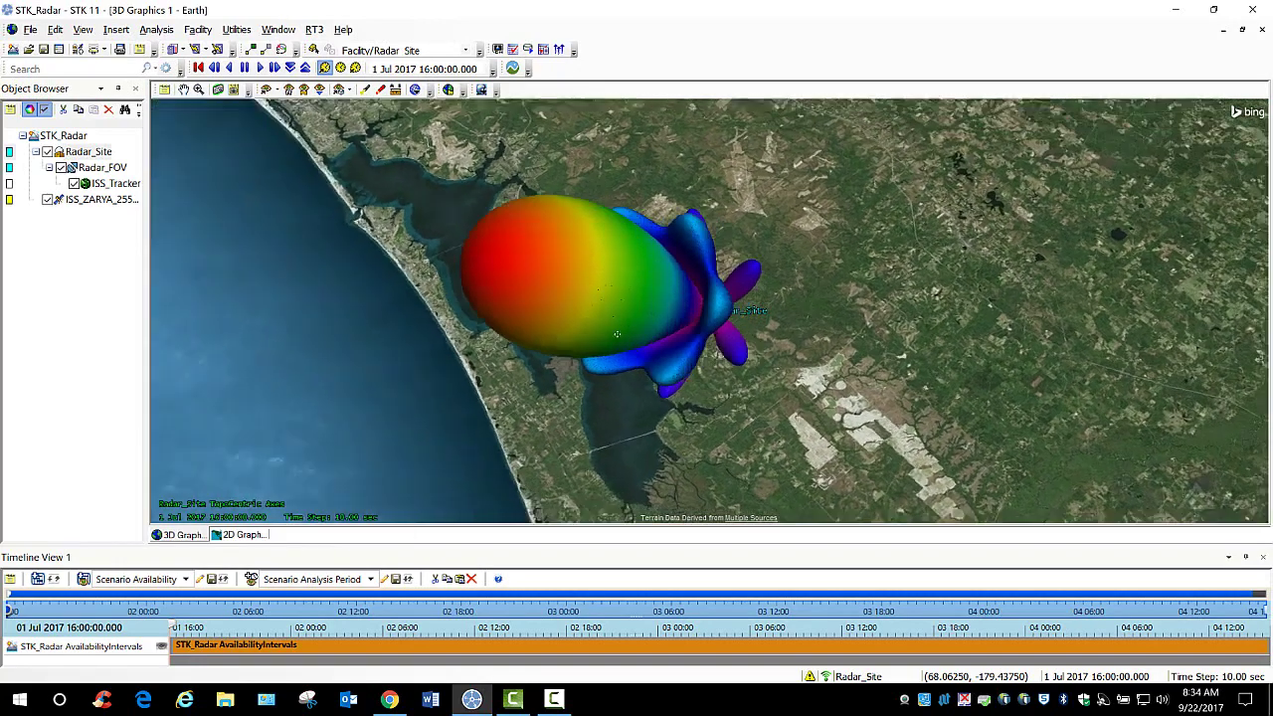
pyautogui.moveTo(616, 334); pyautogui.dragTo(580, 355)
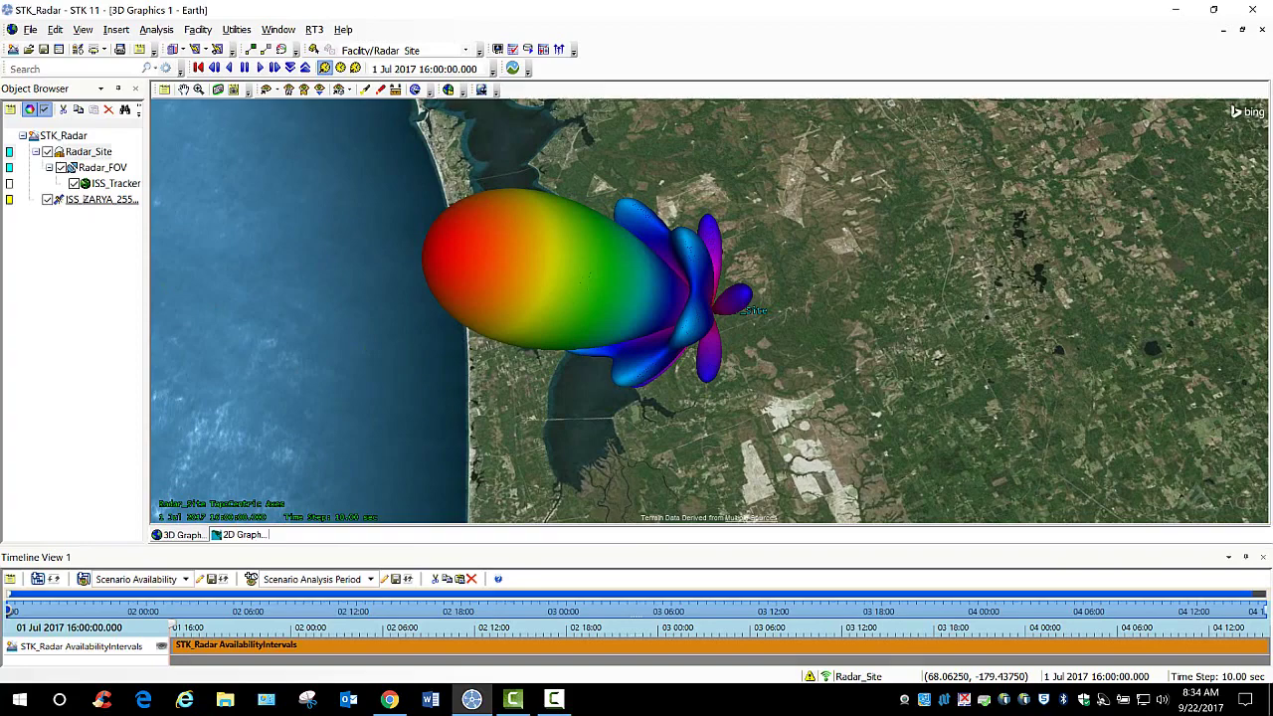
# Step: Open the Access tool for ISS_ZARYA_25544 and choose ISS_Tracker beneath Radar_Site's Radar_FOV sensor as the associated object
pyautogui.rightClick(85, 202)
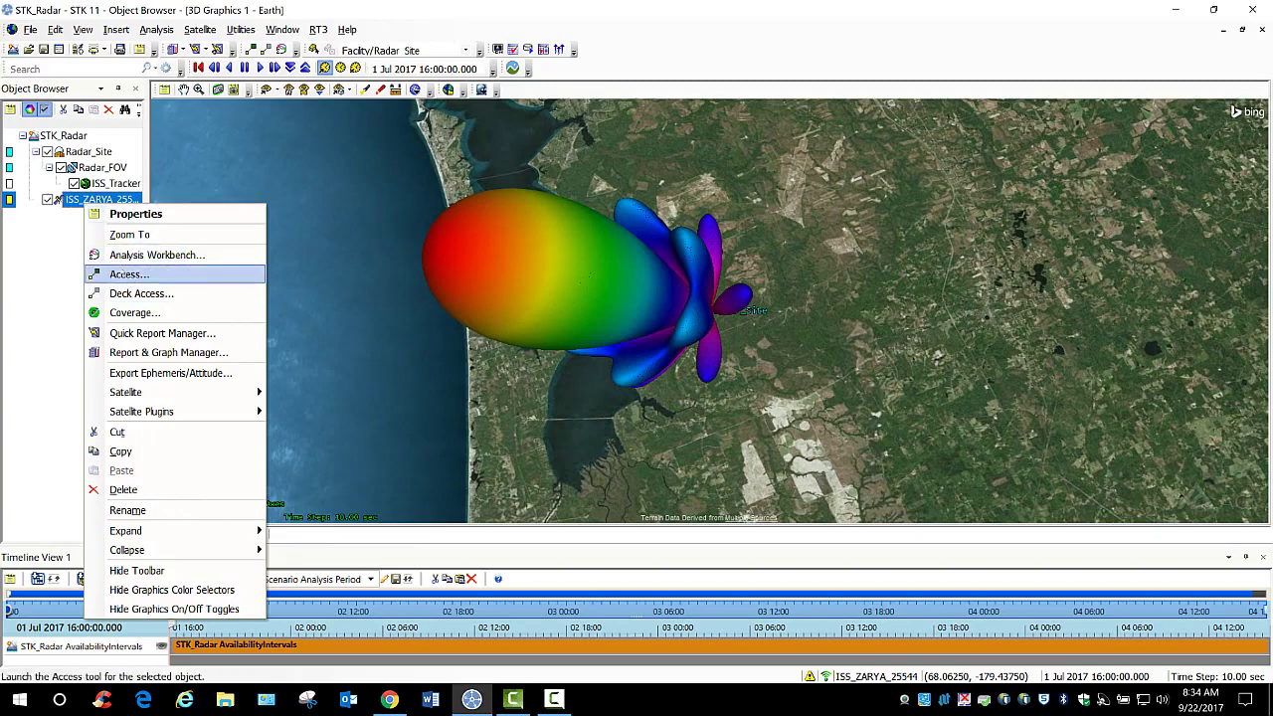
pyautogui.click(129, 273)
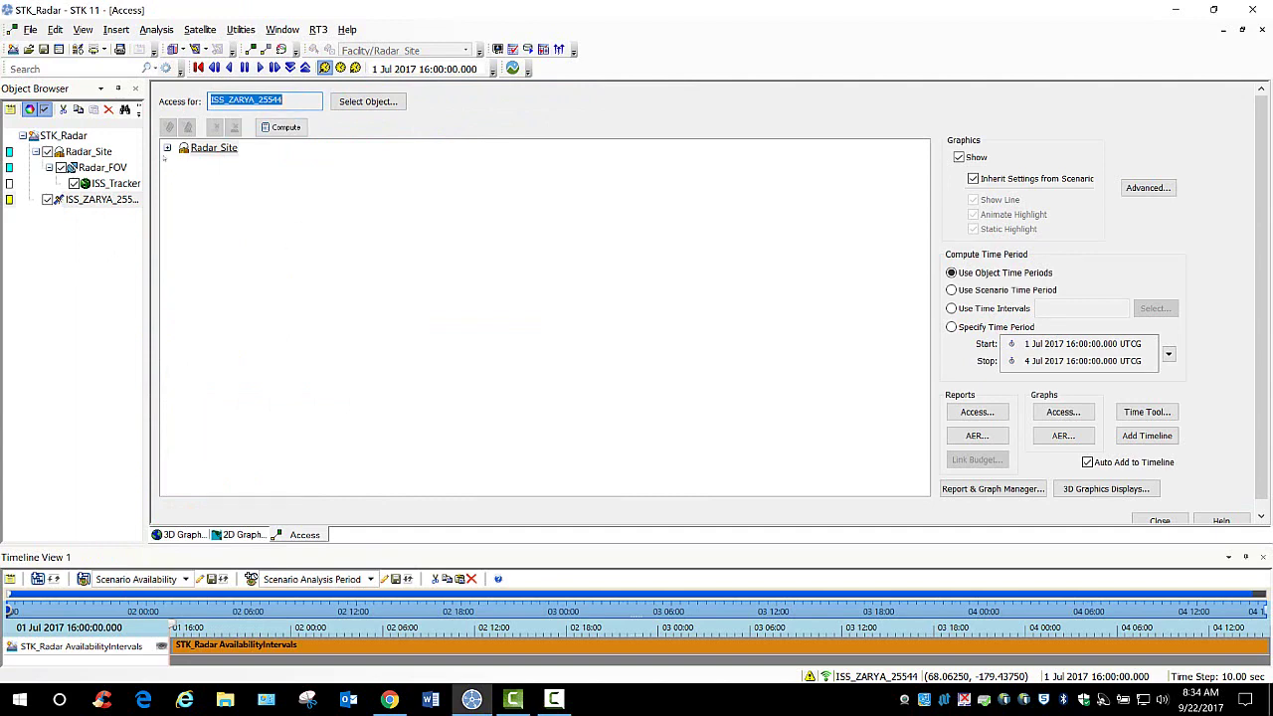
pyautogui.click(167, 147)
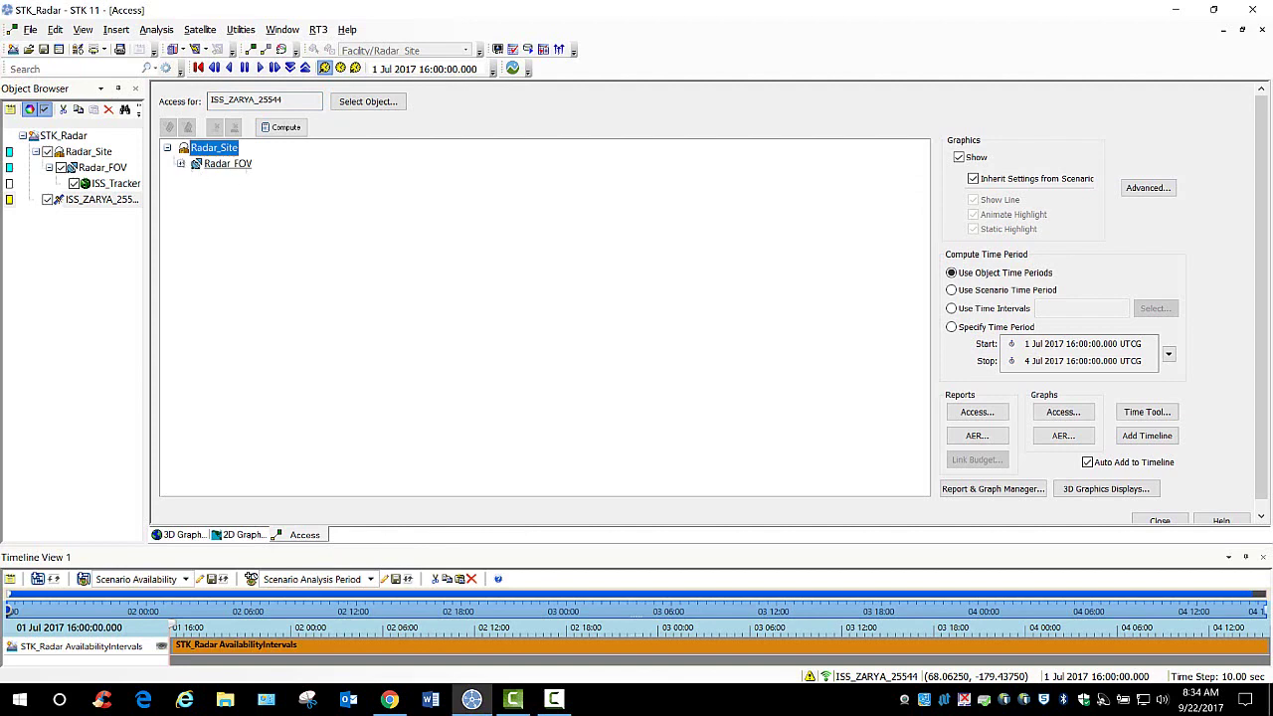
pyautogui.doubleClick(222, 163)
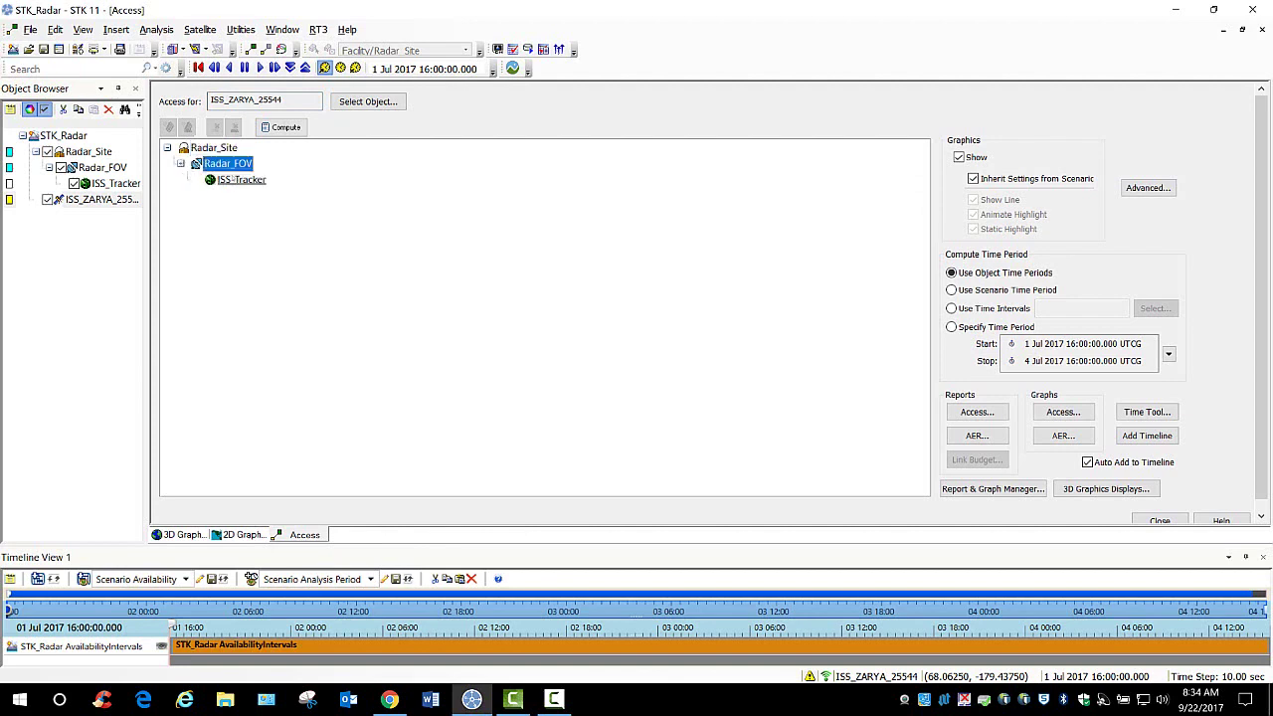
pyautogui.click(242, 180)
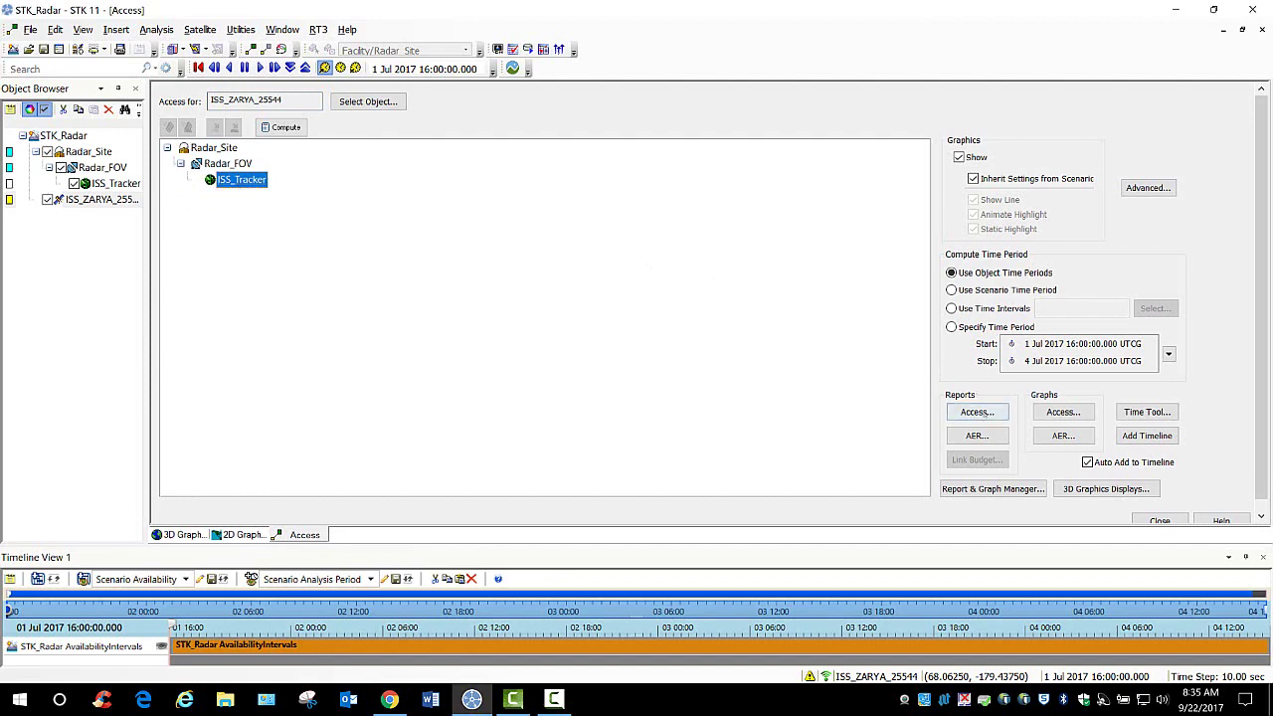
# Step: Open the Report & Graph Manager for this access and create a new graph style named PDET in My Styles
pyautogui.click(997, 490)
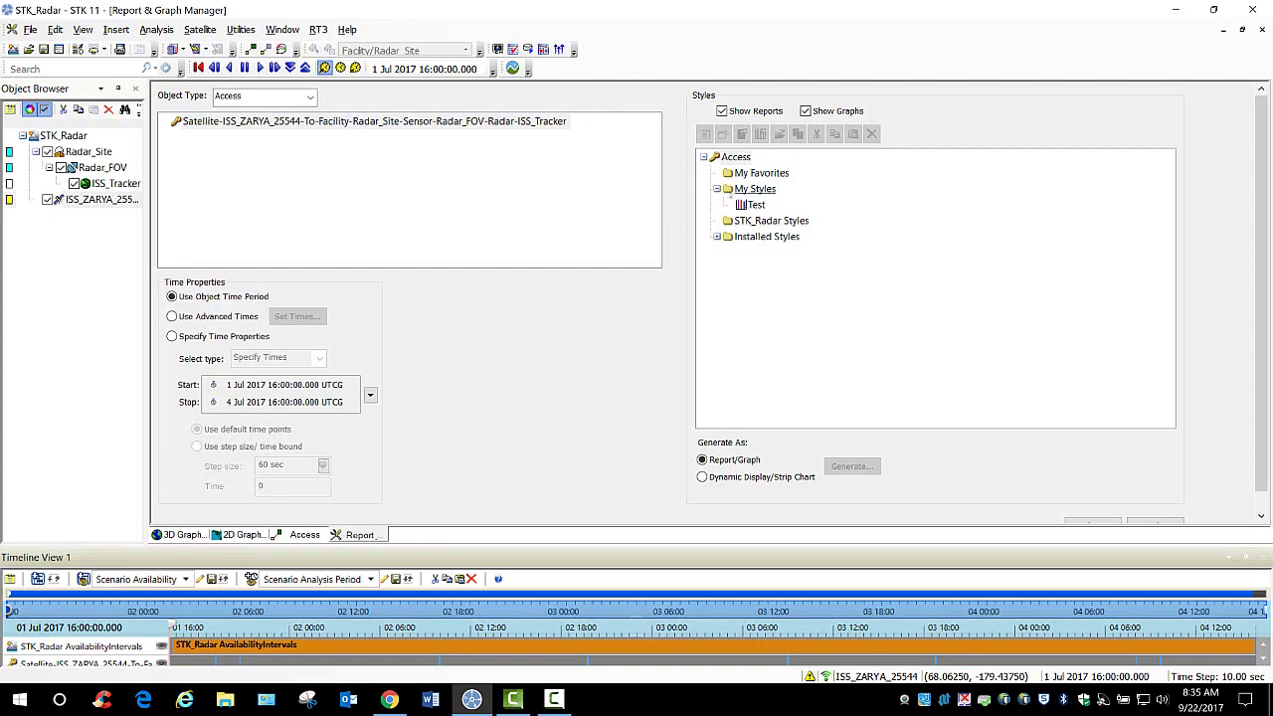
pyautogui.rightClick(742, 190)
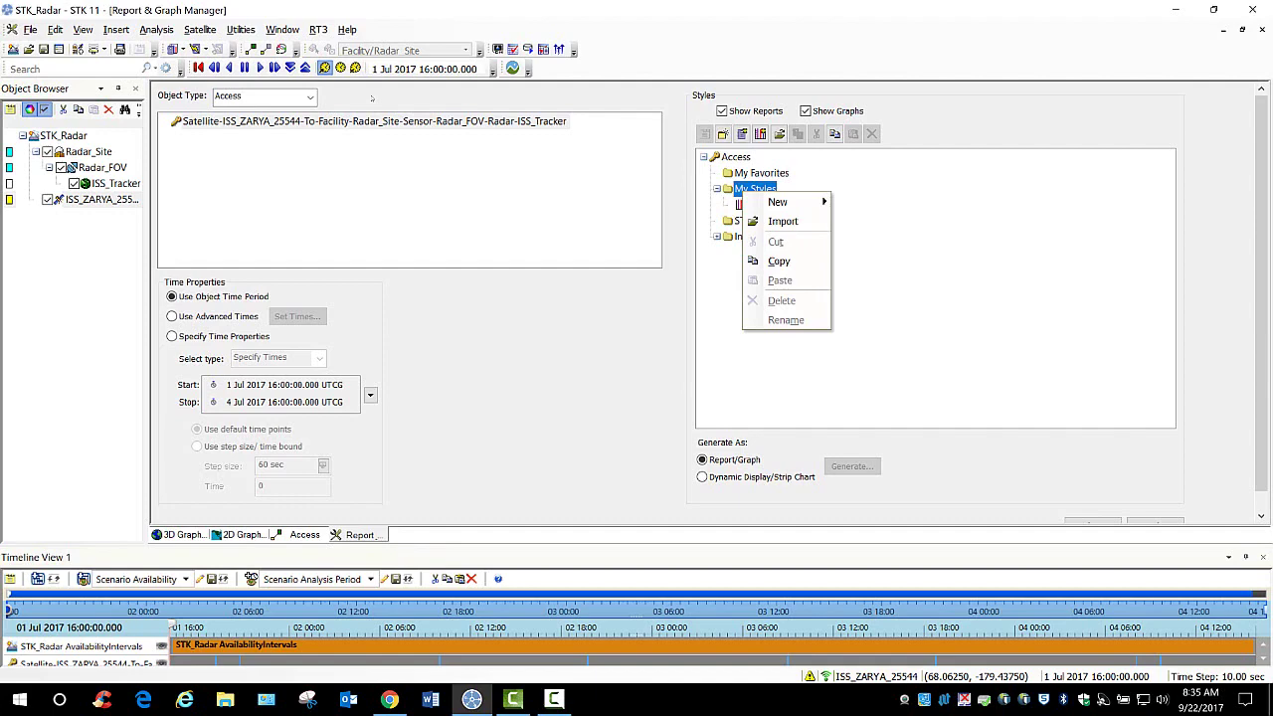
pyautogui.moveTo(778, 202)
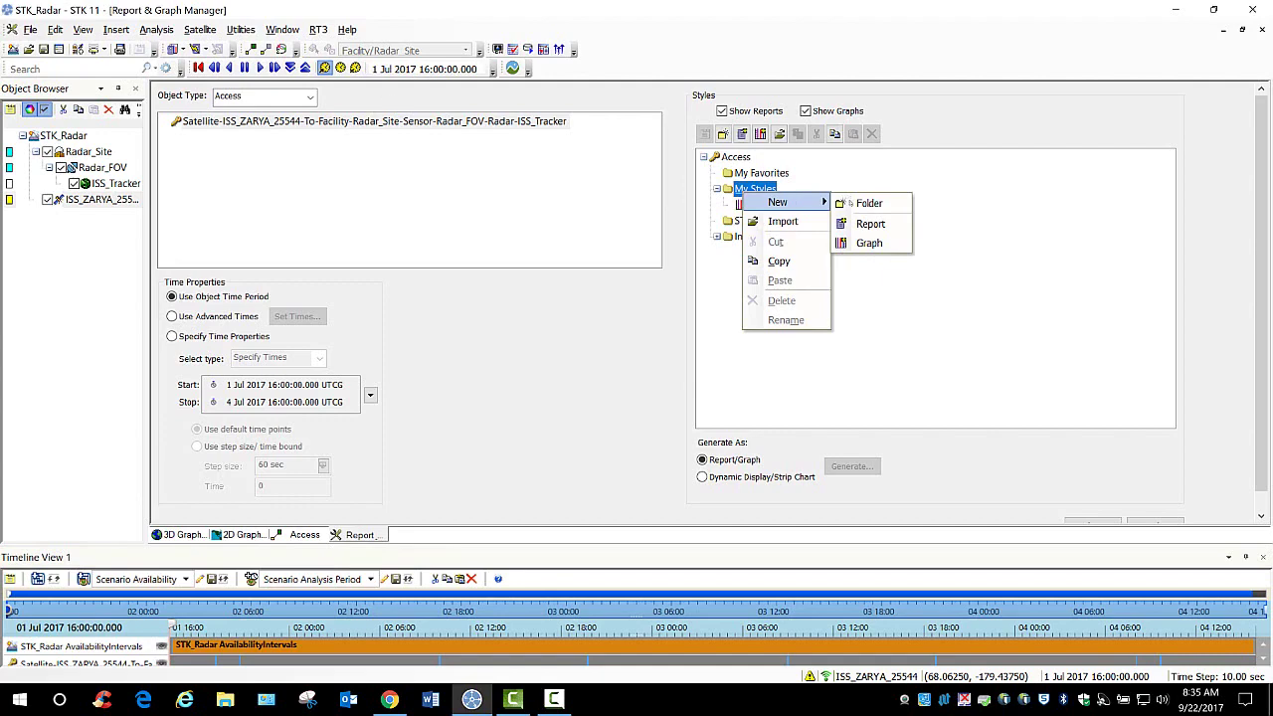
pyautogui.click(864, 243)
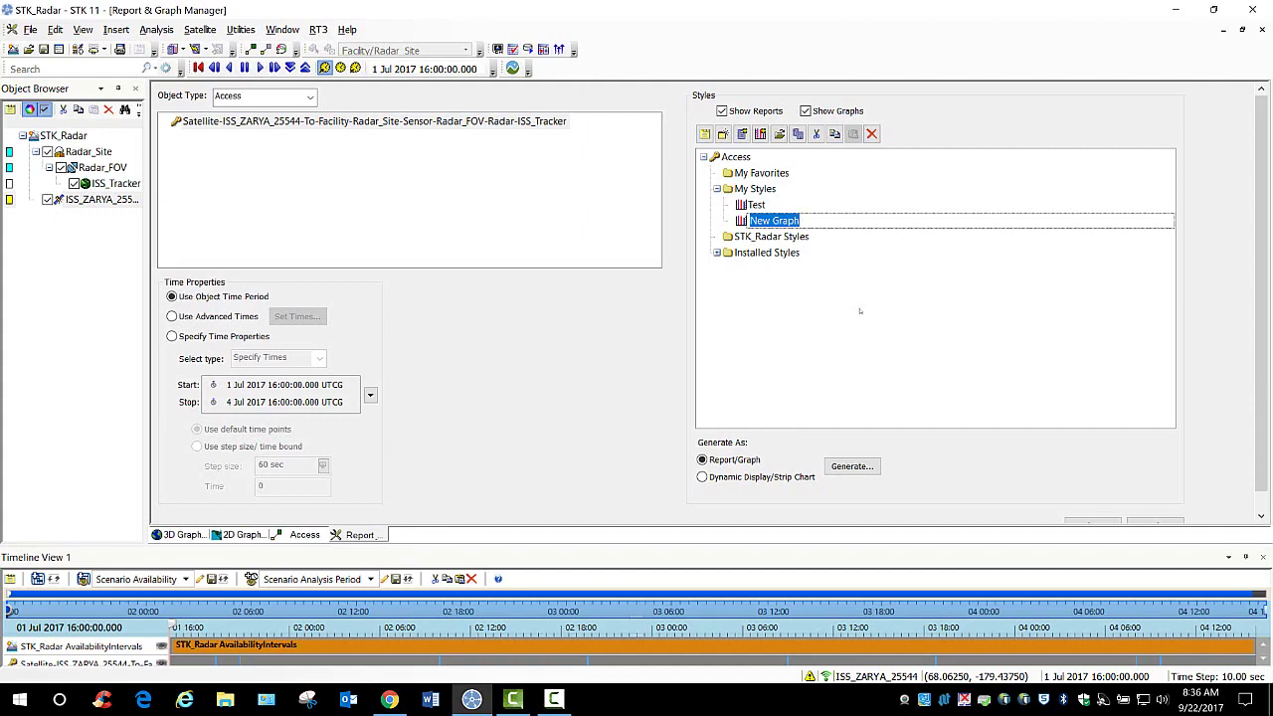
pyautogui.write('PDET')
pyautogui.press('Return')
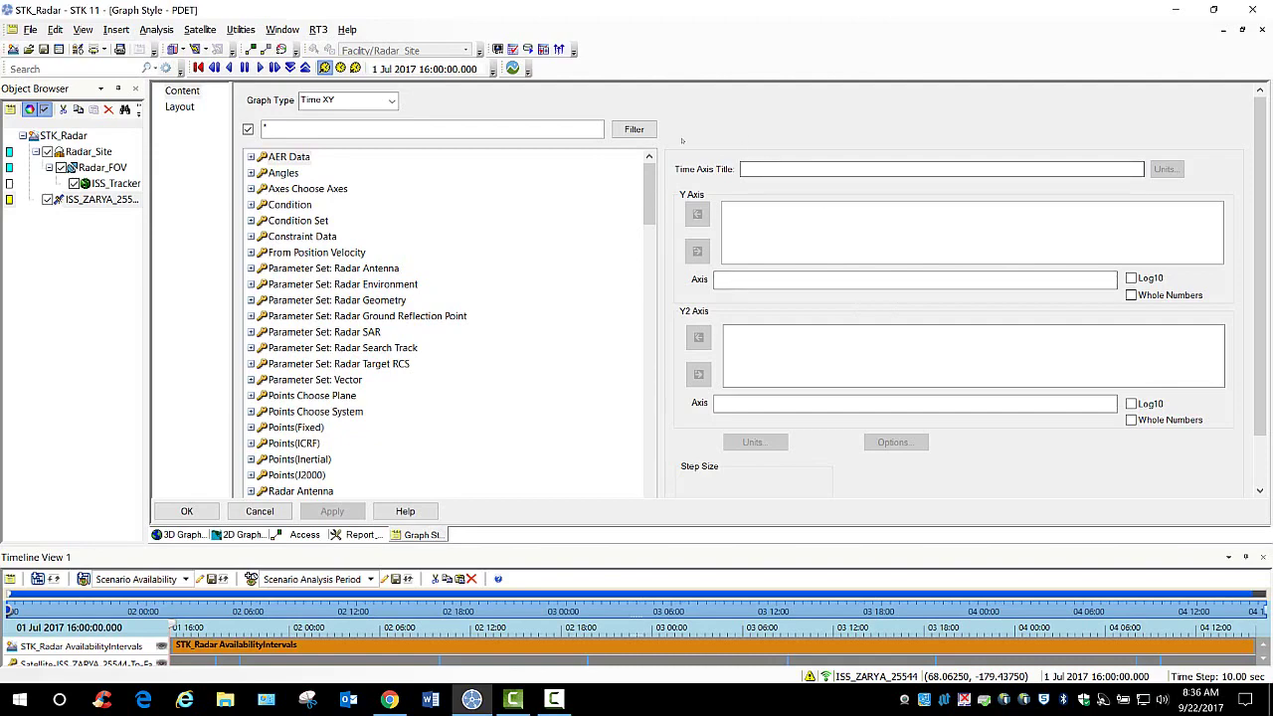
# Step: Add the Radar SearchTrack elements S/T Integrated PDet to the PDET graph's Y axis and S/T PDet1 to its Y2 axis
pyautogui.moveTo(652, 213); pyautogui.dragTo(652, 245)
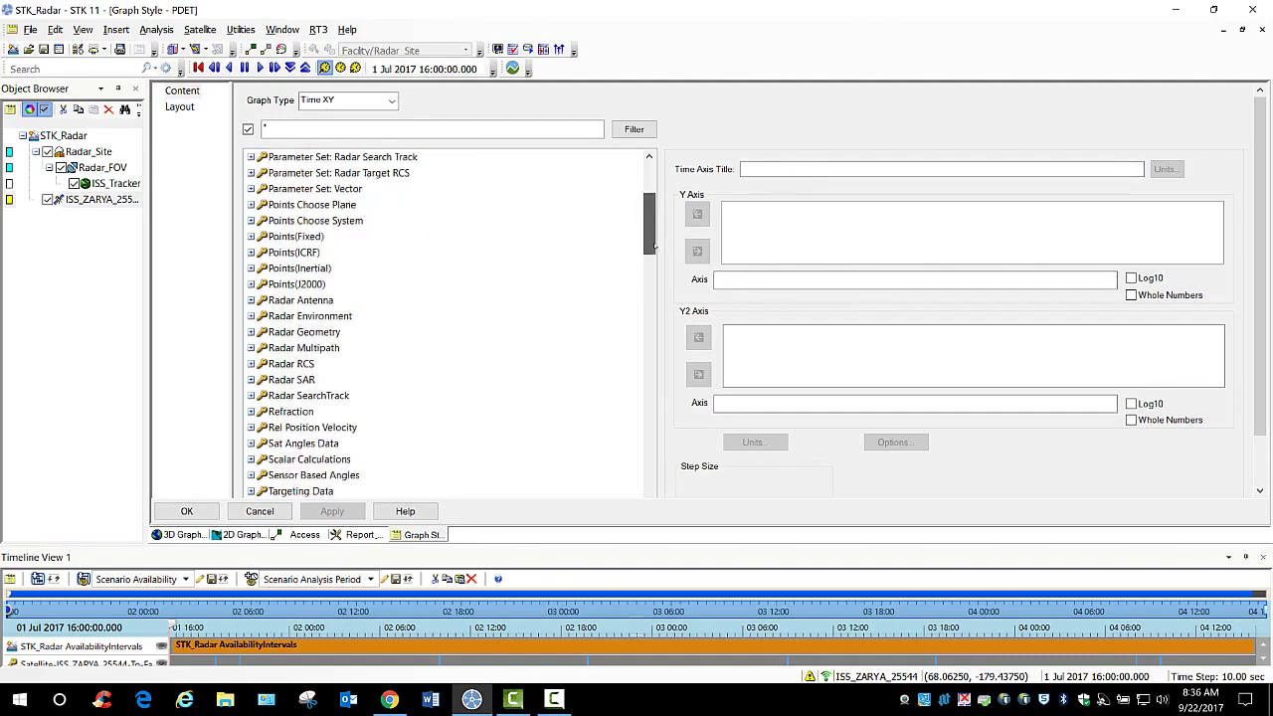
pyautogui.click(311, 399)
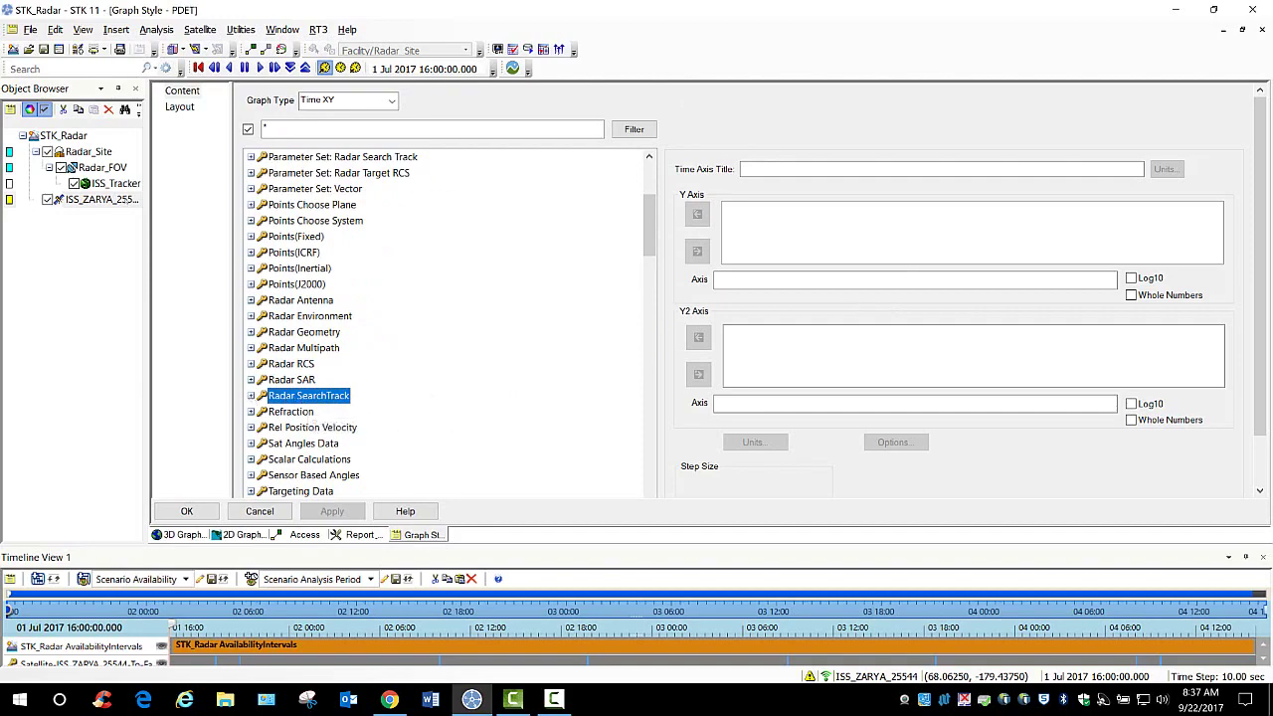
pyautogui.click(251, 396)
pyautogui.scroll(-2, 249, 397)
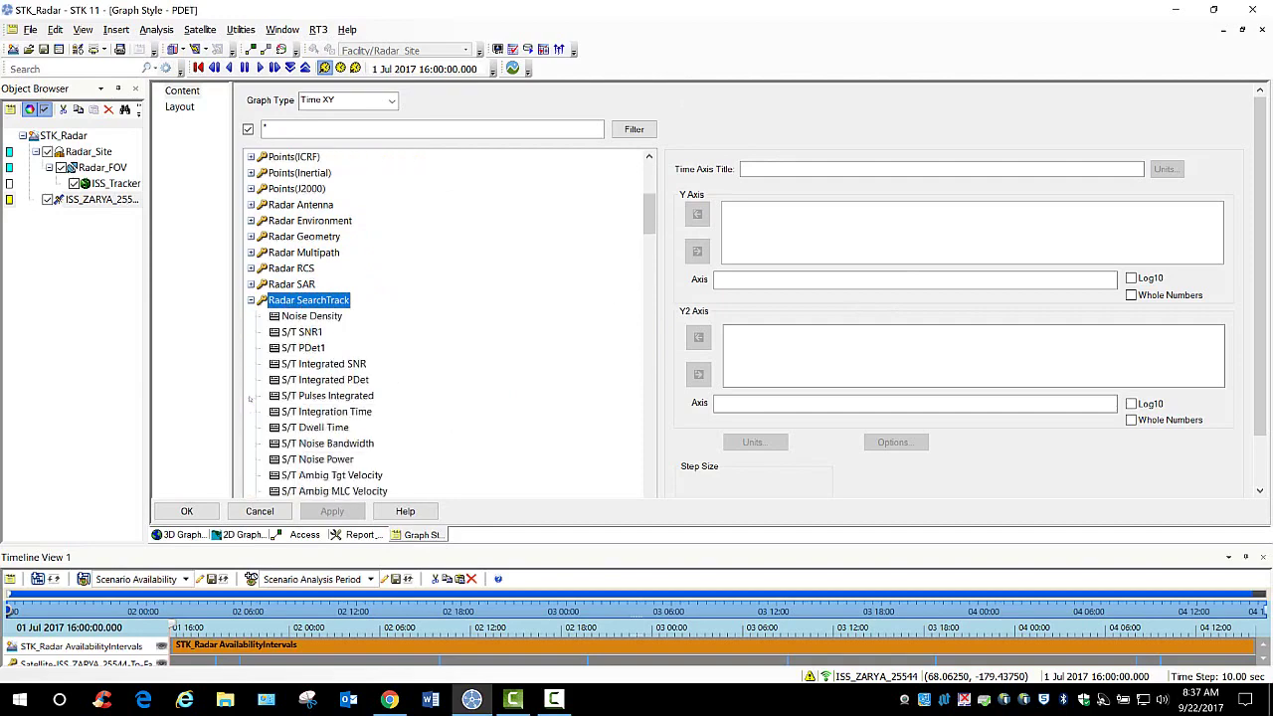
pyautogui.scroll(-1, 250, 398)
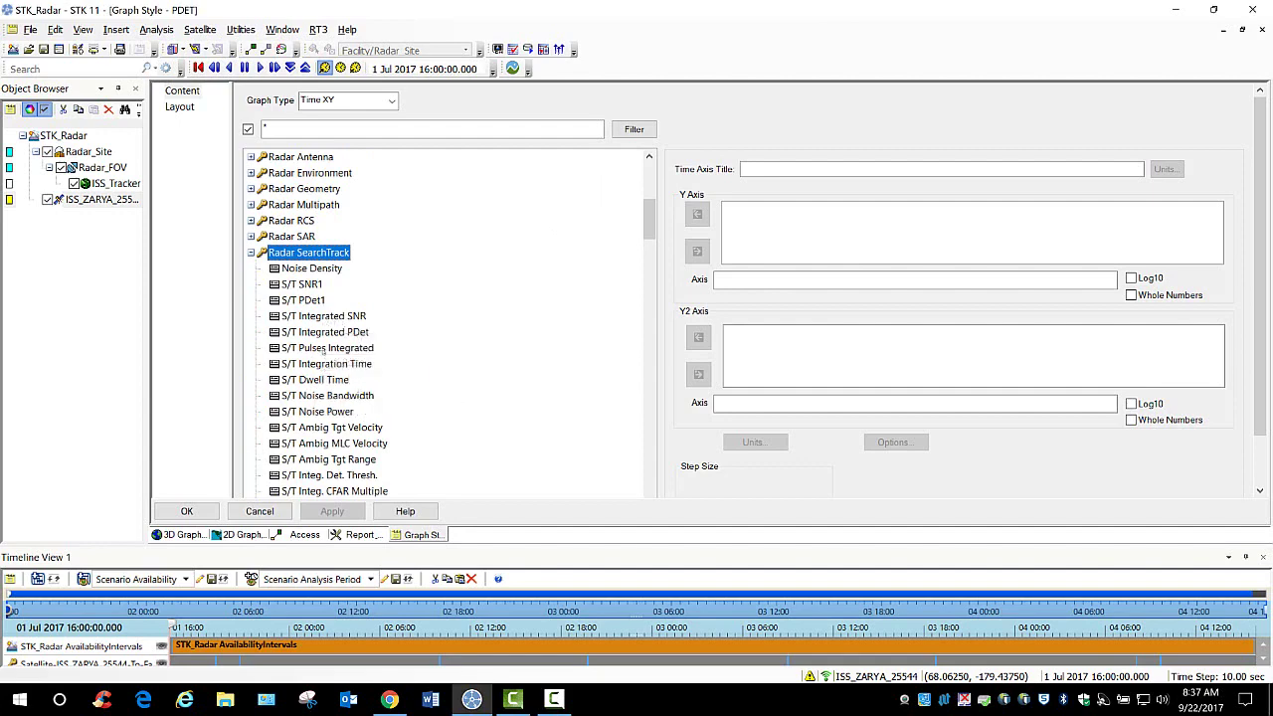
pyautogui.click(321, 337)
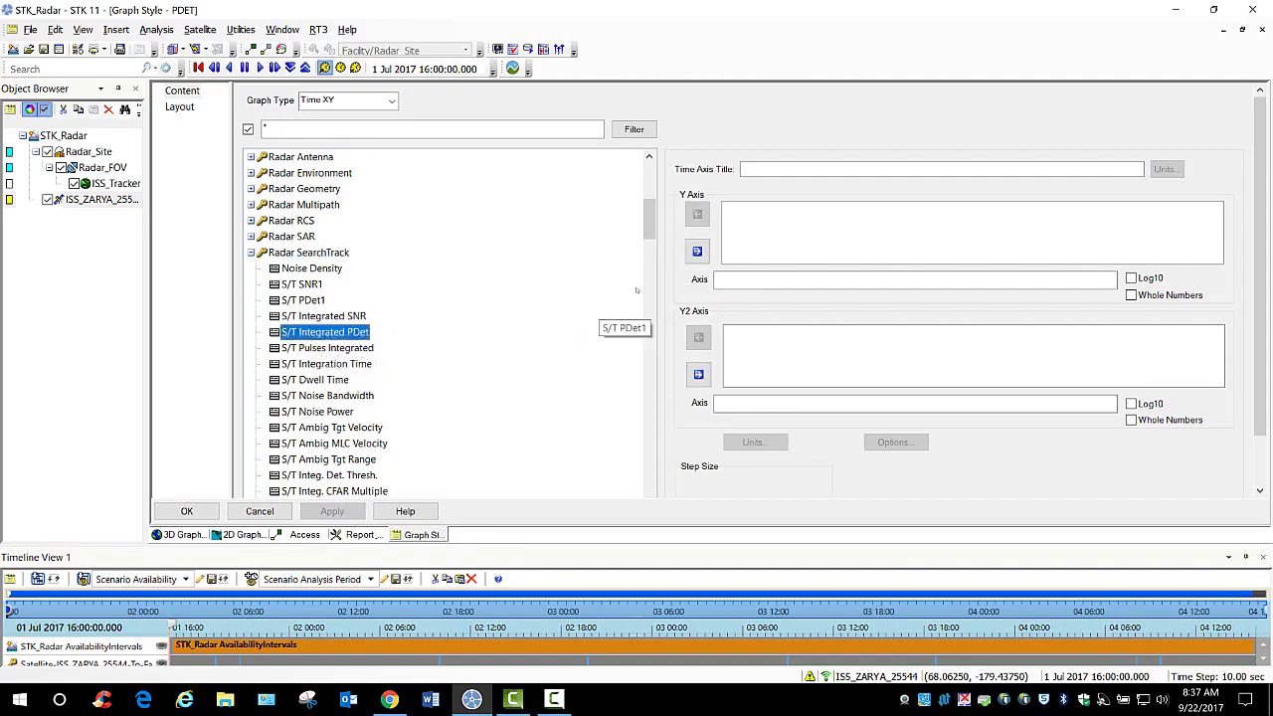
pyautogui.click(697, 252)
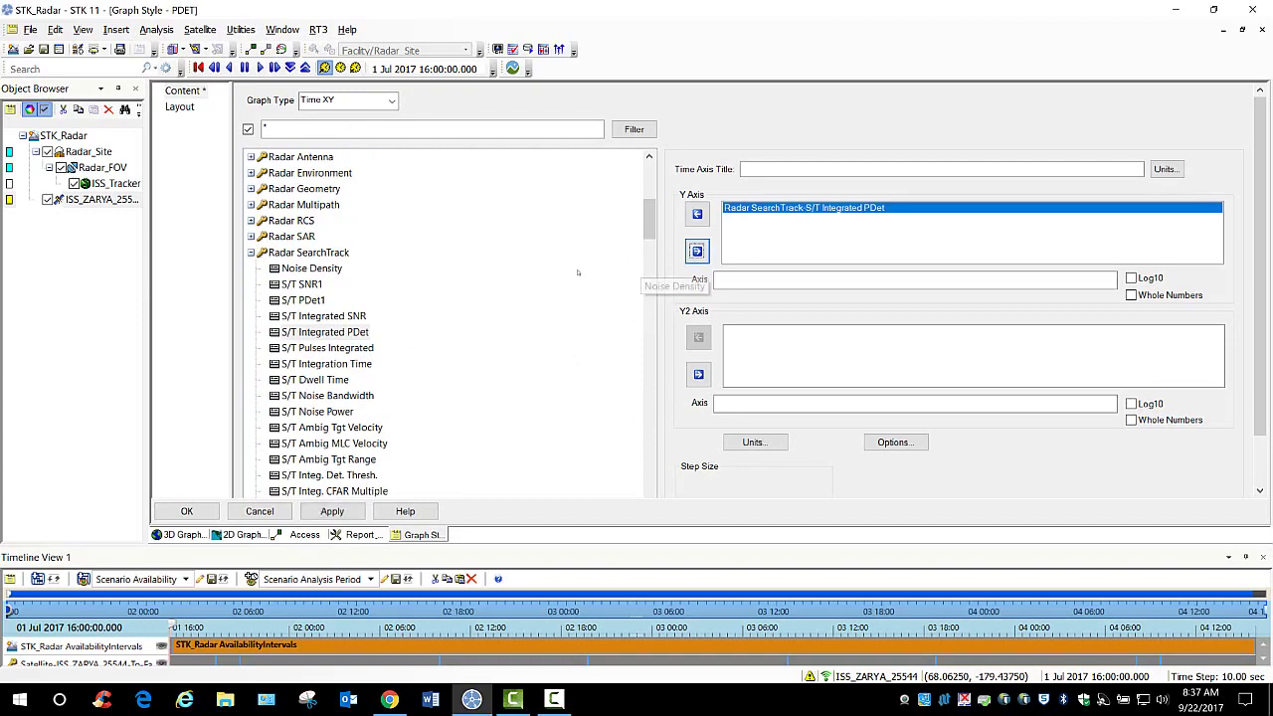
pyautogui.click(300, 301)
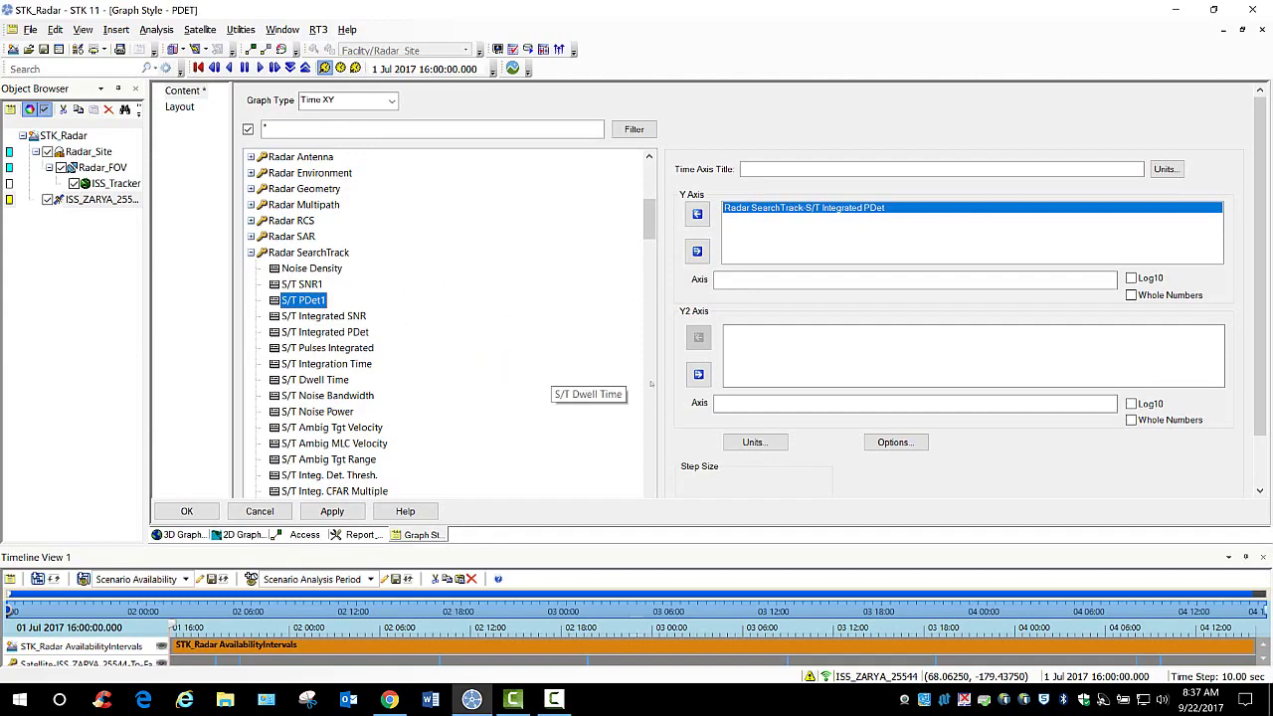
pyautogui.click(698, 374)
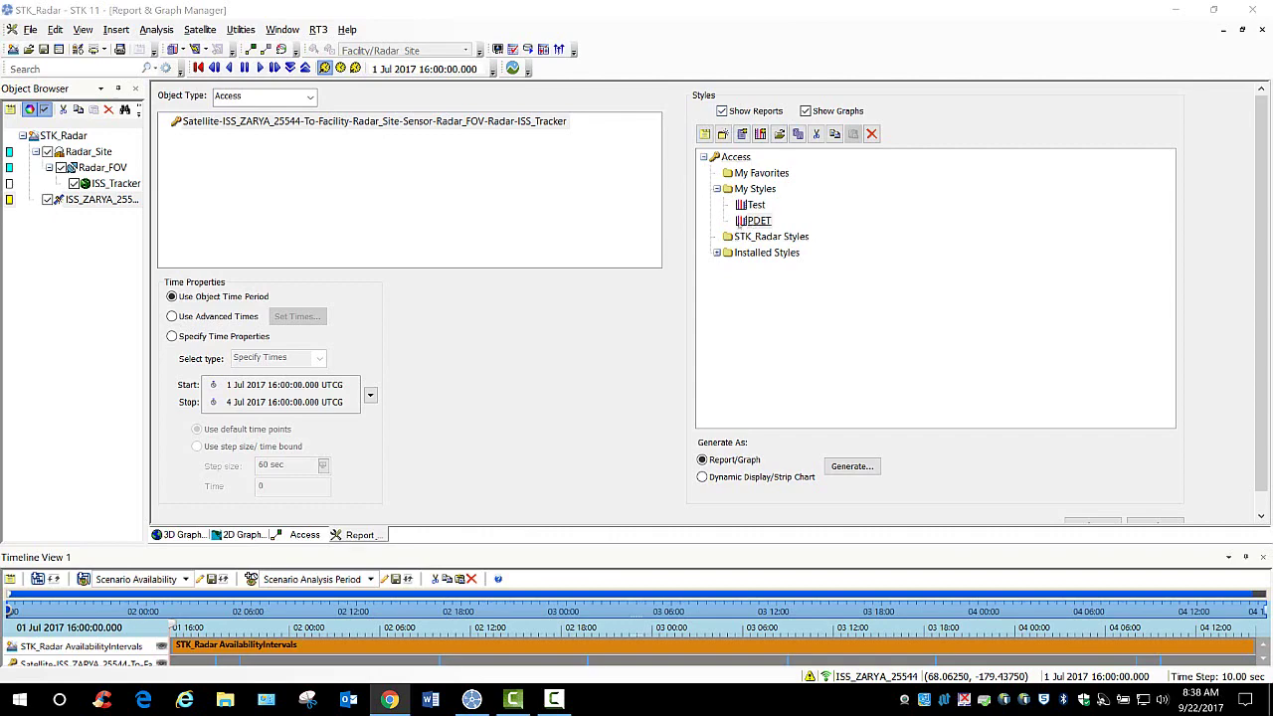
# Step: Generate the PDET graph for the ISS_Tracker access and examine the first detection peak on 1 Jul 2017 up close
pyautogui.click(758, 220)
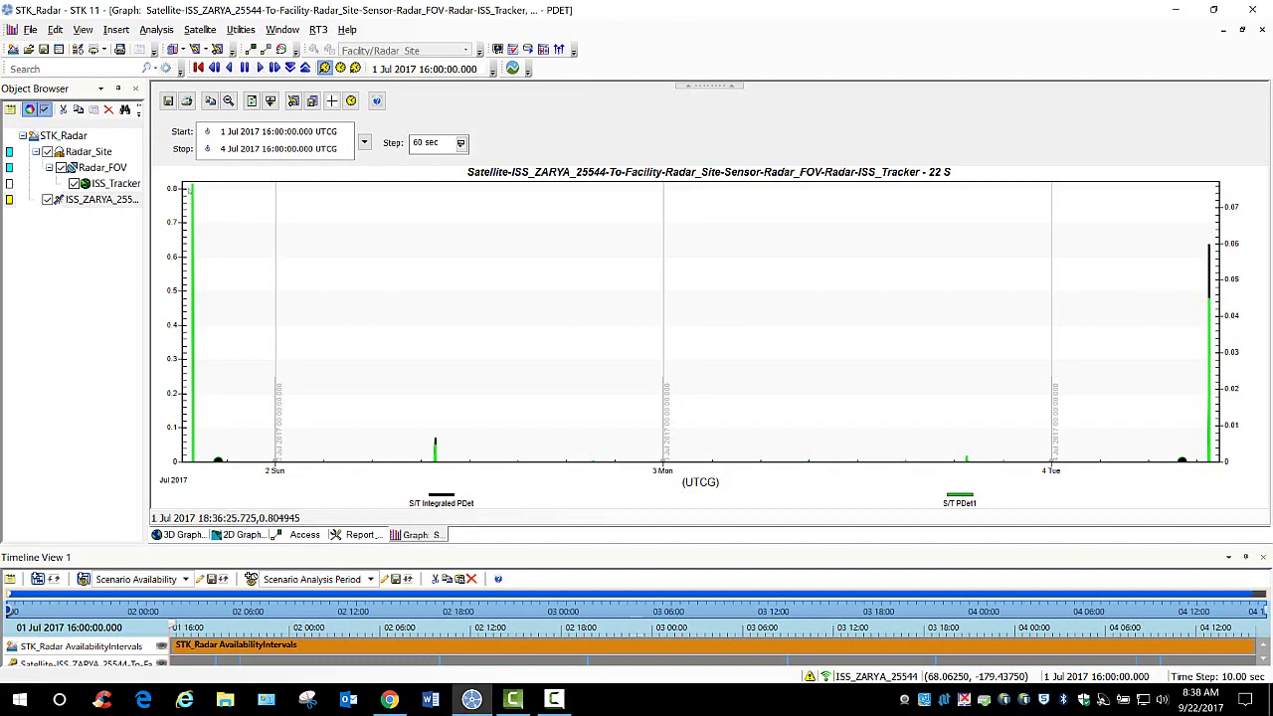
pyautogui.moveTo(194, 188)
pyautogui.moveTo(193, 188); pyautogui.dragTo(203, 456)
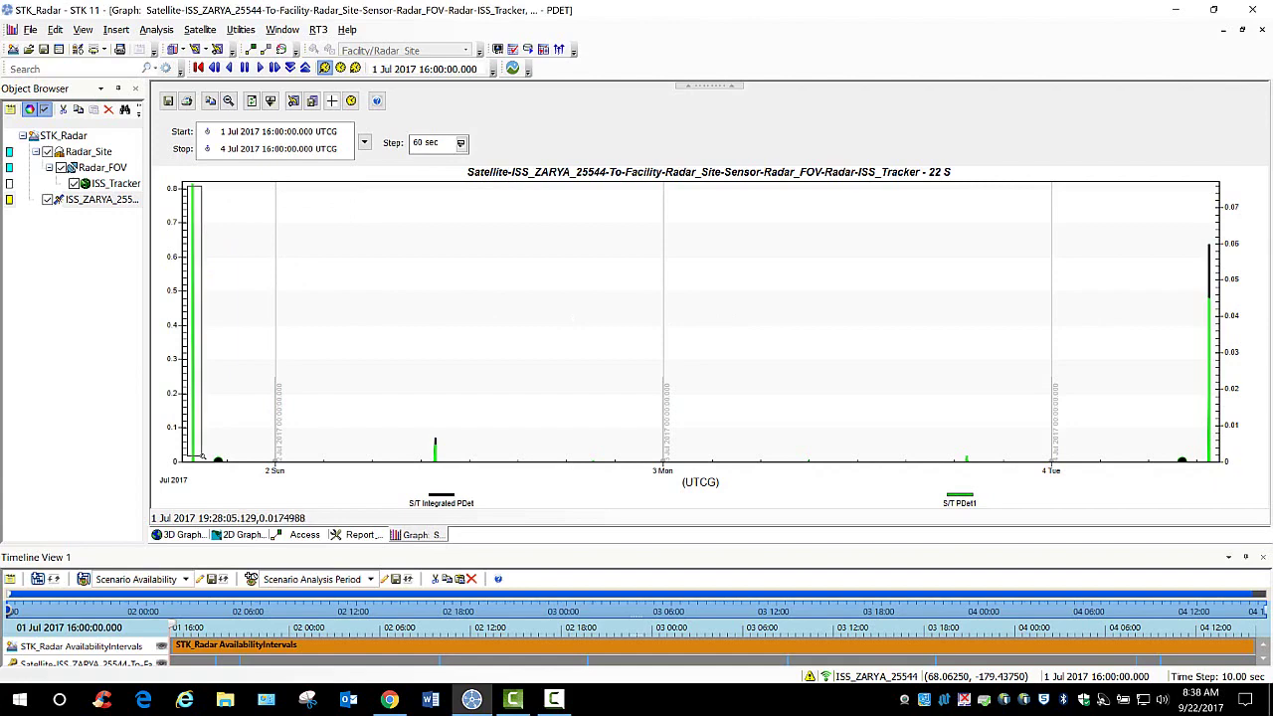
pyautogui.moveTo(203, 457); pyautogui.dragTo(203, 458)
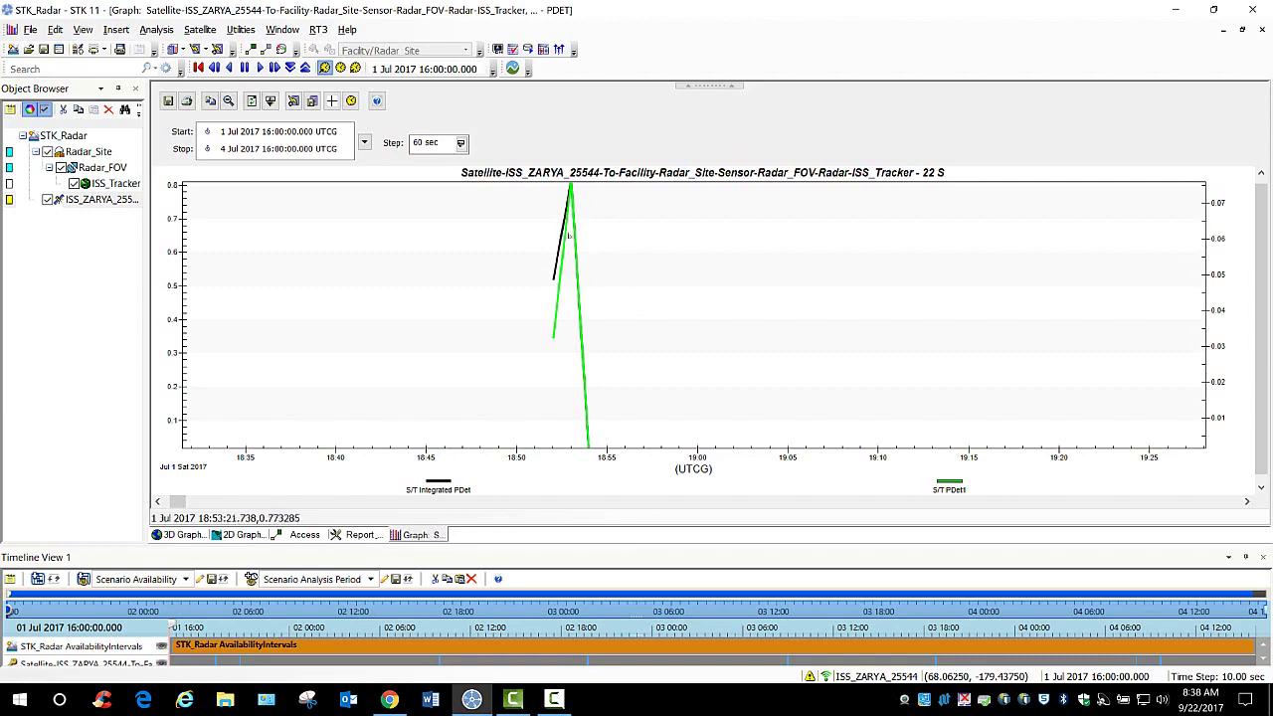
pyautogui.moveTo(555, 287)
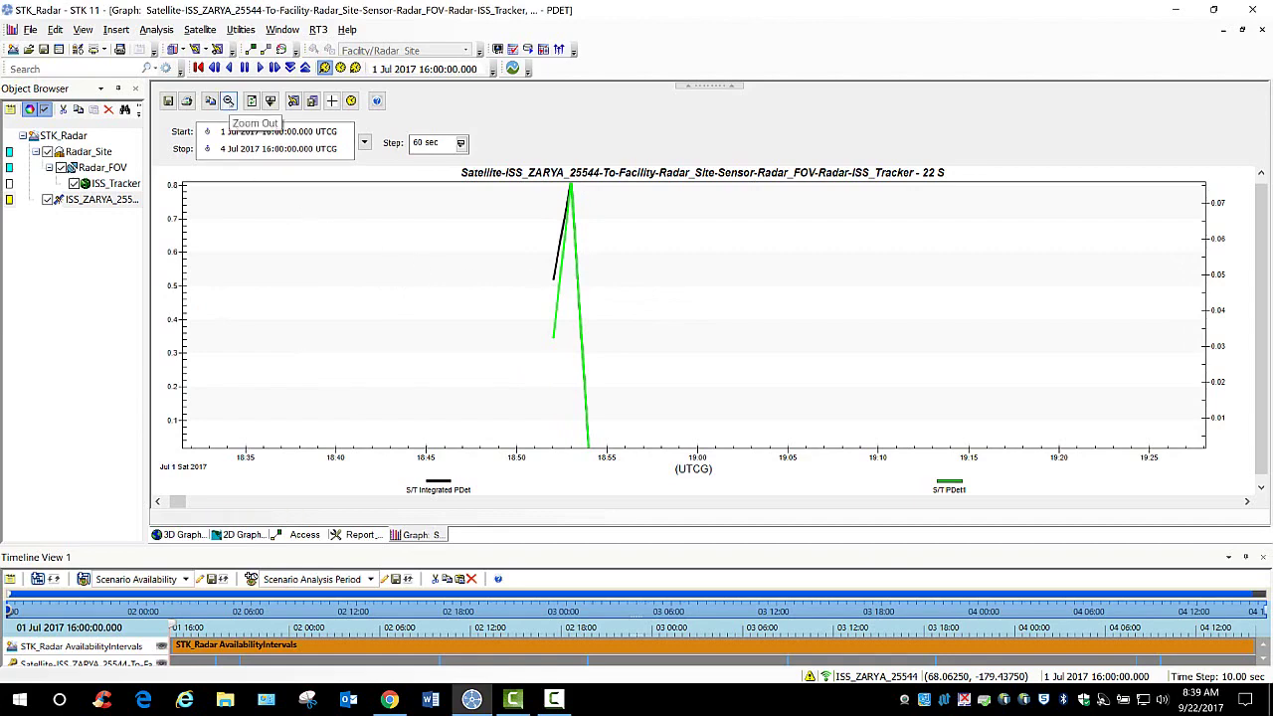
pyautogui.click(227, 100)
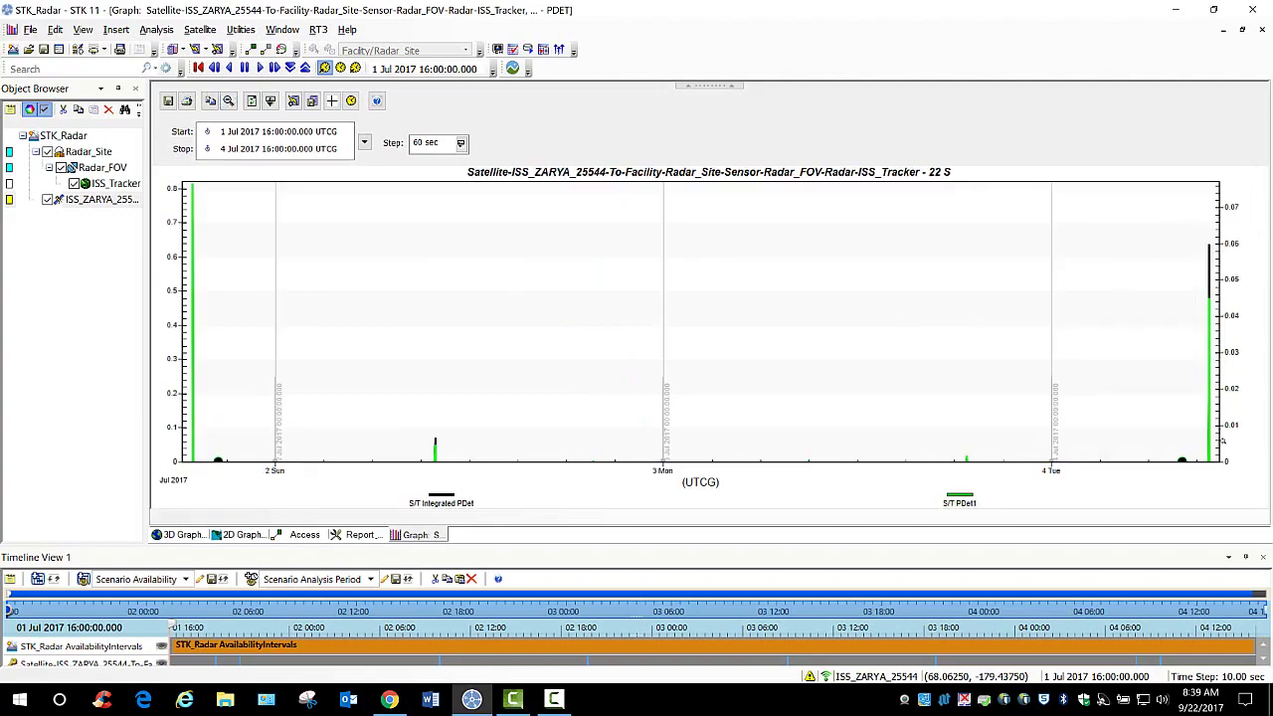
# Step: Examine the final detection peak on 4 Jul 2017 up close, and check the isolated S/T PDet1 point on 1 Jul 2017
pyautogui.moveTo(1194, 237); pyautogui.dragTo(1215, 459)
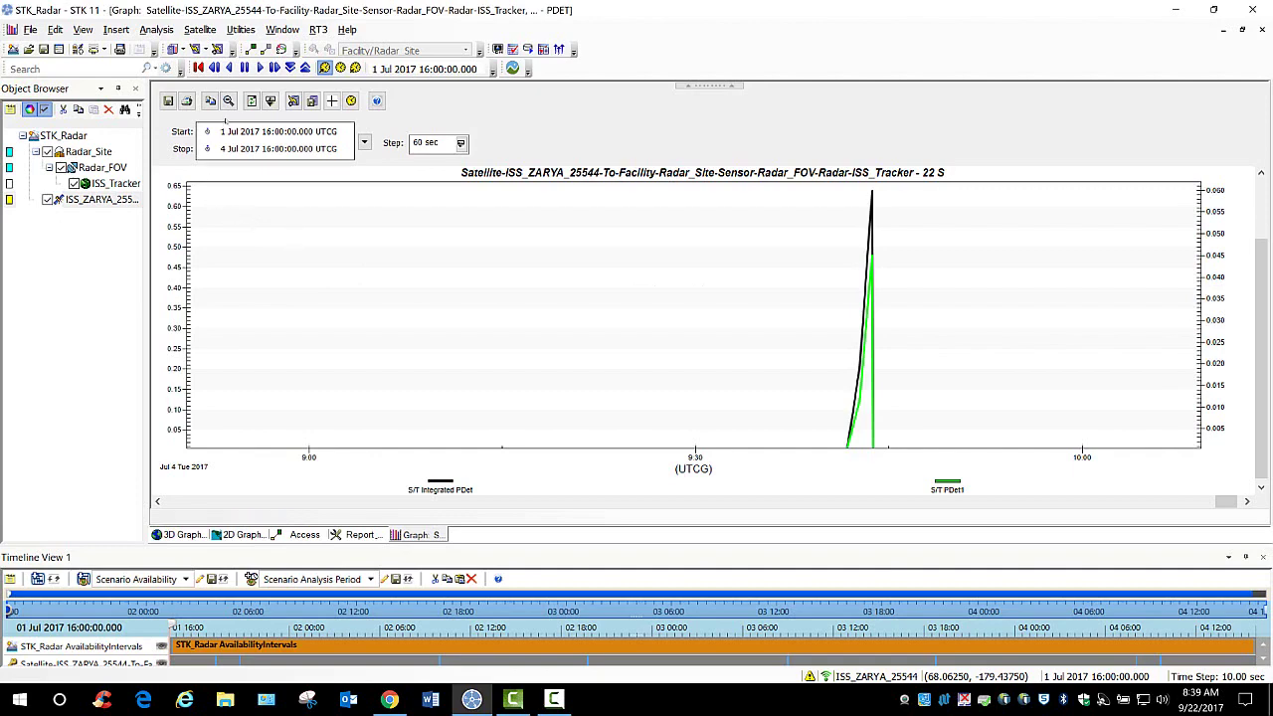
pyautogui.click(228, 101)
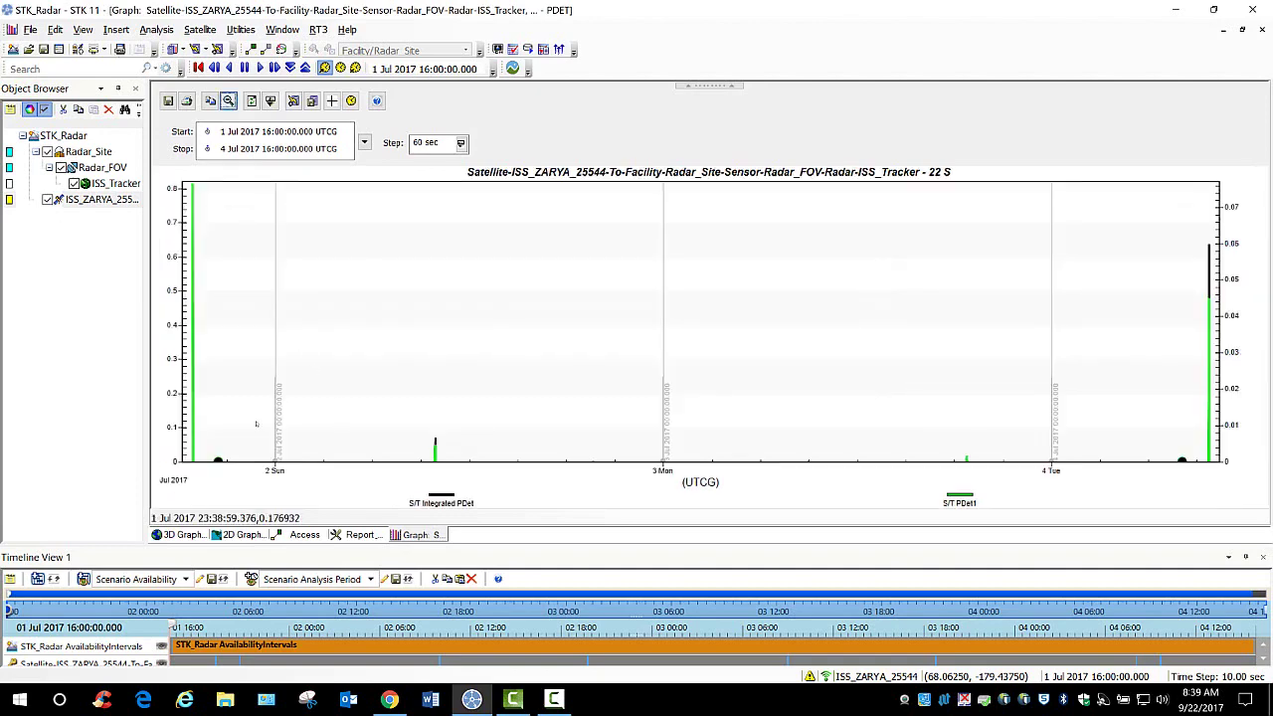
pyautogui.moveTo(219, 462)
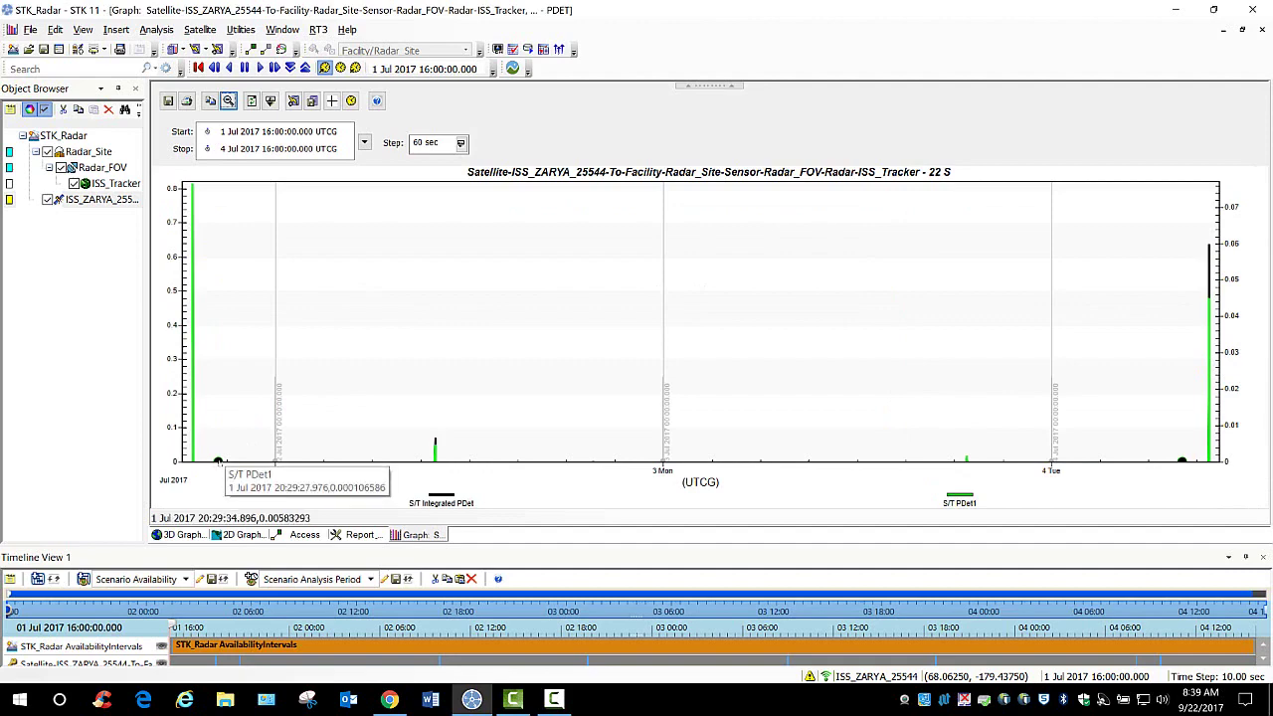